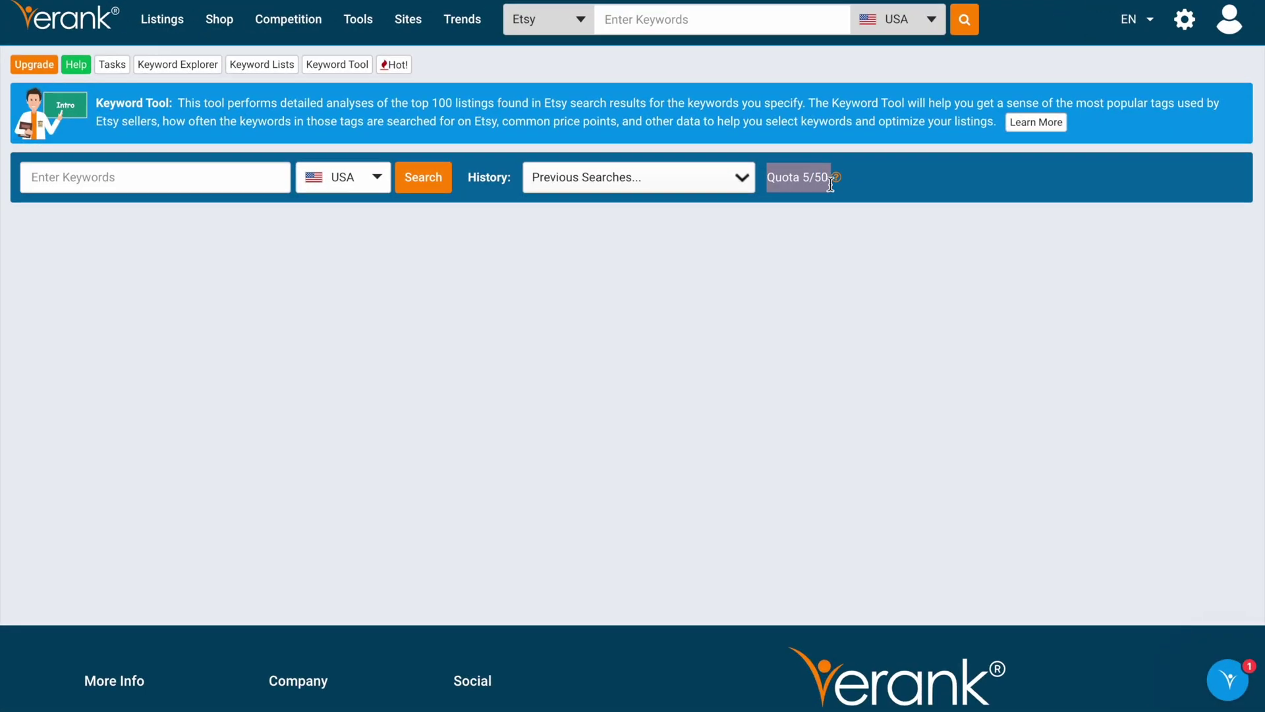
# - Enter "psychedelic shirt" as the keyword in the Keyword Tool
pyautogui.click(63, 175)
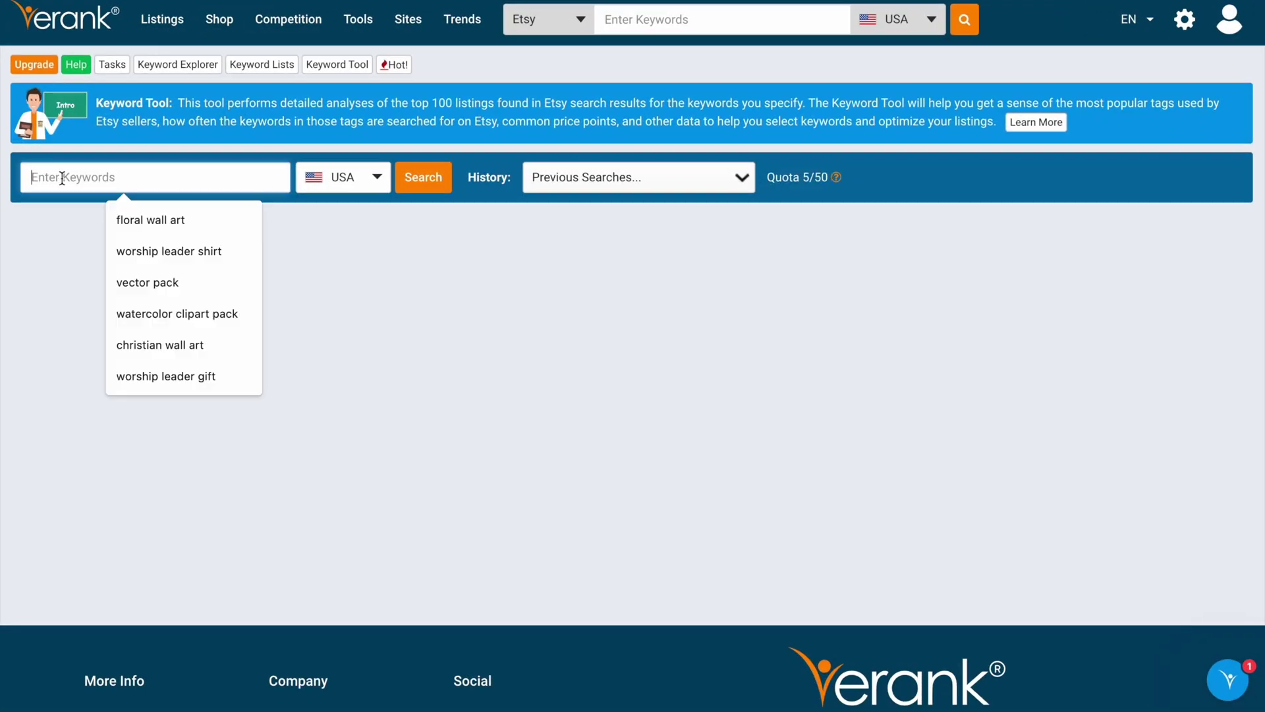
pyautogui.write('psychedelic shirt')
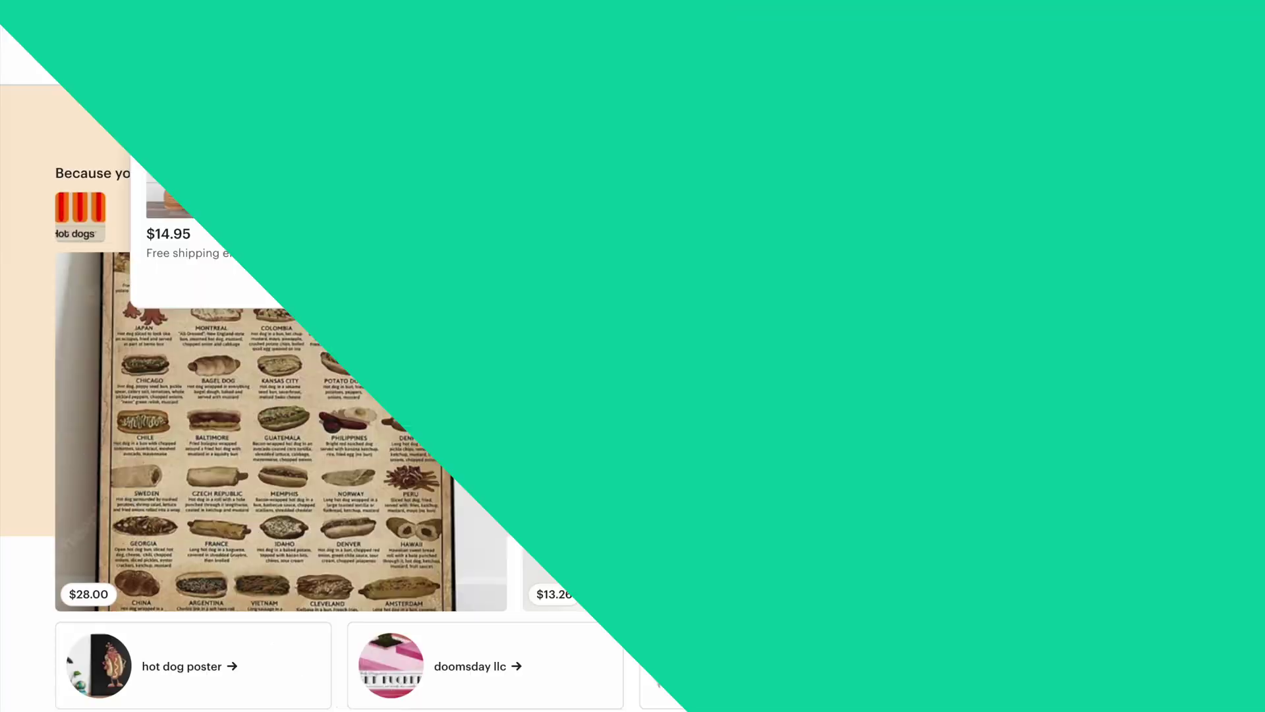
# - Search Etsy for "psychedelic shirt" and look through the number of results and the competing listings
pyautogui.write('psyc')
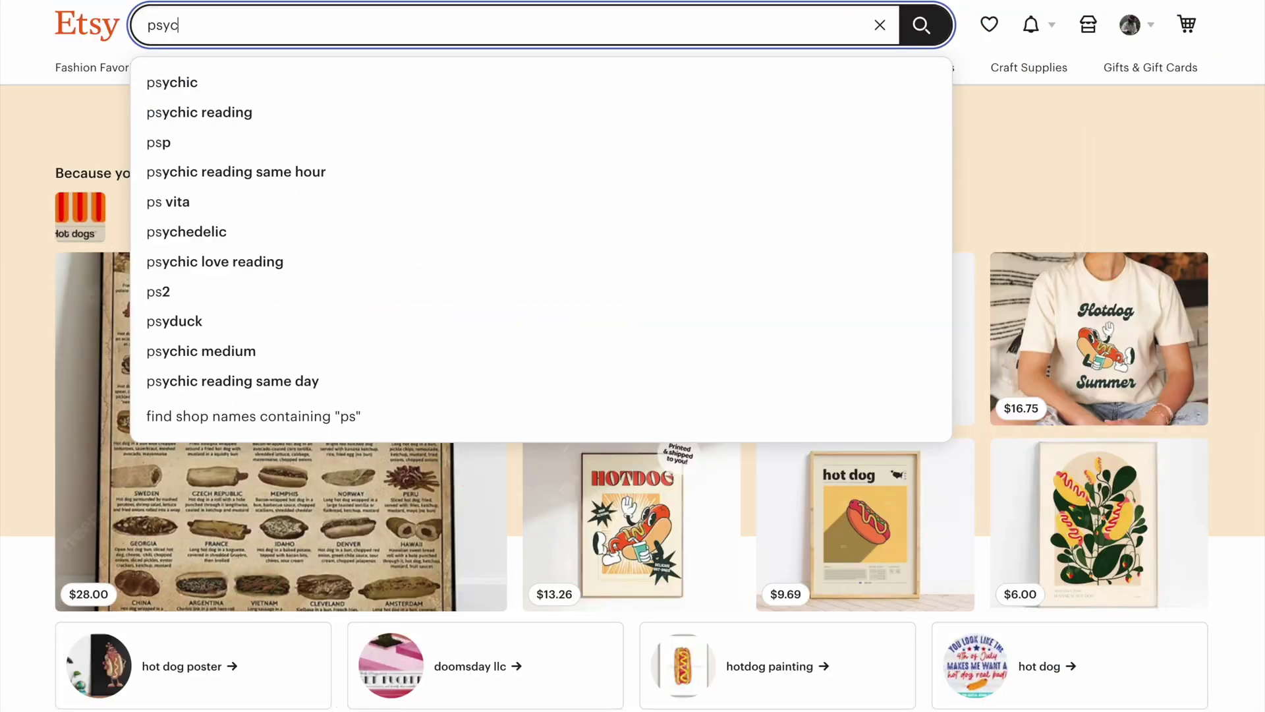
pyautogui.write('hedelic shirt')
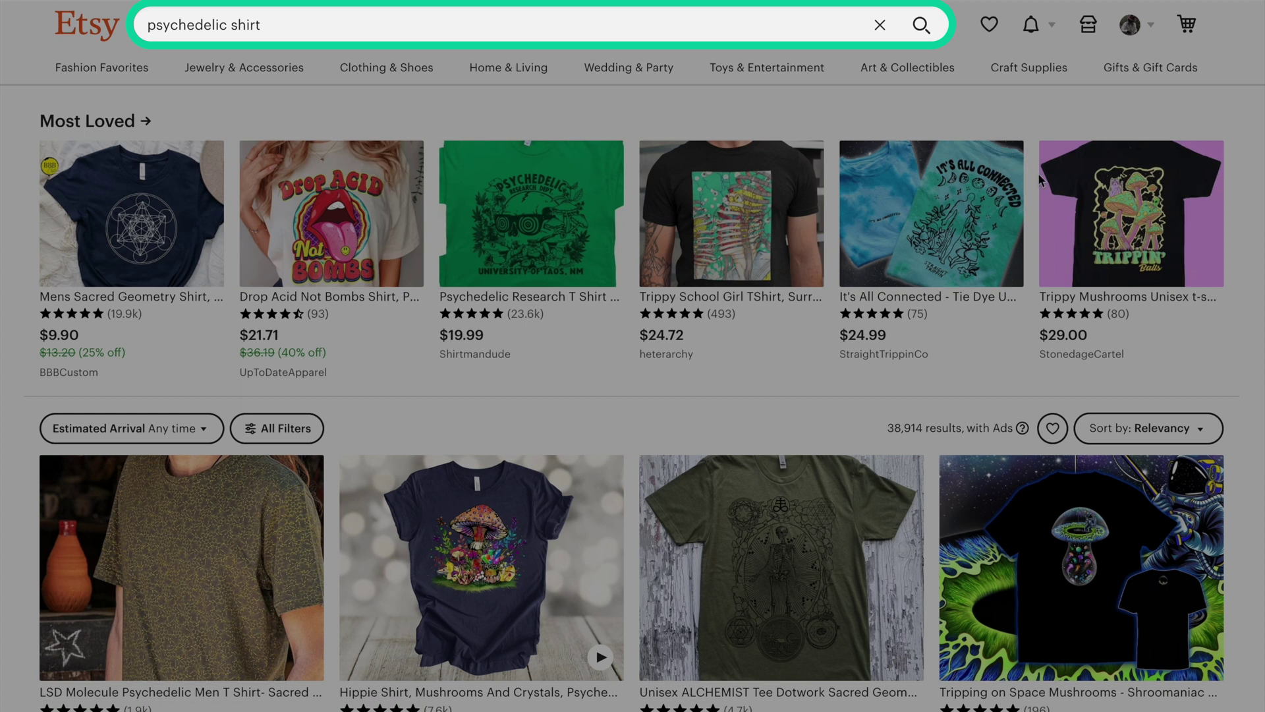
pyautogui.scroll(-3, 1219, 118)
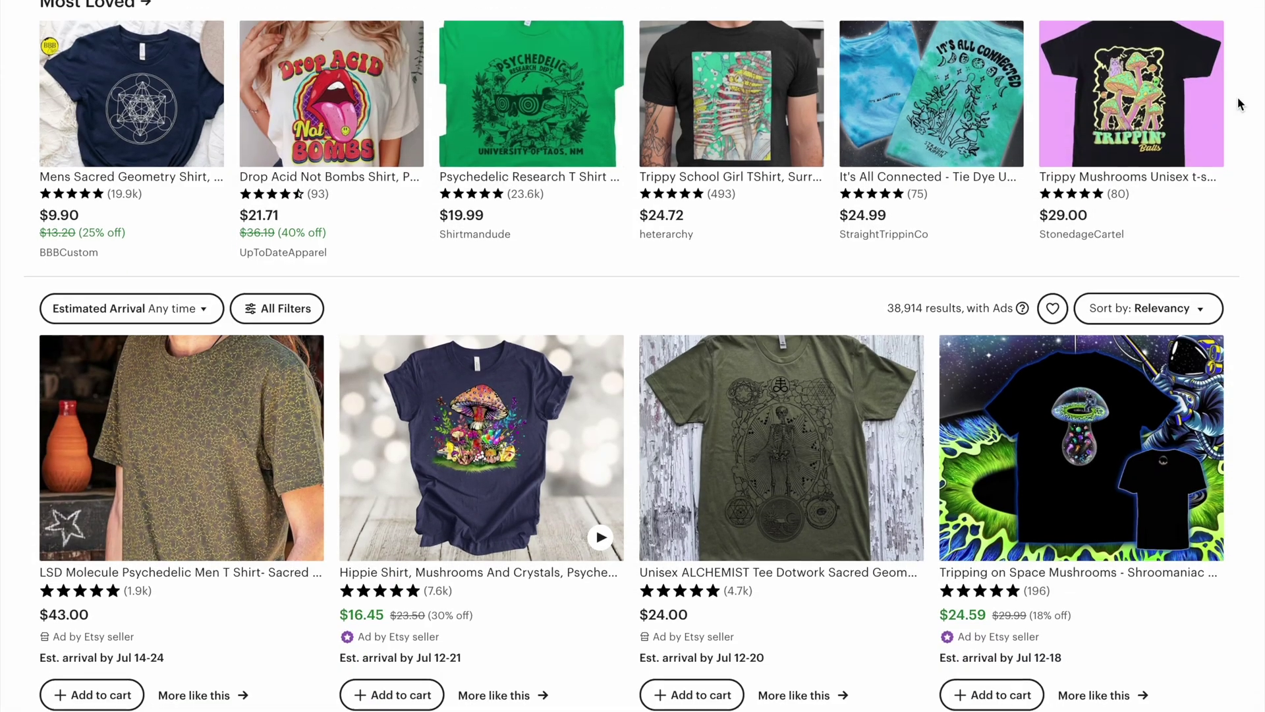
pyautogui.scroll(-1, 1241, 104)
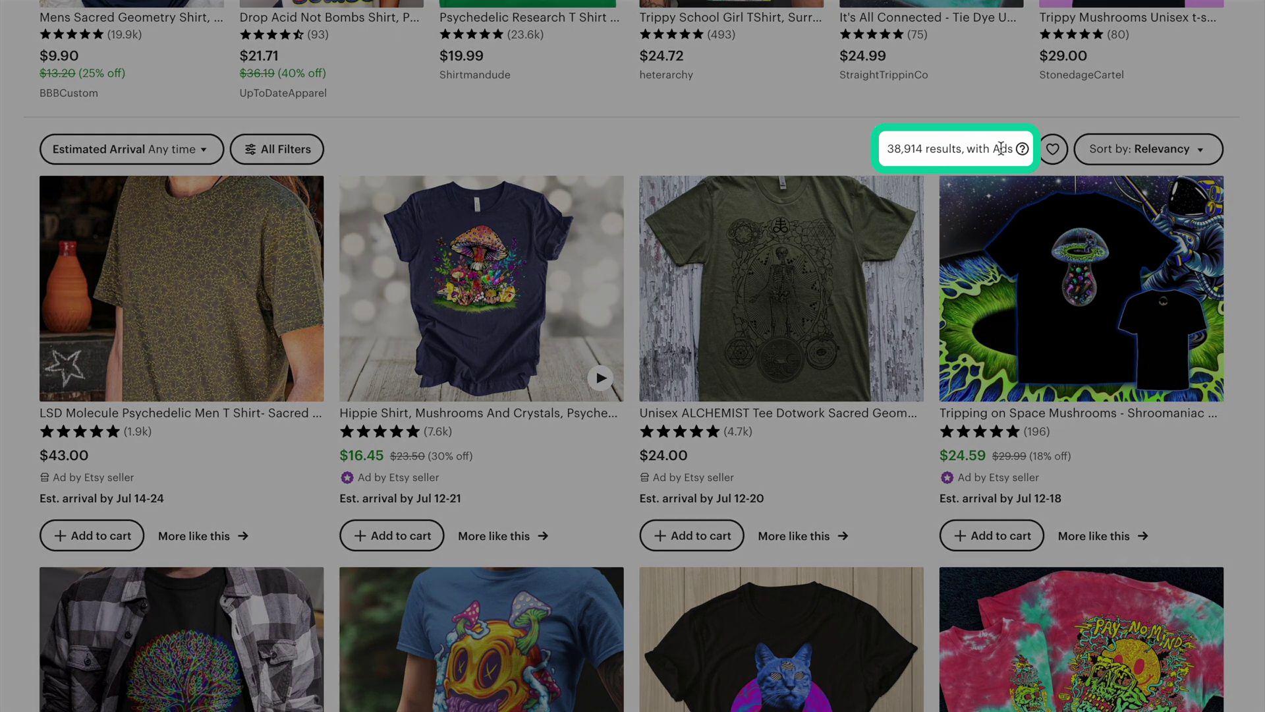
pyautogui.scroll(-10, 1163, 323)
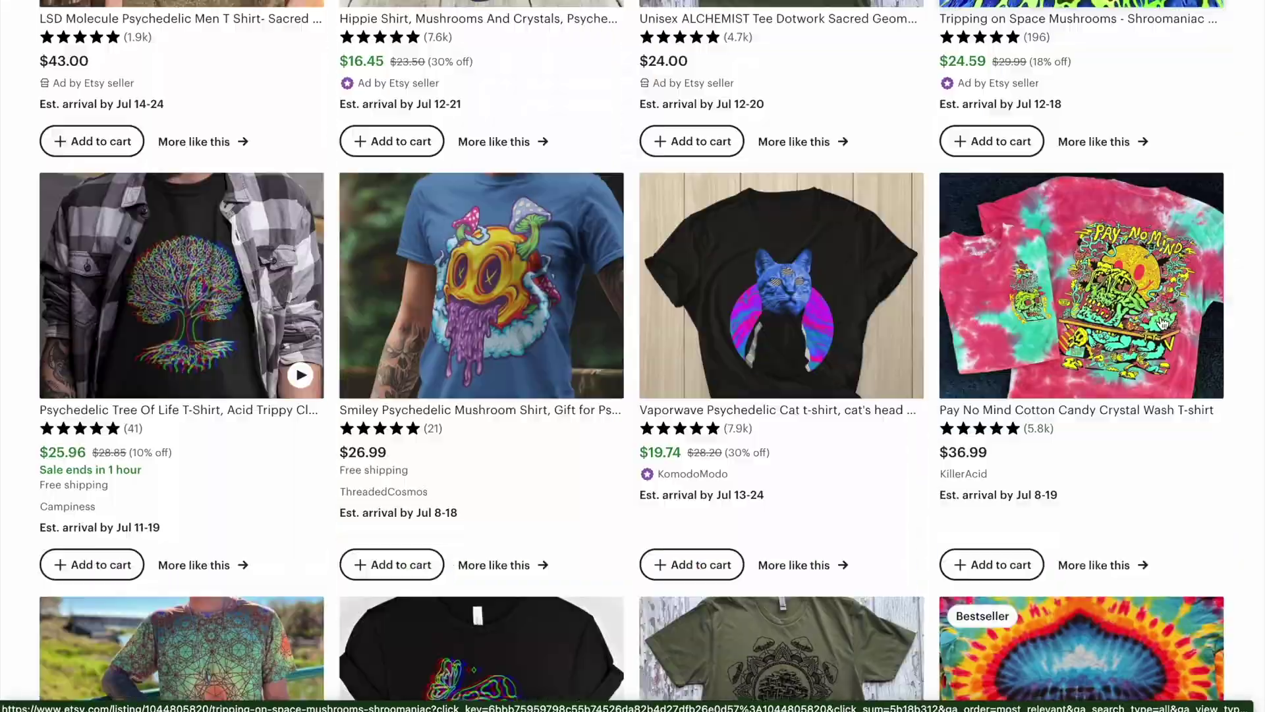
pyautogui.scroll(-18, 1164, 323)
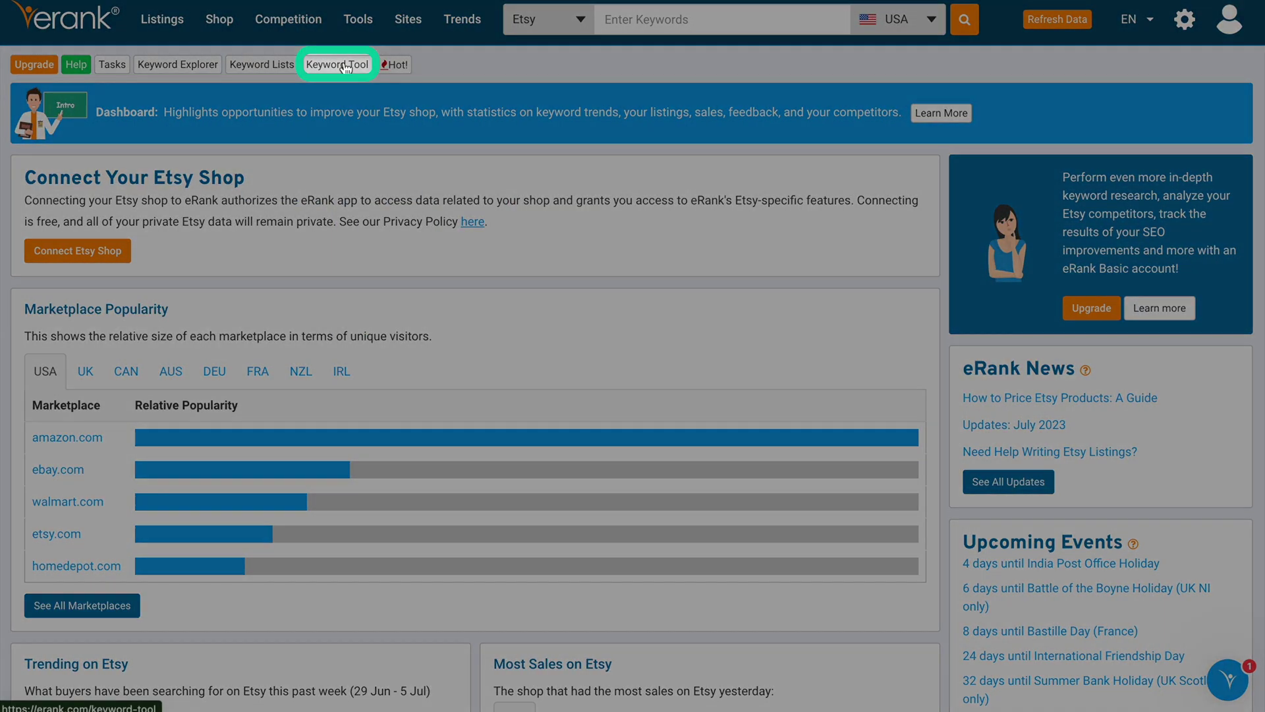
# - Switch to eRank and run a USA keyword analysis for "psychedelic shirt" in the Keyword Tool
pyautogui.click(338, 65)
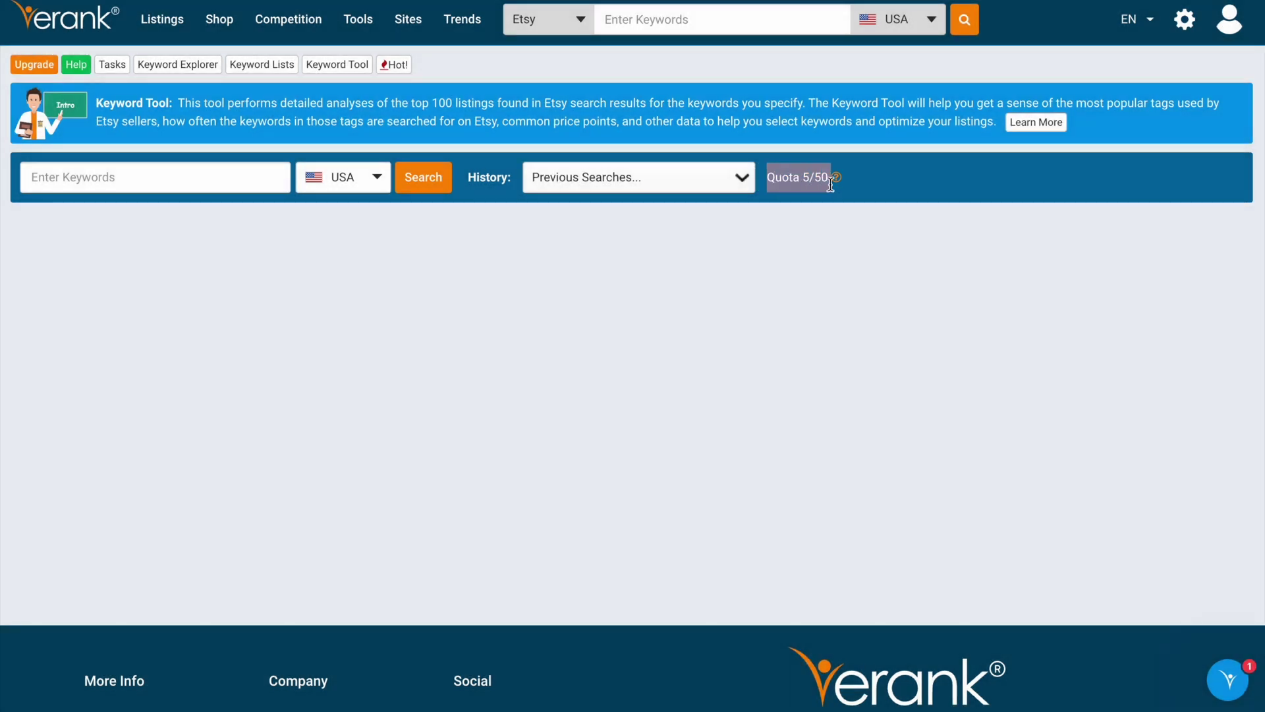
pyautogui.click(62, 178)
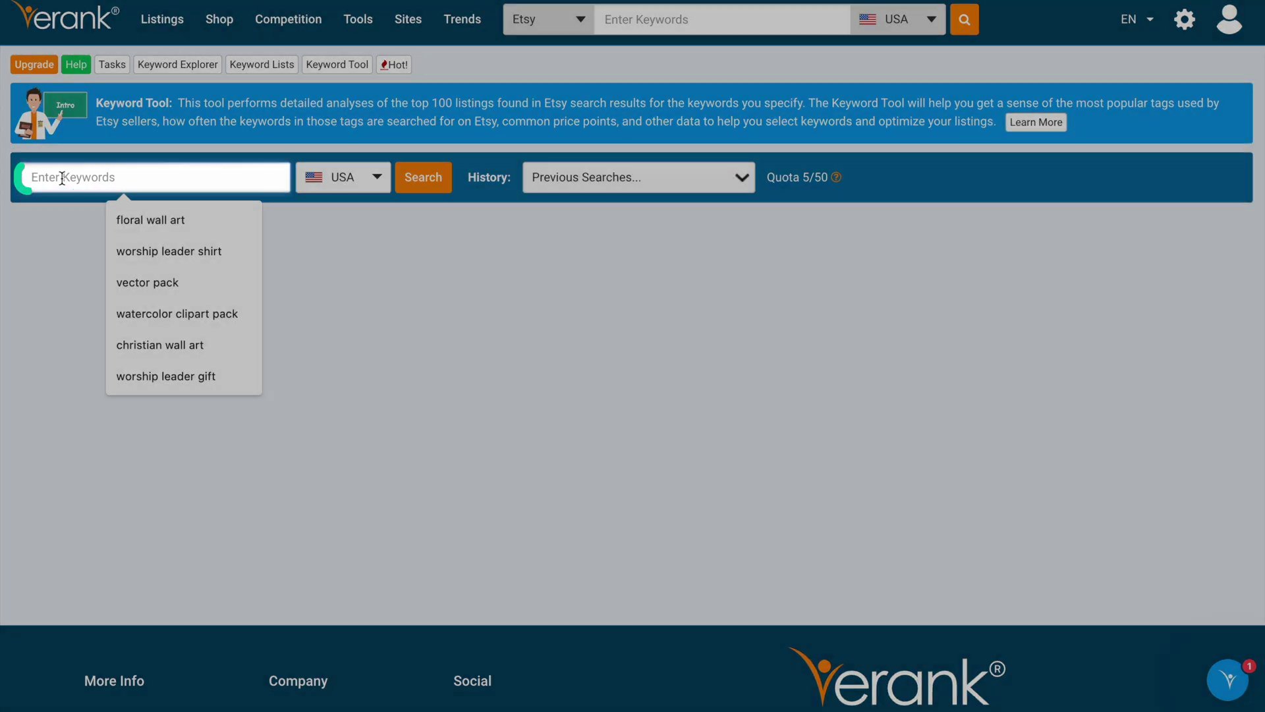
pyautogui.write('psychedelic shirt')
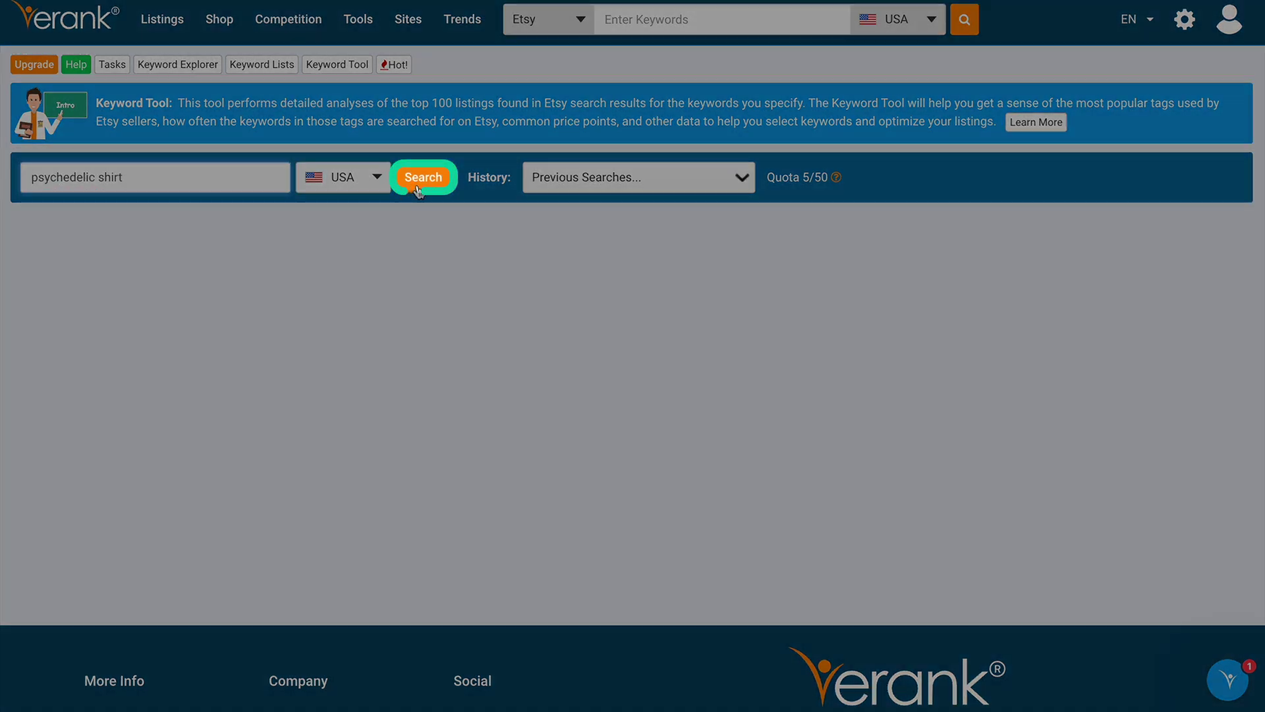
pyautogui.click(419, 188)
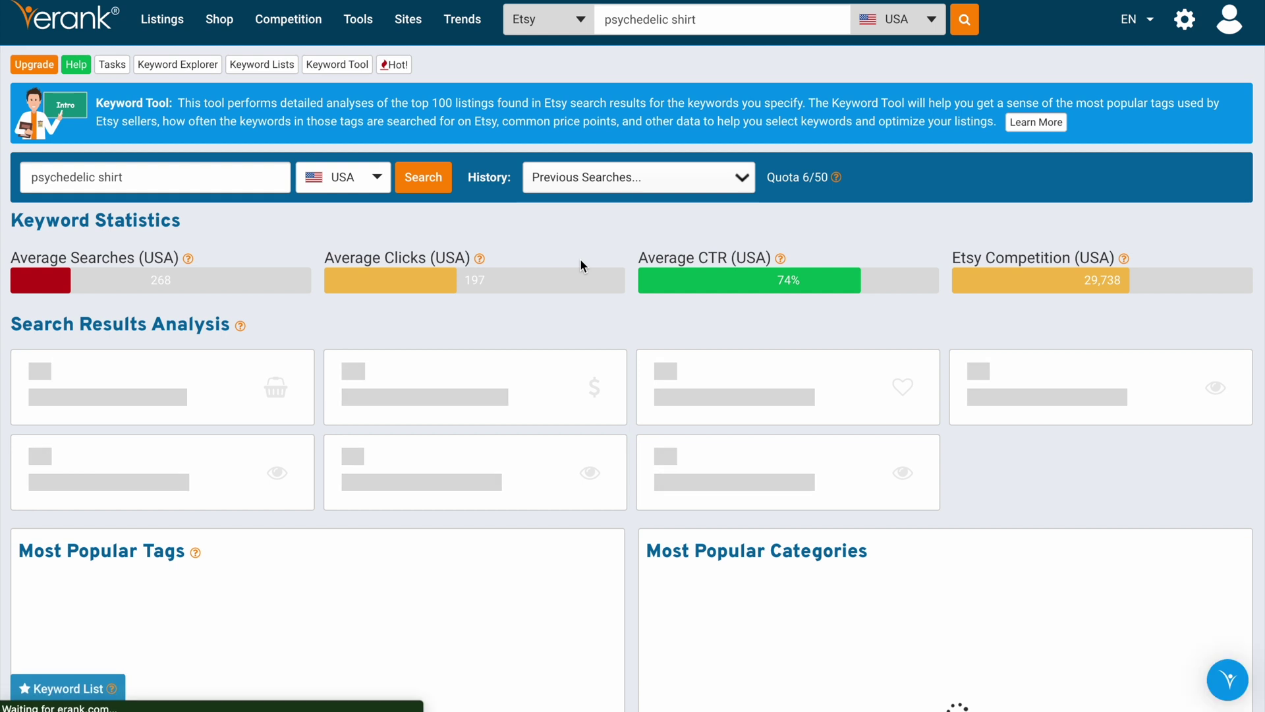
# - Sort the Keyword Ideas for "psychedelic shirt" by Etsy competition, highest first
pyautogui.scroll(-5, 1071, 367)
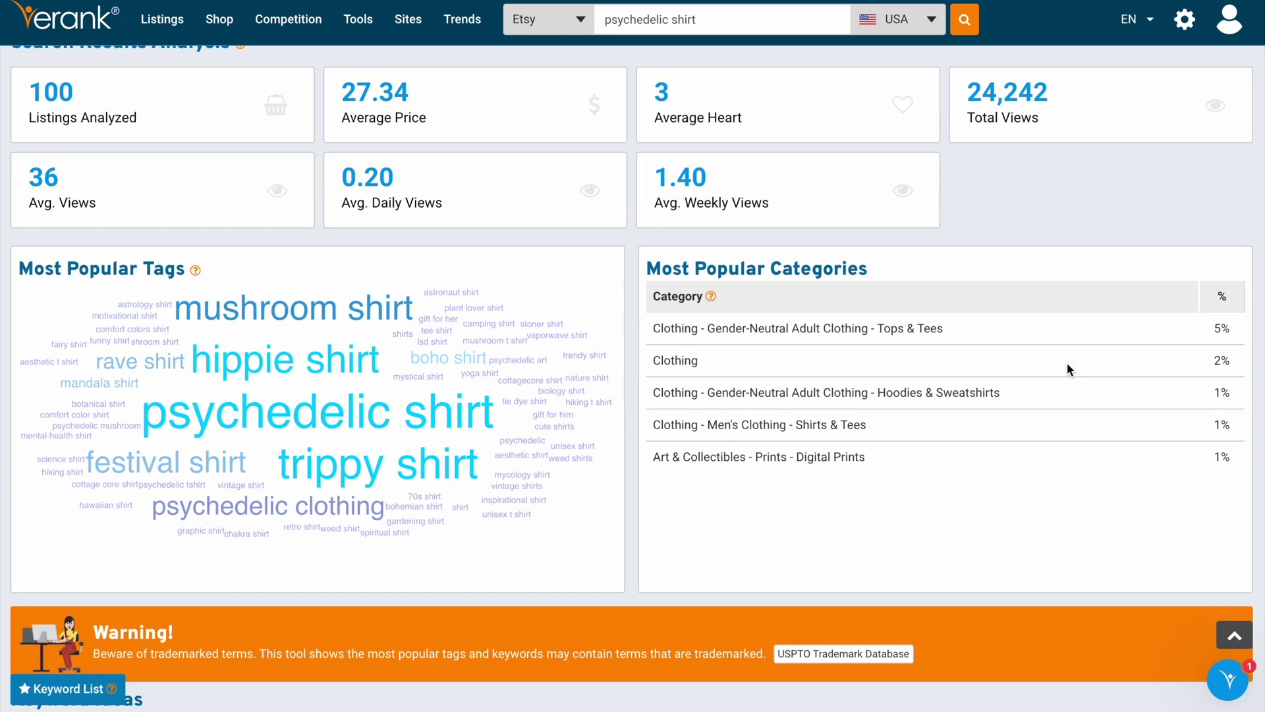
pyautogui.scroll(-2, 1068, 367)
pyautogui.scroll(-6, 1177, 438)
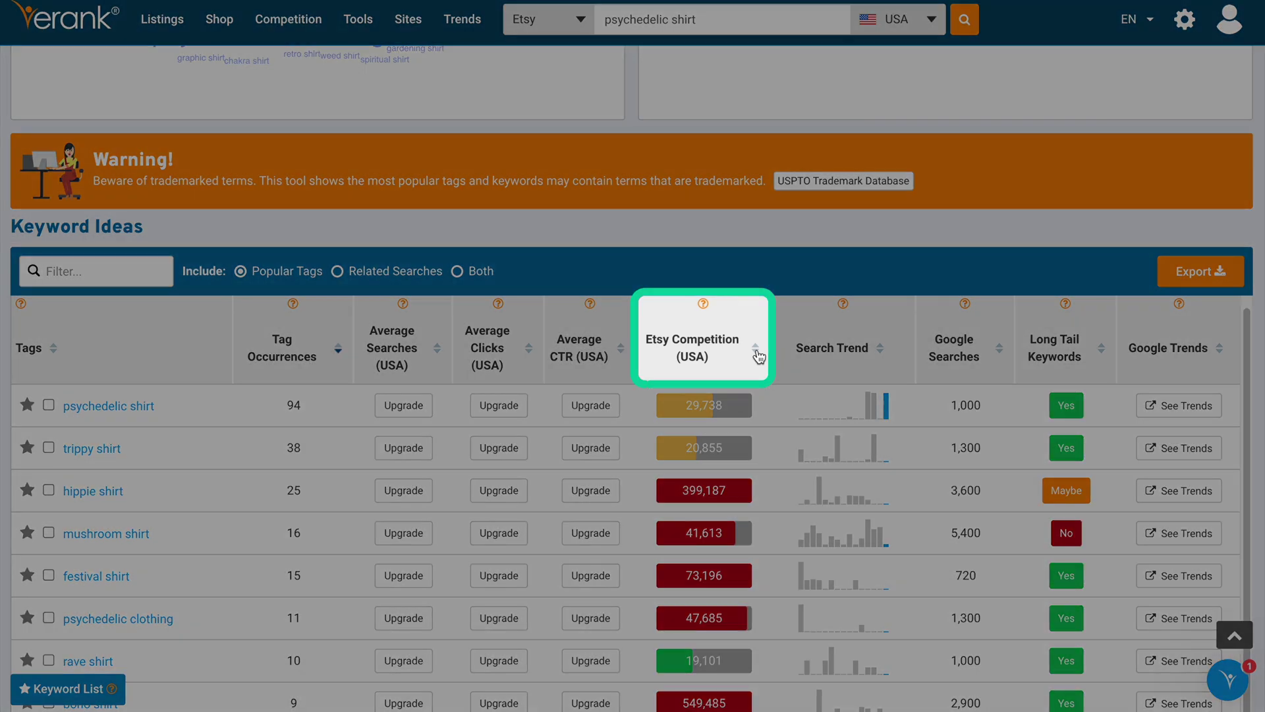
pyautogui.click(757, 351)
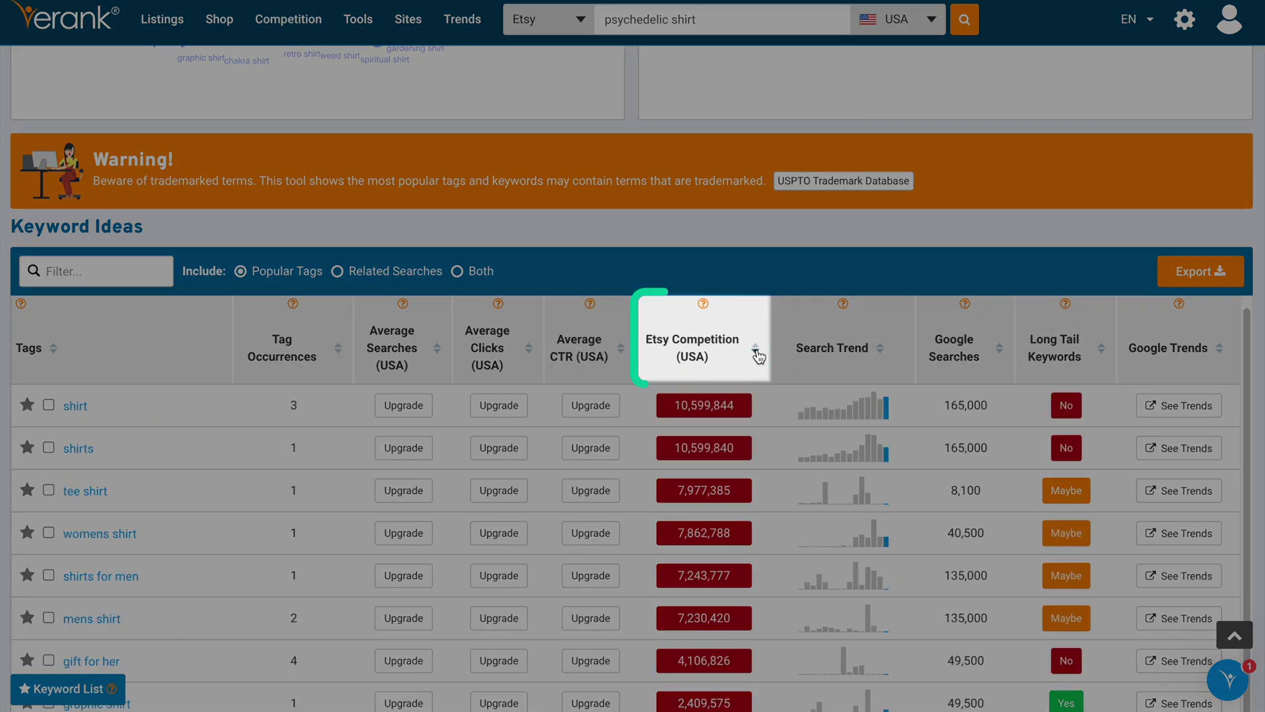
# - Compare Etsy competition, Google searches and long-tail ratings across the sorted keyword ideas, down to low-competition tags such as "shroom shirt"
pyautogui.scroll(-2, 757, 353)
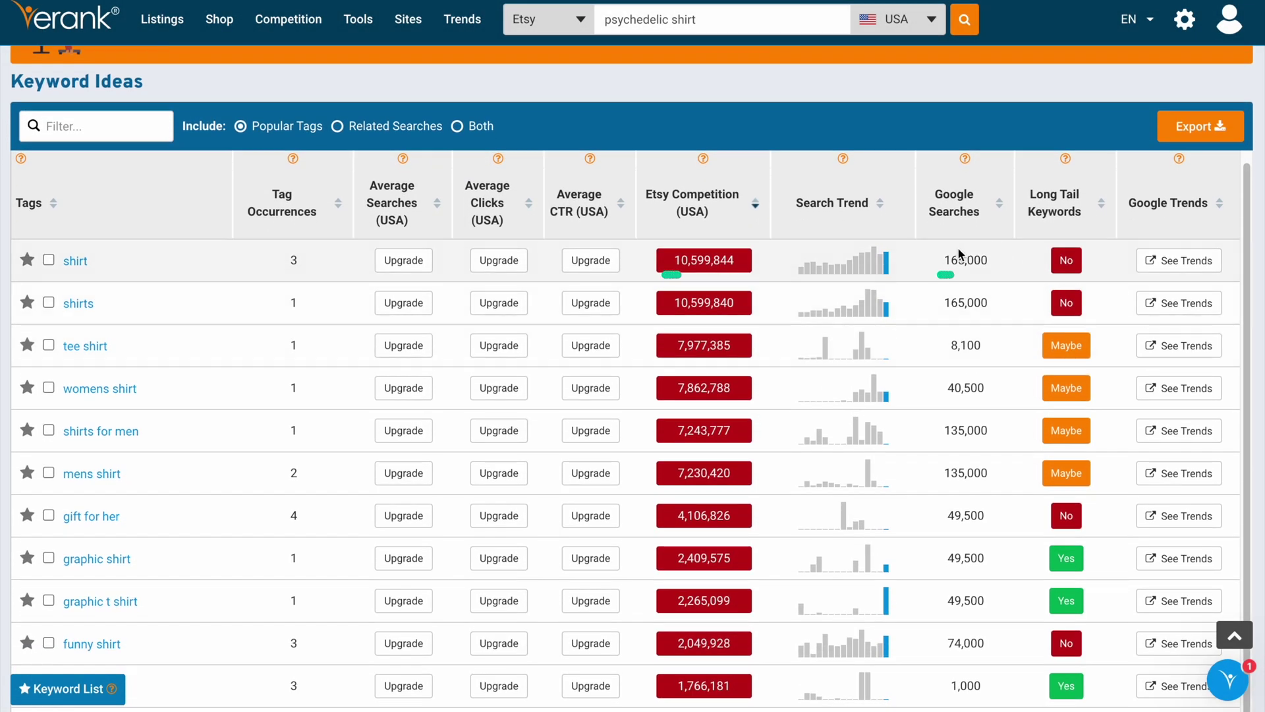
pyautogui.scroll(-20, 844, 326)
pyautogui.scroll(-3, 843, 323)
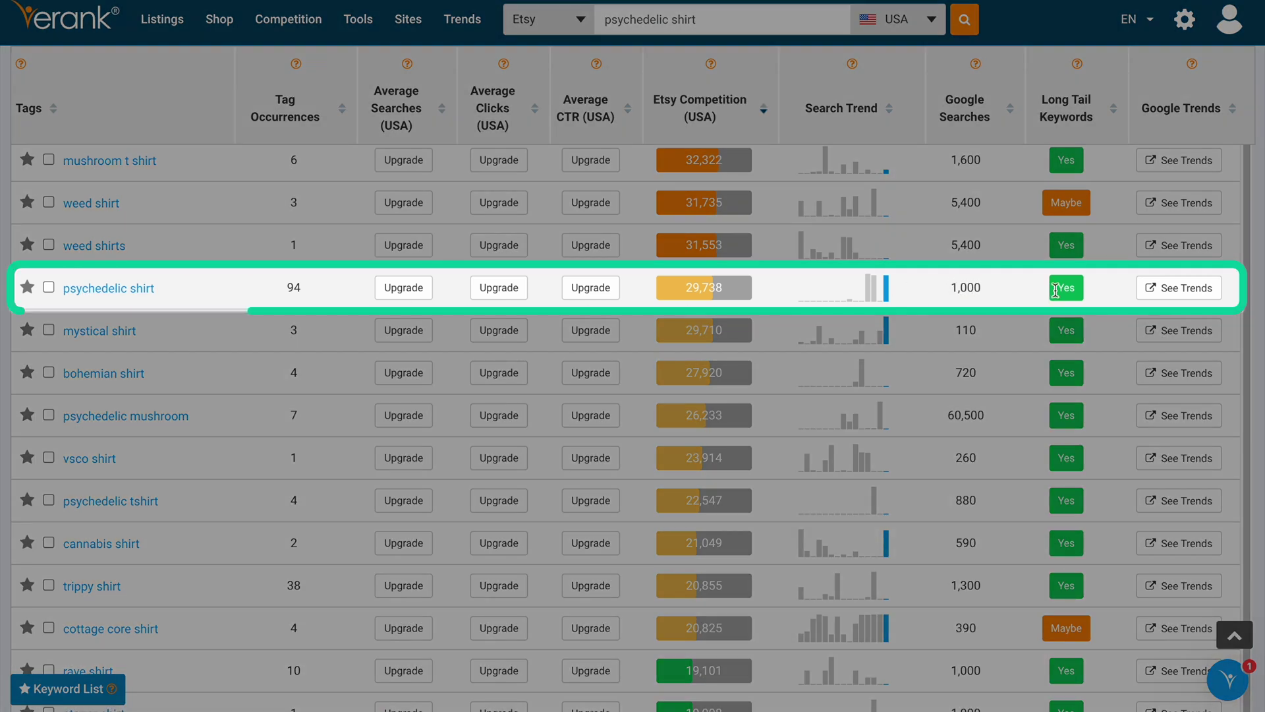
pyautogui.scroll(-1, 980, 364)
pyautogui.scroll(-4, 979, 362)
pyautogui.scroll(-3, 978, 361)
pyautogui.scroll(-3, 978, 365)
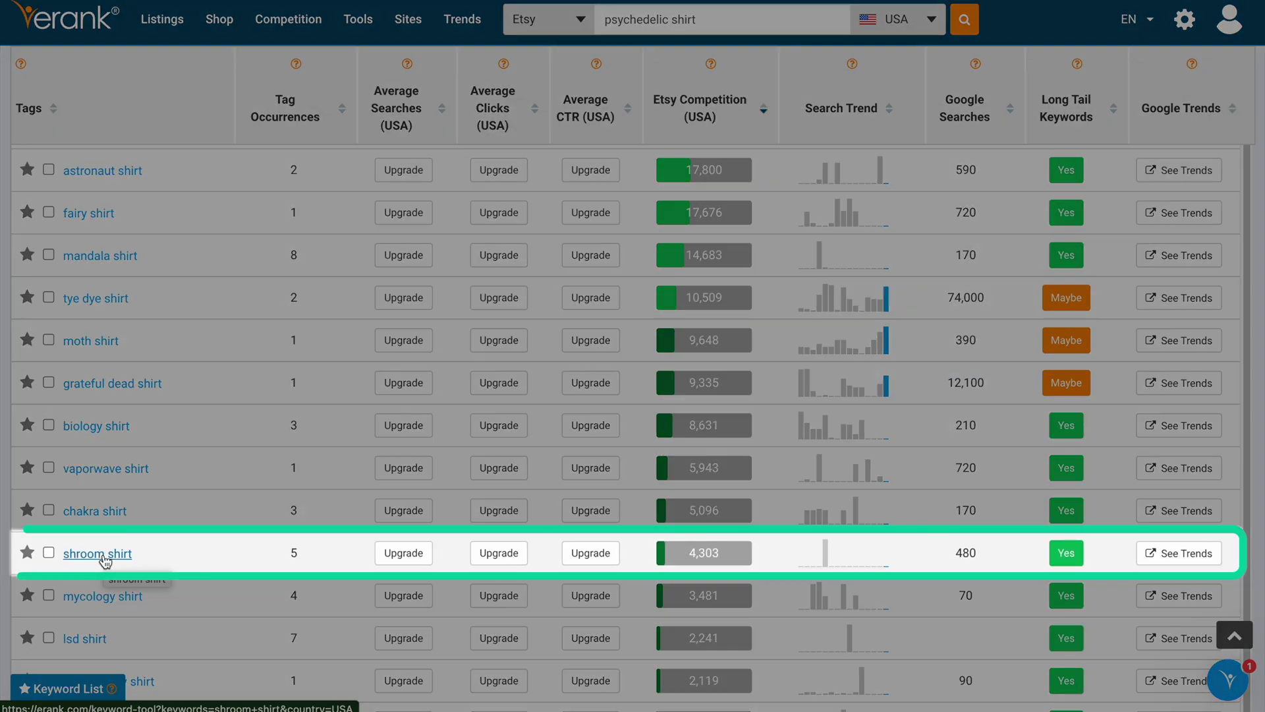
pyautogui.scroll(1, 112, 577)
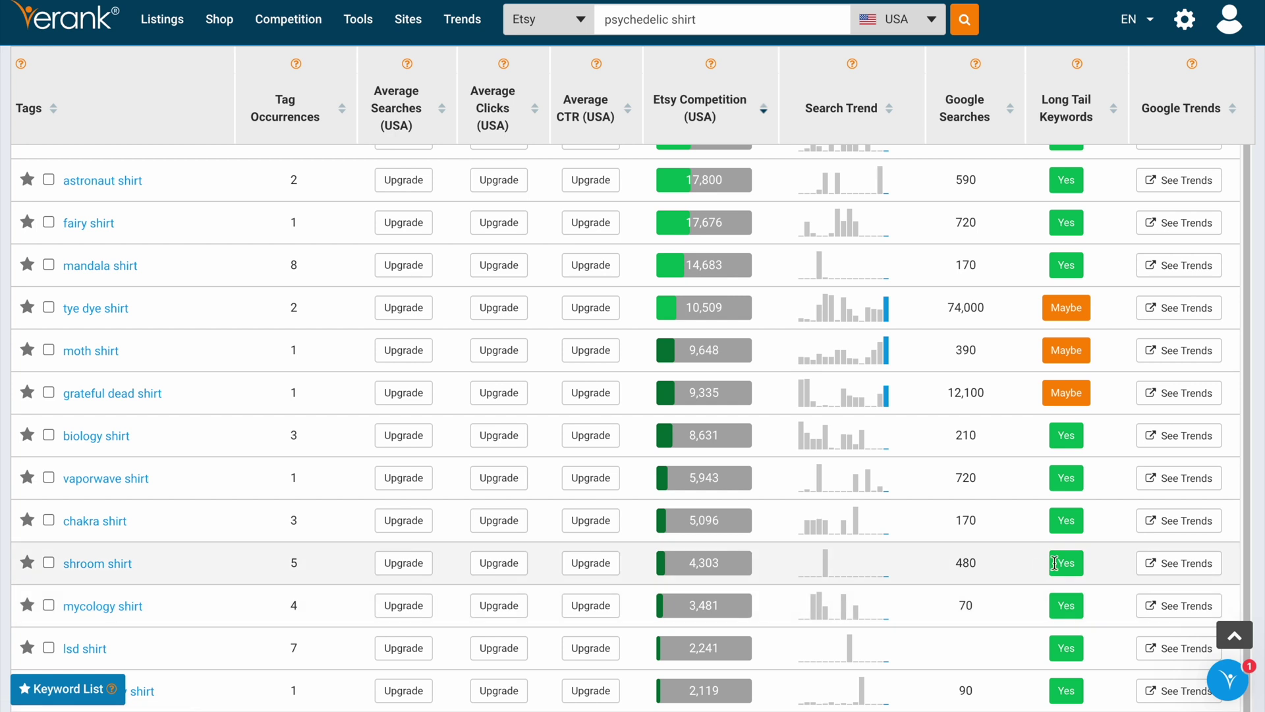
# - Change the keyword to "psychedelic mushroom shirt", run the analysis and sort its keyword ideas by Etsy competition, highest first
pyautogui.scroll(15, 579, 531)
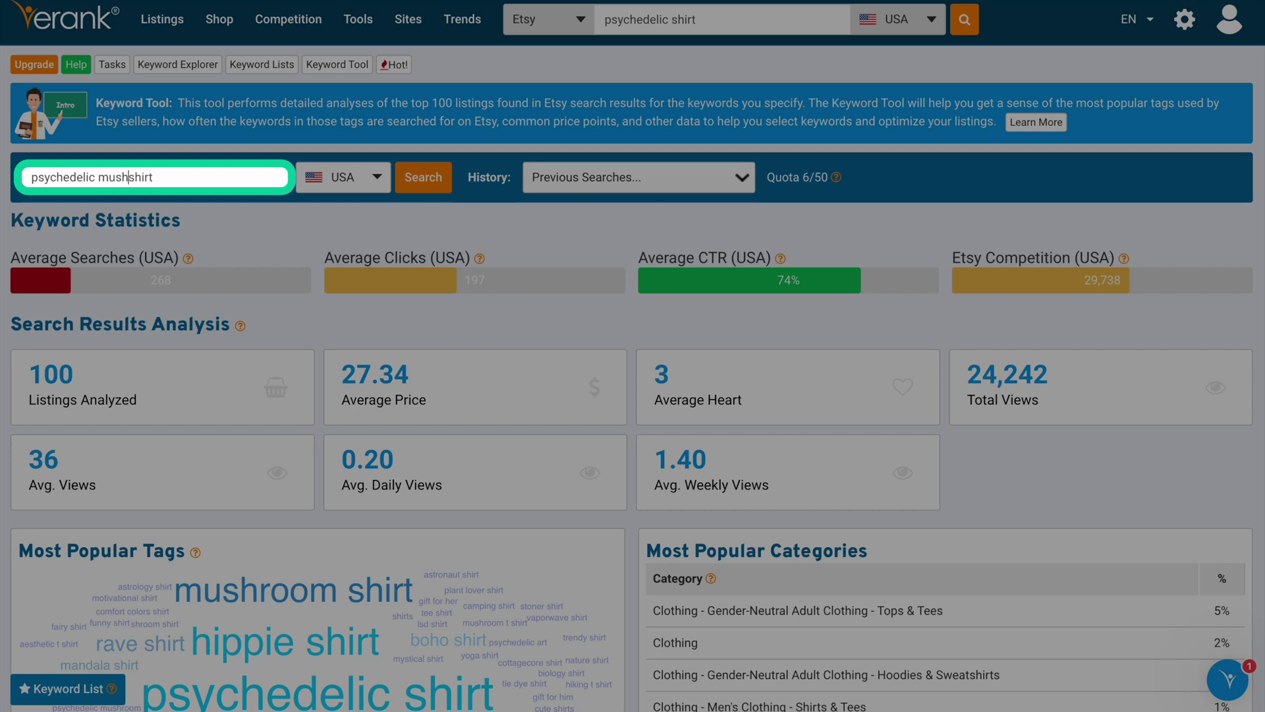
pyautogui.write('oom')
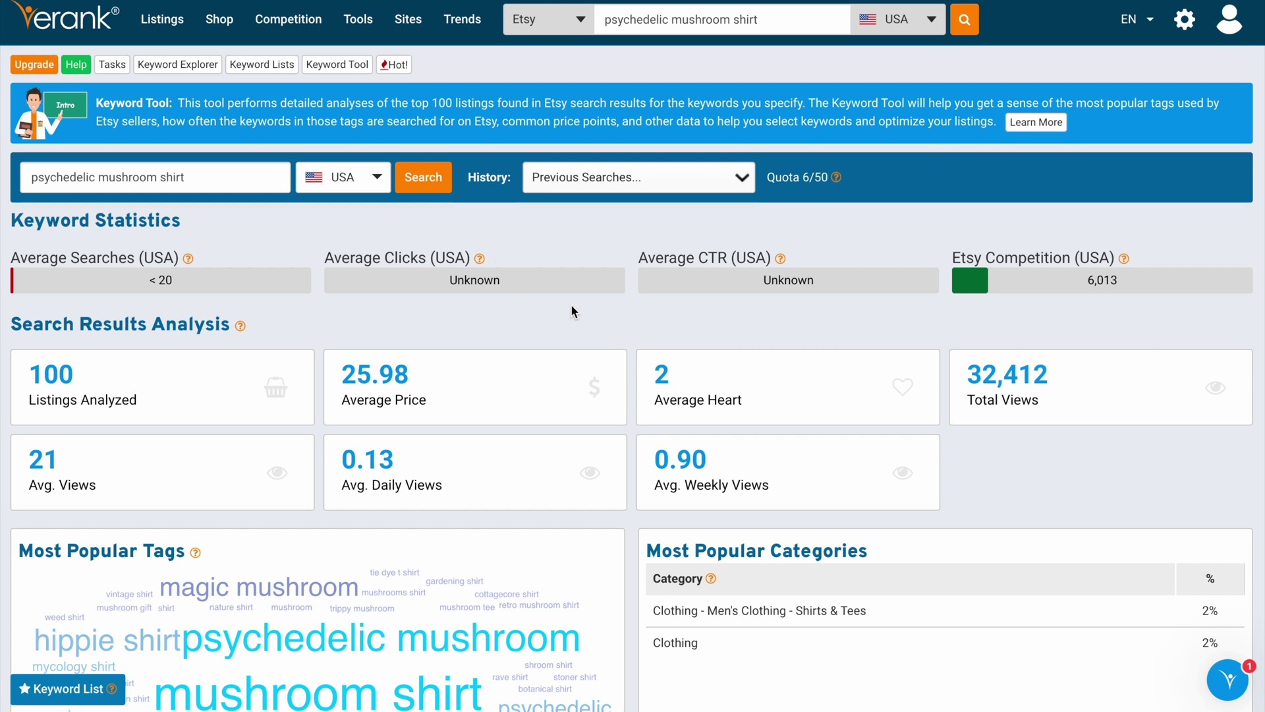
pyautogui.scroll(-6, 745, 306)
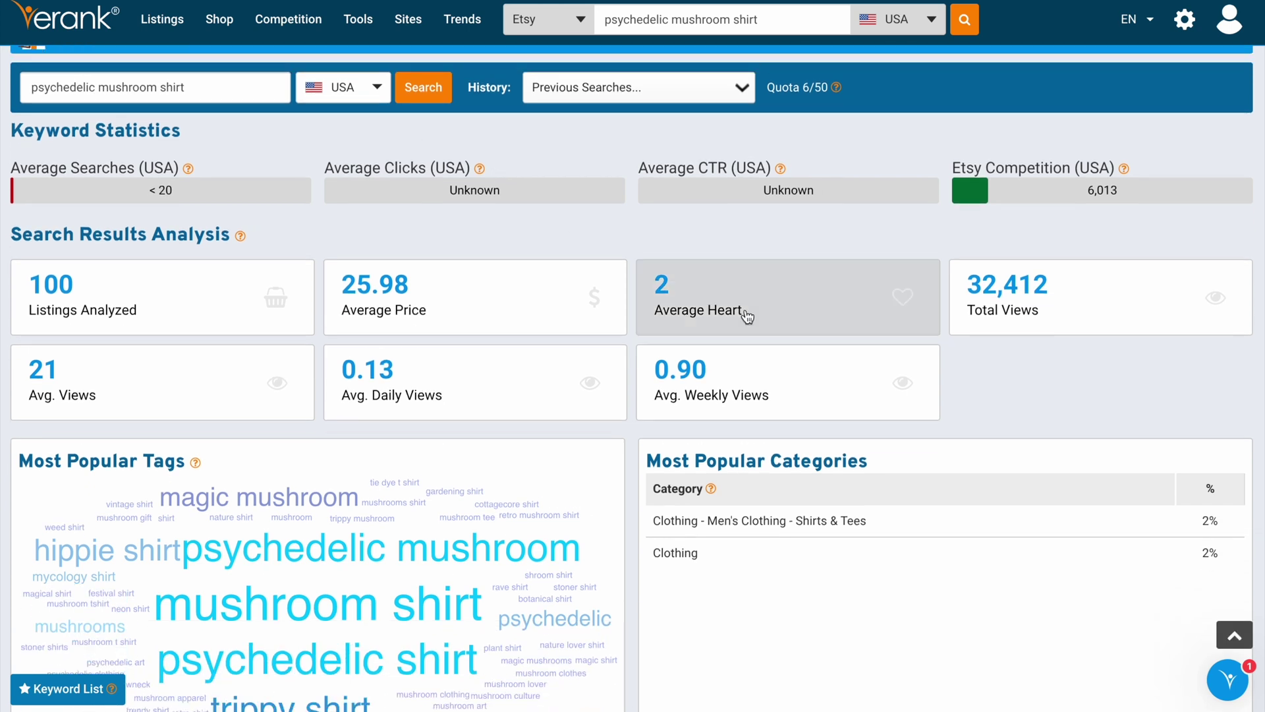
pyautogui.scroll(-6, 745, 318)
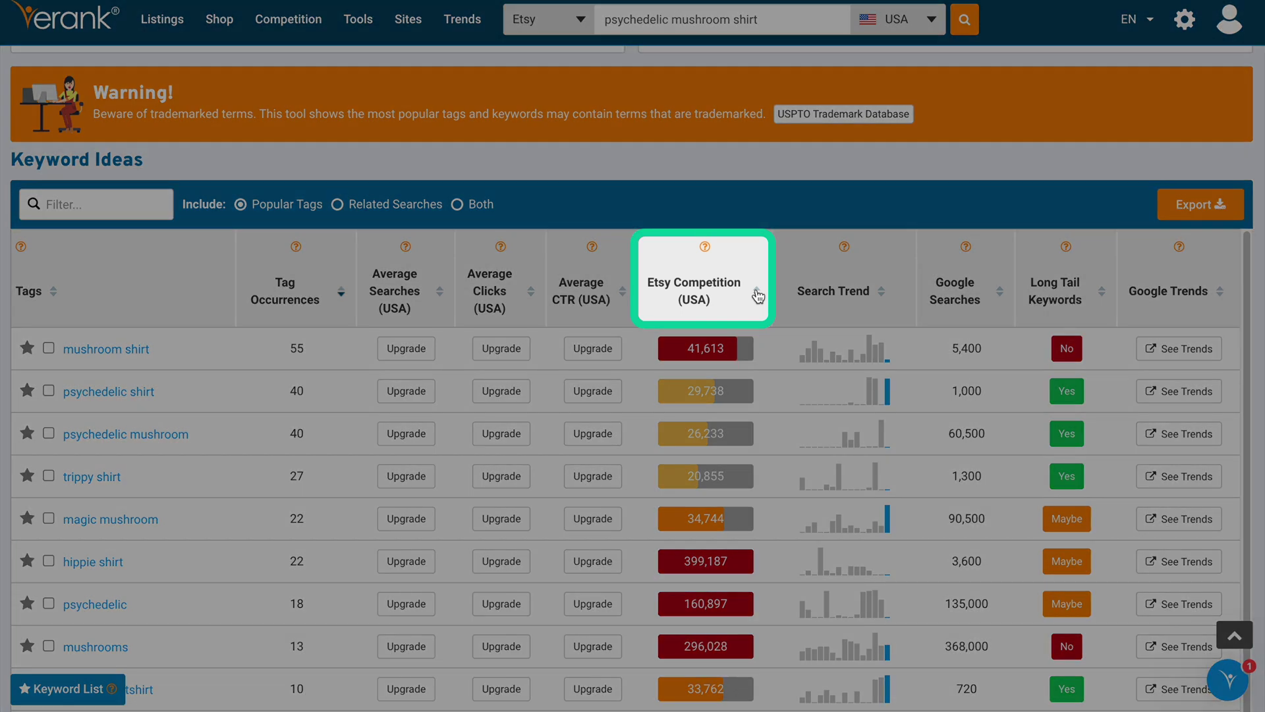
pyautogui.click(758, 296)
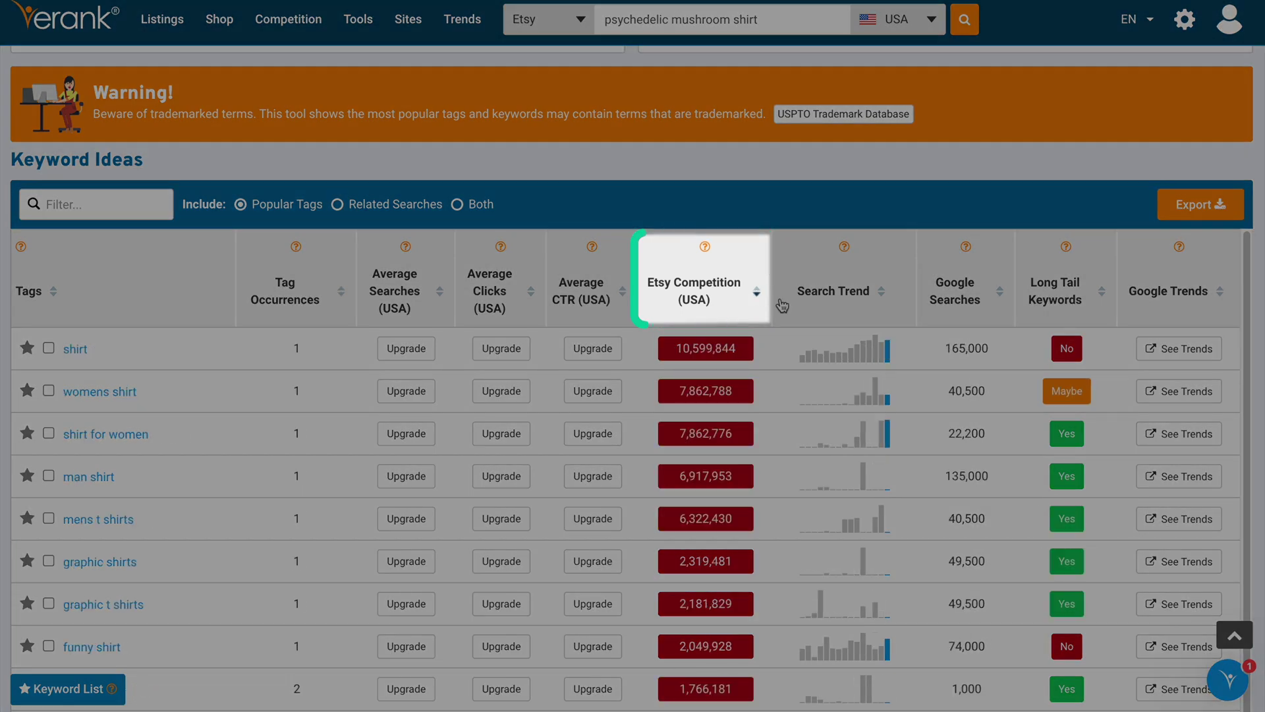
# - Open the keyword analysis for "mushroom sweater" from the low-competition keyword ideas
pyautogui.scroll(-10, 874, 364)
pyautogui.scroll(-7, 862, 457)
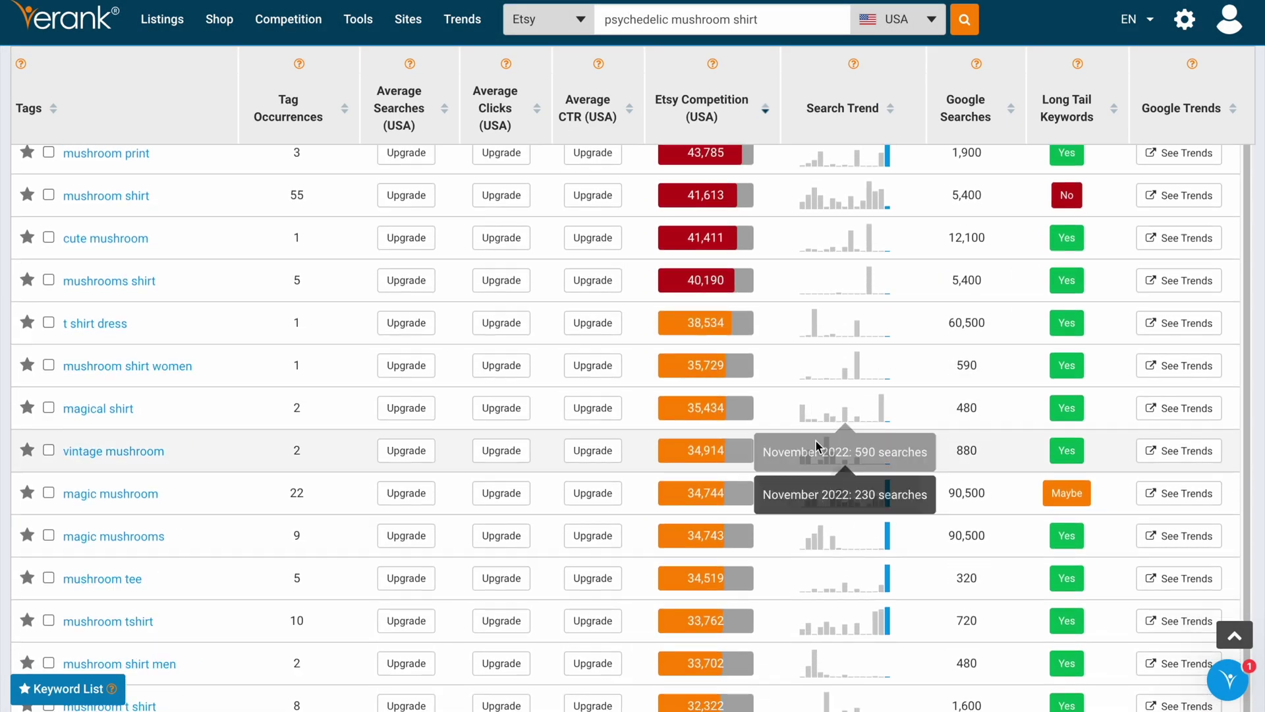
pyautogui.scroll(-6, 193, 377)
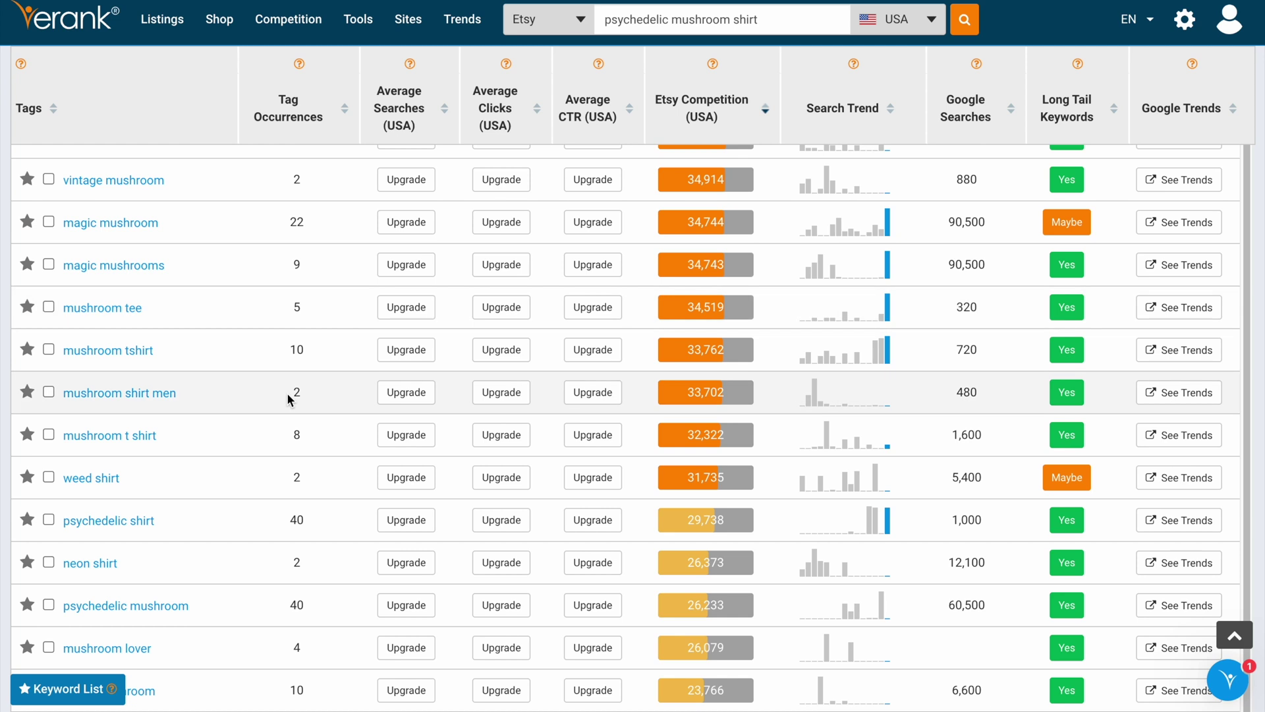
pyautogui.scroll(-9, 235, 400)
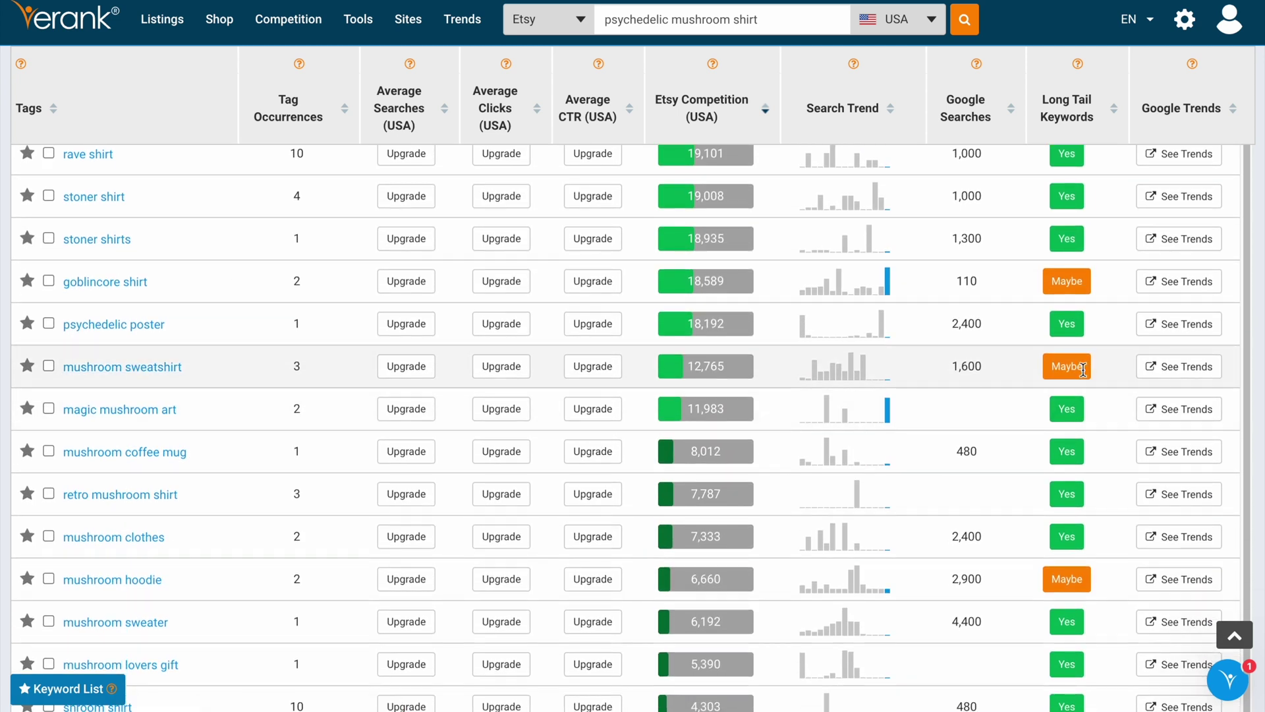
pyautogui.scroll(-1, 306, 583)
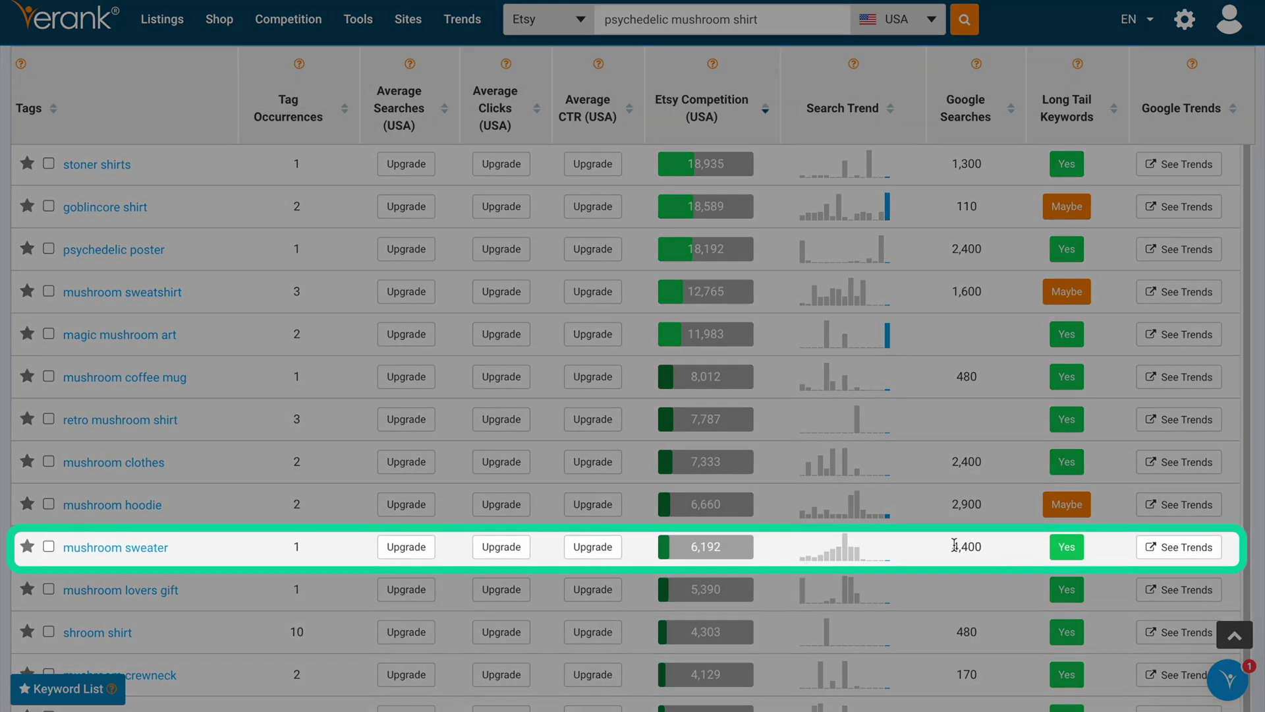
pyautogui.click(157, 552)
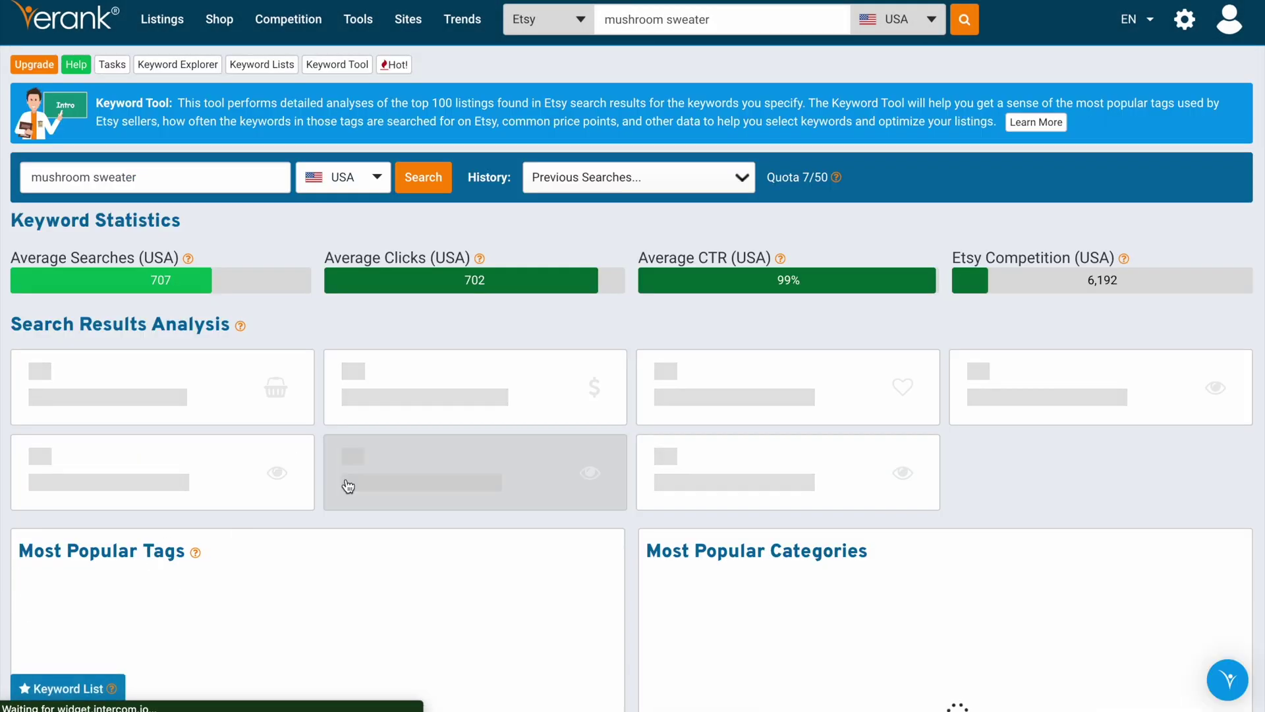
# - Review the search statistics, popular tags, categories and keyword ideas for "mushroom sweater"
pyautogui.scroll(-6, 1094, 249)
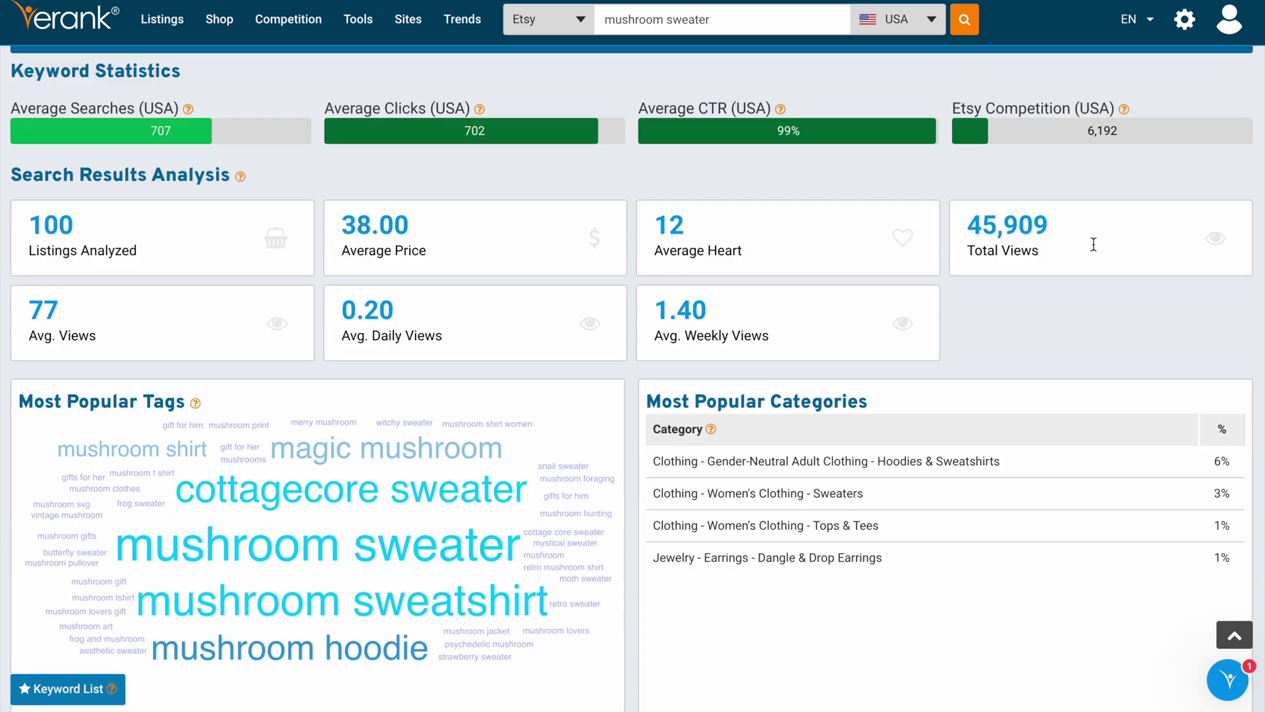
pyautogui.scroll(-4, 1093, 248)
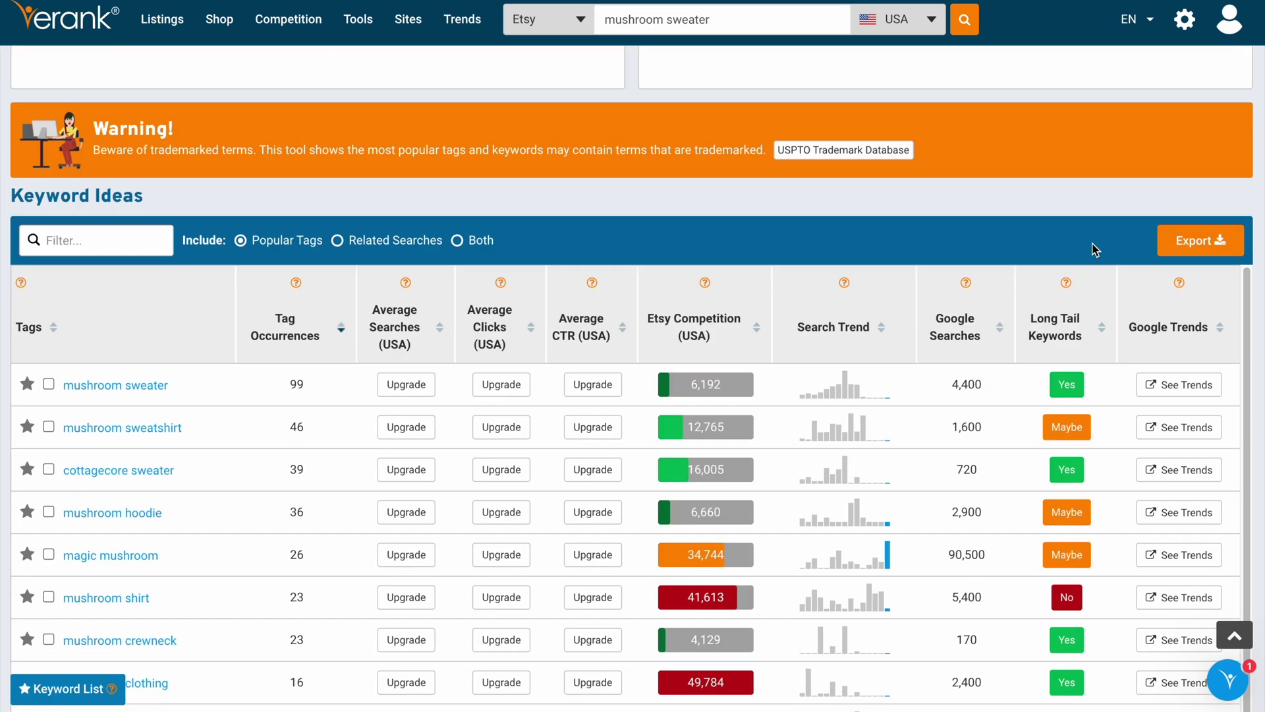
pyautogui.scroll(-1, 1093, 249)
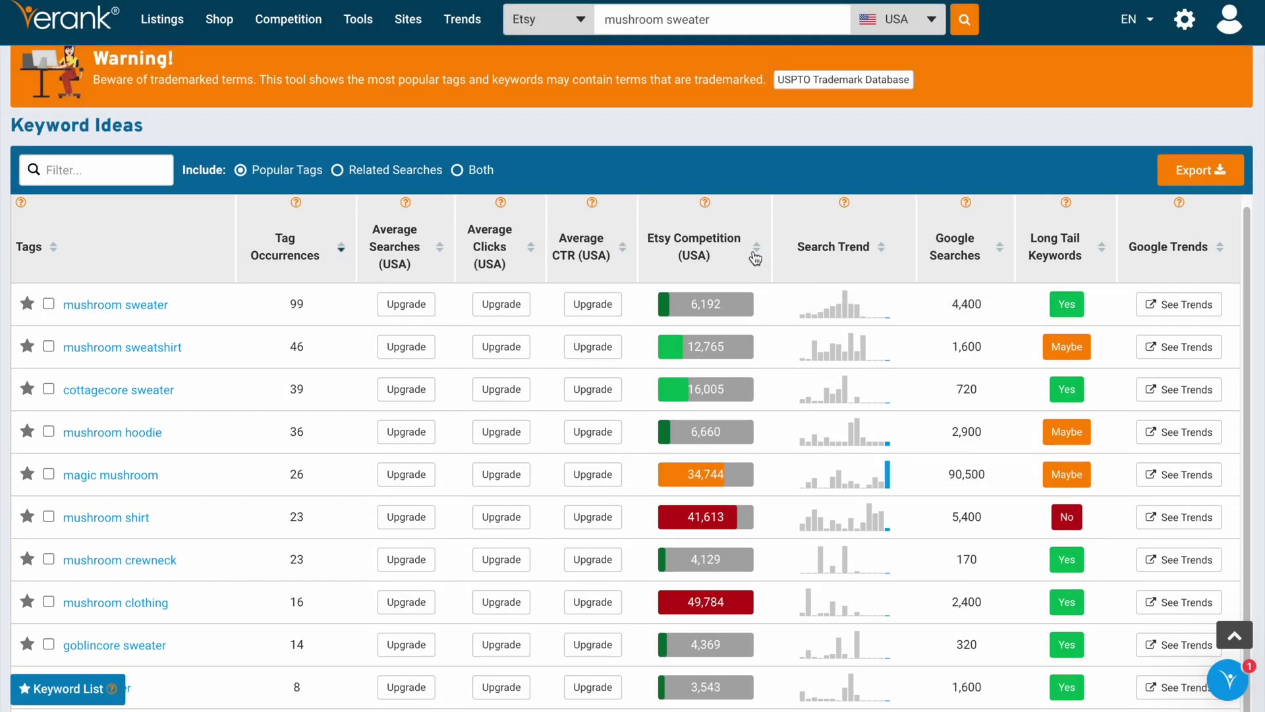
pyautogui.scroll(-1, 727, 279)
pyautogui.scroll(-4, 891, 303)
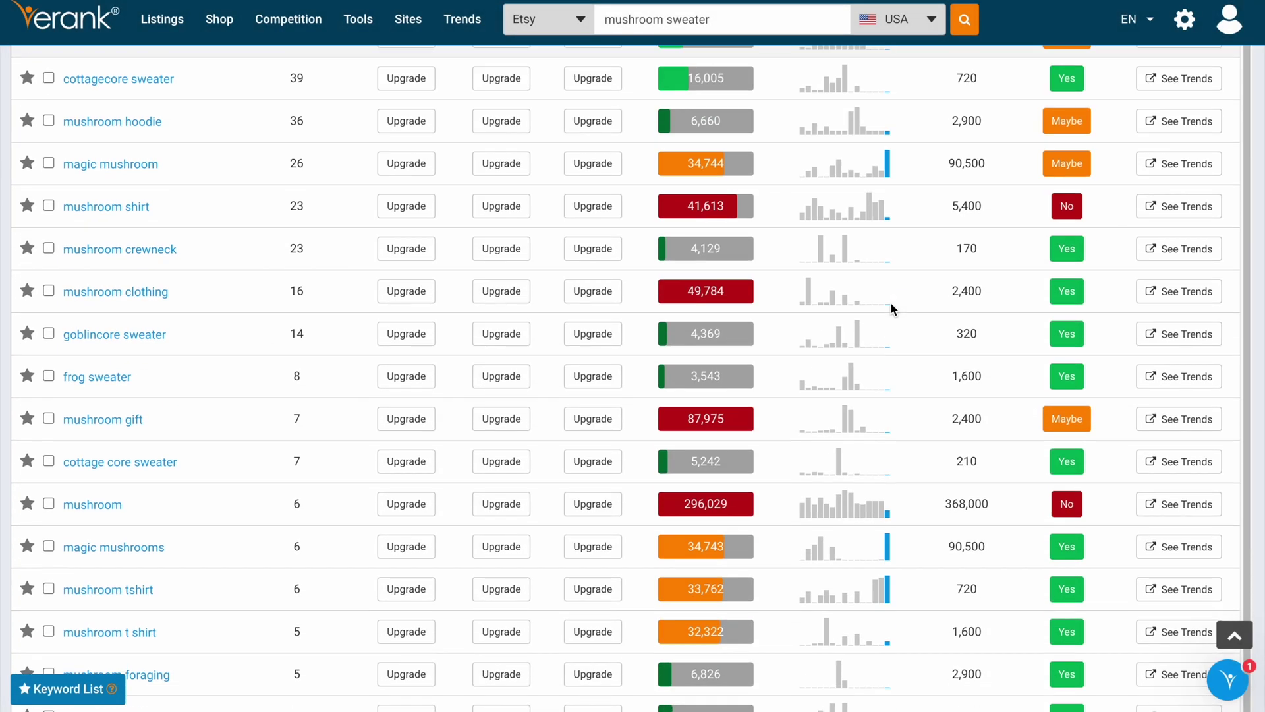
# - Examine the Top Listings for "mushroom sweater", including their tags, views, estimated sales, prices and revenue
pyautogui.scroll(-15, 891, 302)
pyautogui.scroll(5, 1230, 194)
pyautogui.scroll(3, 1230, 170)
pyautogui.scroll(-4, 1230, 164)
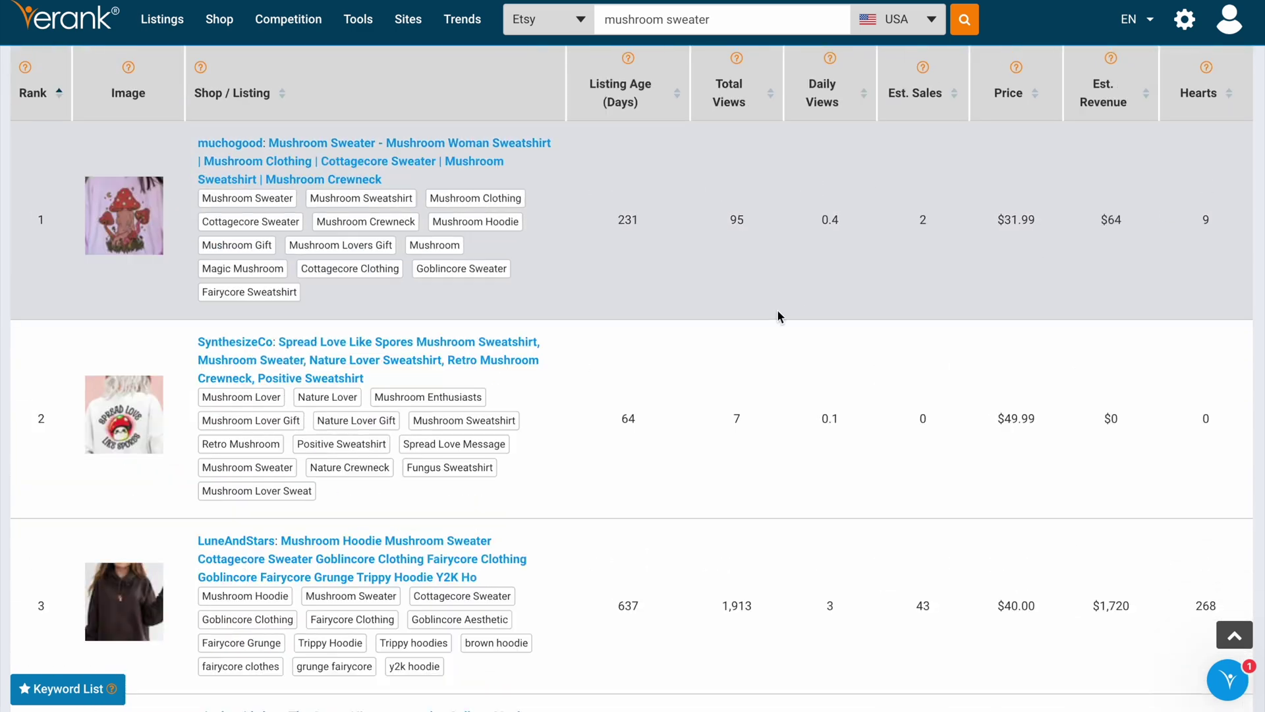
pyautogui.scroll(2, 777, 317)
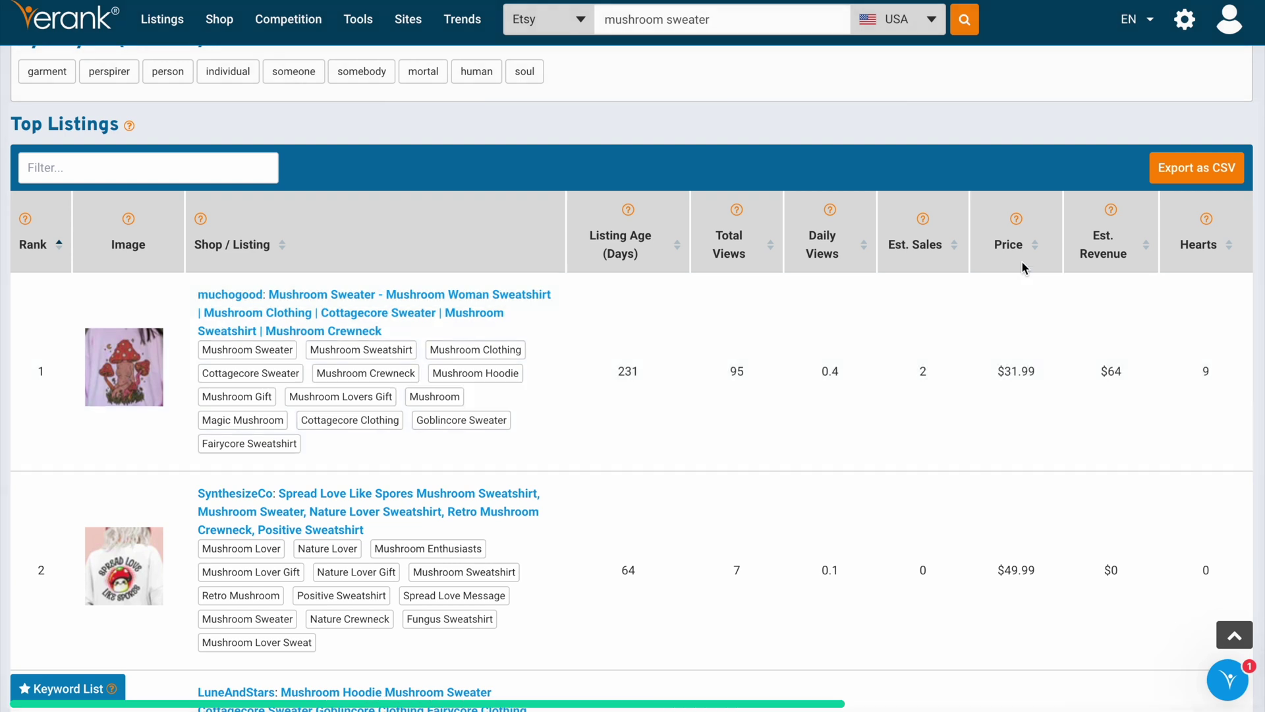
# - Sort the Top Listings by estimated sales, highest first, and check the listing age of the best seller
pyautogui.click(953, 253)
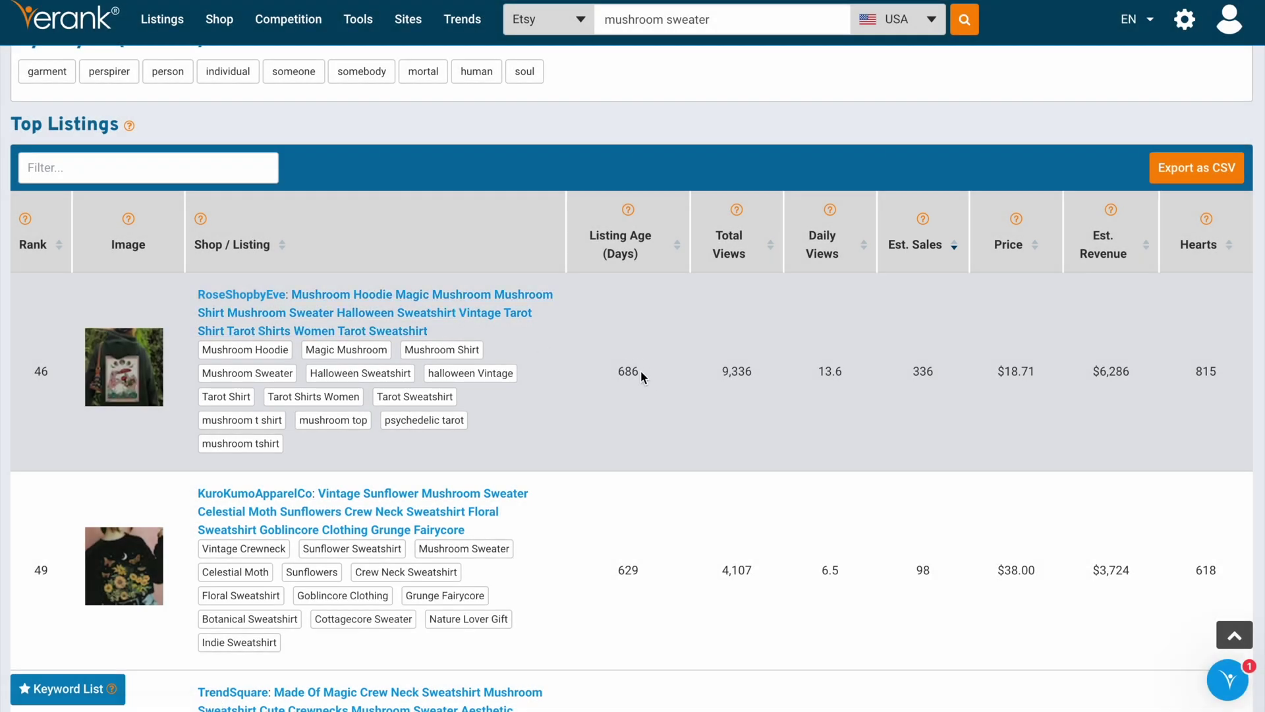
pyautogui.moveTo(621, 373); pyautogui.dragTo(636, 374)
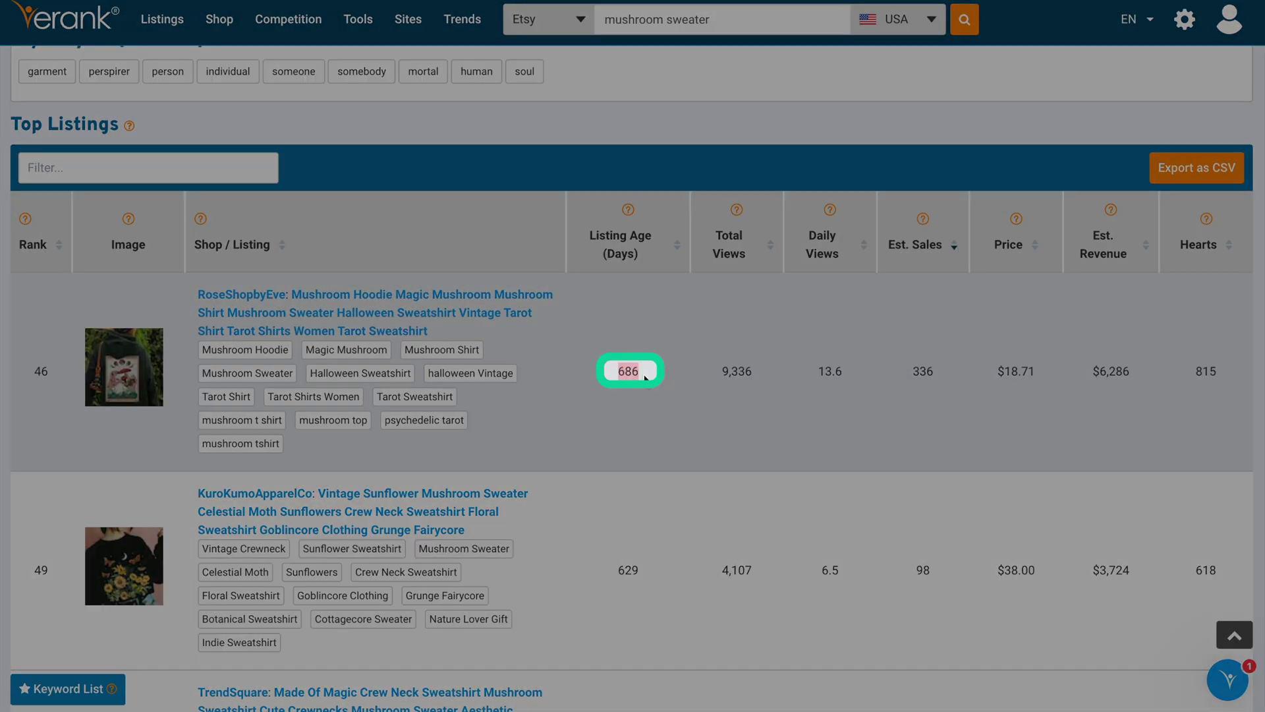
pyautogui.scroll(-1, 643, 373)
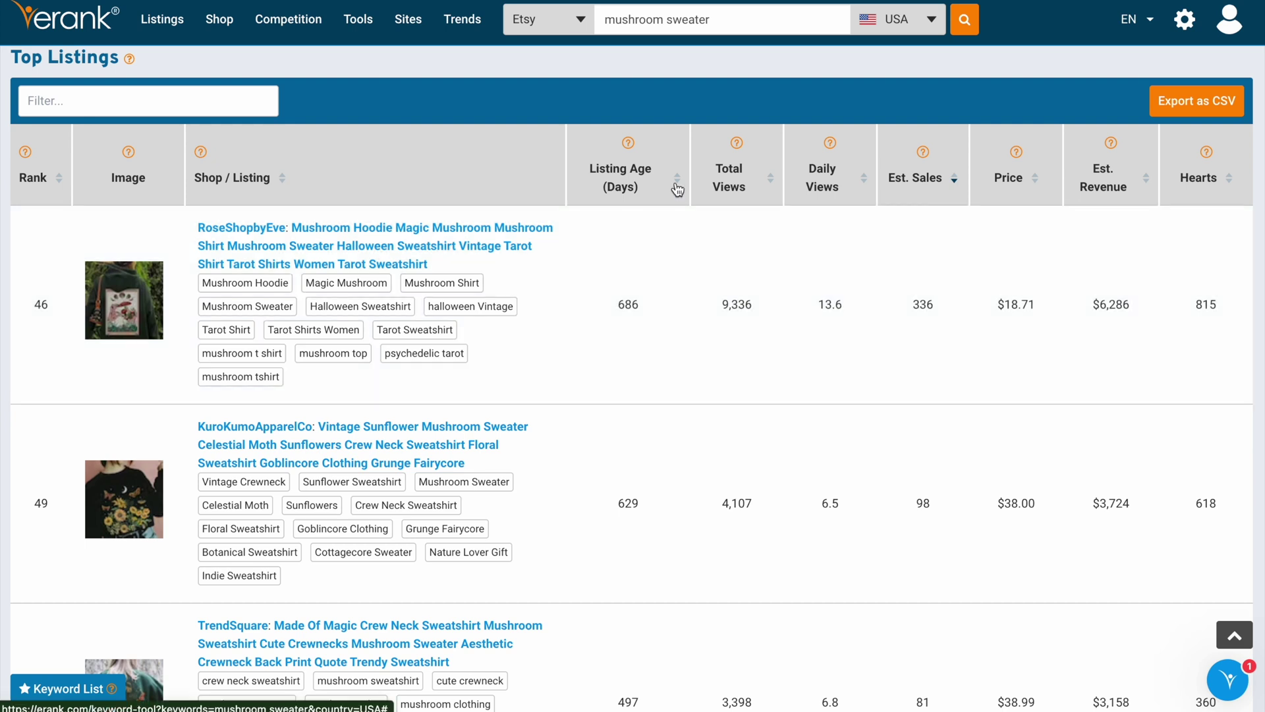
# - Sort the Top Listings by listing age, newest first, and examine the sales and revenue of the recent listings
pyautogui.click(678, 179)
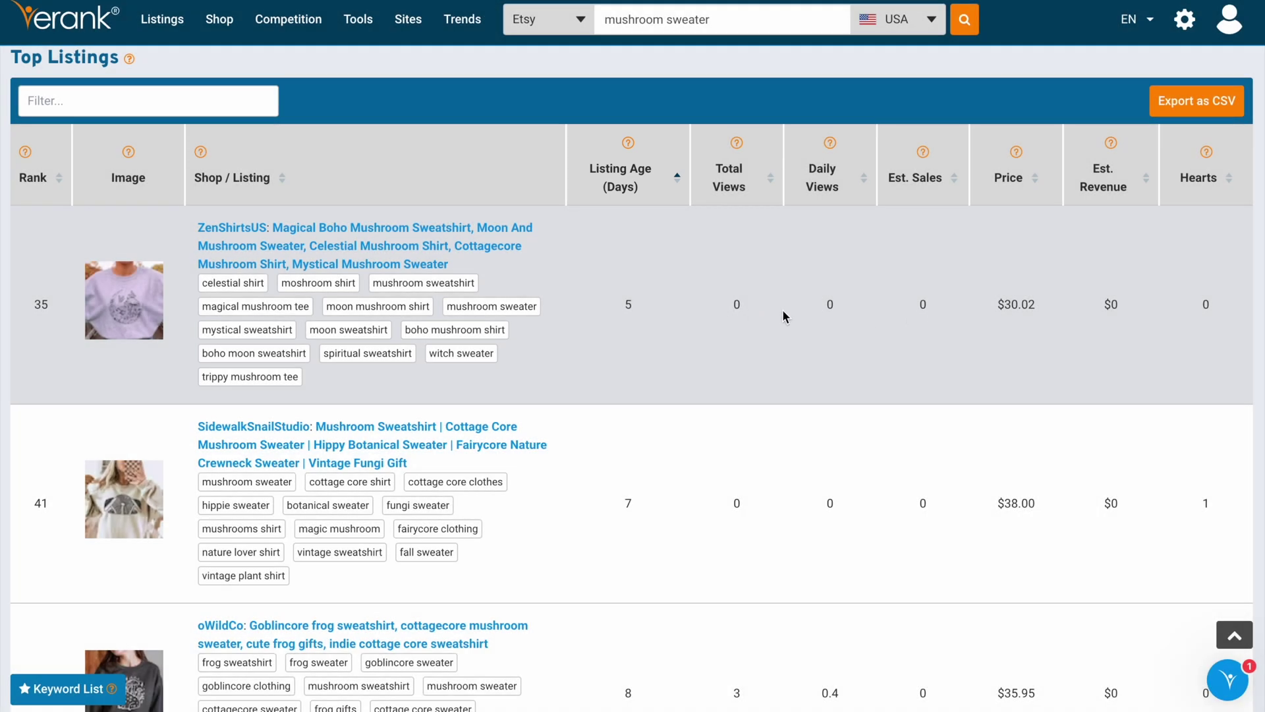
pyautogui.scroll(-9, 1217, 233)
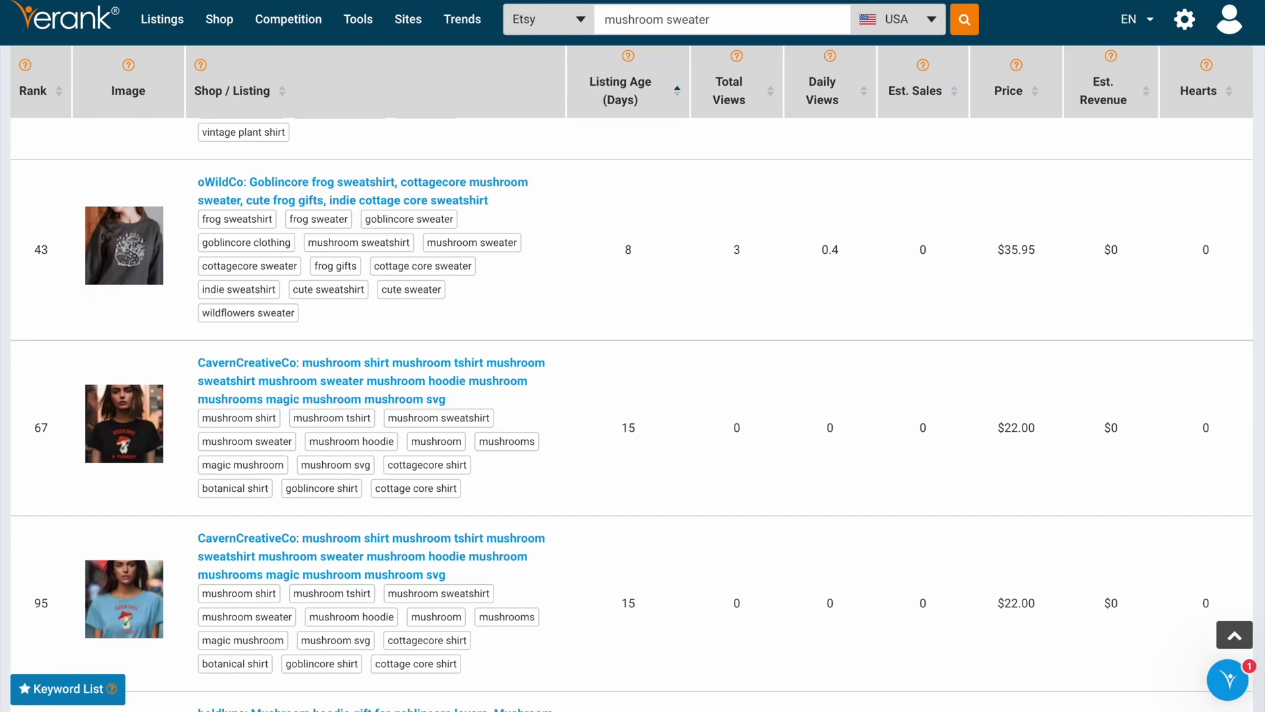
pyautogui.scroll(-20, 1259, 223)
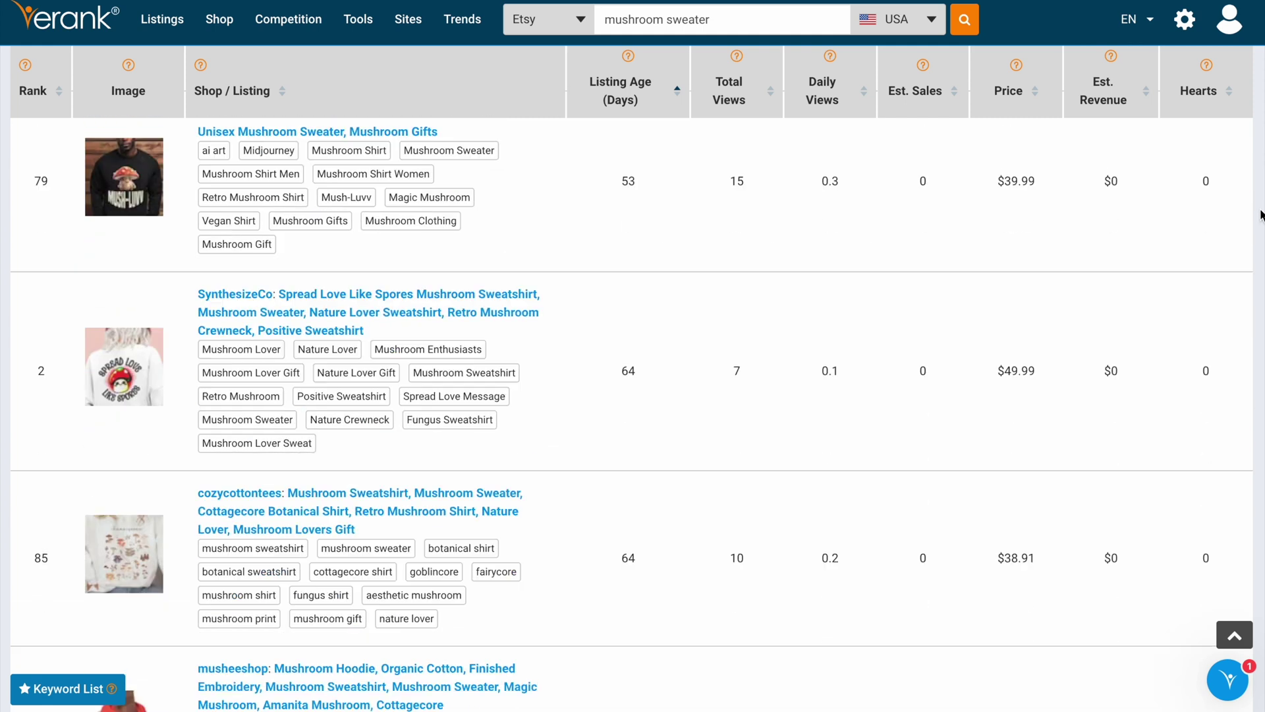
pyautogui.scroll(-6, 1260, 223)
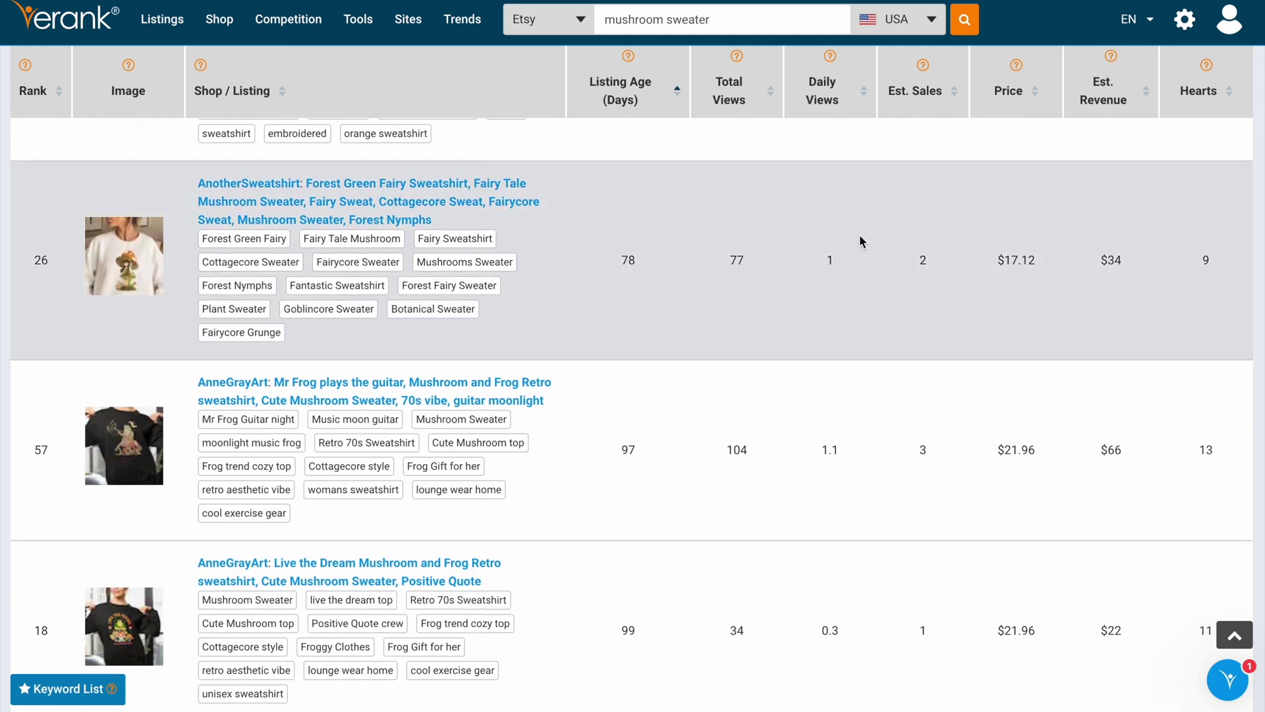
pyautogui.doubleClick(625, 260)
pyautogui.moveTo(1099, 262); pyautogui.dragTo(1121, 264)
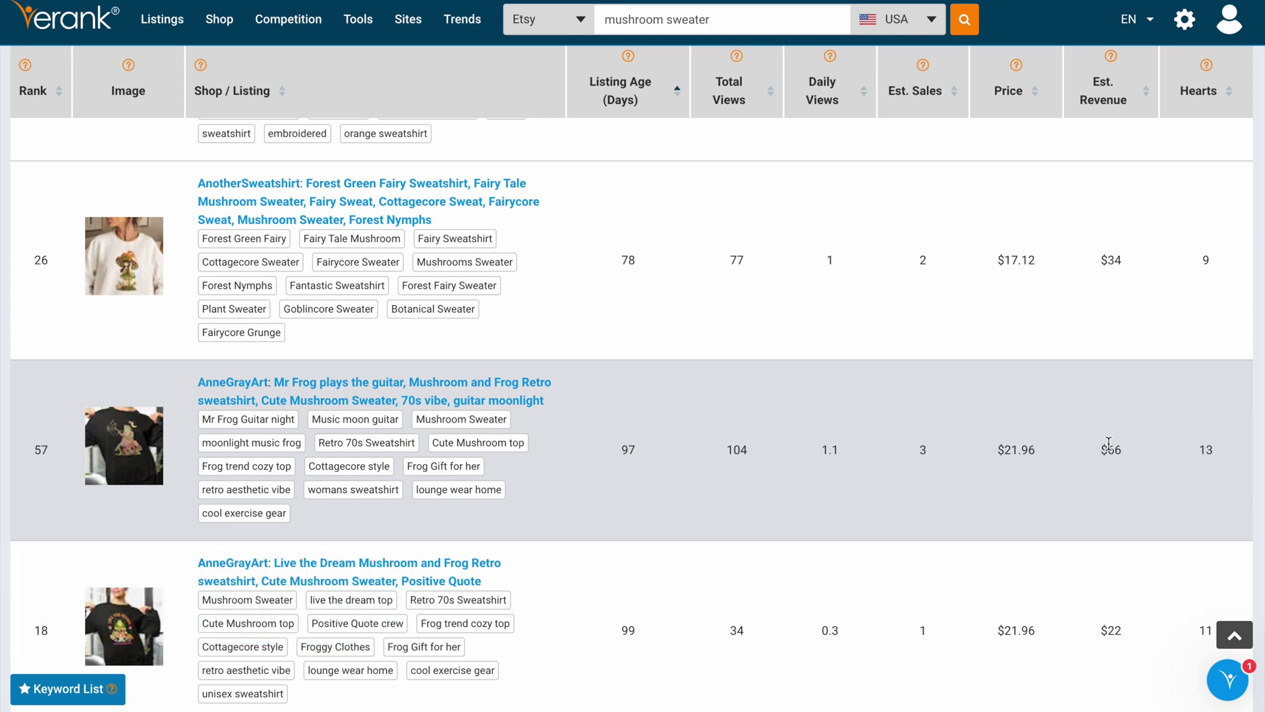
pyautogui.scroll(-3, 1028, 454)
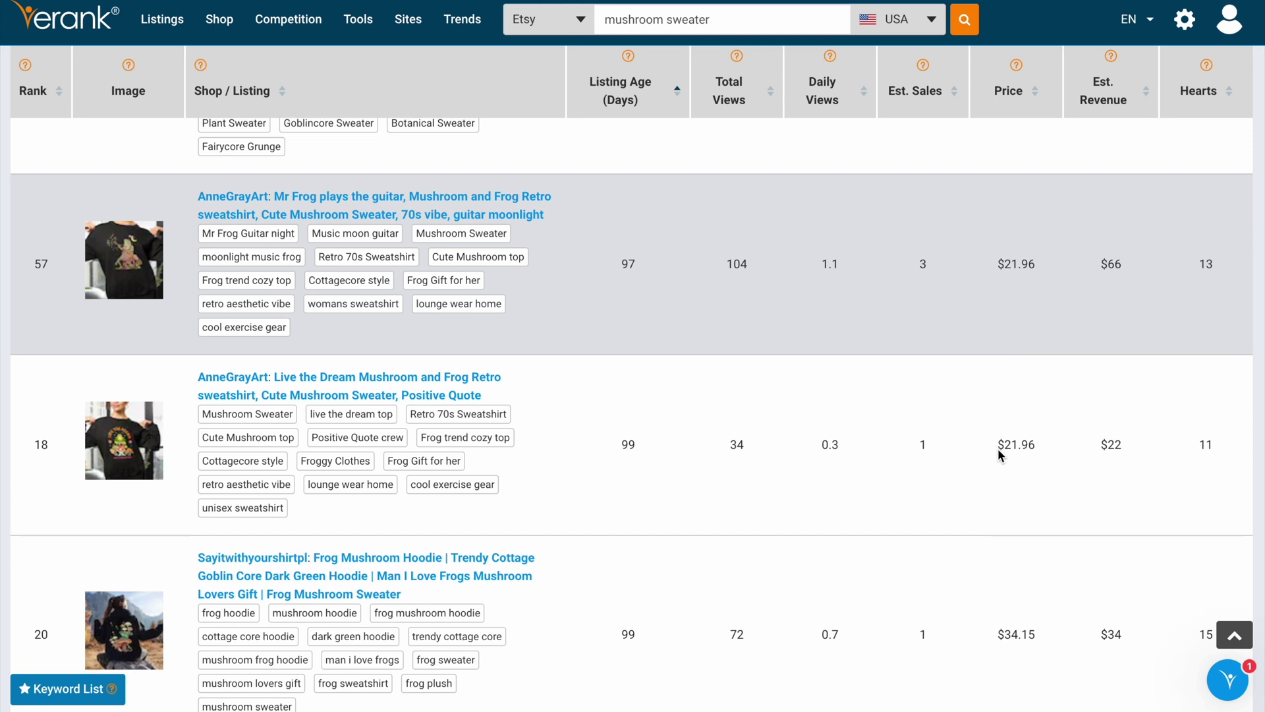
pyautogui.scroll(-5, 997, 451)
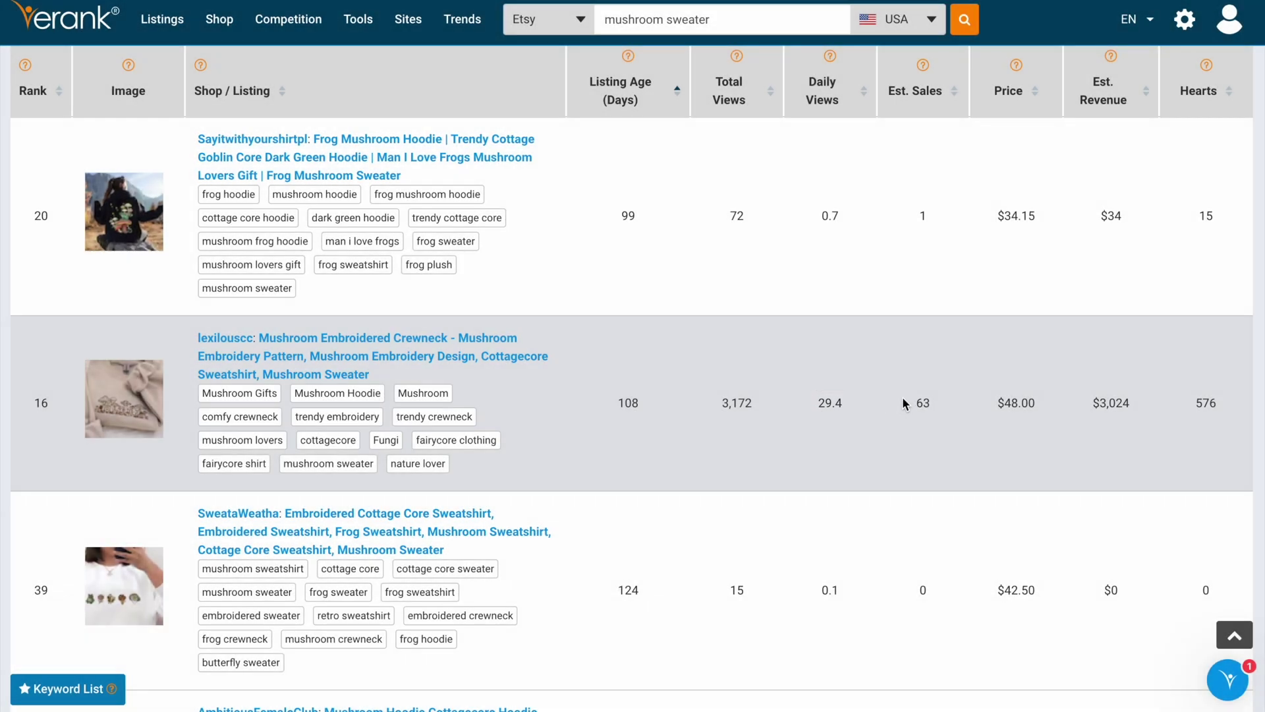
pyautogui.doubleClick(921, 402)
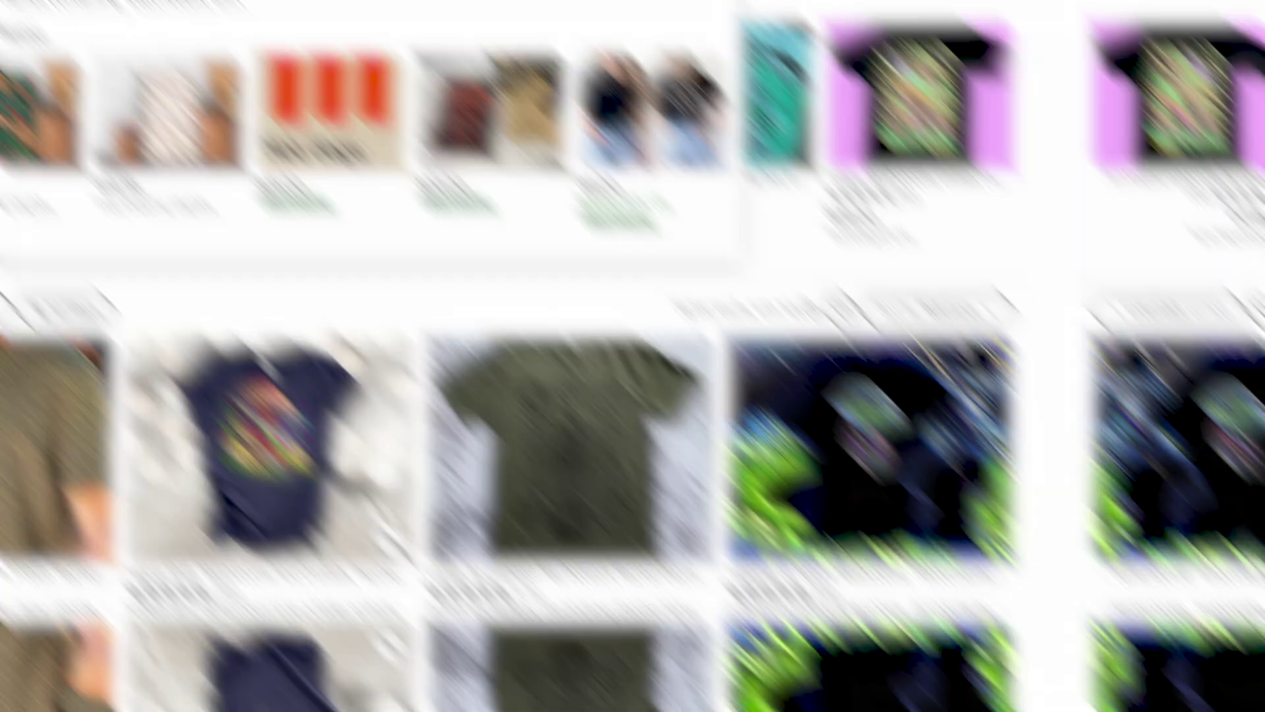
# - Switch to Etsy, search for "psychedelic mushroom sweater", check the number of results and browse the listings
pyautogui.write('mushroom sweater')
pyautogui.press('Return')
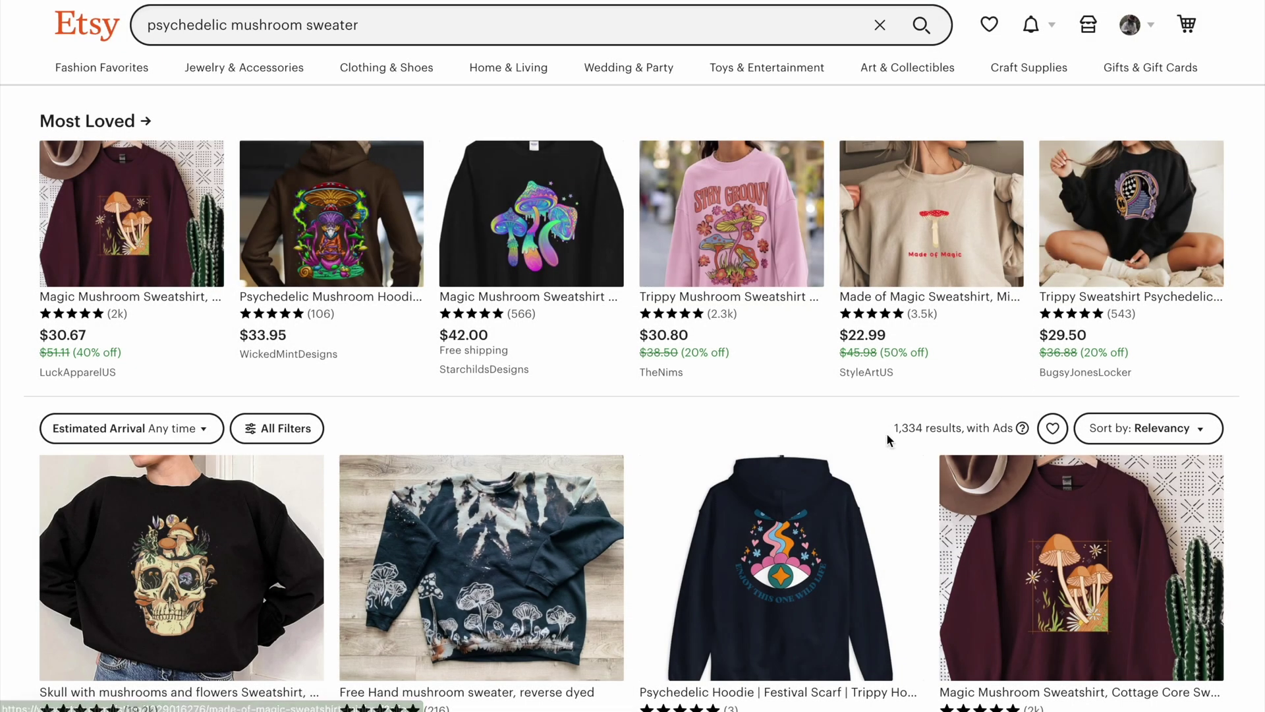
pyautogui.moveTo(997, 432); pyautogui.dragTo(1016, 431)
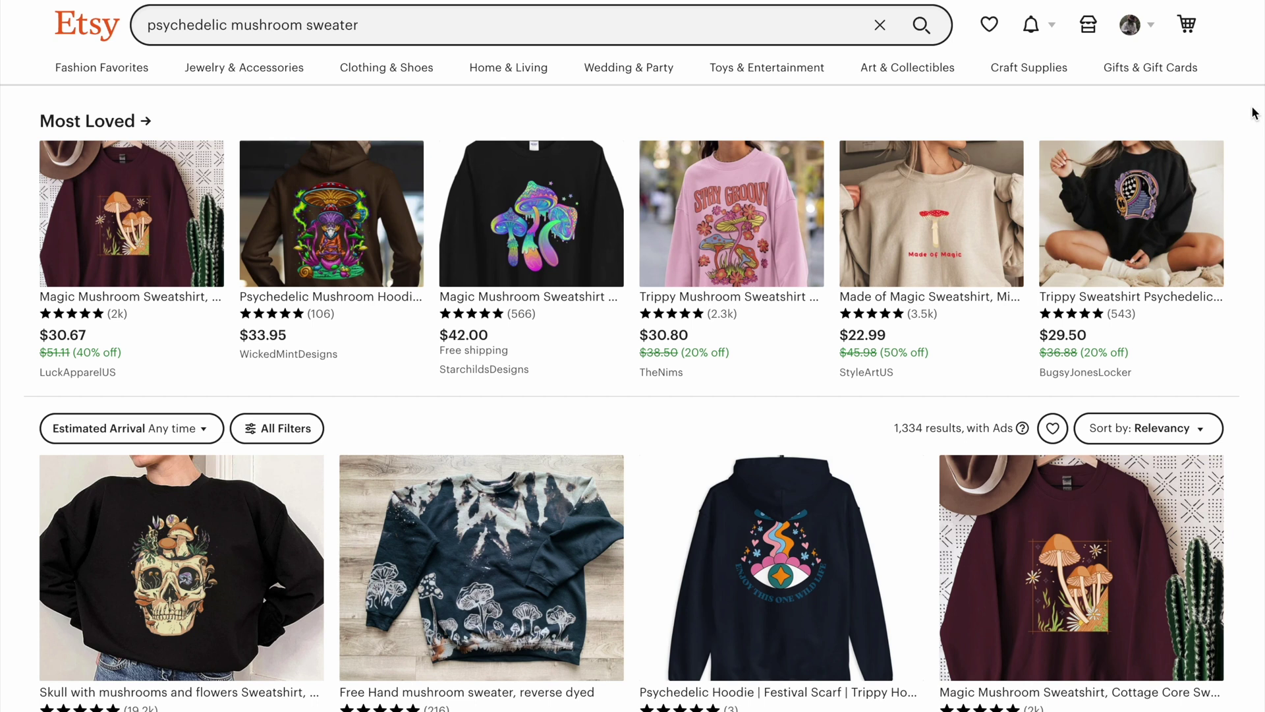
pyautogui.scroll(-8, 1254, 114)
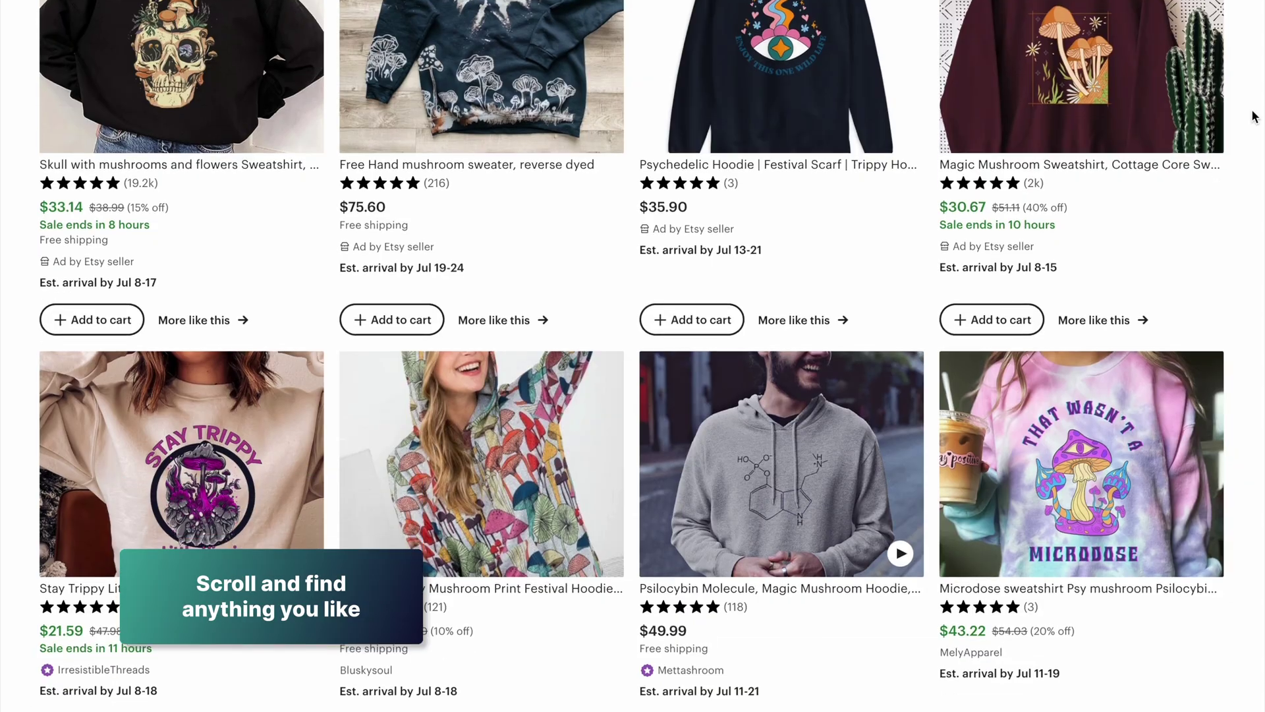
pyautogui.scroll(-8, 1254, 114)
pyautogui.scroll(-20, 1001, 361)
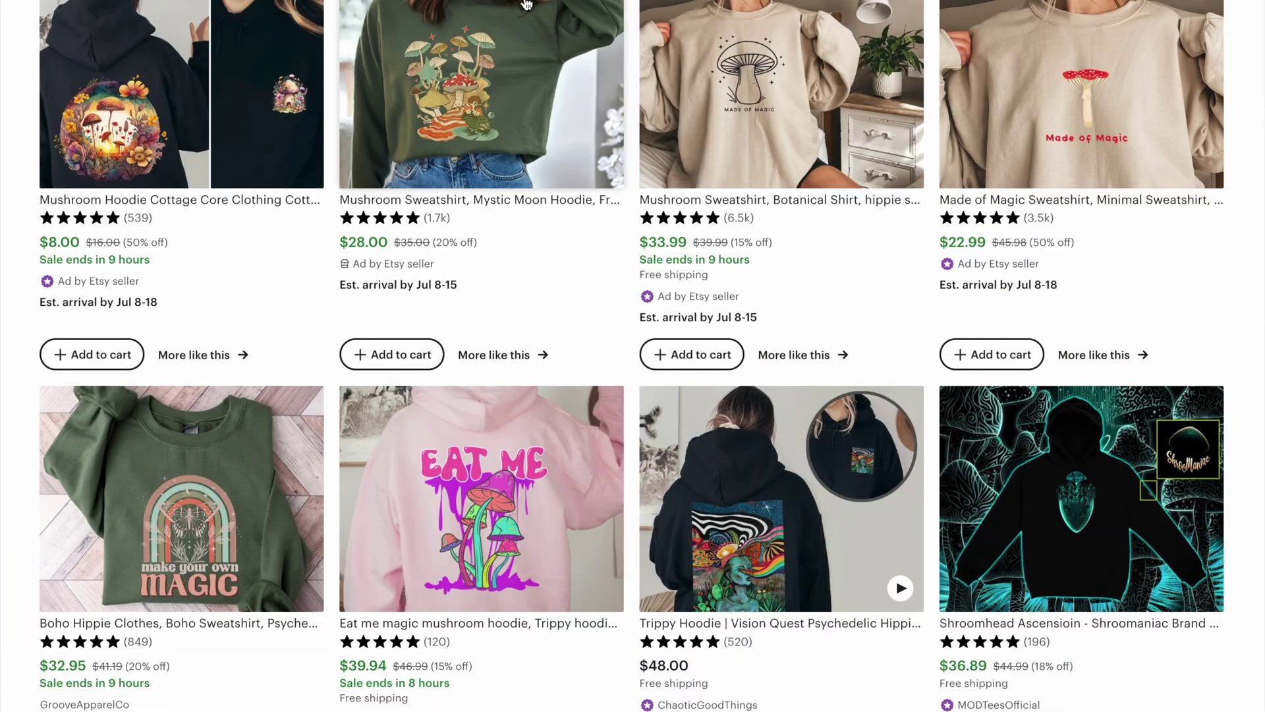
pyautogui.scroll(-7, 1201, 169)
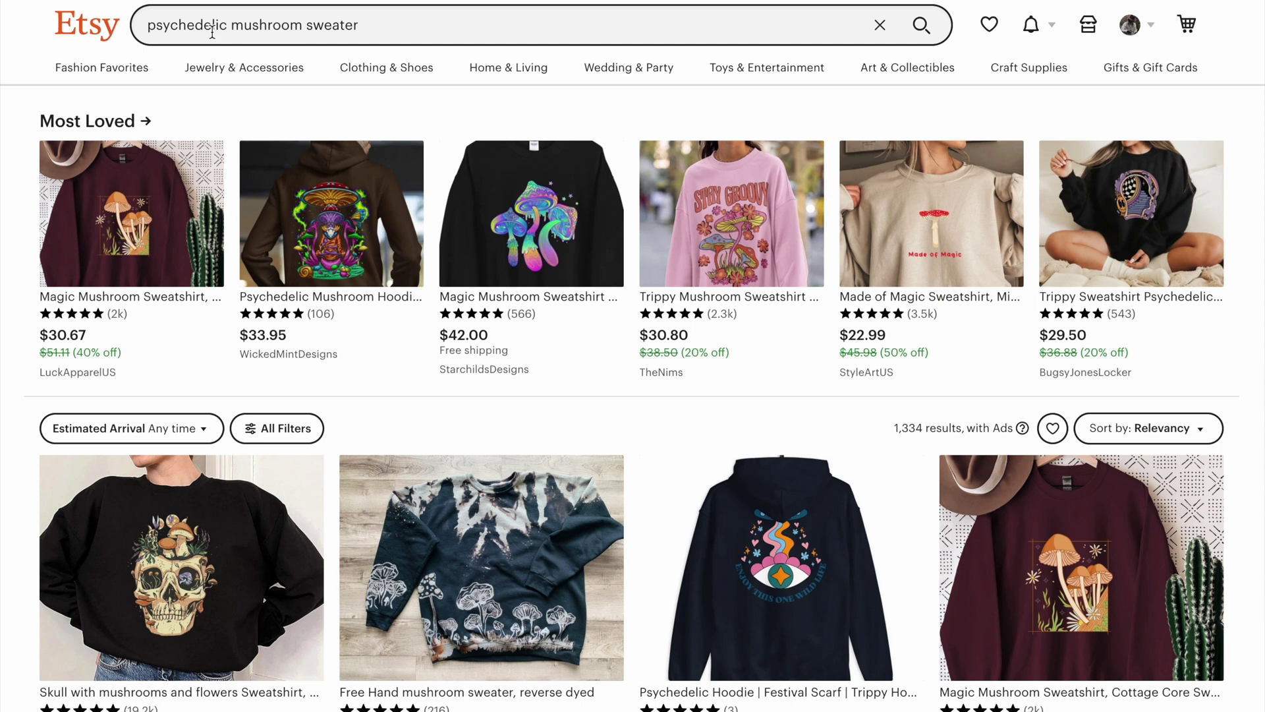
# - Broaden the Etsy search to "mushroom sweater" and check the number of results
pyautogui.doubleClick(212, 27)
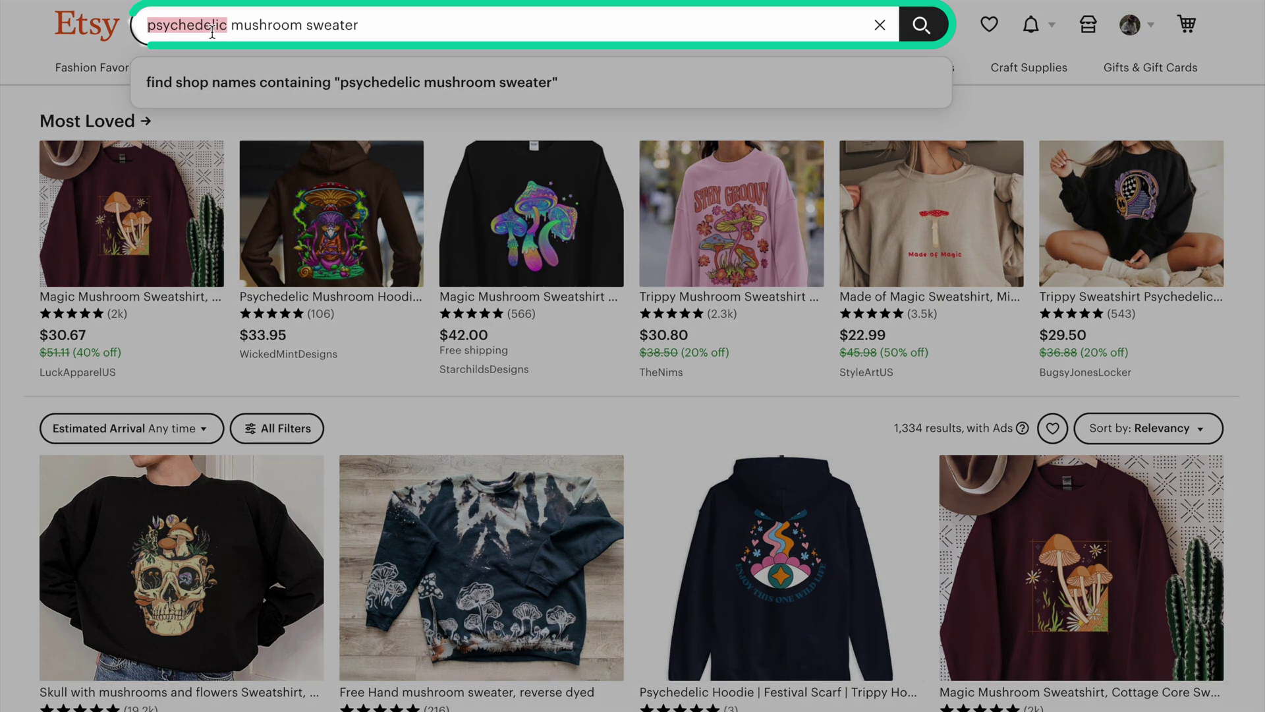
pyautogui.press('BackSpace')
pyautogui.press('Return')
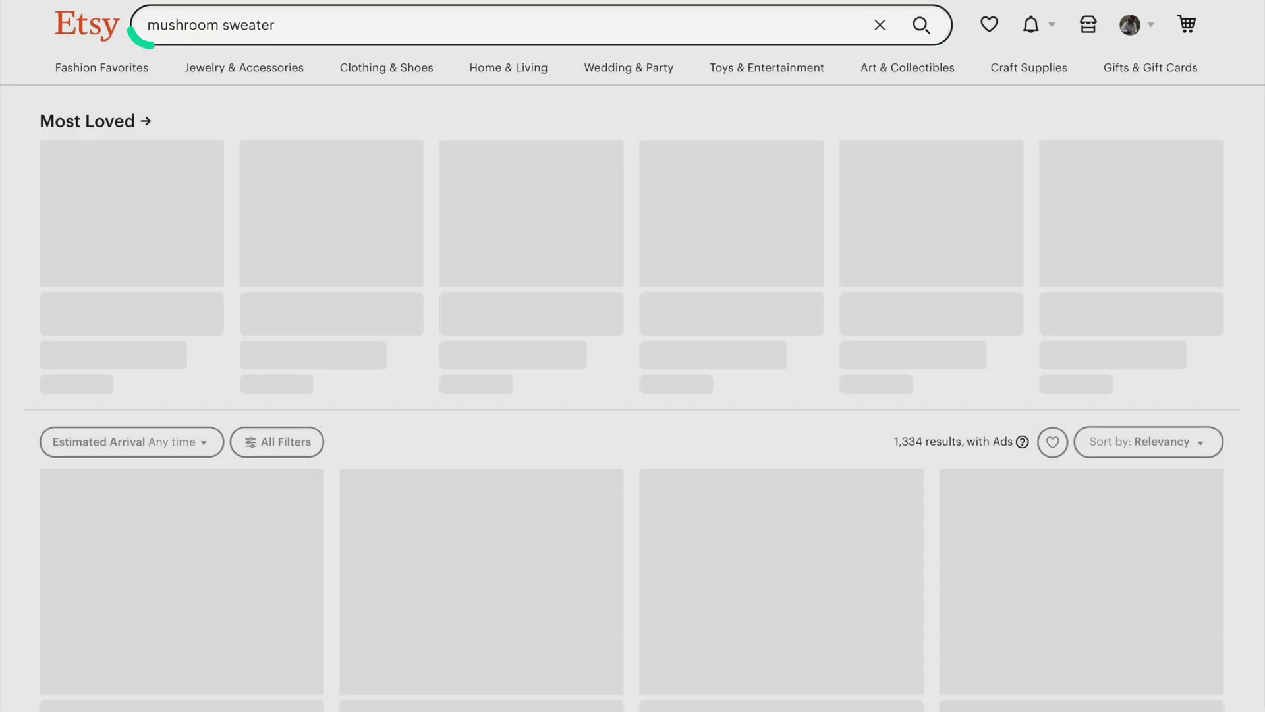
pyautogui.scroll(-2, 719, 368)
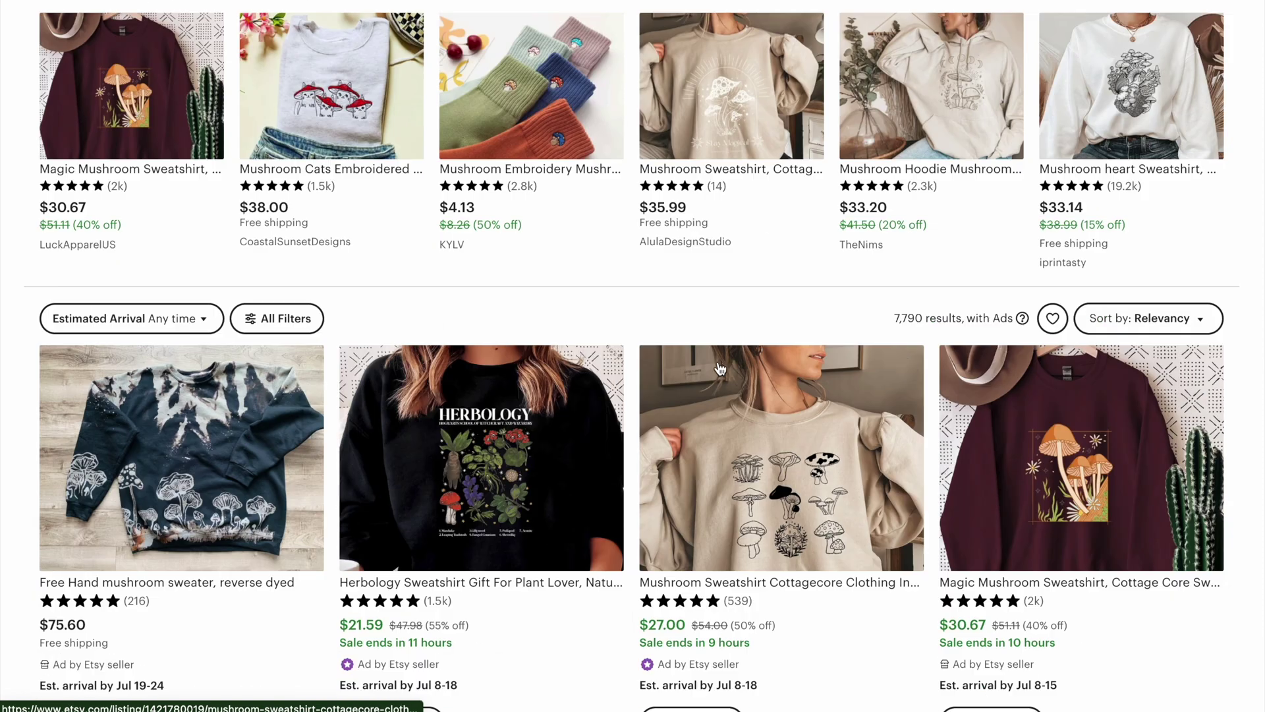
pyautogui.moveTo(895, 317); pyautogui.dragTo(1012, 323)
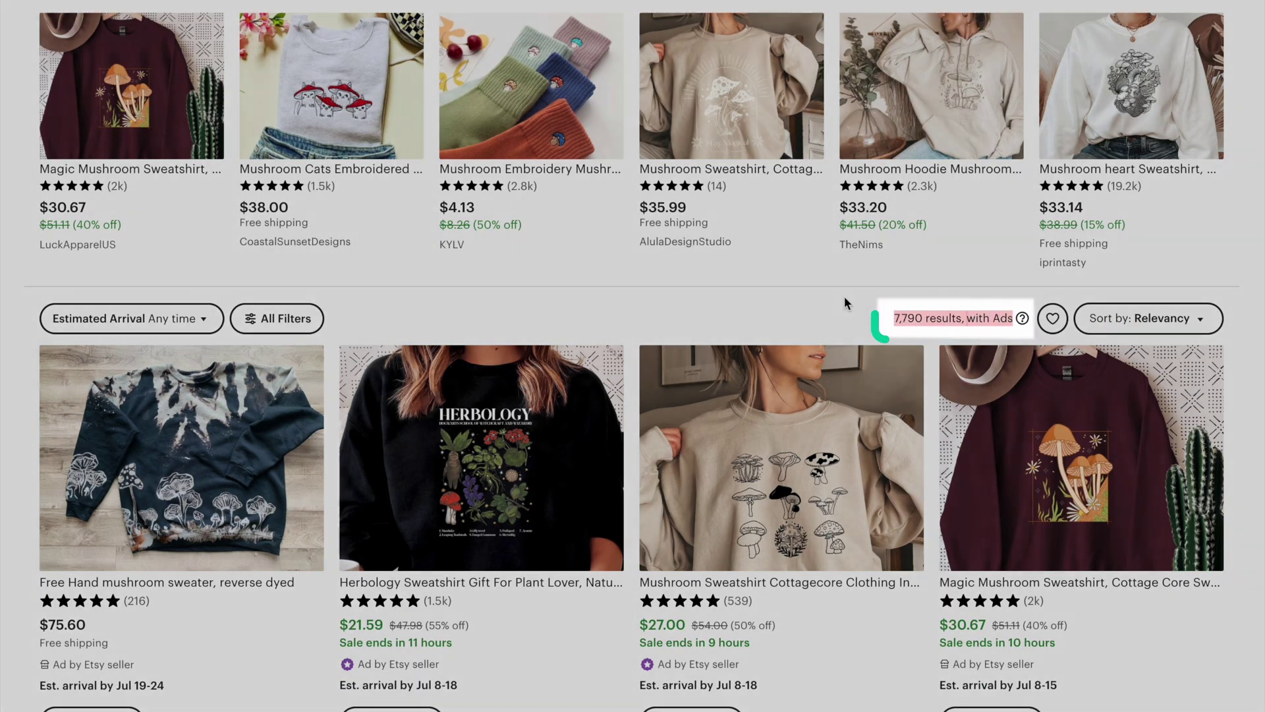
pyautogui.click(844, 295)
# - Browse the "mushroom sweater" listings for design ideas, comparing their styles, prices and review counts
pyautogui.scroll(-3, 844, 295)
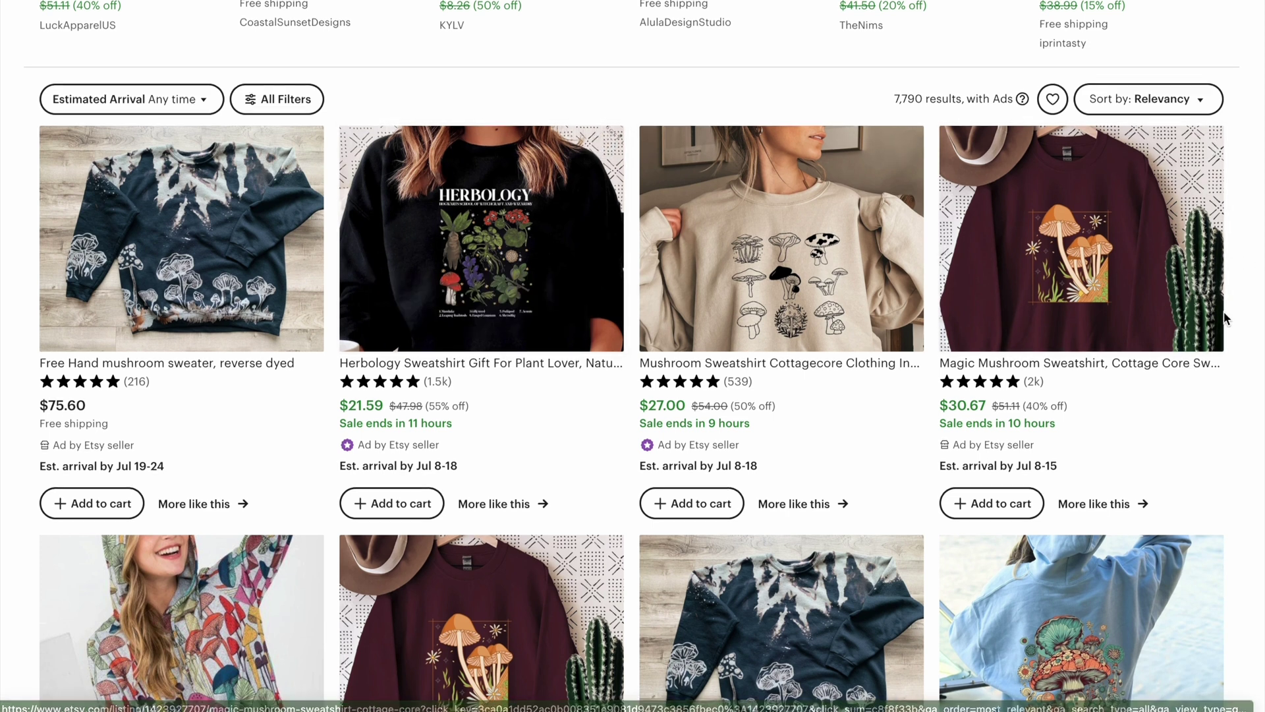
pyautogui.scroll(-7, 1224, 320)
pyautogui.scroll(-3, 1224, 321)
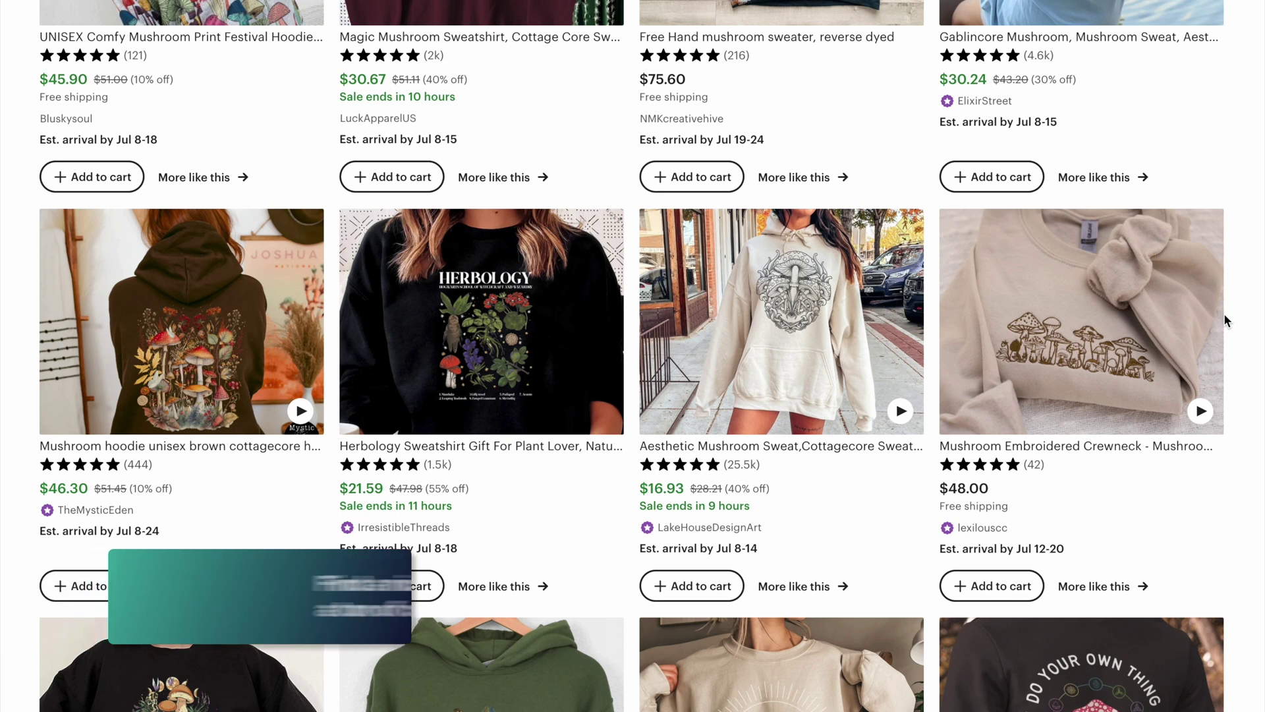
pyautogui.scroll(-2, 648, 380)
pyautogui.moveTo(184, 227)
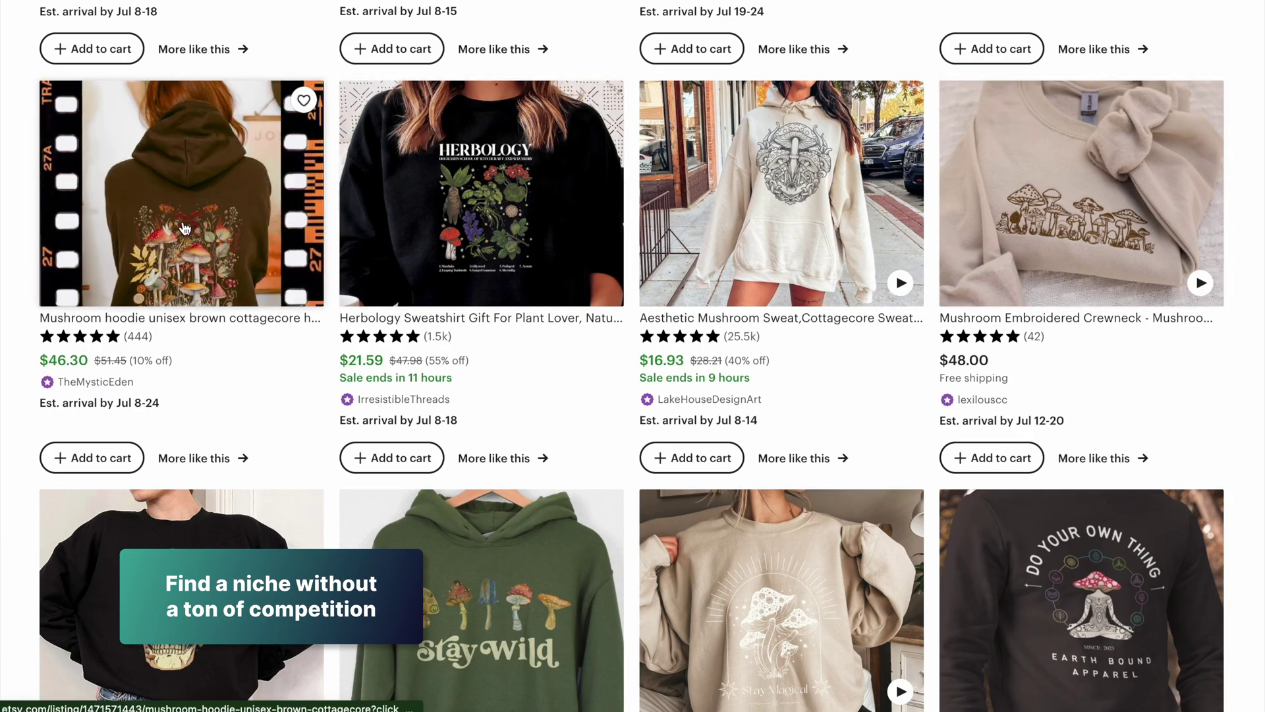
pyautogui.scroll(-4, 555, 358)
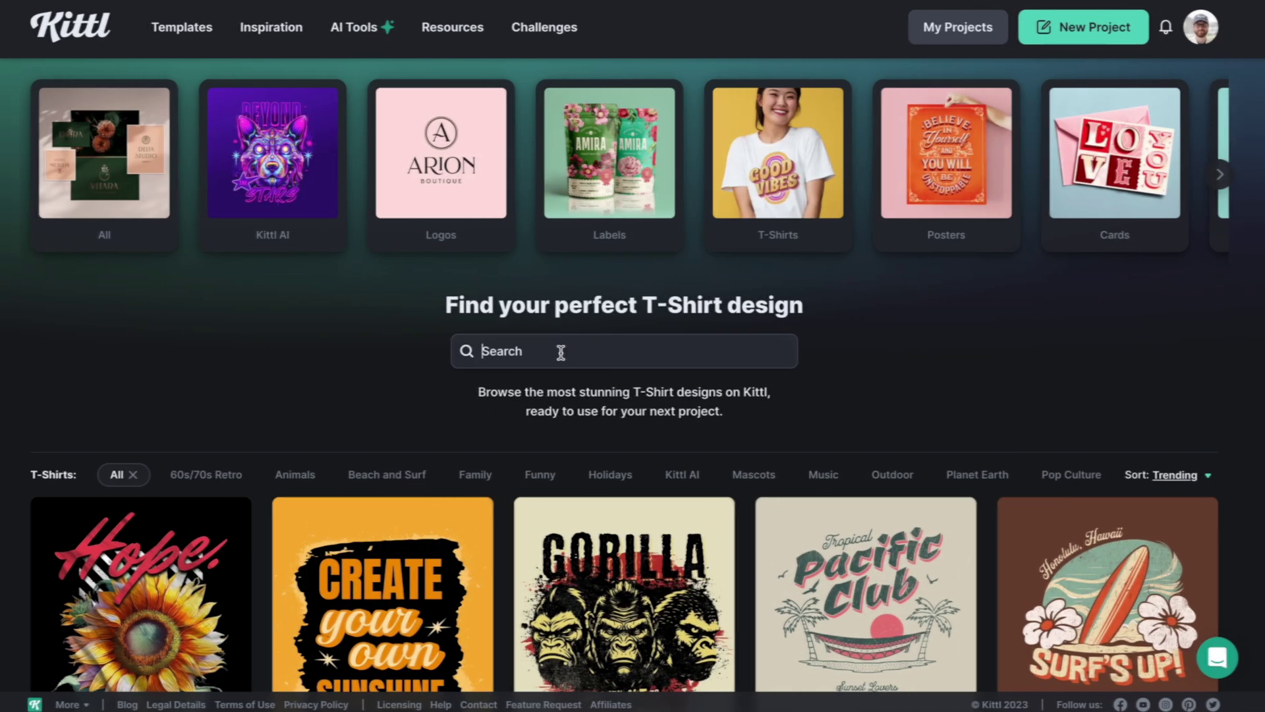
# - Switch to Kittl, search the T-shirt designs for "mushroom" and browse the matching templates
pyautogui.click(562, 351)
pyautogui.write('mushroo')
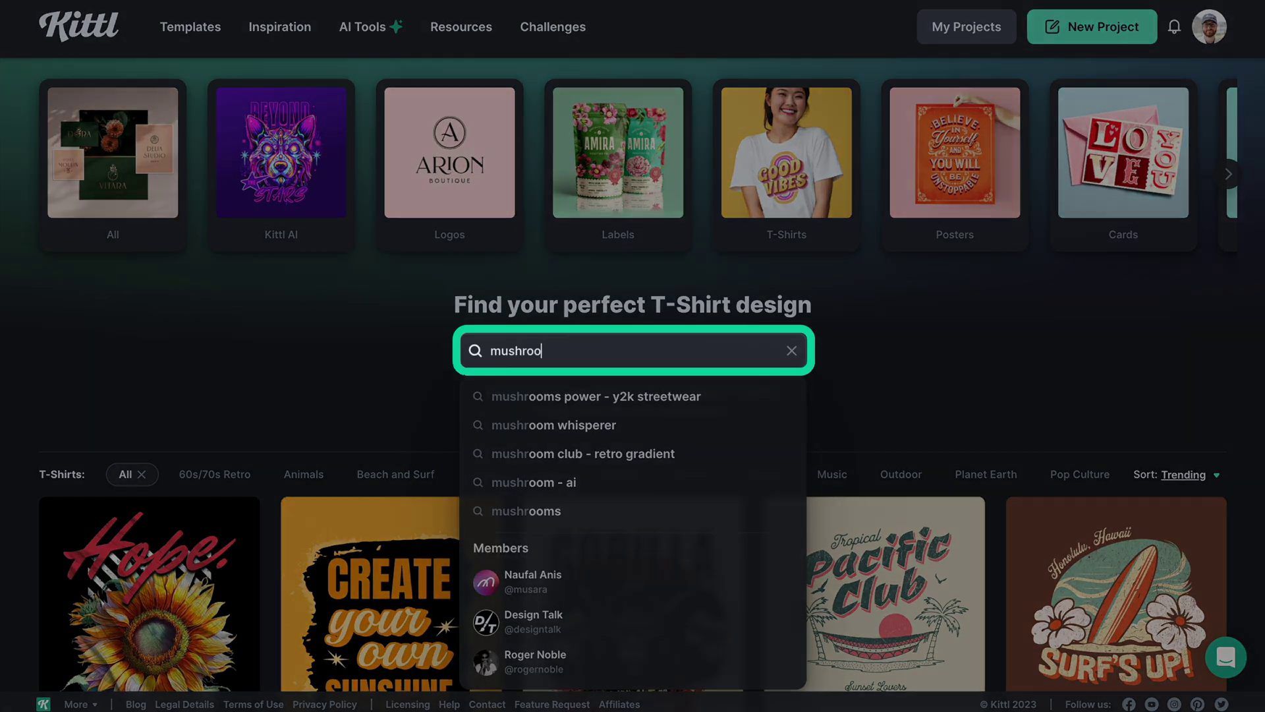
pyautogui.press('Return')
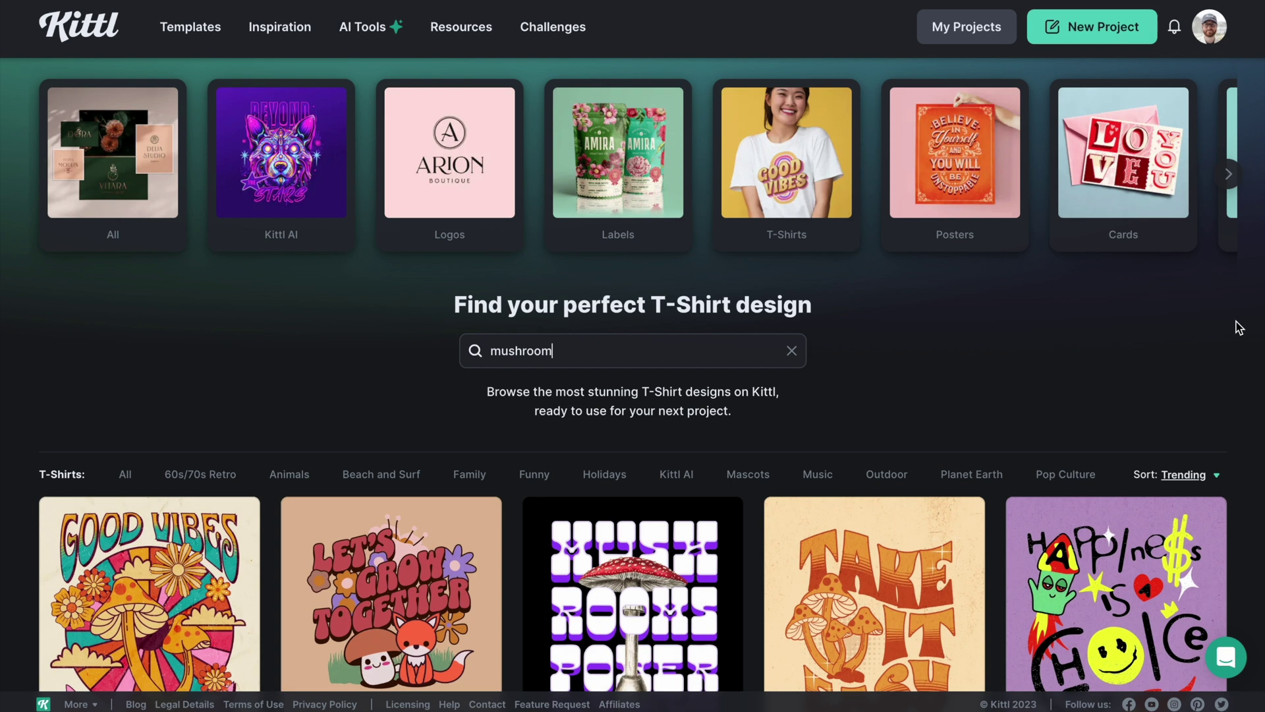
pyautogui.scroll(-5, 1236, 328)
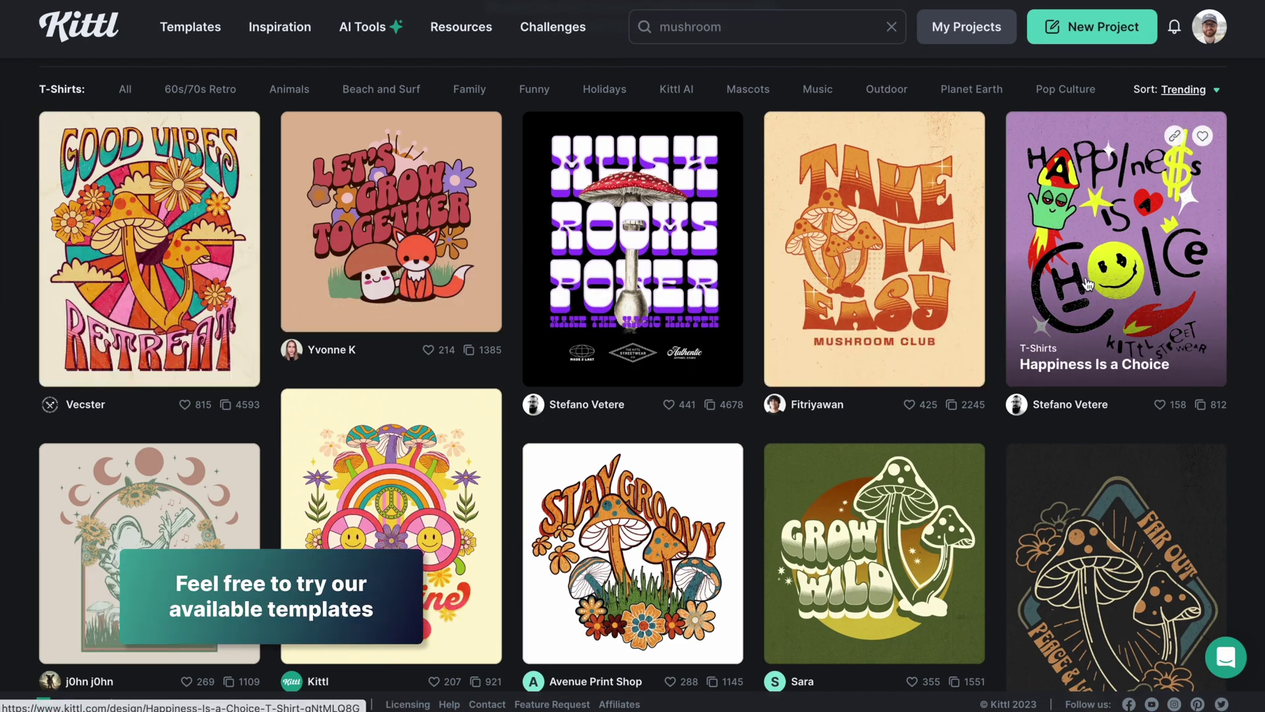
pyautogui.scroll(-3, 1088, 284)
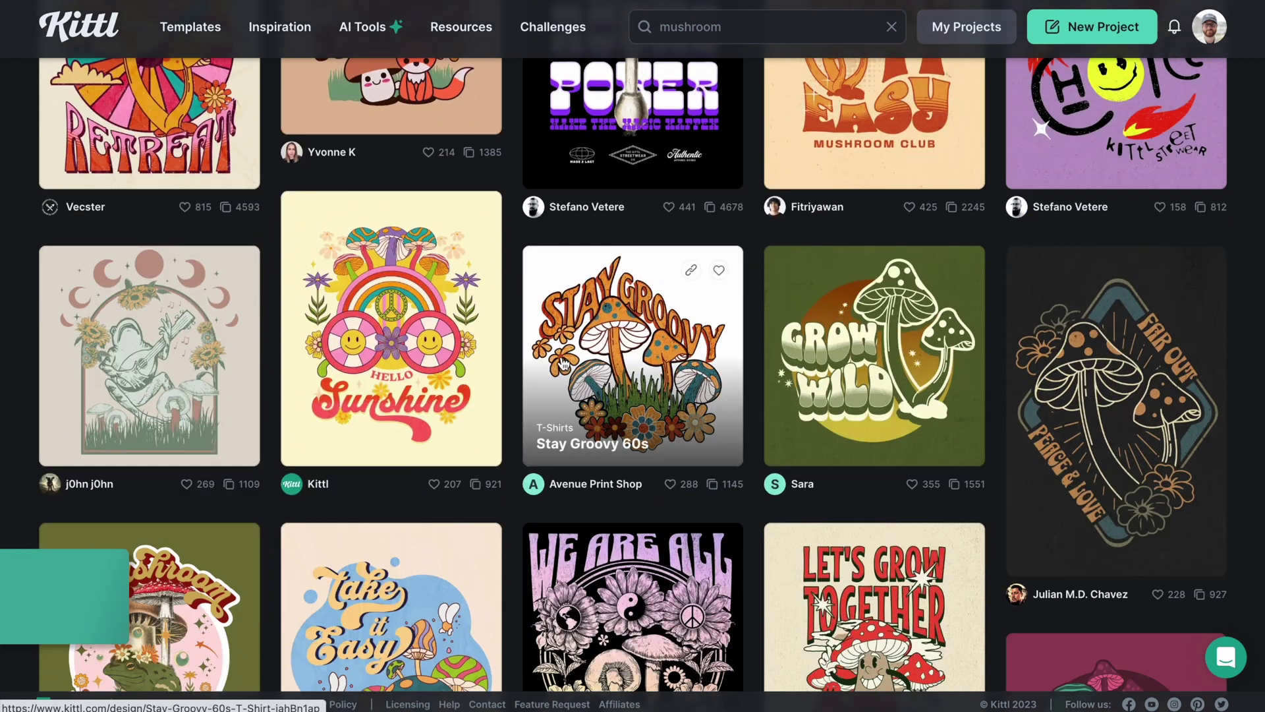
pyautogui.scroll(-1, 410, 348)
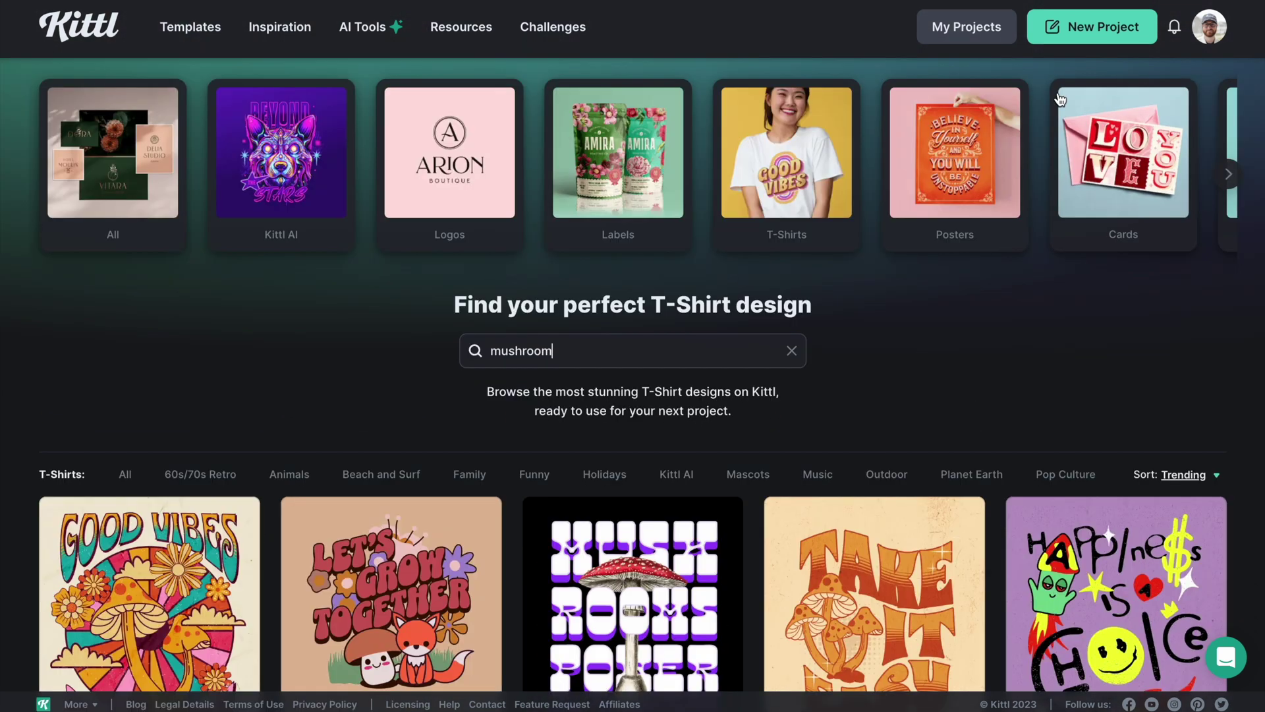
# - Create a new project using the Printify T-Shirt print-on-demand artboard preset, 4200 × 4800 px
pyautogui.click(1084, 26)
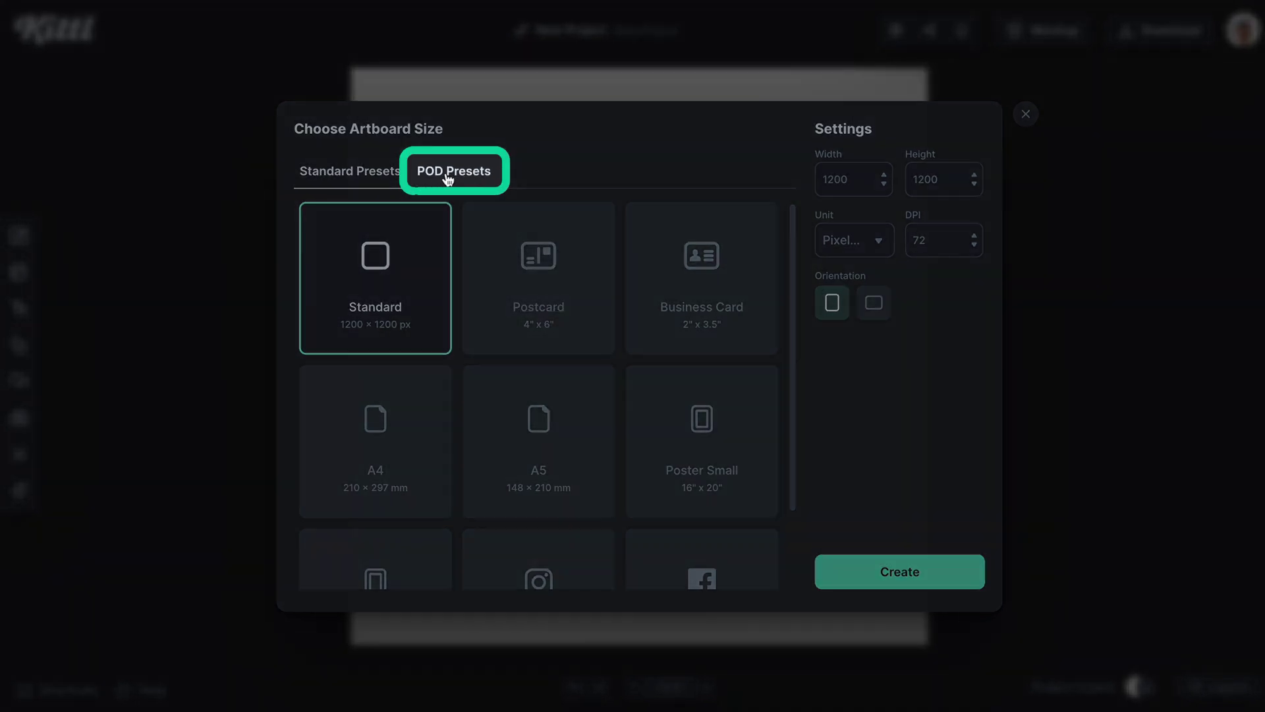
pyautogui.click(448, 177)
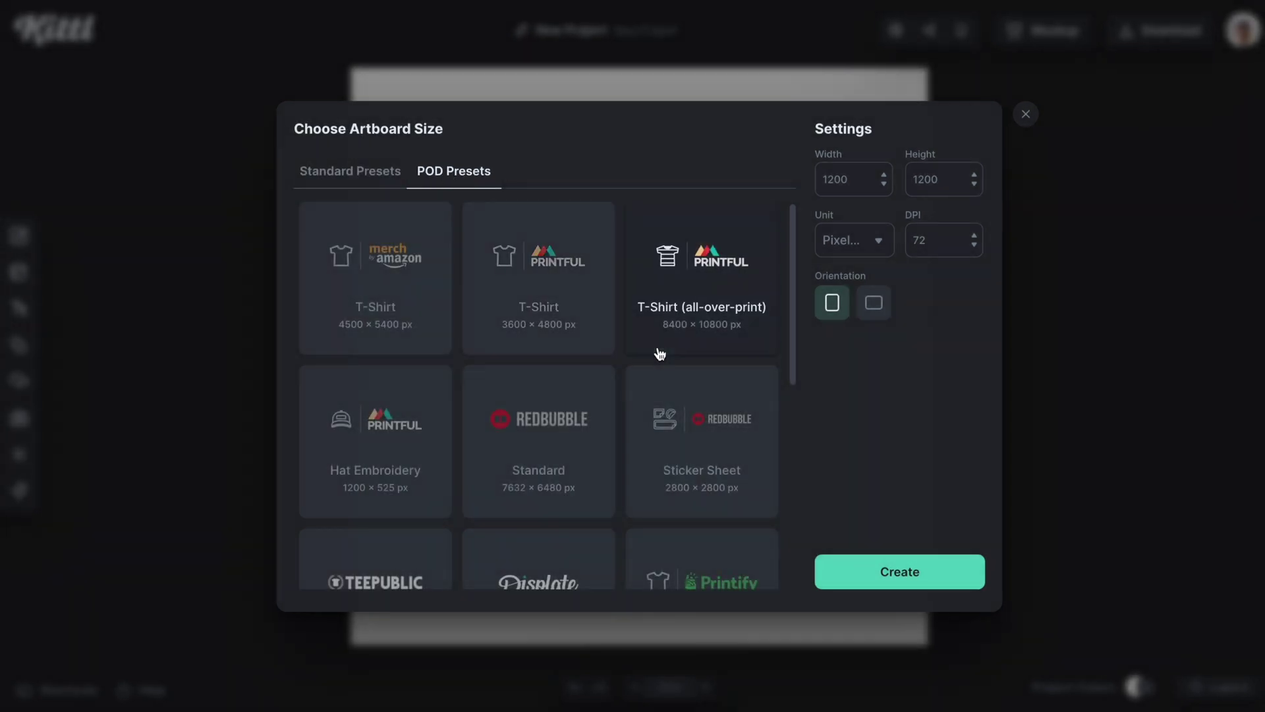
pyautogui.scroll(-4, 658, 353)
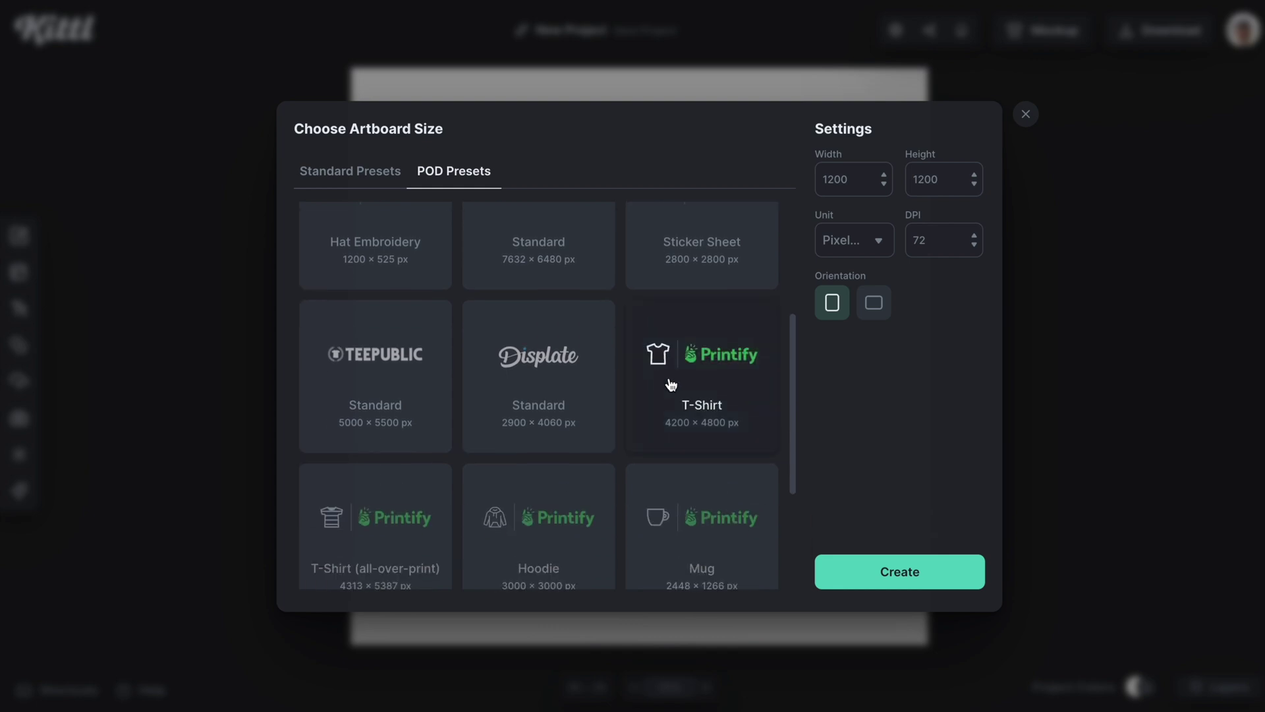
pyautogui.scroll(-1, 686, 389)
pyautogui.click(695, 343)
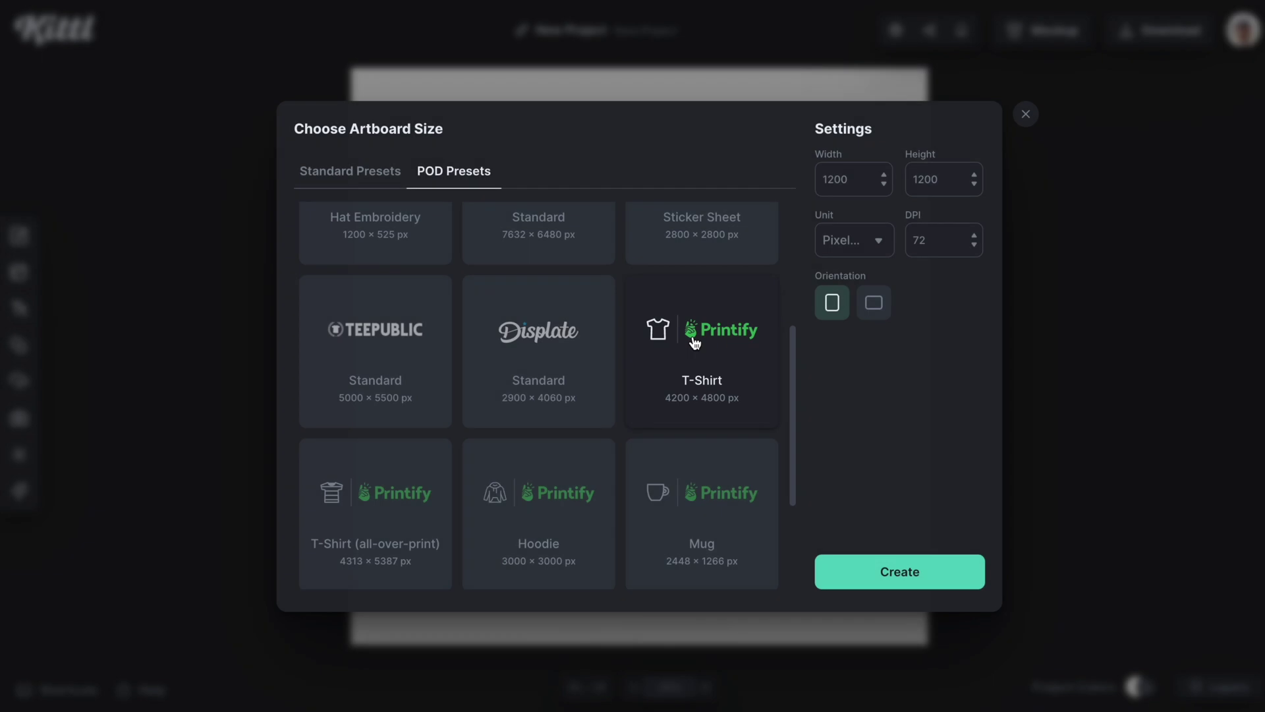
pyautogui.click(868, 570)
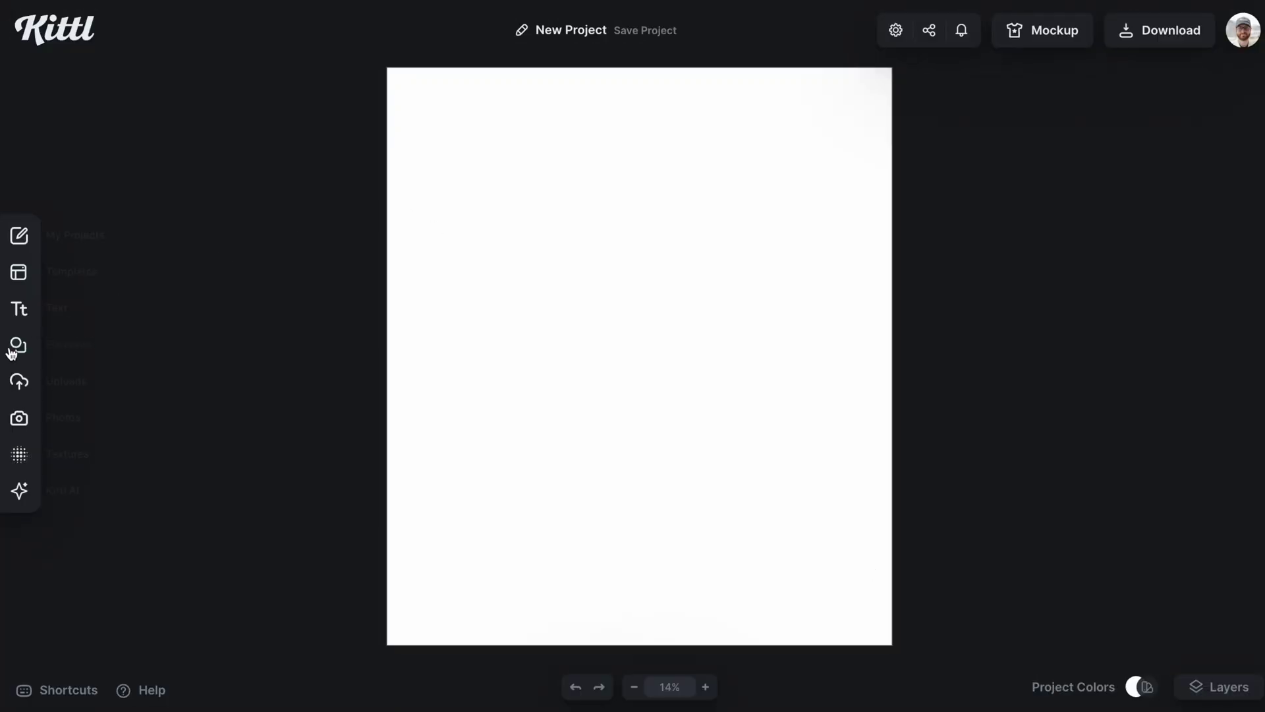
# - Search the design elements for "mushrooms" and expand the results to the full-width view
pyautogui.click(27, 359)
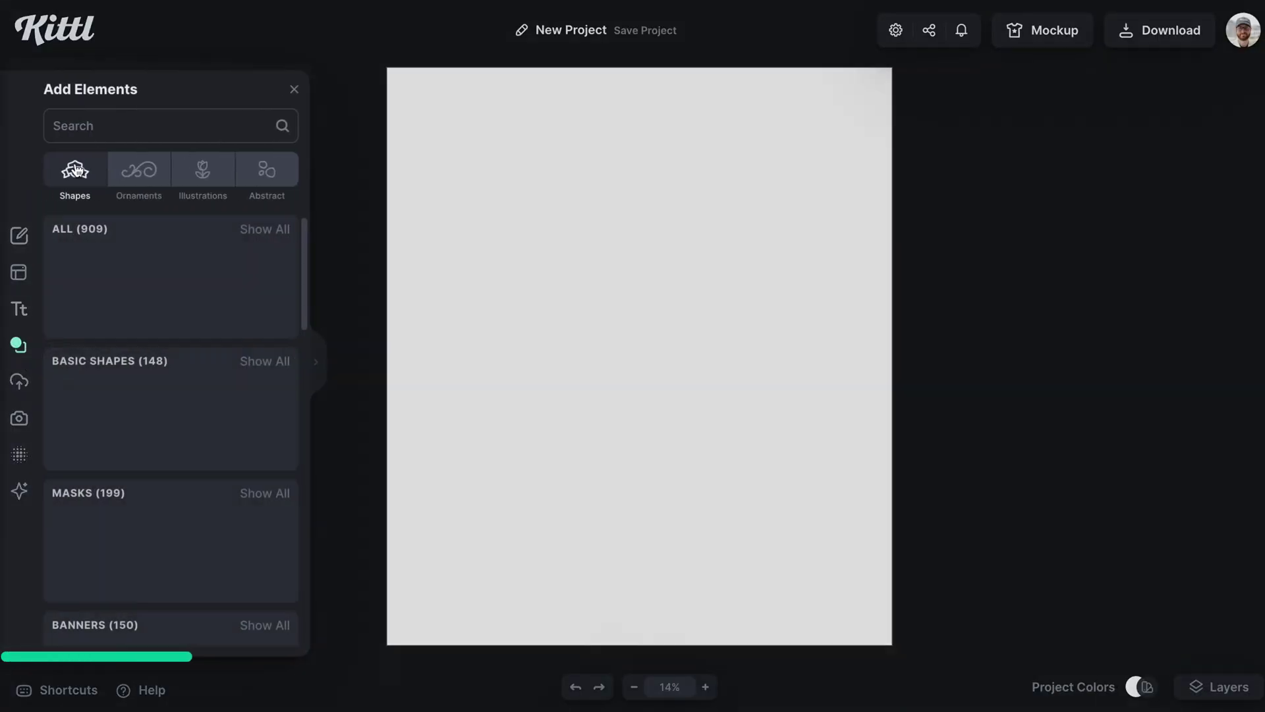
pyautogui.write('mushrooms')
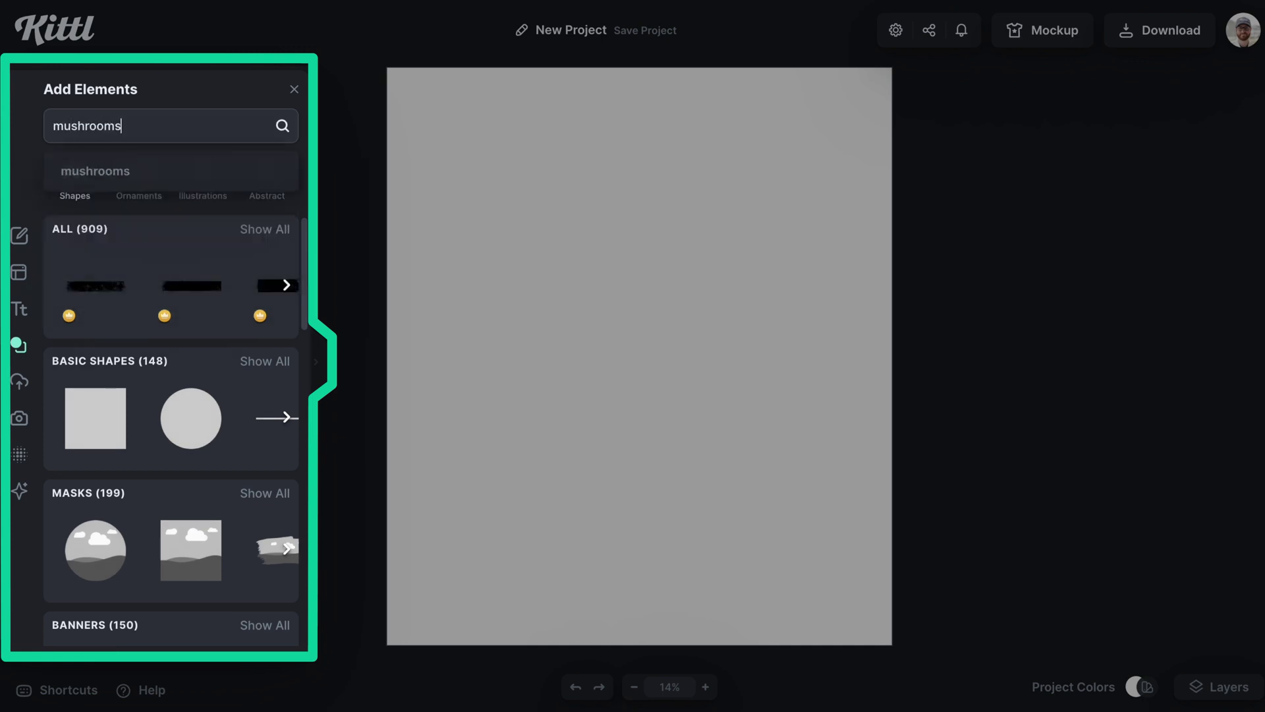
pyautogui.press('Return')
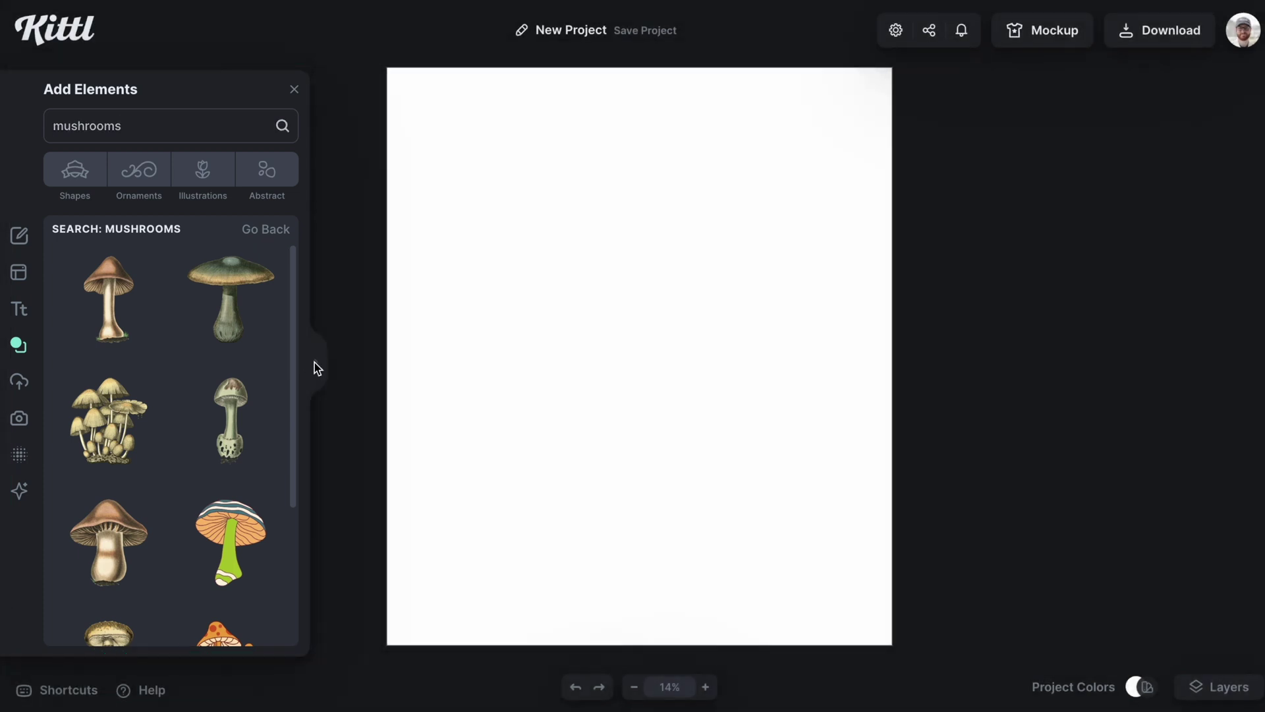
pyautogui.click(314, 362)
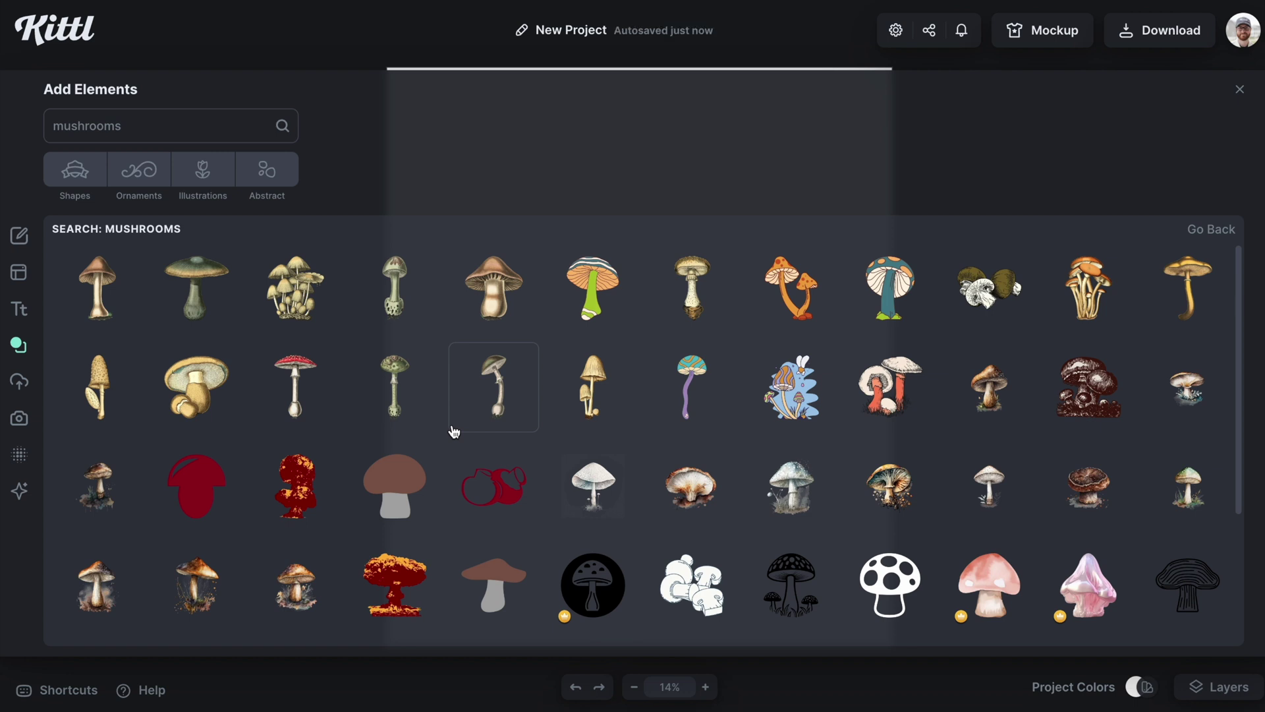
# - Add a pale mushroom cluster, an orange cluster, a brown mushroom, two leafy branches and a red berry sprig to the artboard
pyautogui.click(566, 357)
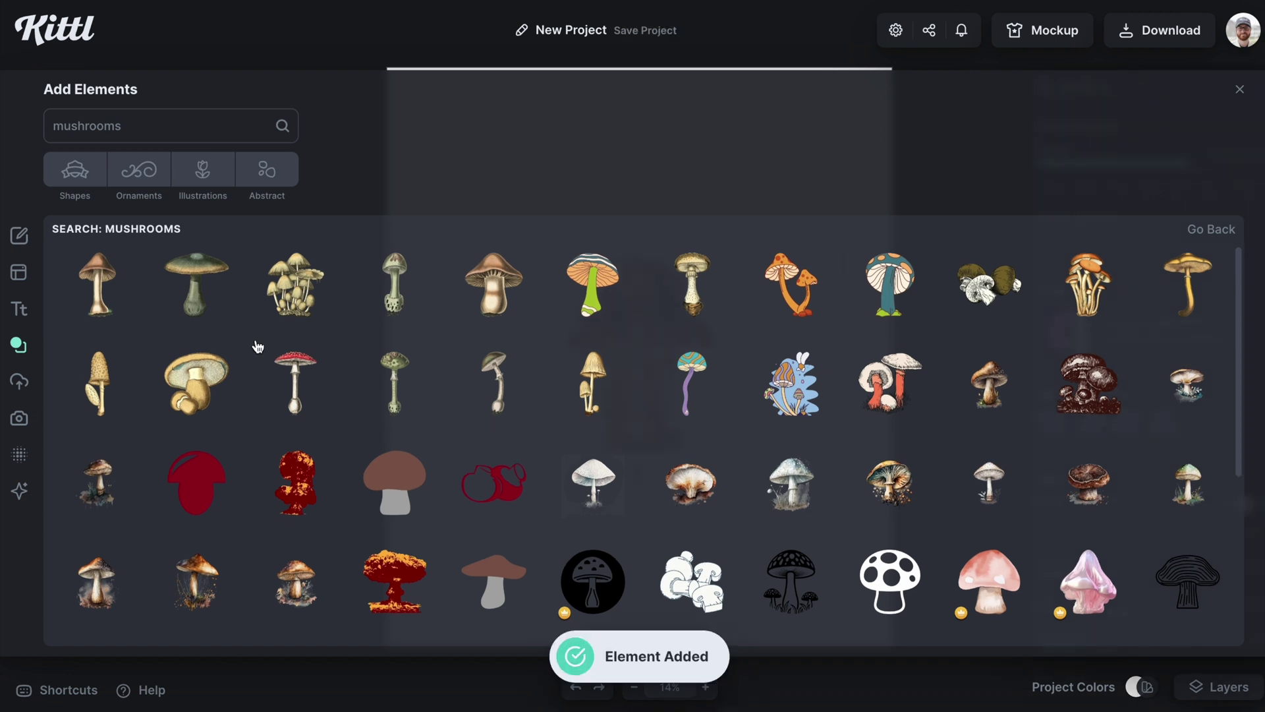
pyautogui.scroll(-5, 573, 446)
pyautogui.scroll(-10, 540, 454)
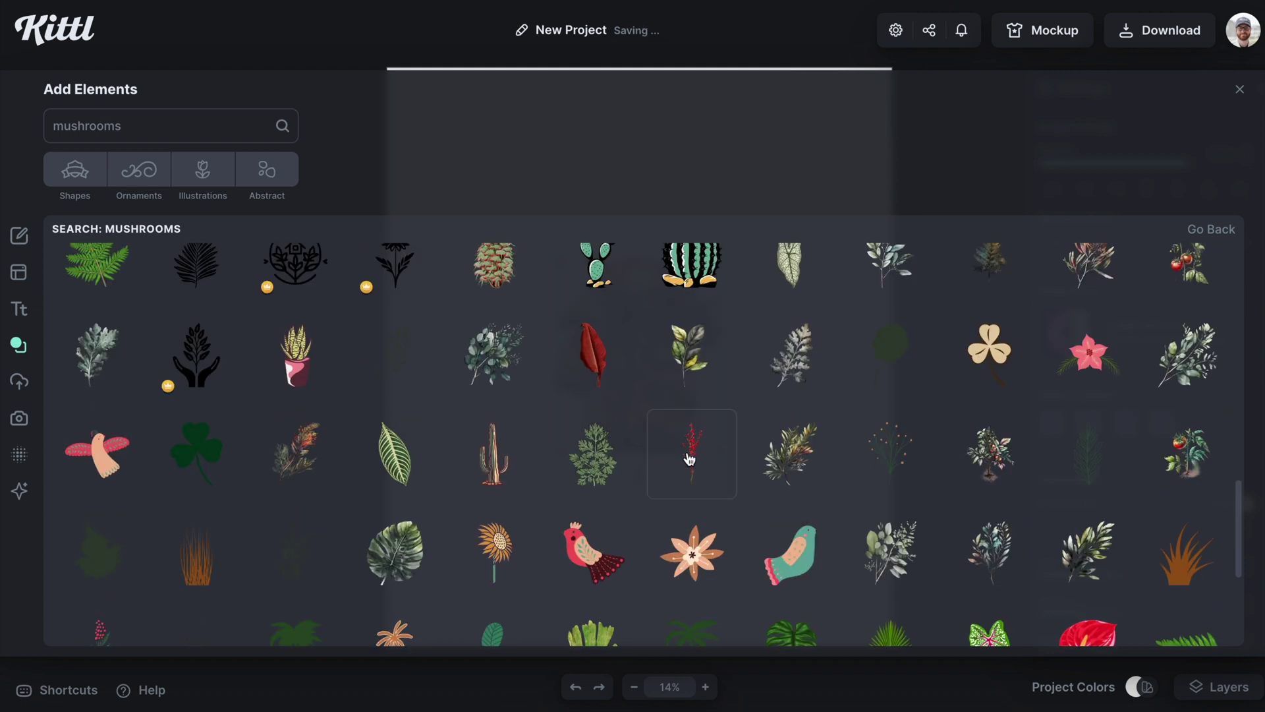
pyautogui.scroll(-5, 607, 453)
pyautogui.click(641, 488)
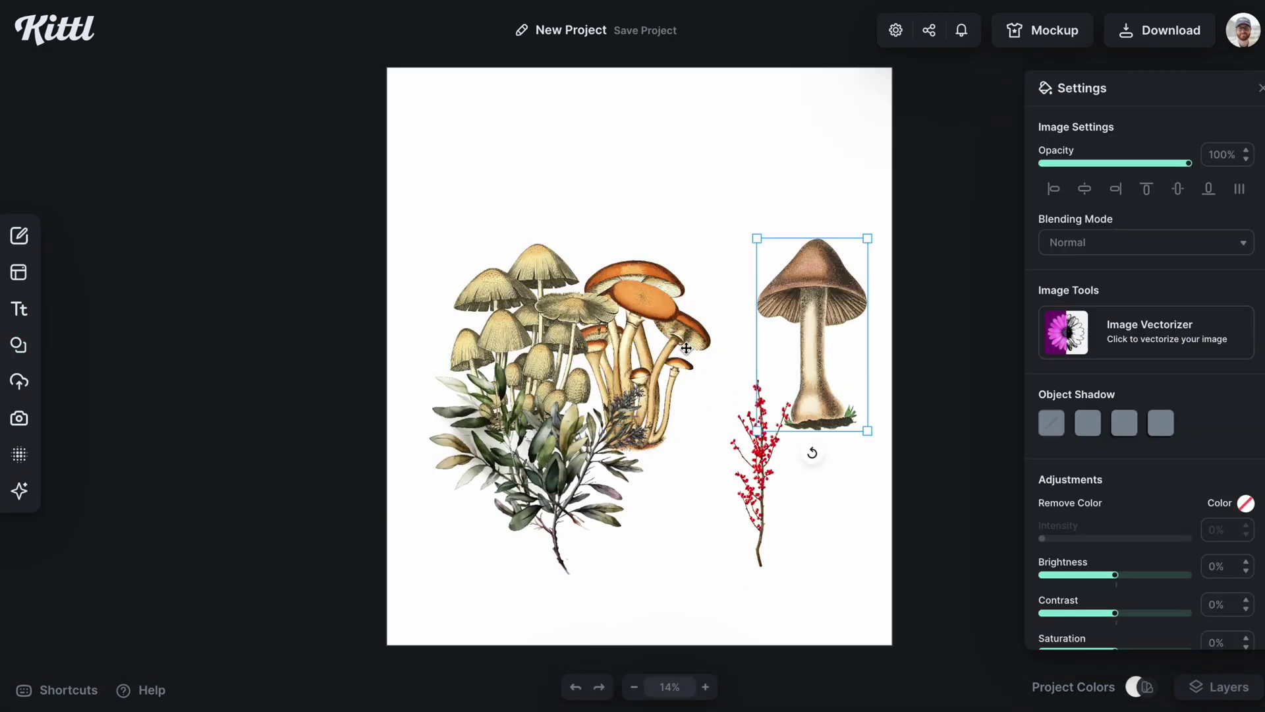
# - Resize and spread the mushrooms and branches over the artboard in two rough rows of three
pyautogui.moveTo(686, 348); pyautogui.dragTo(643, 198)
pyautogui.moveTo(494, 277); pyautogui.dragTo(522, 452)
pyautogui.moveTo(508, 466); pyautogui.dragTo(607, 275)
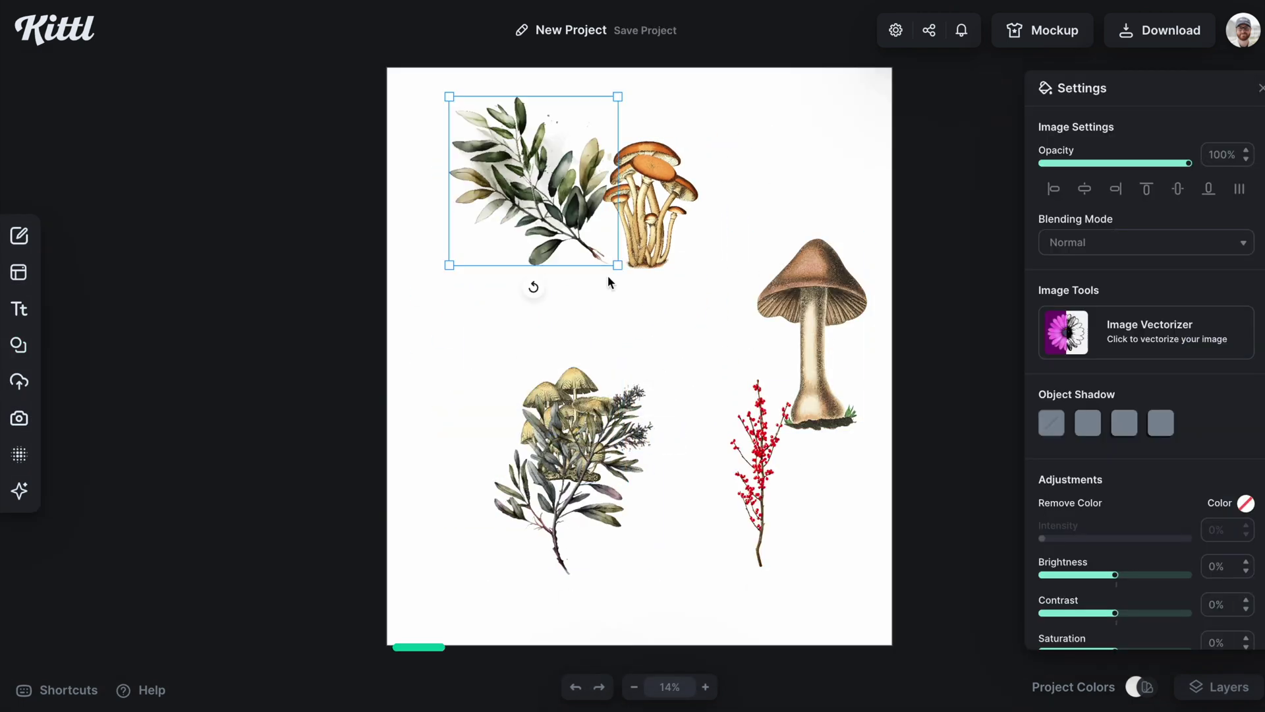
pyautogui.moveTo(800, 310); pyautogui.dragTo(686, 423)
pyautogui.click(769, 317)
pyautogui.moveTo(745, 567); pyautogui.dragTo(750, 284)
pyautogui.click(508, 428)
pyautogui.moveTo(507, 429); pyautogui.dragTo(652, 382)
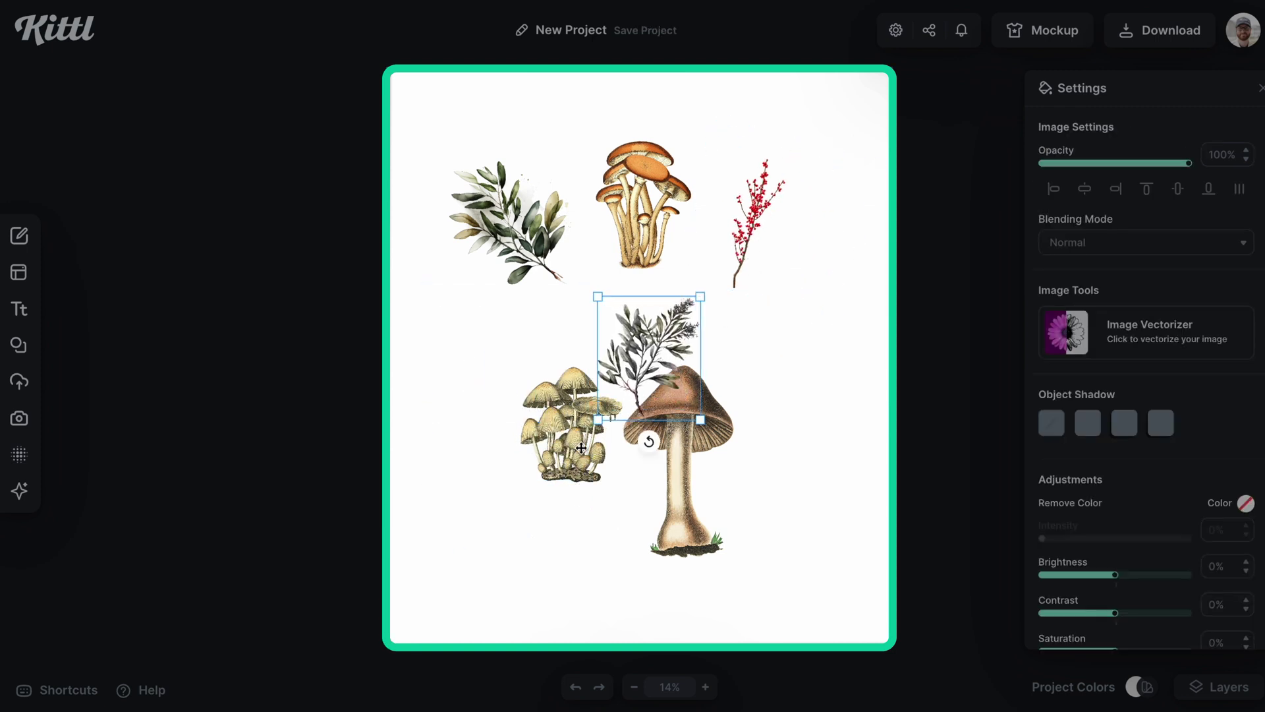
pyautogui.moveTo(566, 424); pyautogui.dragTo(523, 350)
pyautogui.moveTo(686, 462); pyautogui.dragTo(778, 365)
# - Replace the branches with yellow, wide-capped and green mushroom illustrations, placing the yellow and wide-capped ones beside the orange cluster
pyautogui.click(635, 422)
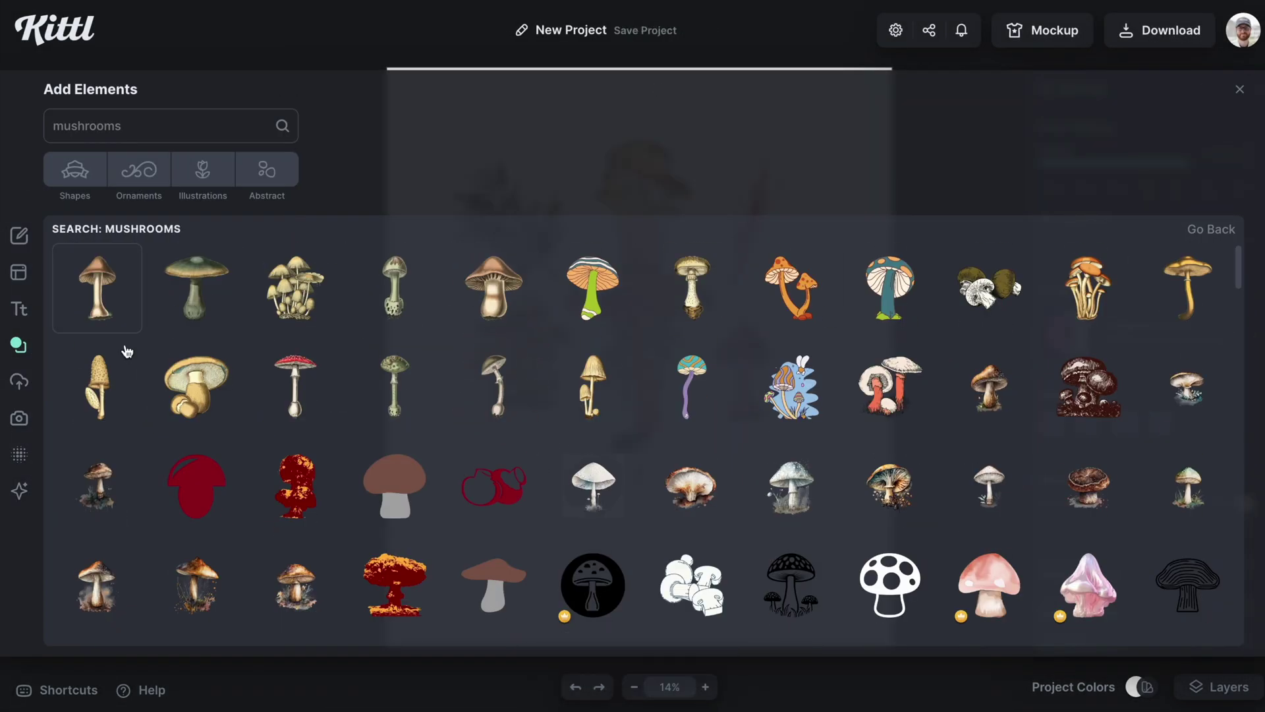
pyautogui.click(97, 288)
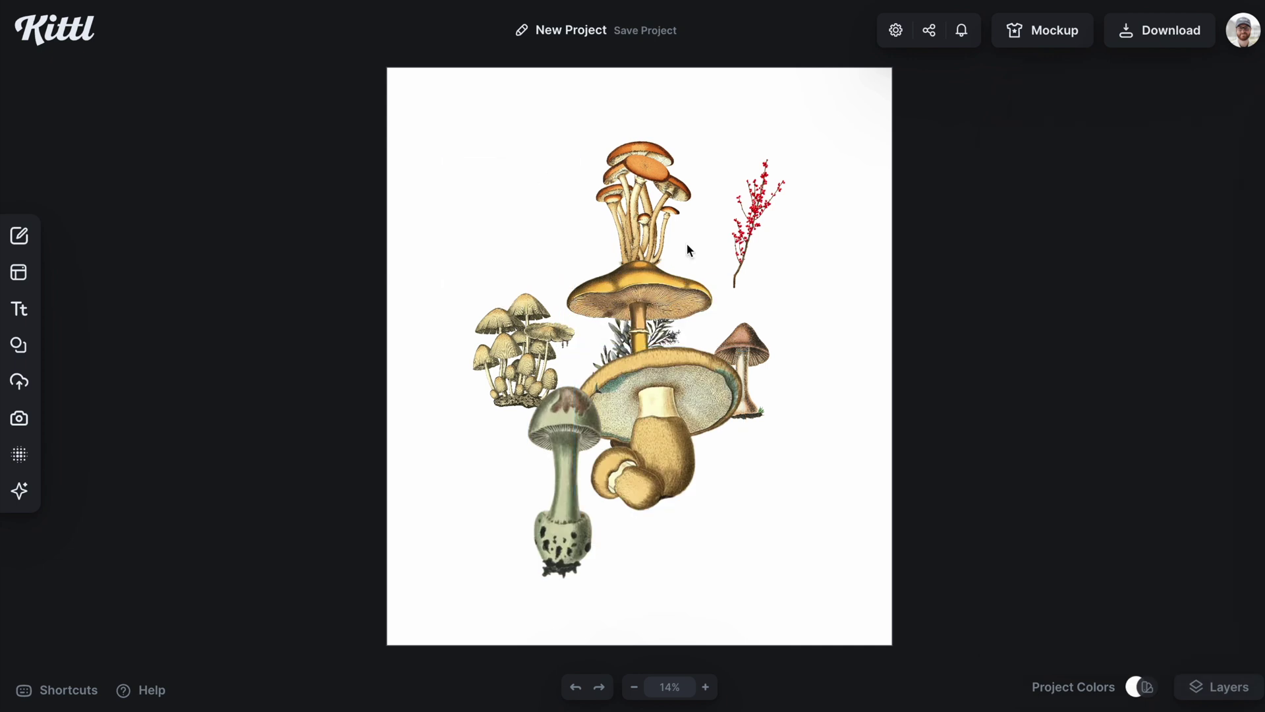
pyautogui.click(566, 310)
pyautogui.moveTo(567, 310); pyautogui.dragTo(521, 210)
pyautogui.moveTo(649, 501); pyautogui.dragTo(768, 217)
# - Resize and arrange the pale cluster, green mushroom and brown mushroom as an even second row
pyautogui.click(741, 369)
pyautogui.moveTo(770, 419); pyautogui.dragTo(785, 452)
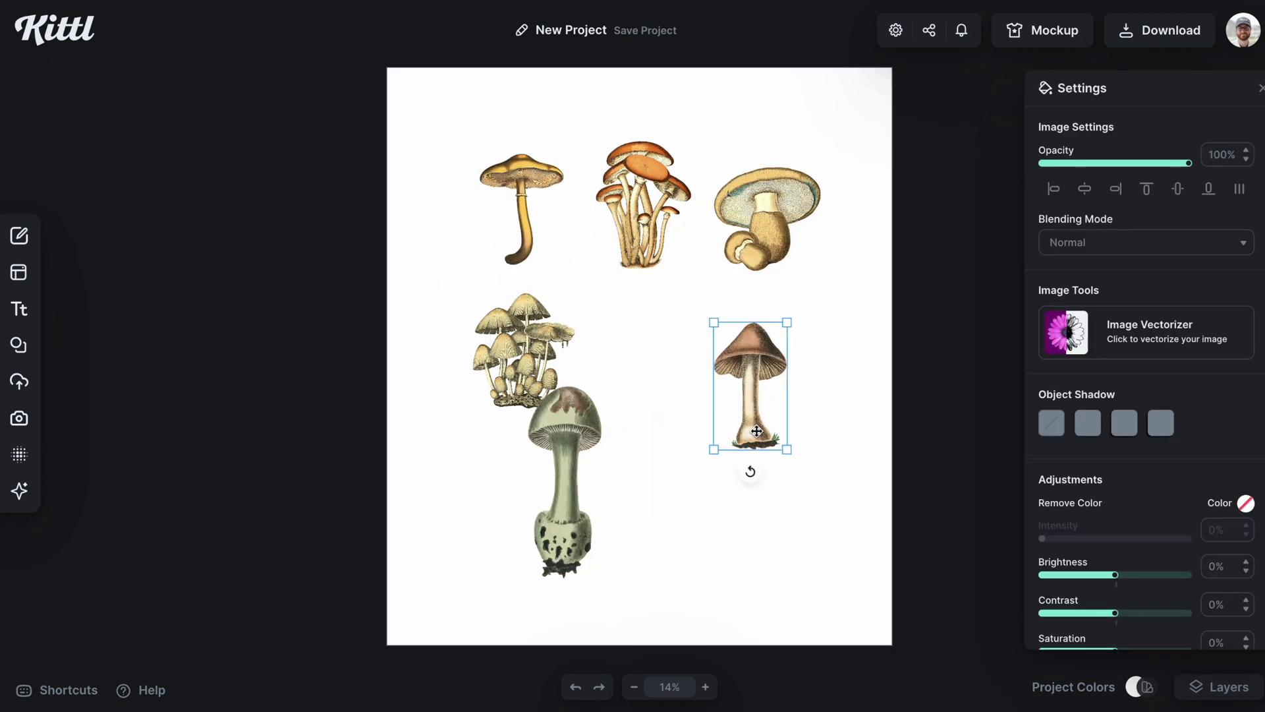
pyautogui.moveTo(748, 384); pyautogui.dragTo(759, 369)
pyautogui.moveTo(564, 481); pyautogui.dragTo(642, 366)
pyautogui.moveTo(573, 409); pyautogui.dragTo(584, 419)
# - Align the mushrooms in each of the two rows on their vertical centres
pyautogui.click(768, 217)
pyautogui.moveTo(850, 119); pyautogui.dragTo(649, 288)
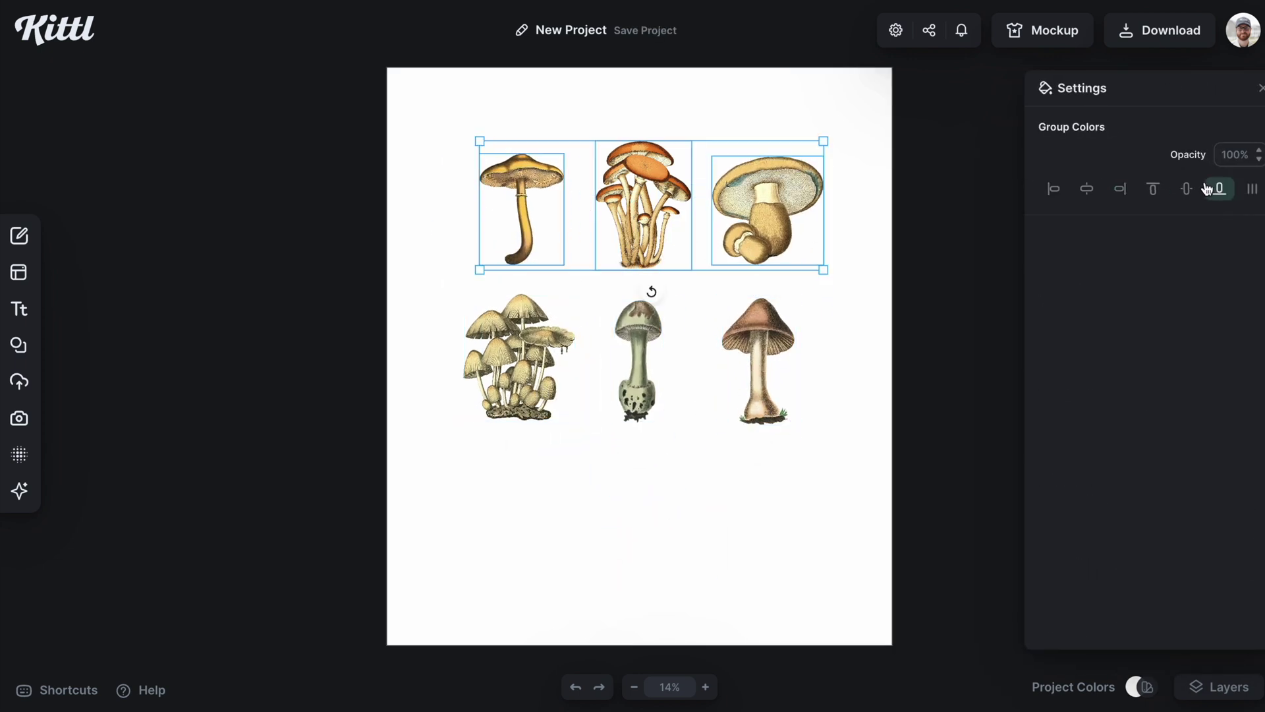
pyautogui.moveTo(449, 435); pyautogui.dragTo(1020, 282)
pyautogui.click(661, 379)
# - Add a brown-capped mushroom with a dark base and a tall cream mushroom group as the outer items of a third row
pyautogui.click(18, 345)
pyautogui.scroll(-3, 172, 428)
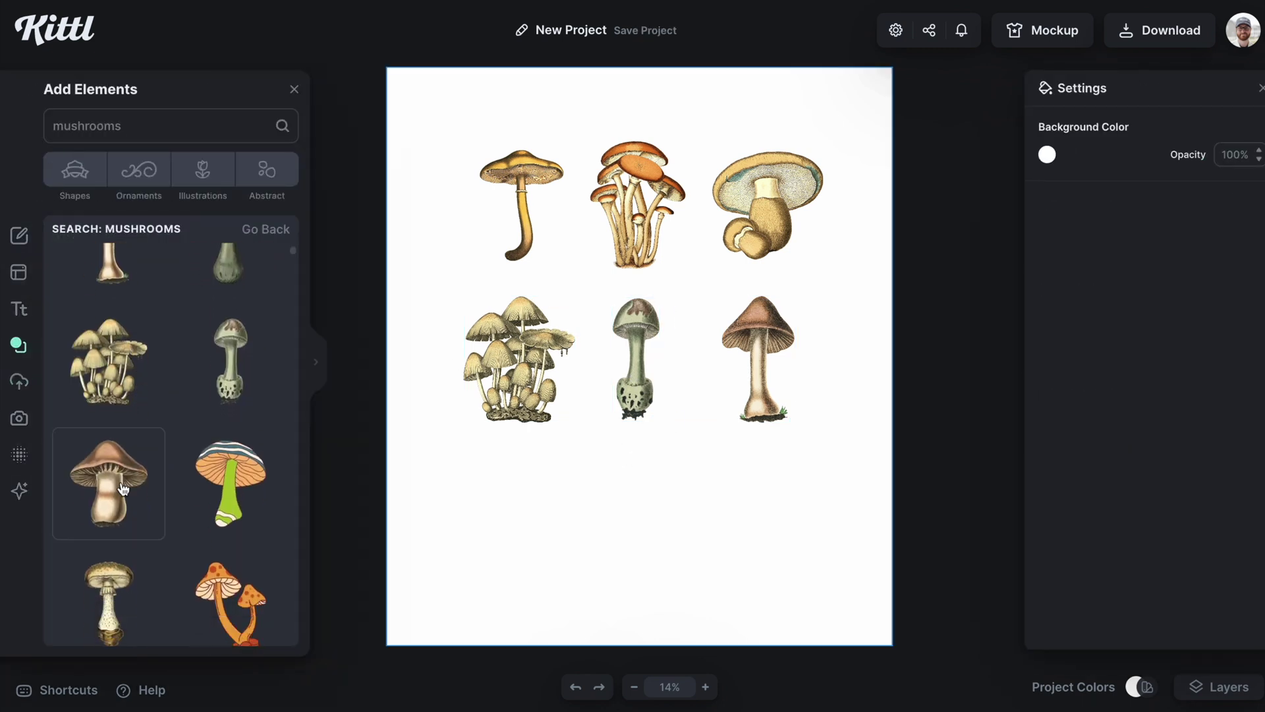
pyautogui.click(109, 504)
pyautogui.moveTo(681, 367); pyautogui.dragTo(541, 463)
pyautogui.scroll(-10, 125, 461)
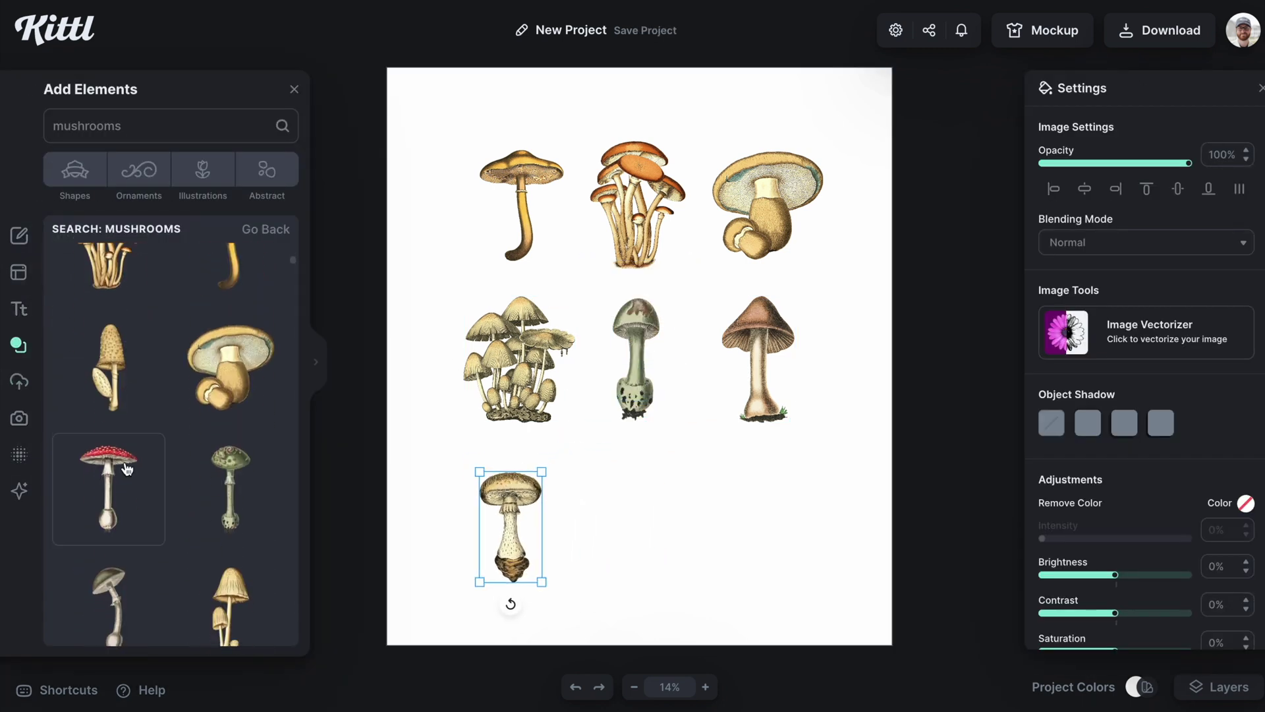
pyautogui.click(231, 527)
pyautogui.moveTo(650, 339); pyautogui.dragTo(728, 423)
# - Add the red-capped mushroom in the middle of the third row, completing the three-by-three grid
pyautogui.scroll(-10, 175, 453)
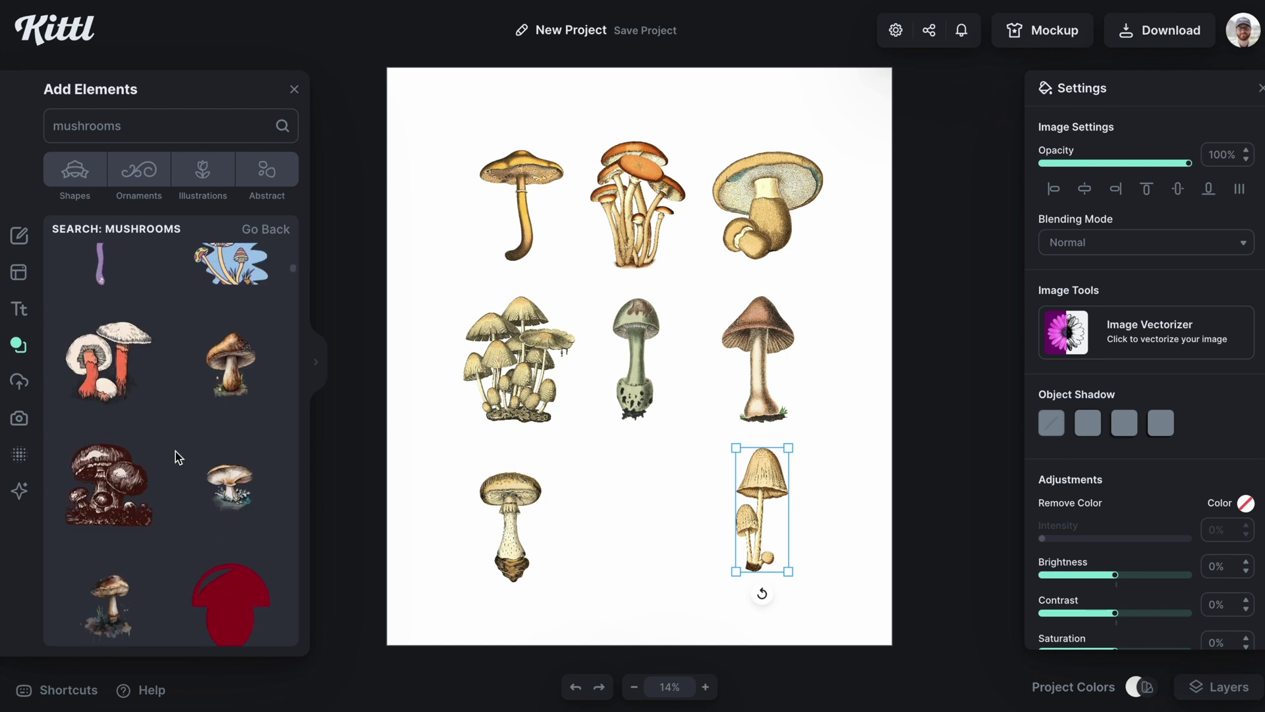
pyautogui.scroll(10, 177, 458)
pyautogui.click(109, 560)
pyautogui.moveTo(690, 377); pyautogui.dragTo(672, 465)
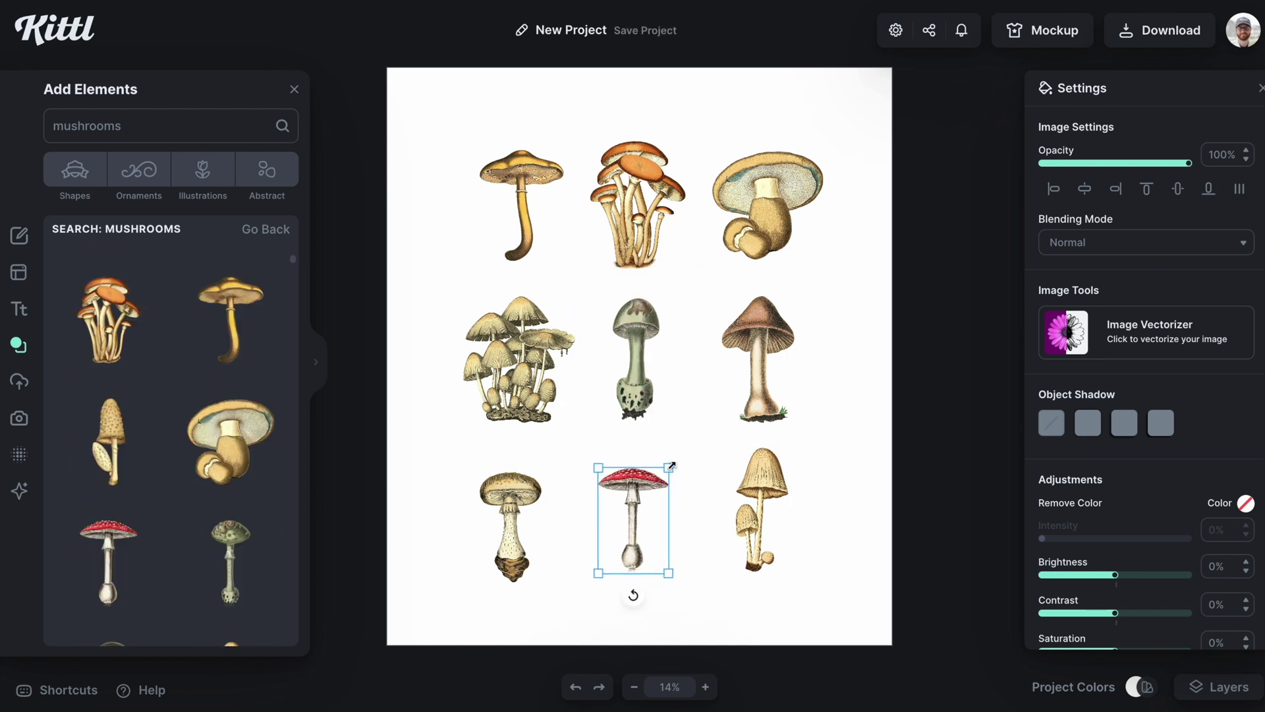
# - Enlarge all nine mushrooms together so that the grid fills most of the artboard
pyautogui.click(565, 203)
pyautogui.moveTo(443, 192); pyautogui.dragTo(798, 578)
pyautogui.moveTo(827, 143); pyautogui.dragTo(860, 114)
pyautogui.click(910, 263)
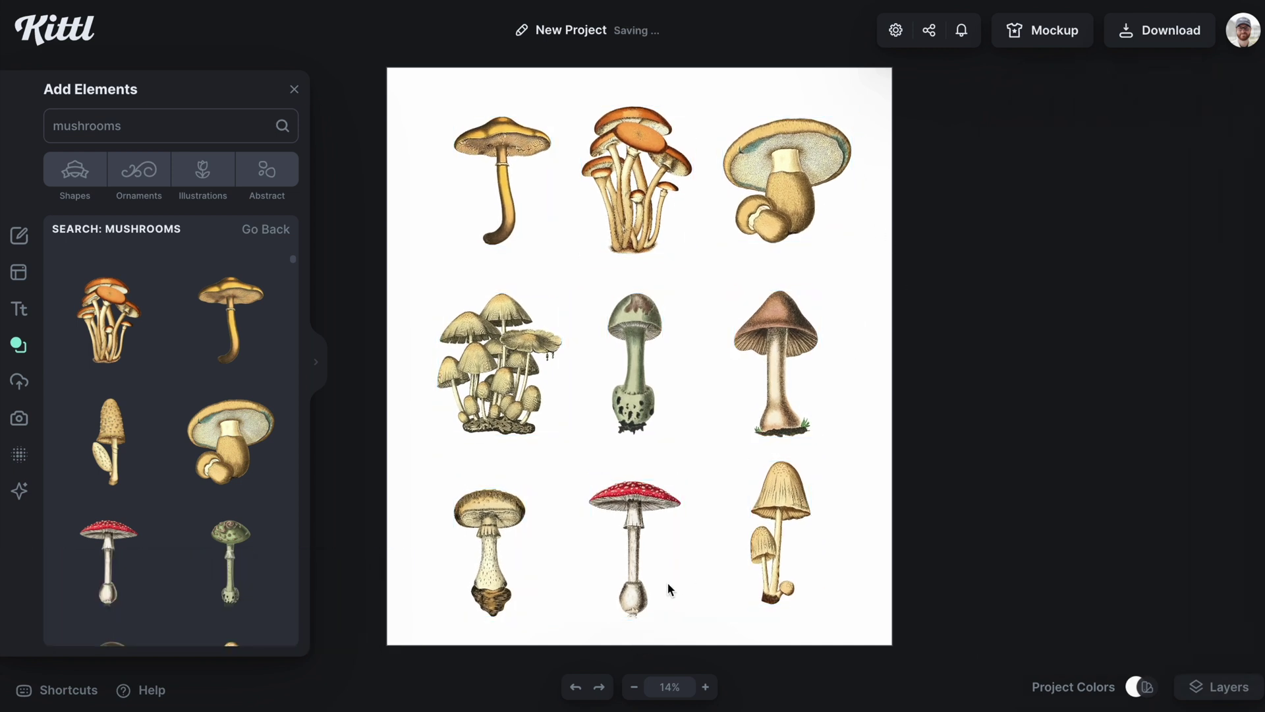
# - Align the third row of mushrooms on its vertical centre and select the middle row for the same check
pyautogui.moveTo(418, 526); pyautogui.dragTo(1025, 547)
pyautogui.click(1169, 195)
pyautogui.moveTo(425, 369); pyautogui.dragTo(851, 392)
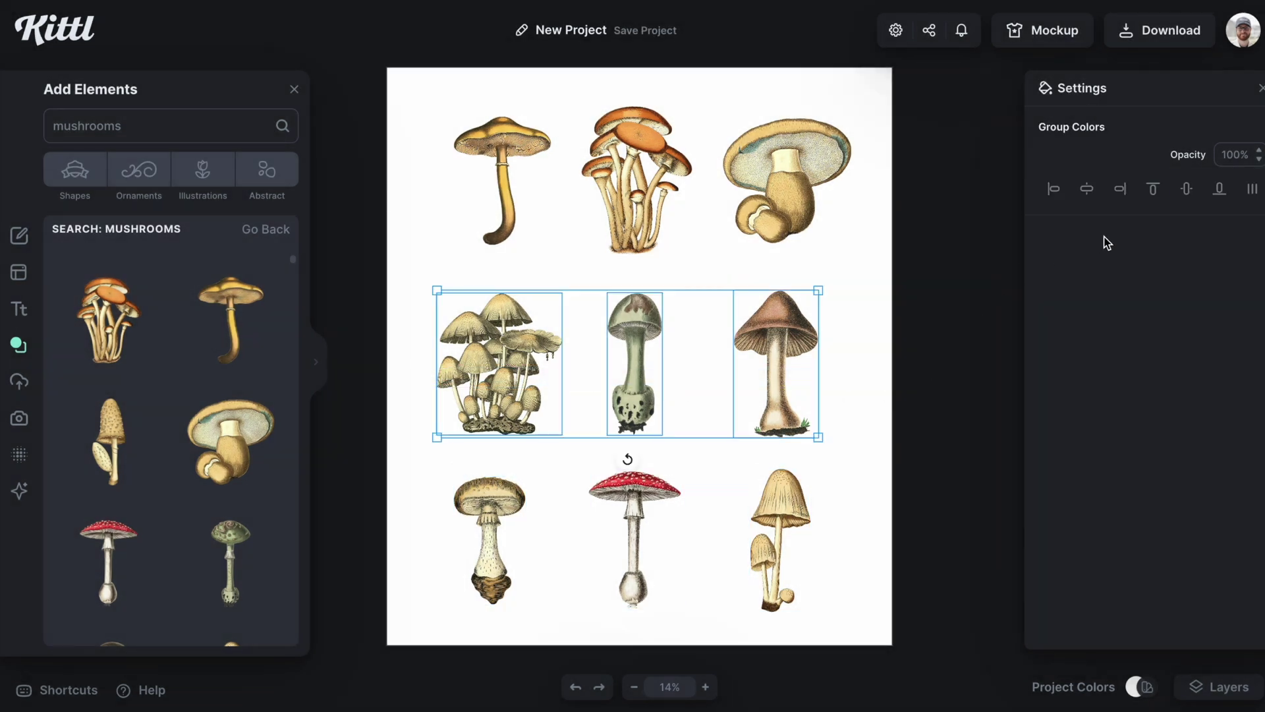
# - Align each of the three mushroom columns on its horizontal centre
pyautogui.moveTo(433, 119); pyautogui.dragTo(528, 634)
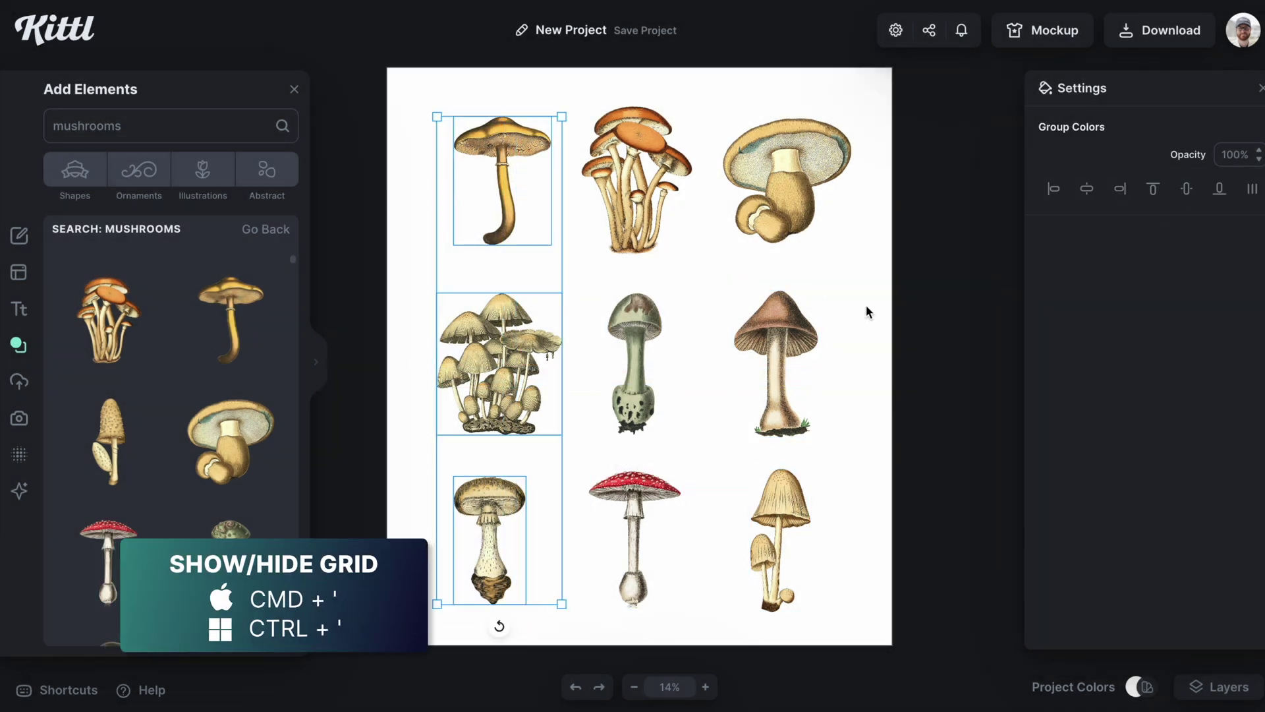
pyautogui.click(1087, 192)
pyautogui.moveTo(664, 73); pyautogui.dragTo(617, 595)
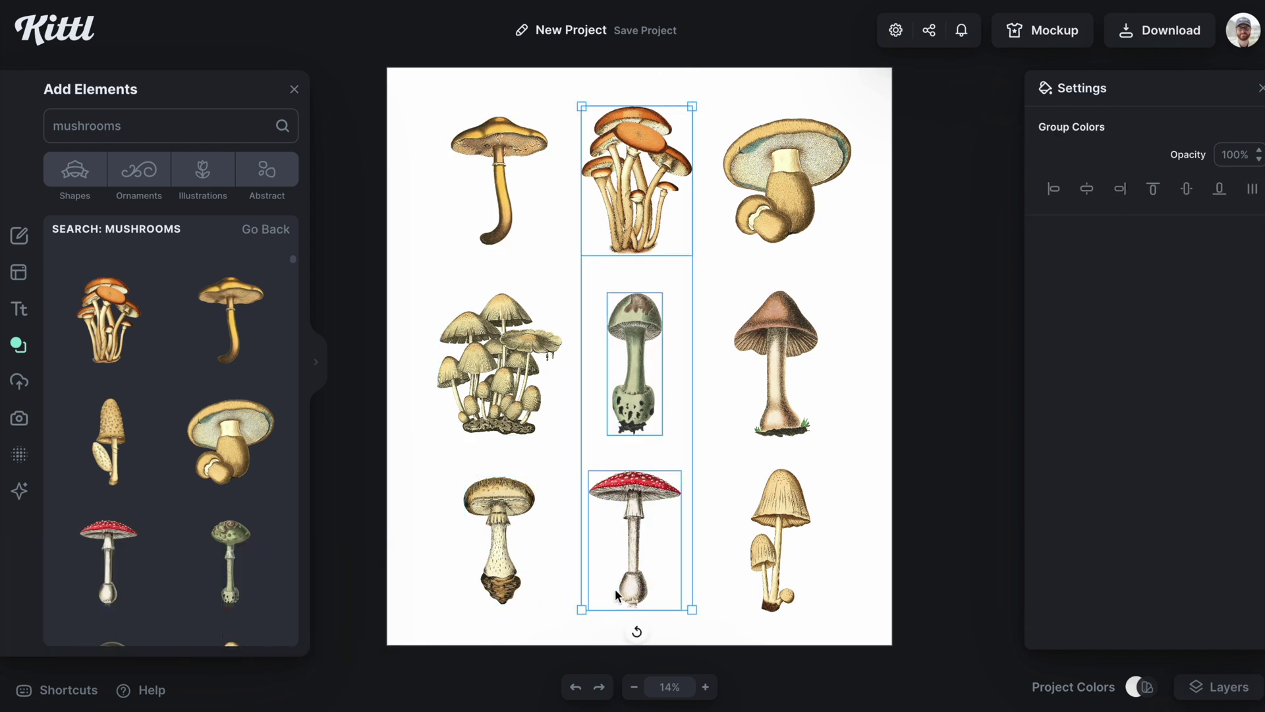
pyautogui.click(1087, 190)
pyautogui.moveTo(837, 88); pyautogui.dragTo(752, 627)
pyautogui.click(1087, 191)
pyautogui.press('Escape')
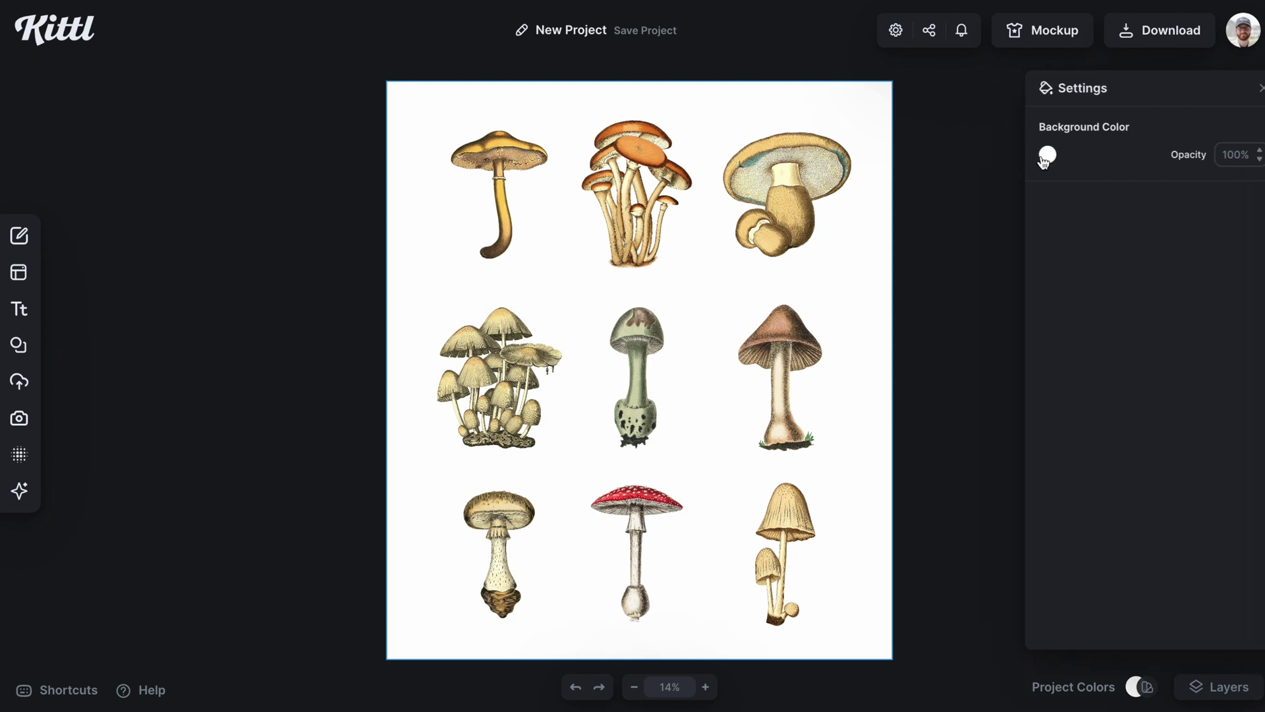
# - Set the artboard's background colour to dark grey 262626
pyautogui.click(1047, 155)
pyautogui.moveTo(932, 231); pyautogui.dragTo(786, 319)
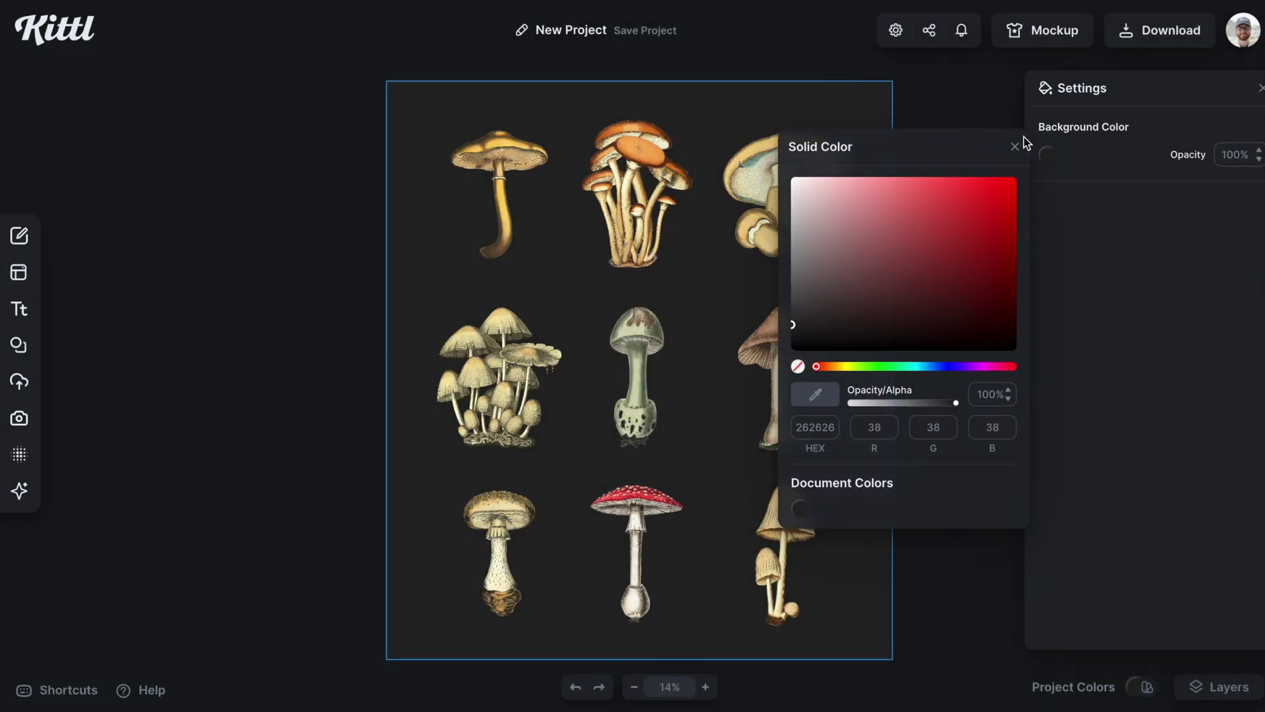
pyautogui.click(1046, 155)
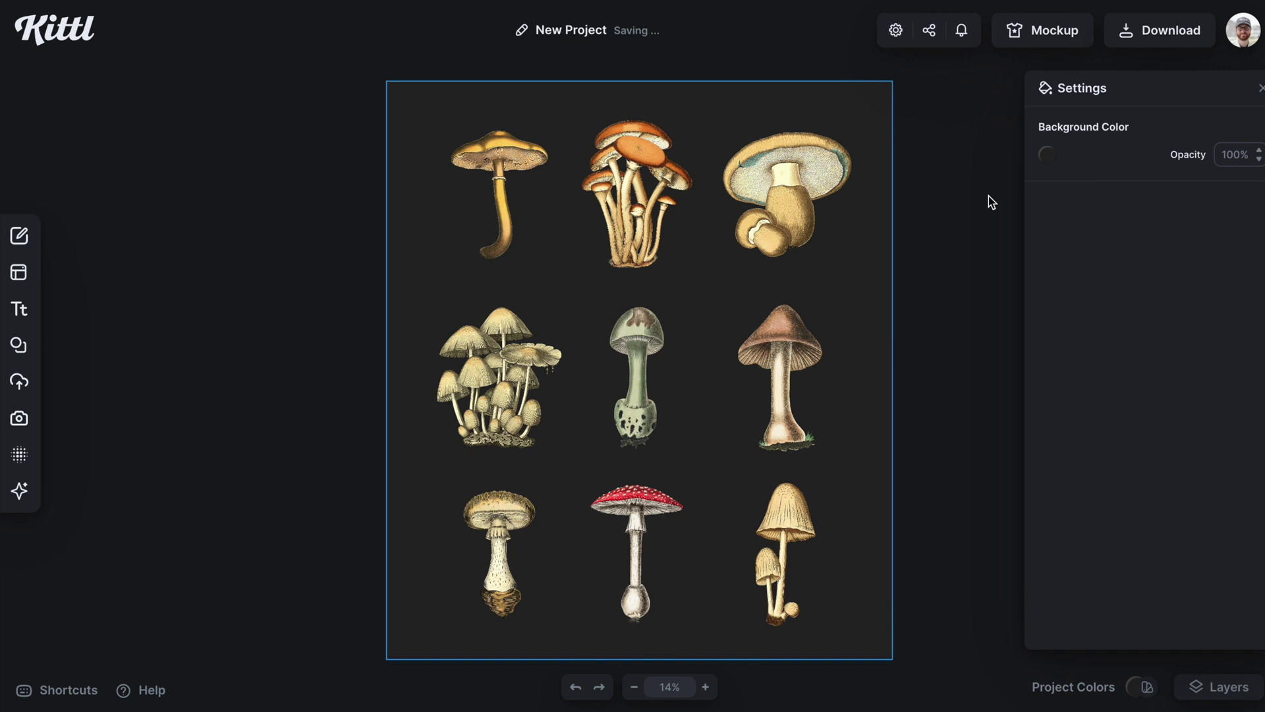
# - Add the text "keep" at size 261 between the first two mushroom rows and colour it cream, fff2d9
pyautogui.click(19, 308)
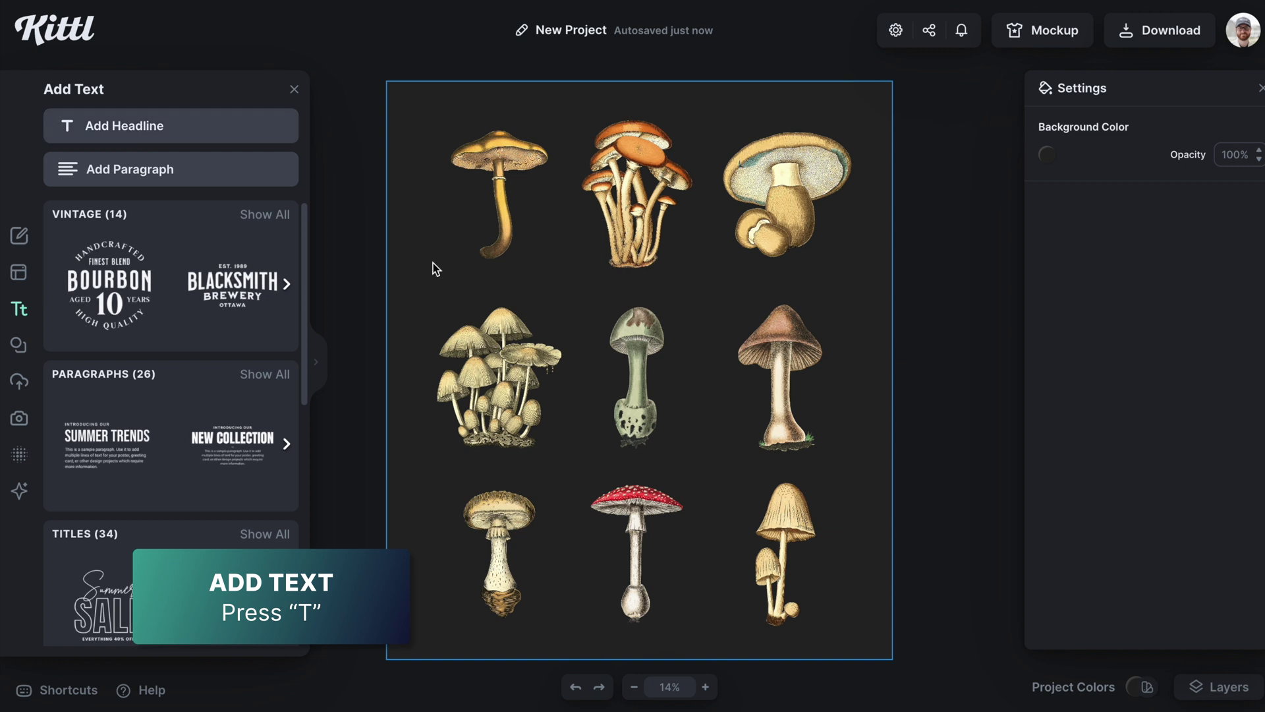
pyautogui.press('t')
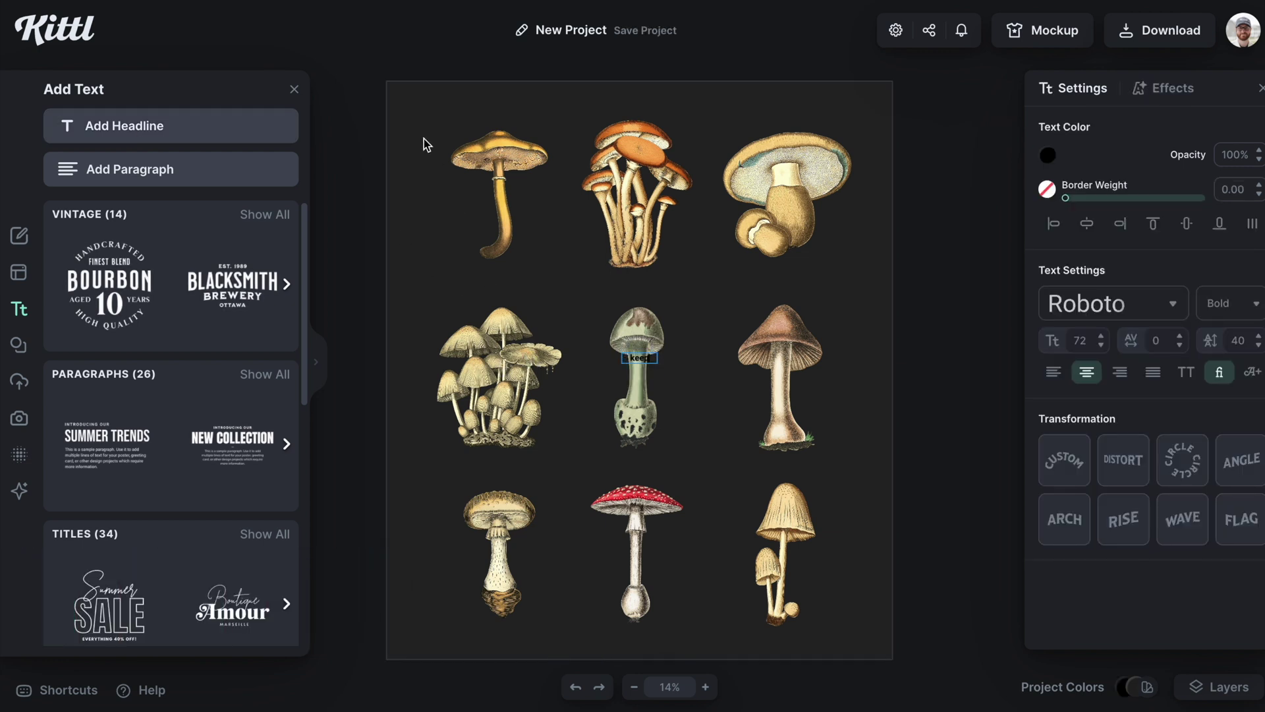
pyautogui.click(294, 91)
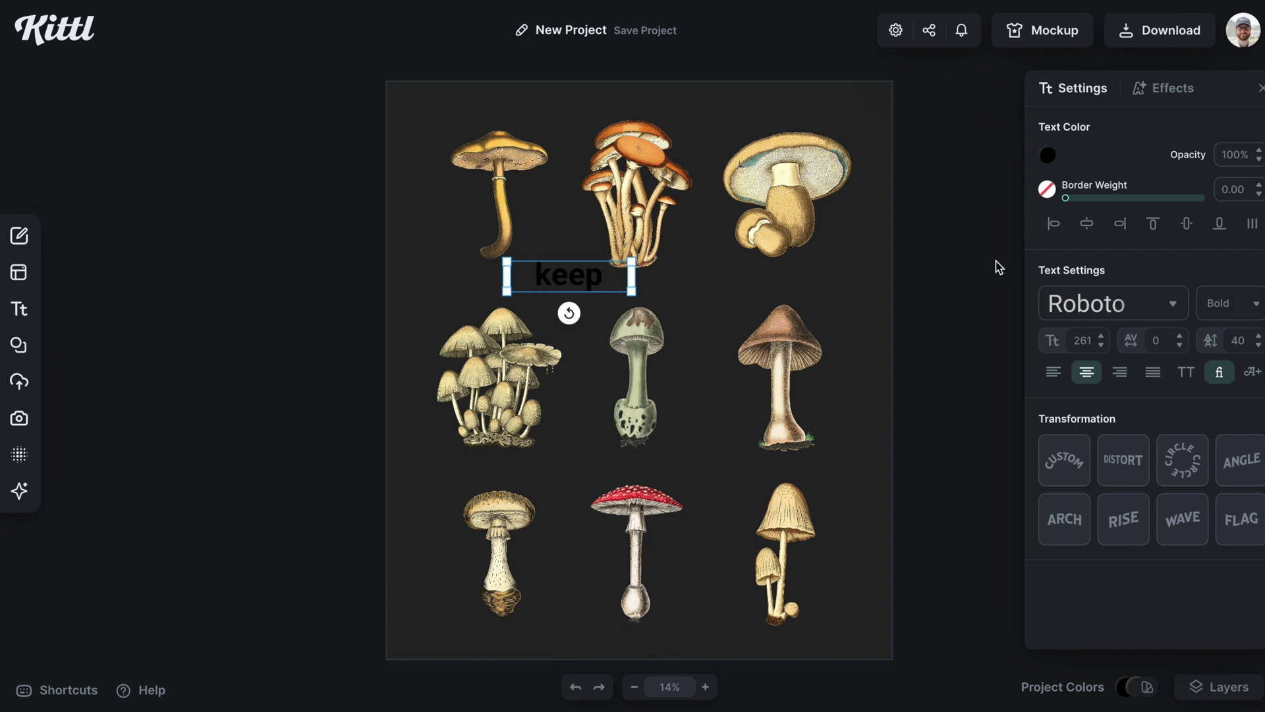
pyautogui.click(1048, 156)
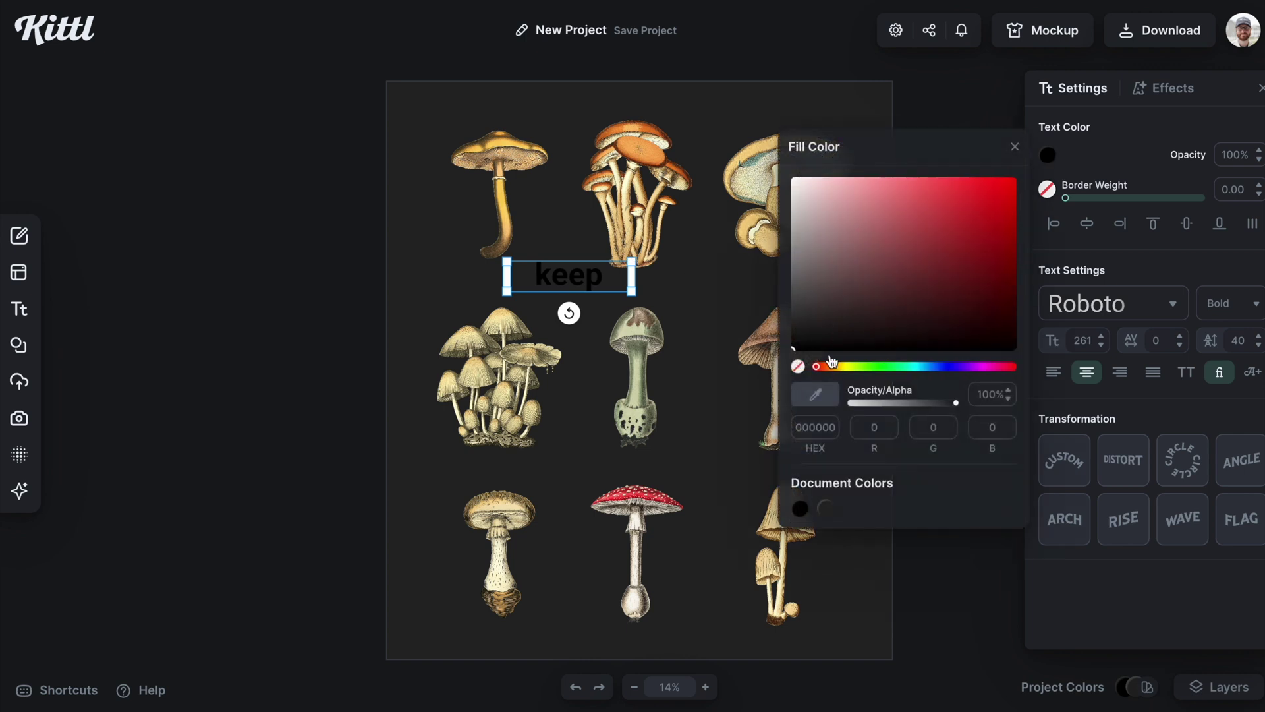
pyautogui.moveTo(832, 364); pyautogui.dragTo(838, 359)
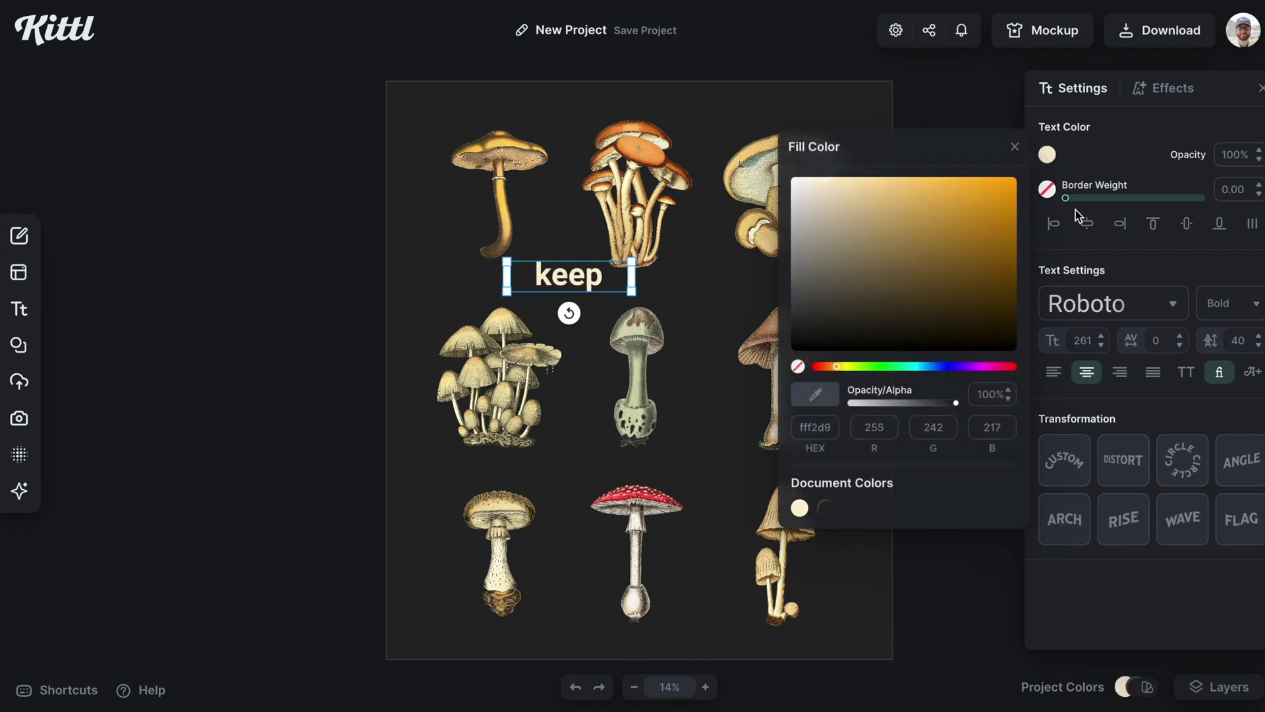
# - Search the typefaces for "psy" and set the "keep" text in Psychedelic Cowboy
pyautogui.click(1097, 315)
pyautogui.click(1094, 302)
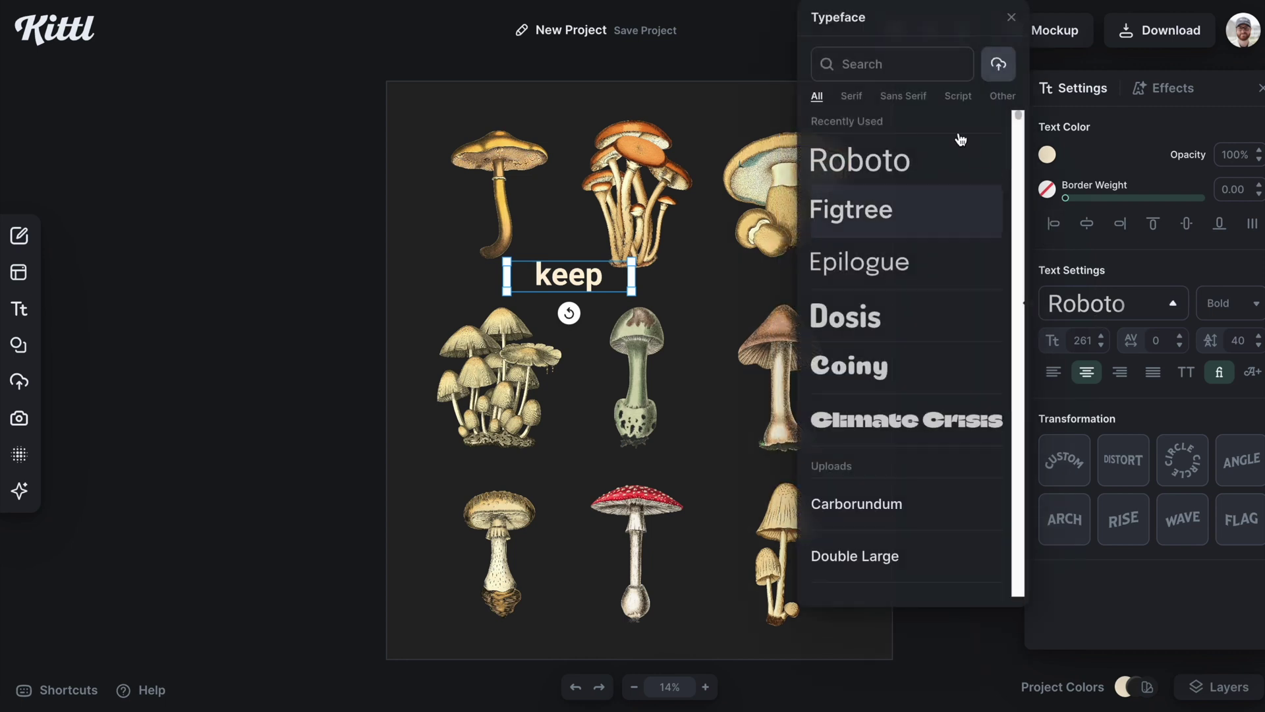
pyautogui.click(869, 63)
pyautogui.write('psy')
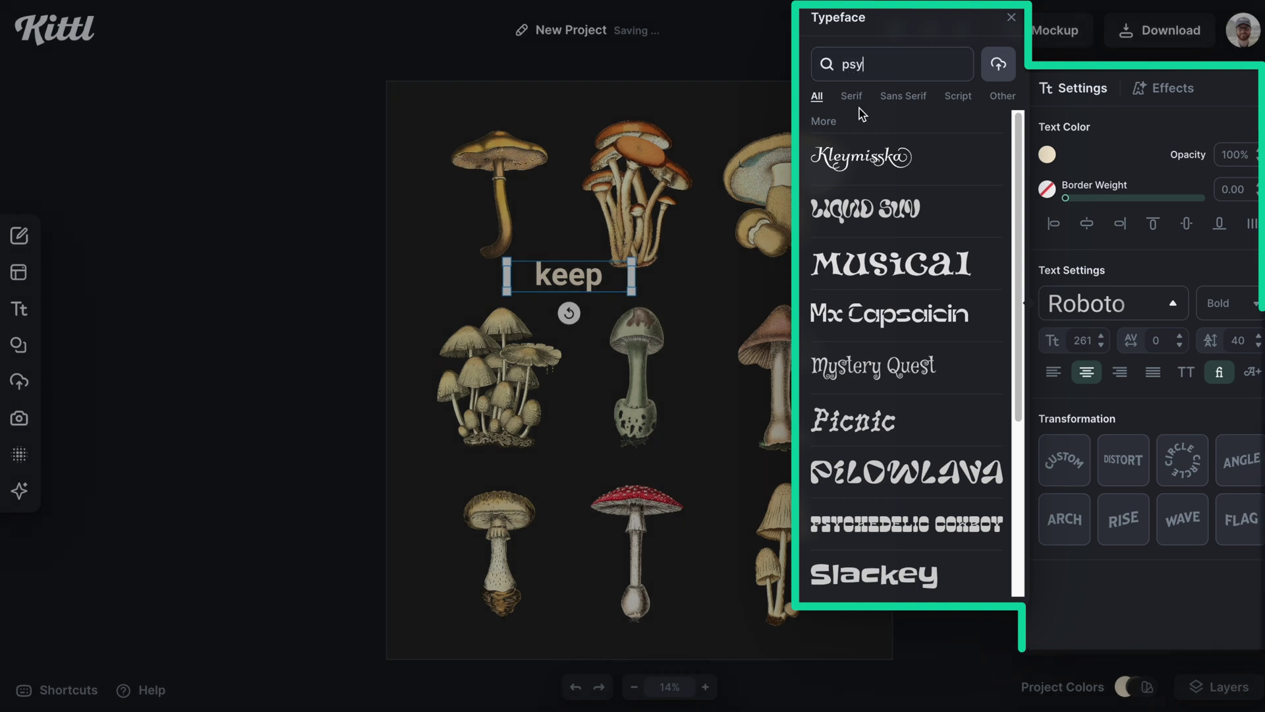
pyautogui.click(869, 526)
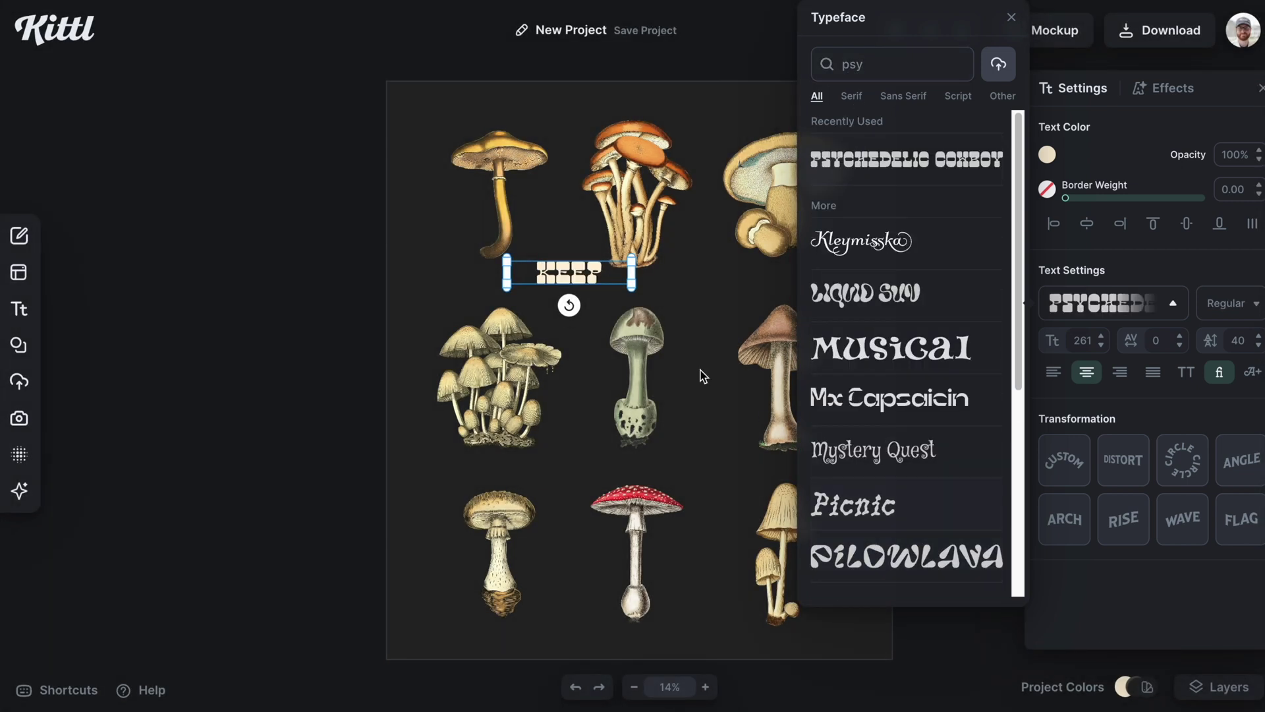
pyautogui.press('Escape')
pyautogui.click(584, 274)
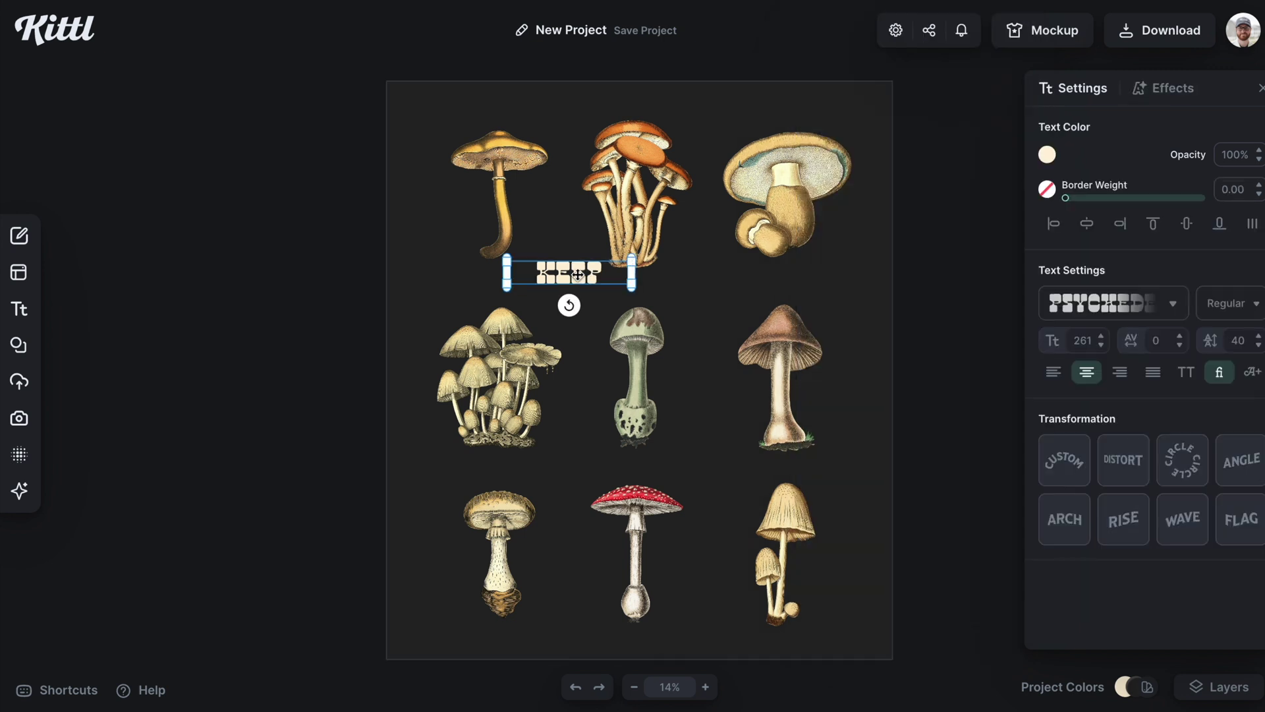
# - Place the text "keep growing" below the mushroom grid and set it in a decorative typeface found by searching "retro"
pyautogui.moveTo(525, 275); pyautogui.dragTo(696, 320)
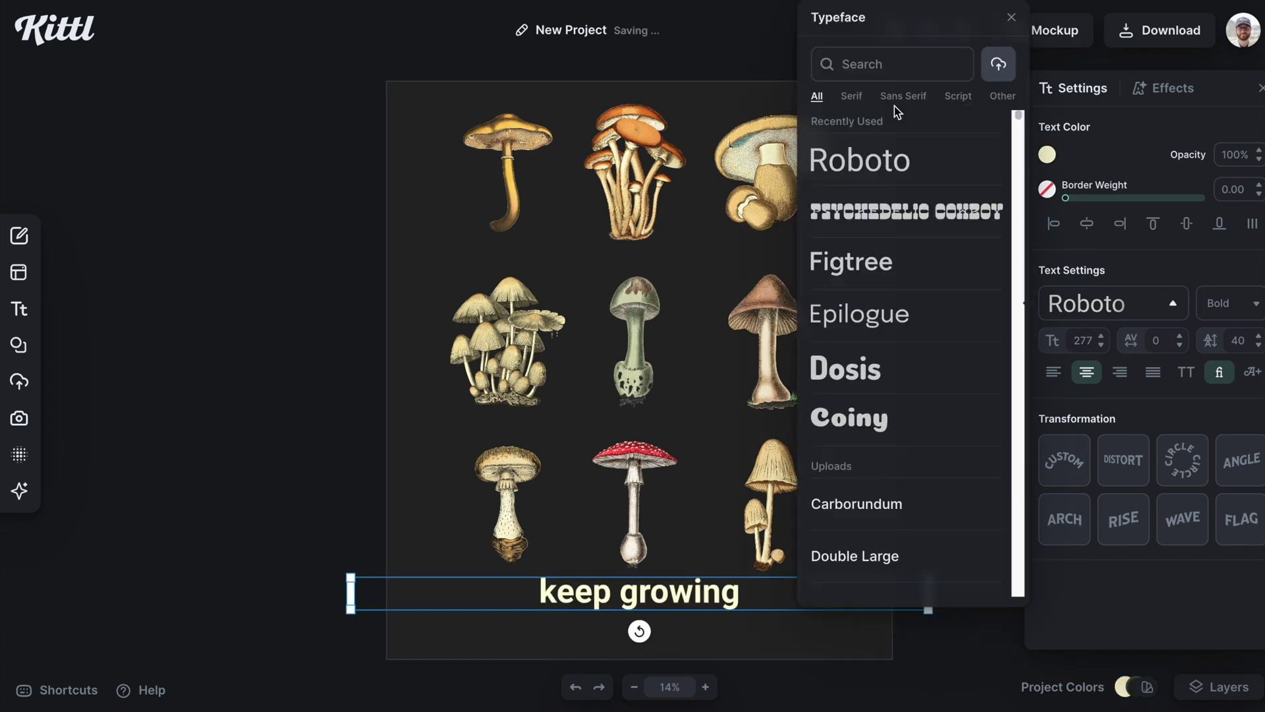
pyautogui.write('retro')
pyautogui.scroll(-10, 907, 330)
pyautogui.click(907, 330)
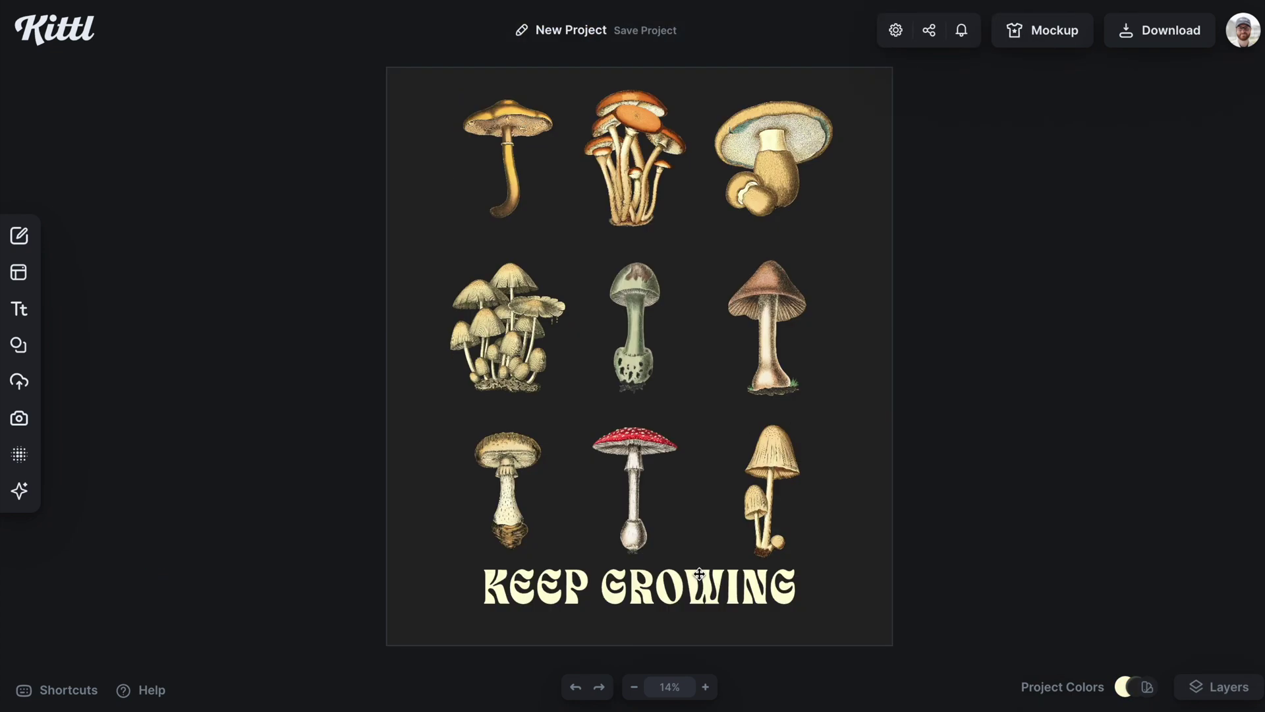
# - Swap the clustered mushroom at the start of the middle row for the green flat-capped one from the "mushroom" element results
pyautogui.click(498, 323)
pyautogui.click(498, 323)
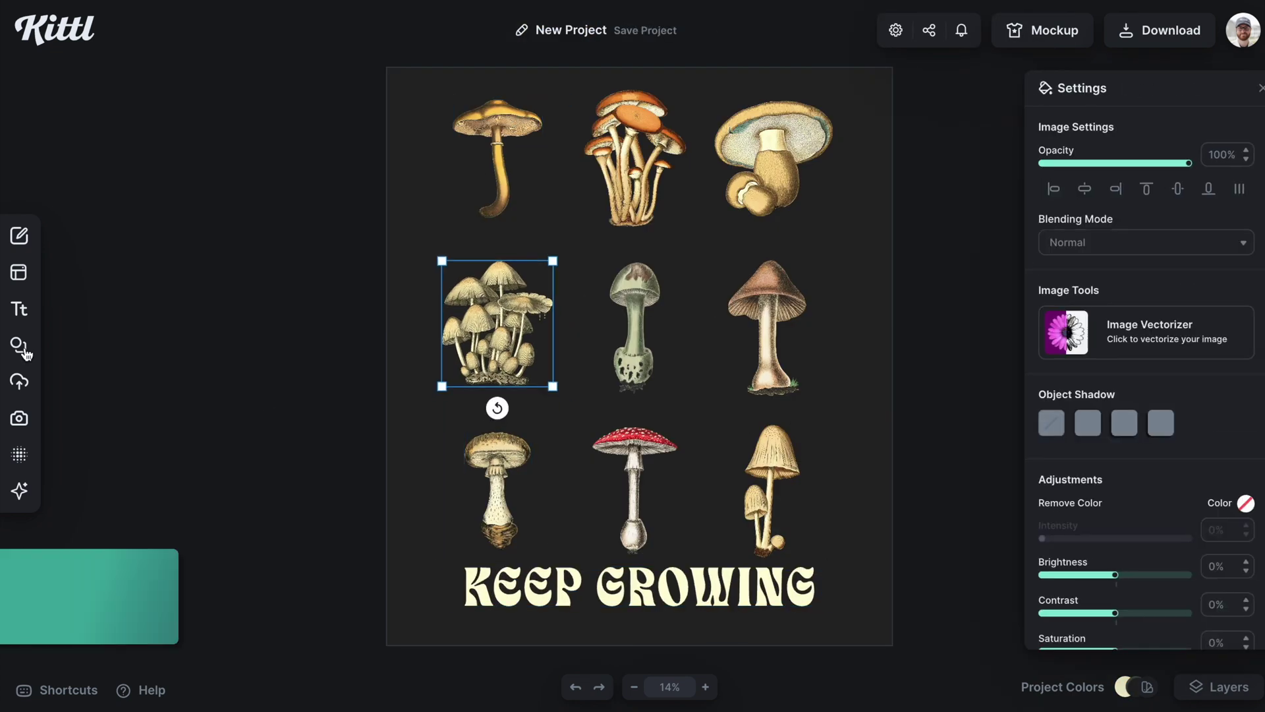
pyautogui.click(23, 351)
pyautogui.click(109, 296)
pyautogui.click(793, 410)
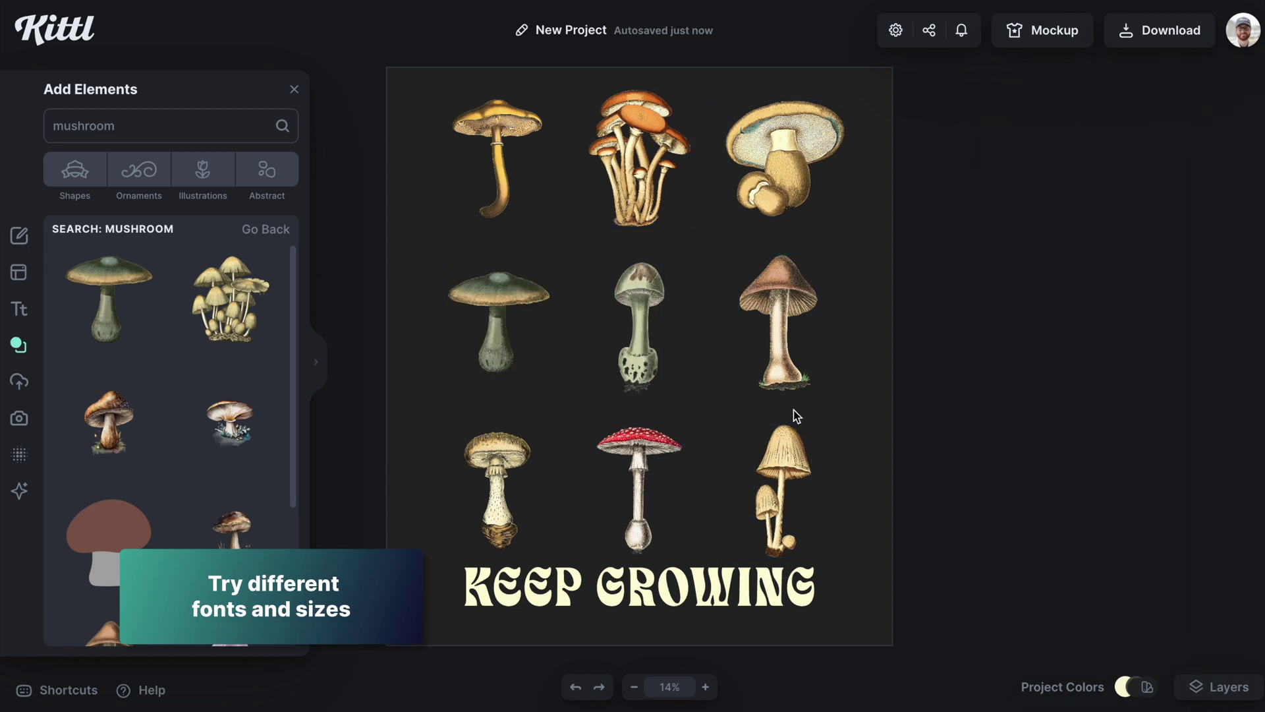
# - Split the slogan into the separate words "KEEP", "ON" and "GROWING" at size 140 beneath the three mushroom columns
pyautogui.hotkey('ctrl', '-')
pyautogui.click(699, 547)
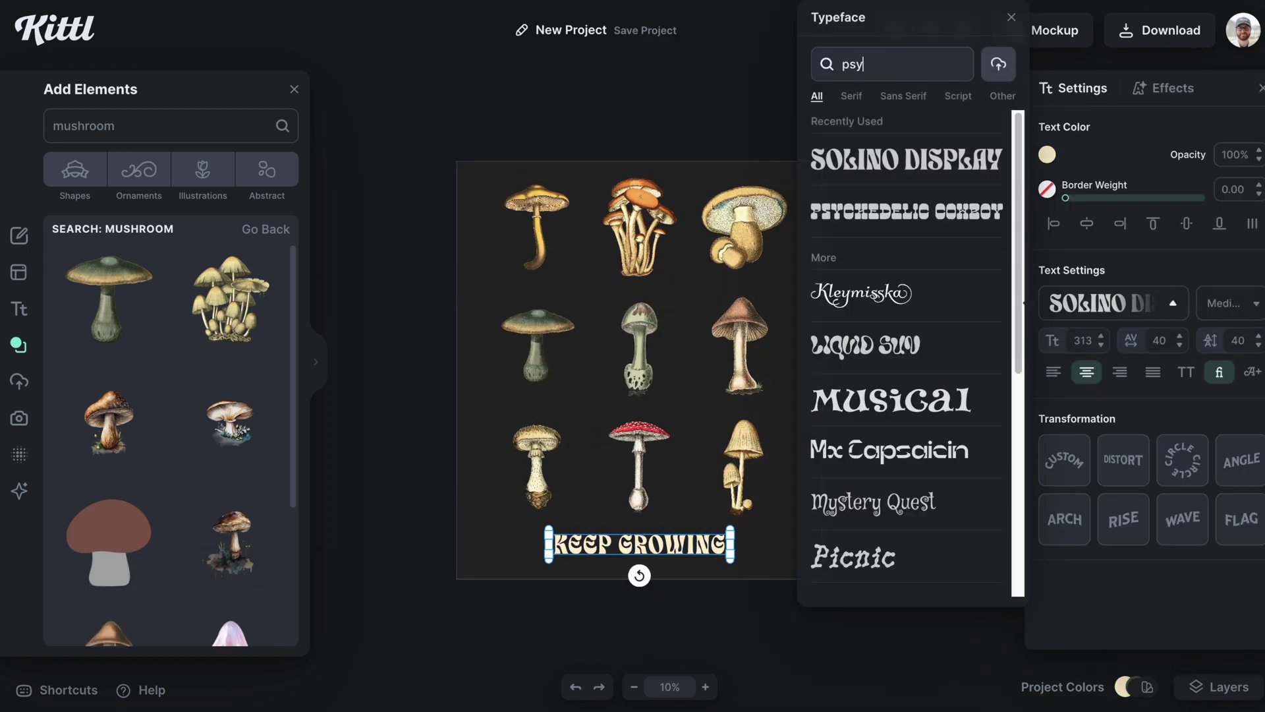
pyautogui.scroll(-3, 903, 369)
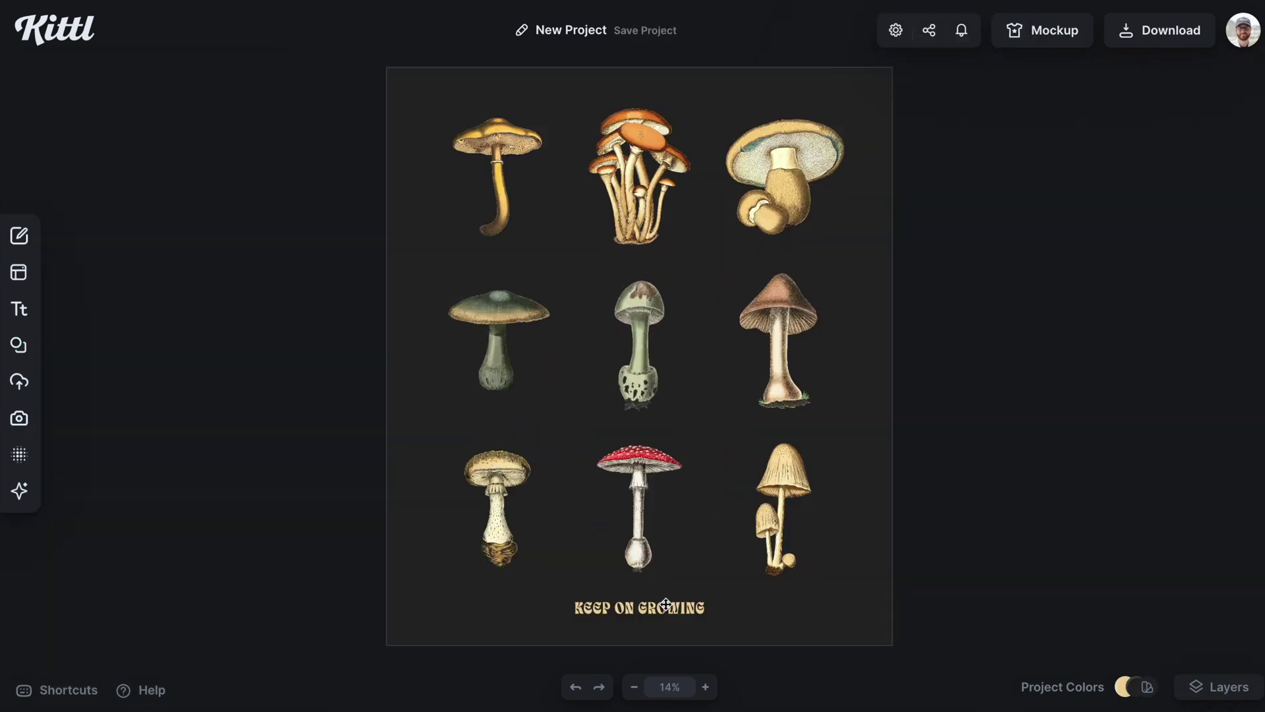
pyautogui.click(666, 604)
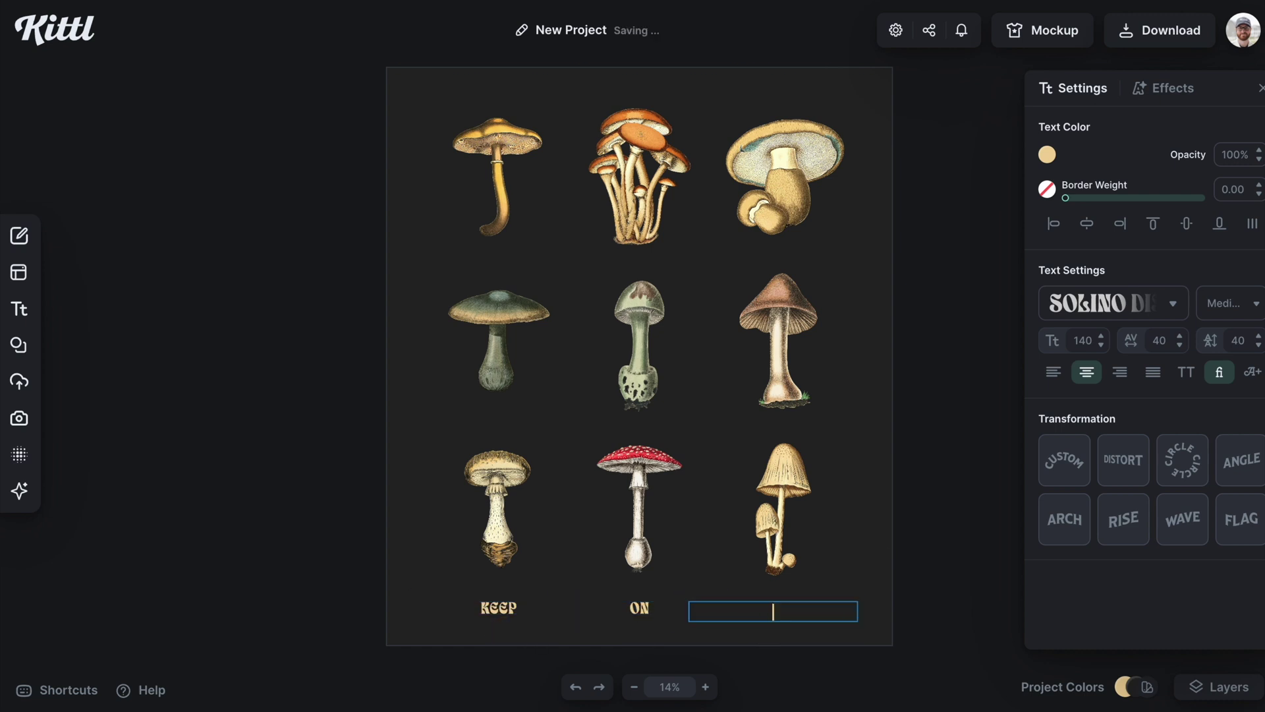
pyautogui.write('GROWING')
pyautogui.click(965, 560)
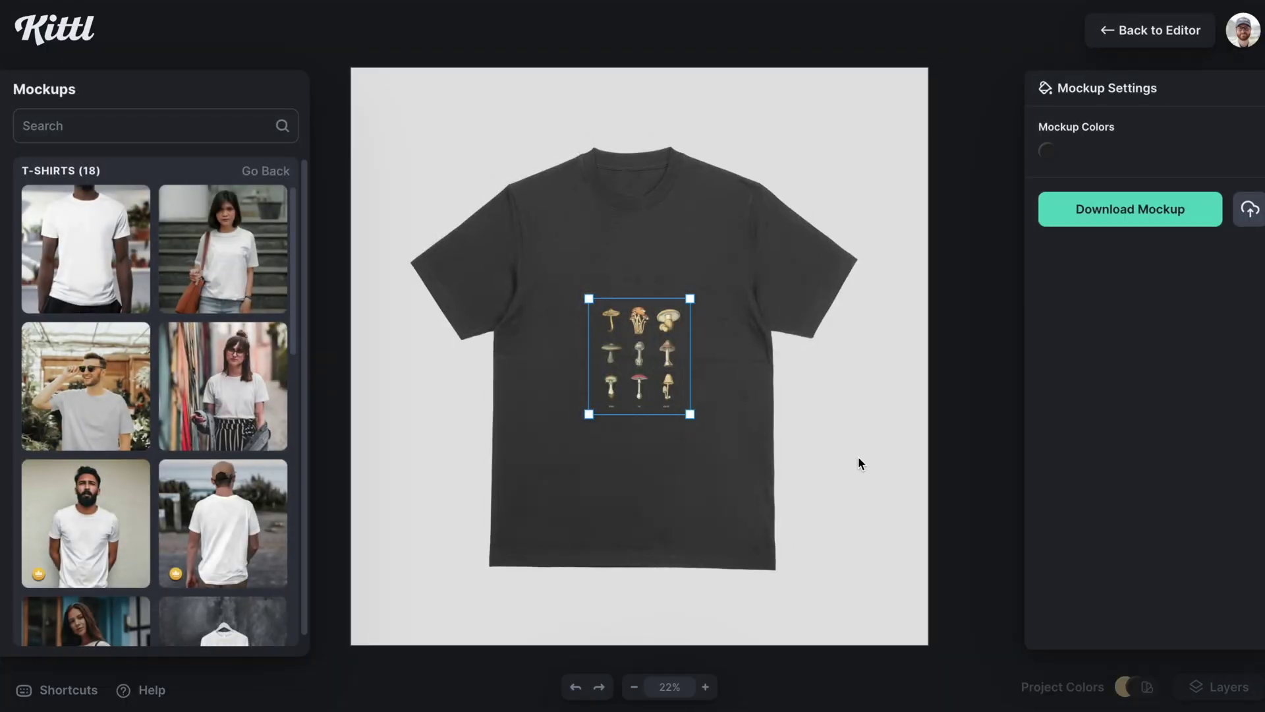
# - Enlarge the mushroom design across the chest of the dark T-shirt mockup
pyautogui.moveTo(692, 417); pyautogui.dragTo(744, 474)
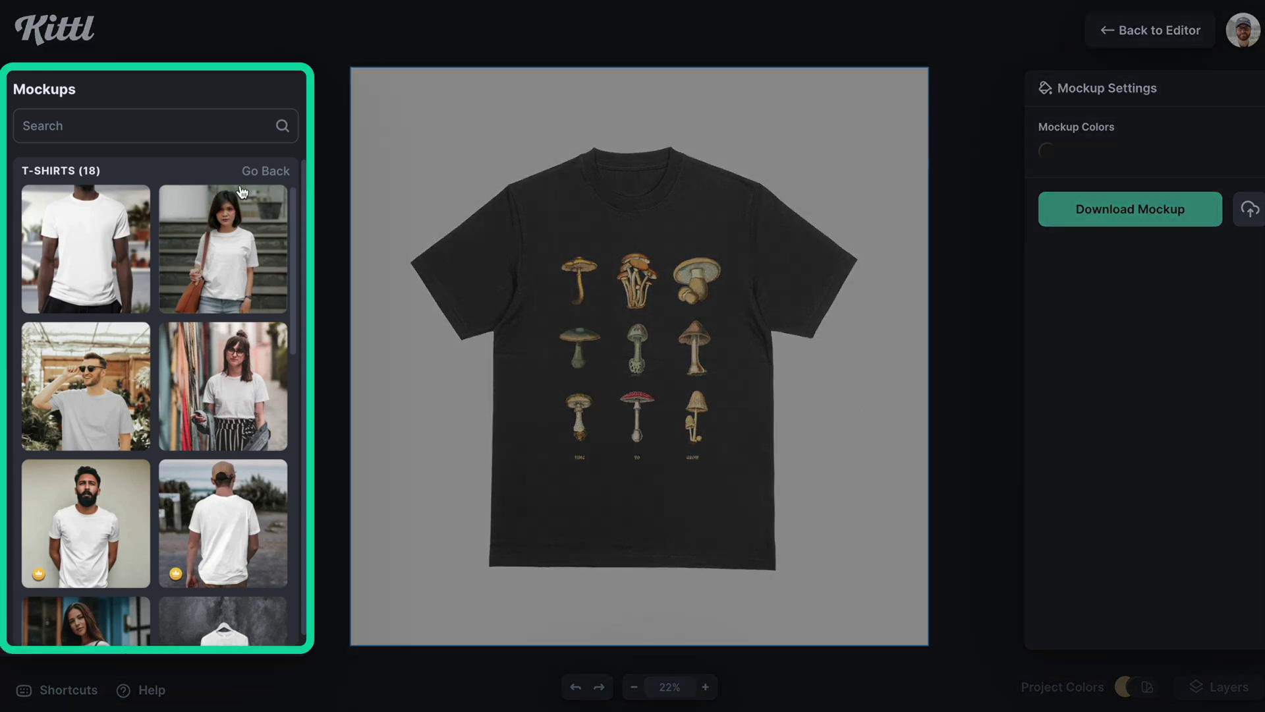
# - Switch to the Hoodies and Sweaters mockups and choose the back view of the person in a cap and hoodie
pyautogui.click(254, 170)
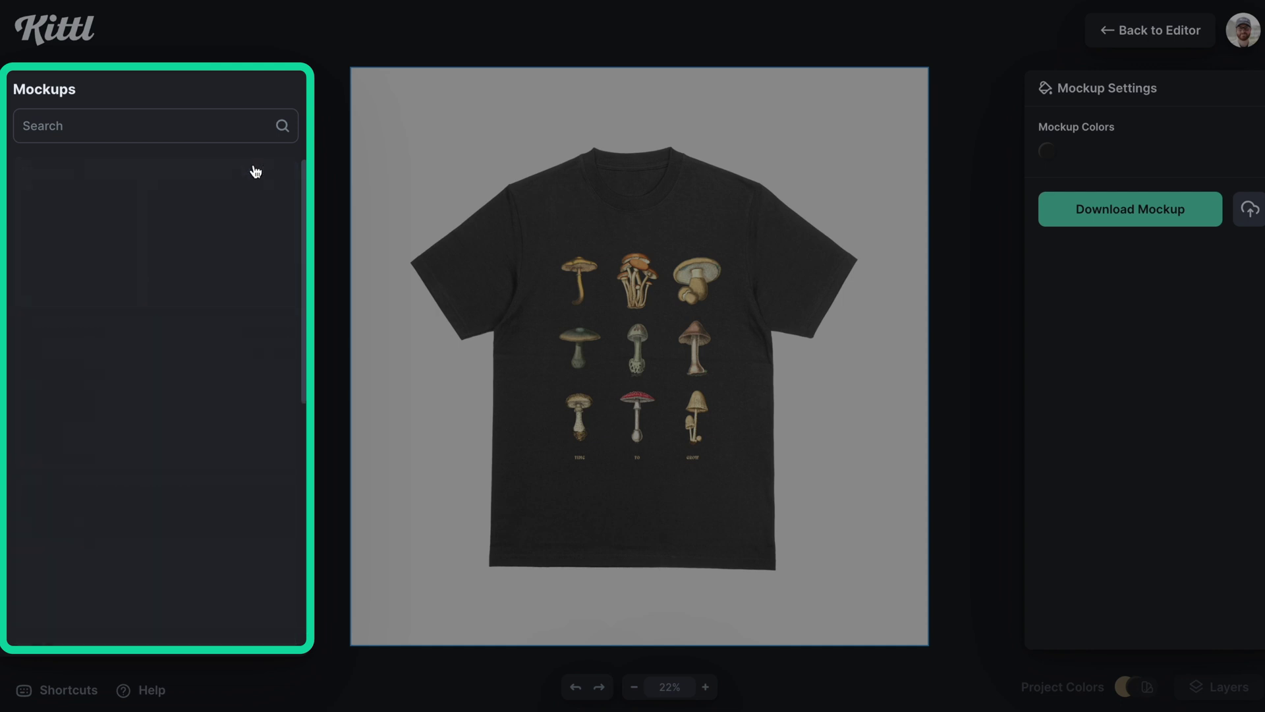
pyautogui.scroll(-1, 217, 390)
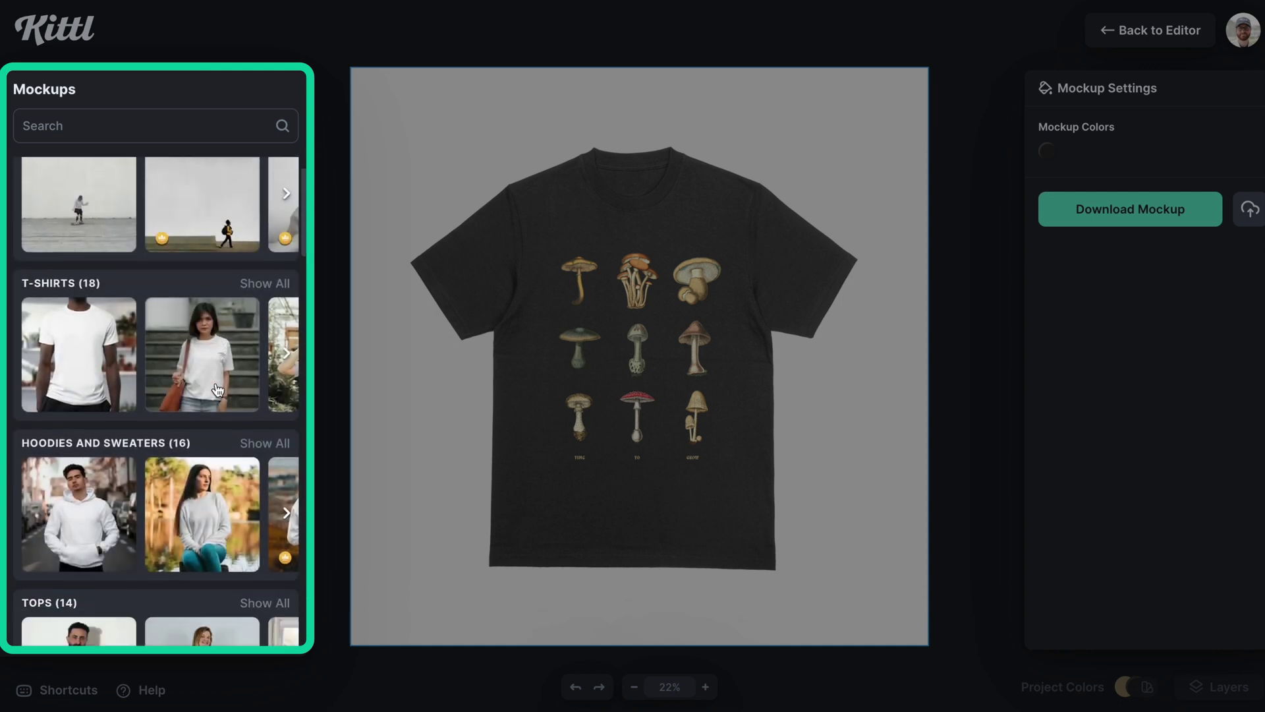
pyautogui.click(267, 443)
pyautogui.scroll(-2, 250, 379)
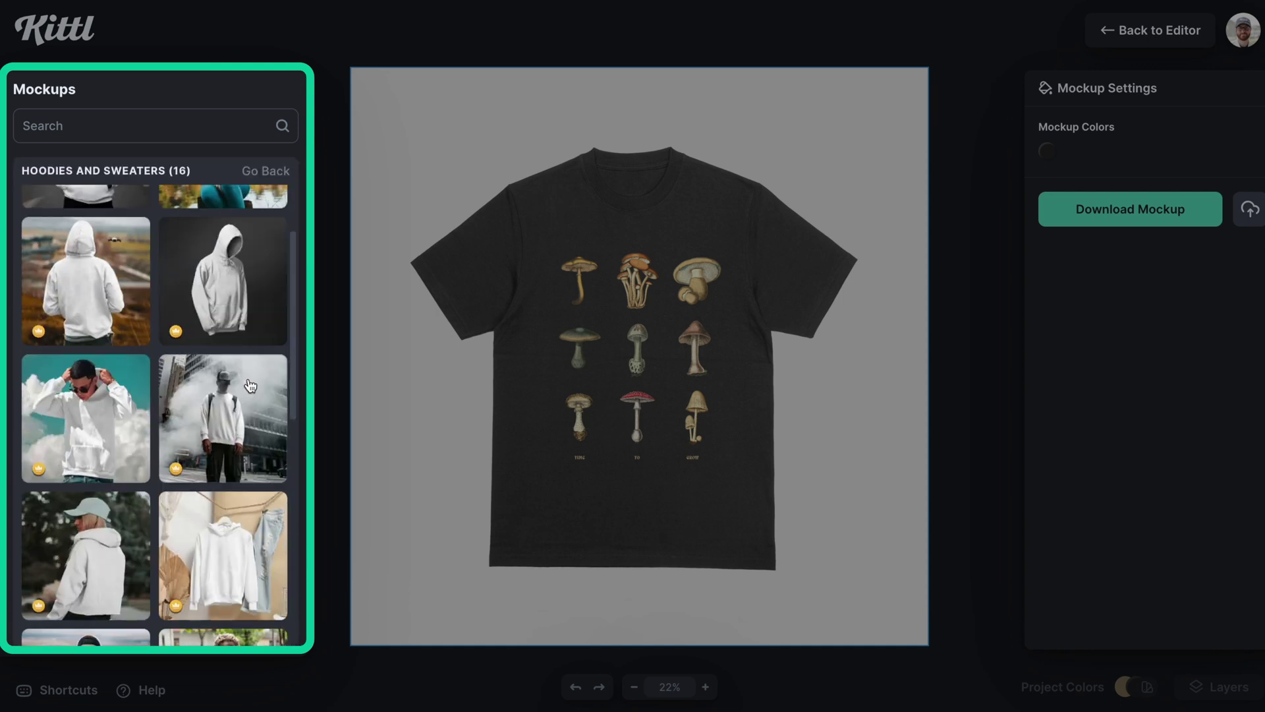
pyautogui.scroll(-2, 250, 386)
pyautogui.click(86, 438)
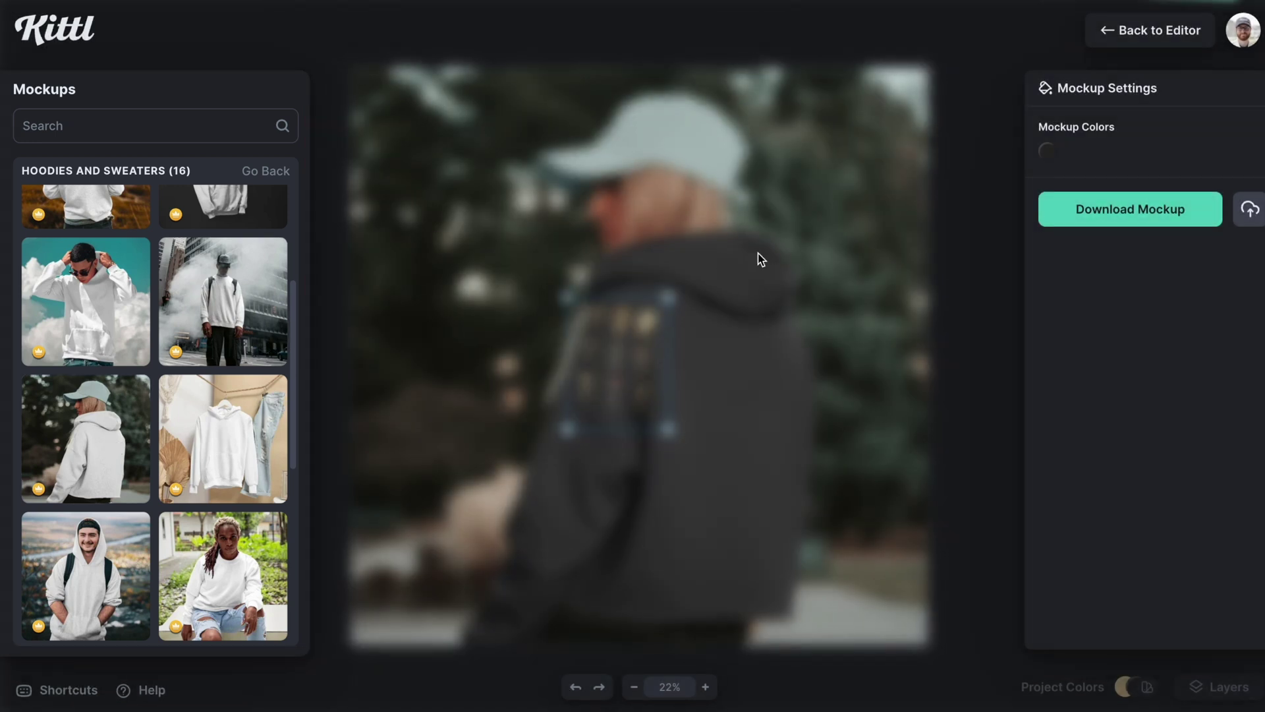
# - Move the mushroom design onto the centre of the hoodie's back and enlarge it
pyautogui.moveTo(624, 355); pyautogui.dragTo(742, 375)
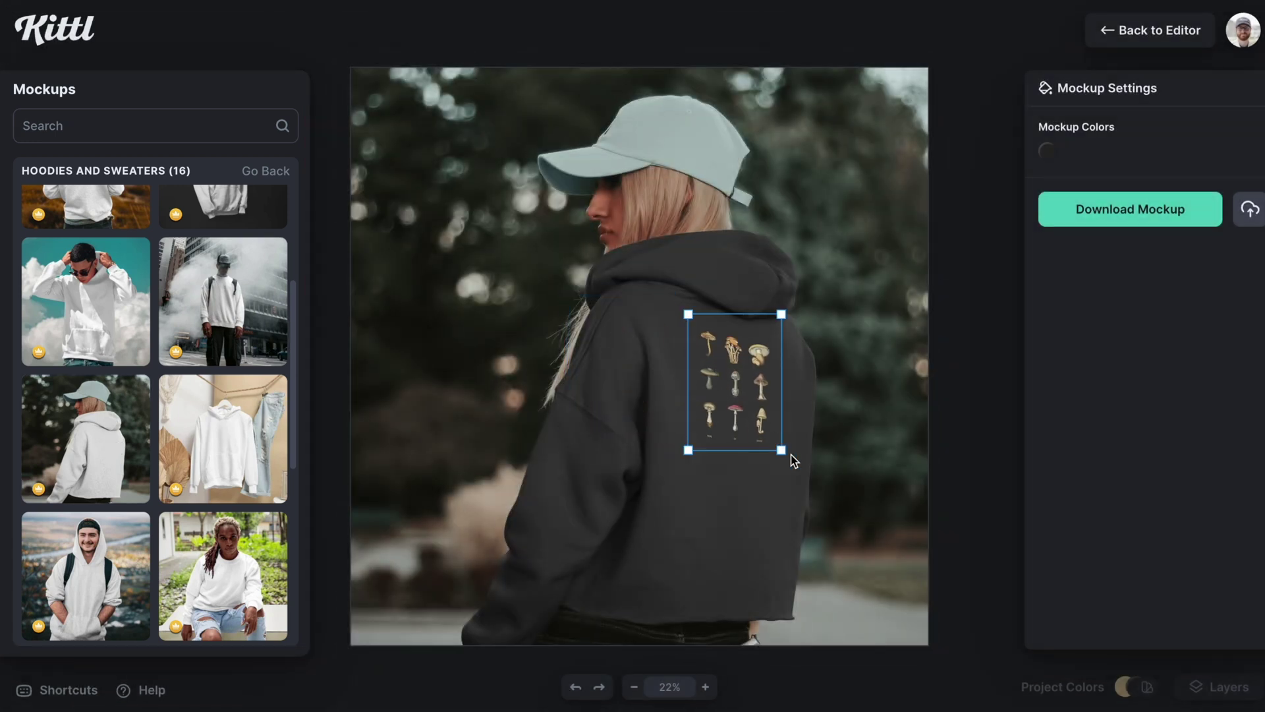
pyautogui.moveTo(786, 456); pyautogui.dragTo(811, 493)
pyautogui.moveTo(735, 387); pyautogui.dragTo(738, 426)
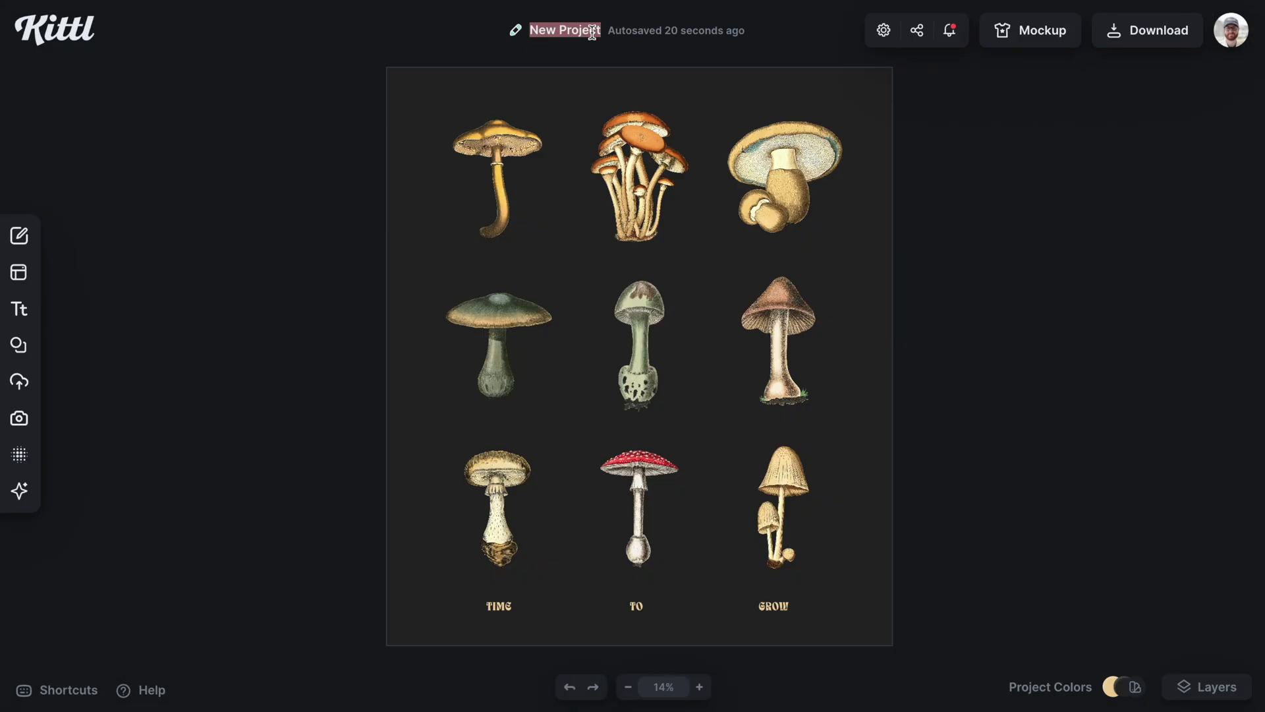
# - Rename the project "Mushroom Sweater" and download it as a 4200 × 4800 px PNG at 300 DPI with the background removed
pyautogui.write('Mrshroo')
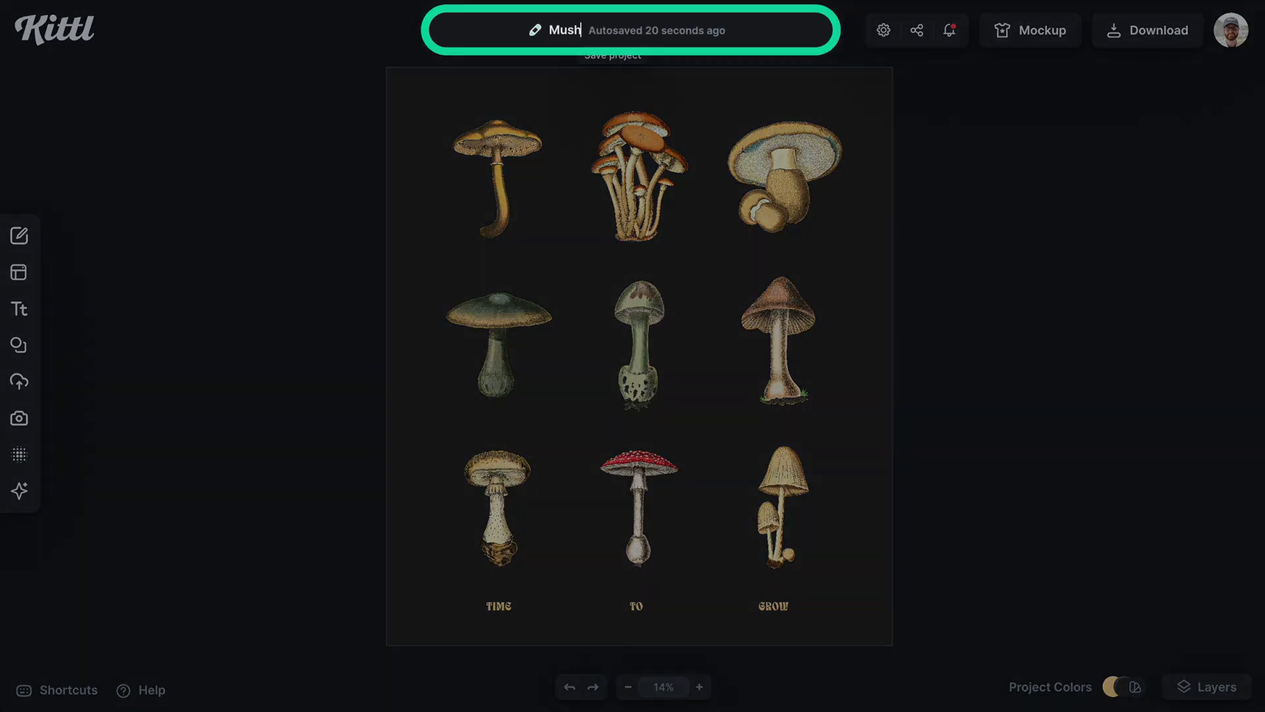
pyautogui.write('m Sweater')
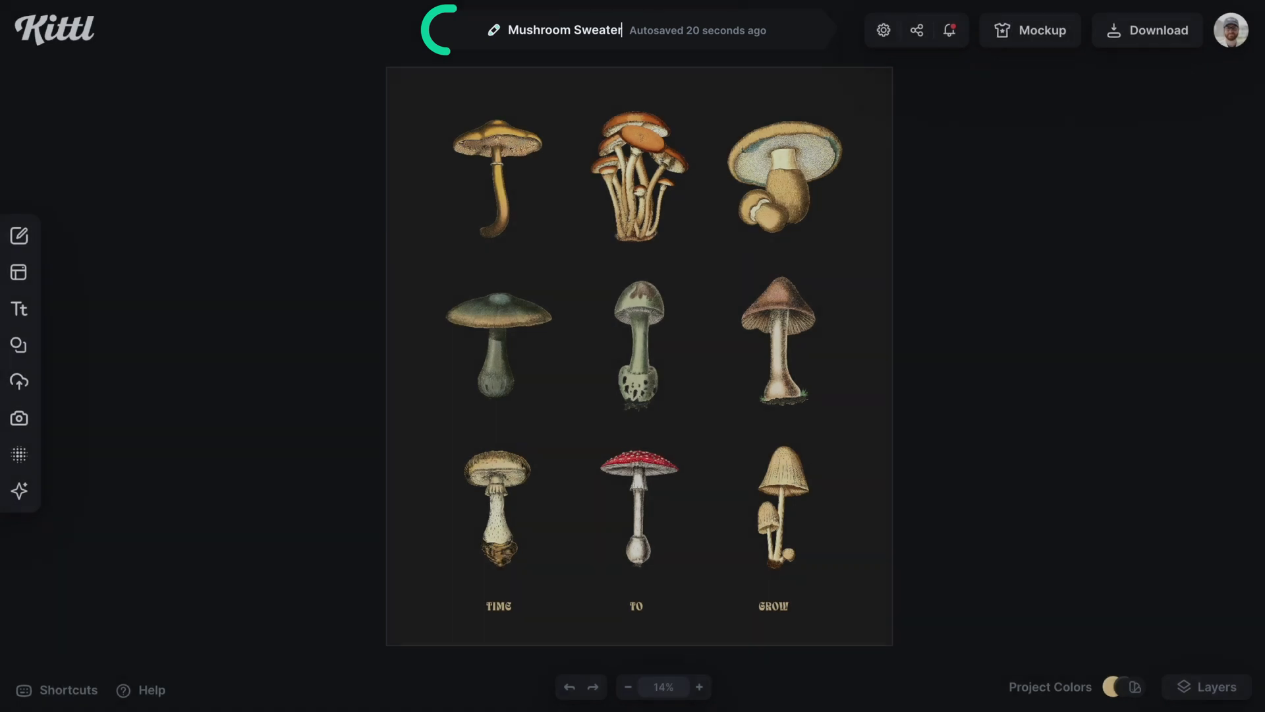
pyautogui.click(1116, 35)
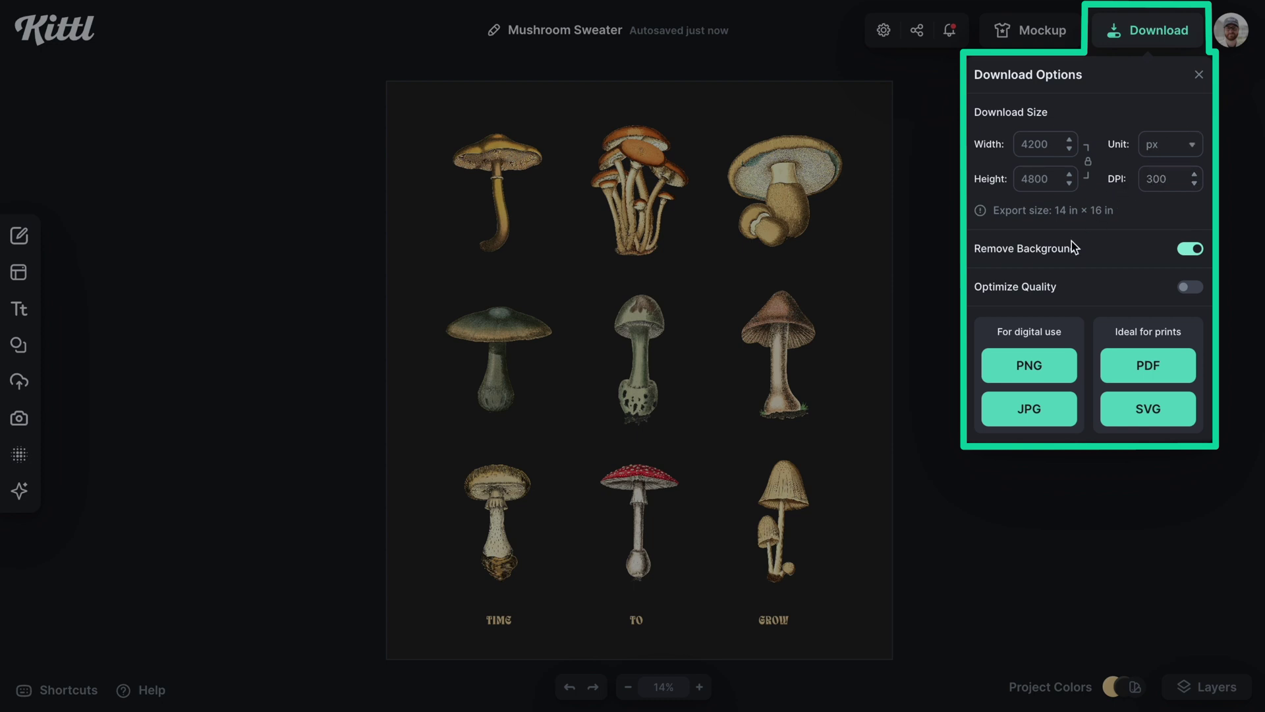
pyautogui.click(1031, 371)
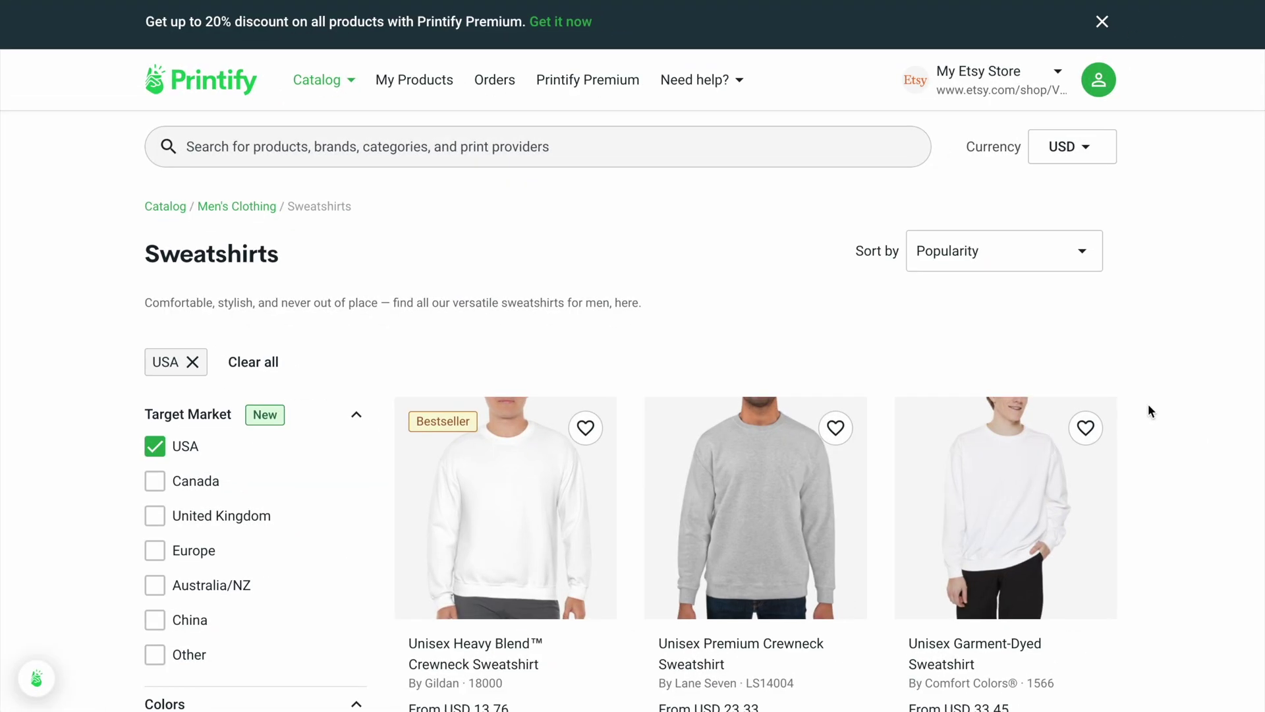
# - Browse Printify's men's sweatshirts for the USA market and open the Gildan Unisex Heavy Blend Crewneck Sweatshirt
pyautogui.scroll(-1, 1148, 403)
pyautogui.scroll(1, 1149, 409)
pyautogui.moveTo(350, 79)
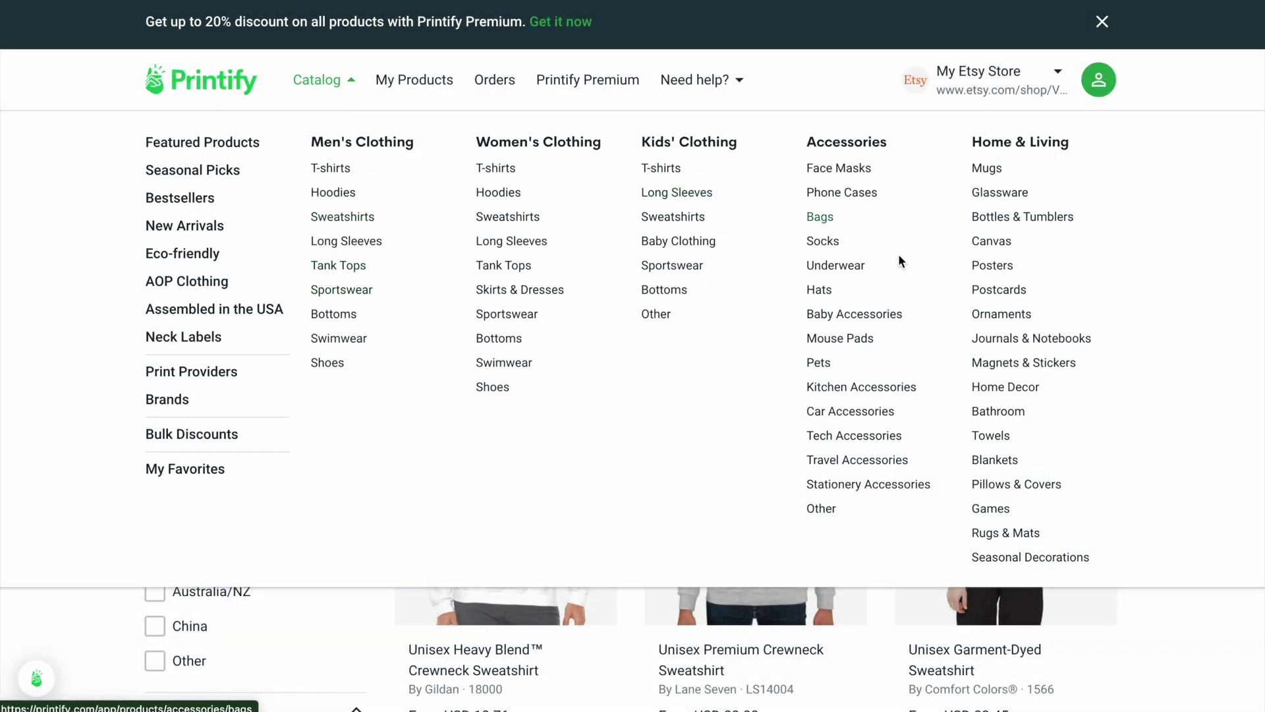
pyautogui.scroll(-3, 1178, 625)
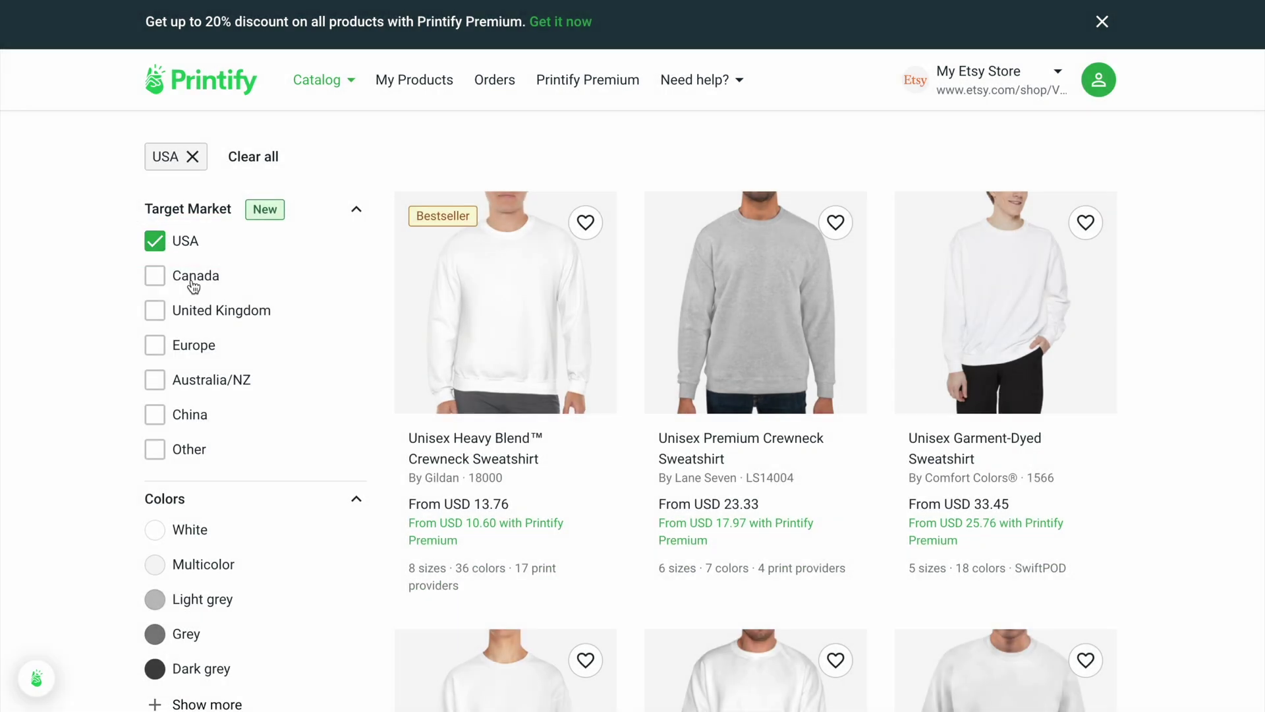
pyautogui.scroll(-2, 259, 365)
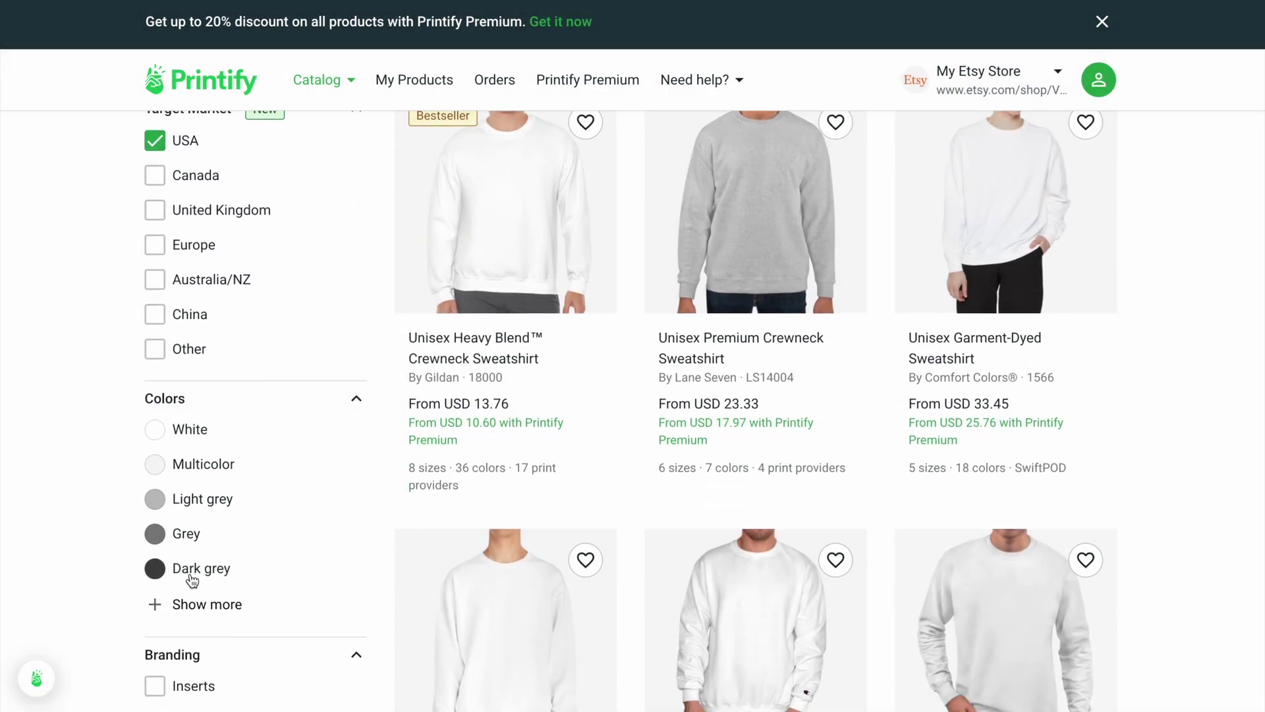
pyautogui.scroll(3, 524, 283)
pyautogui.click(472, 391)
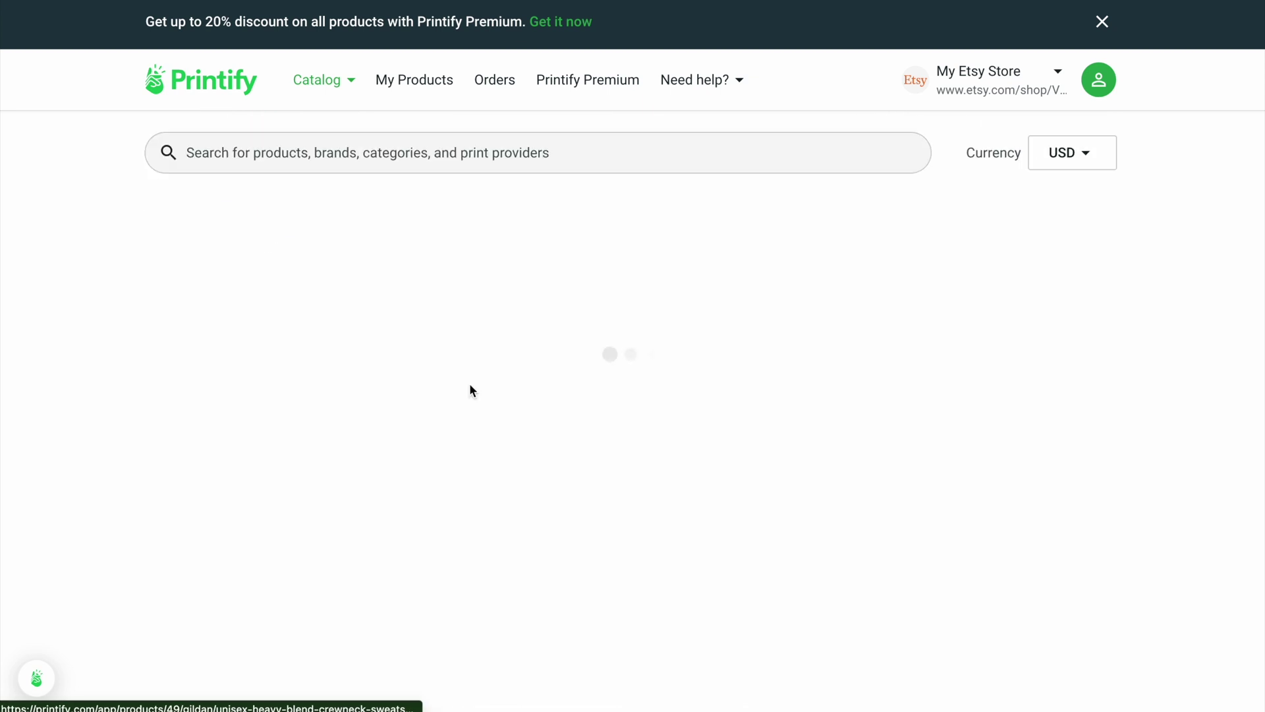
# - Compare the sweatshirt's suggested print providers by rating, price, shipping, production time, sizes and colours
pyautogui.scroll(-2, 1123, 391)
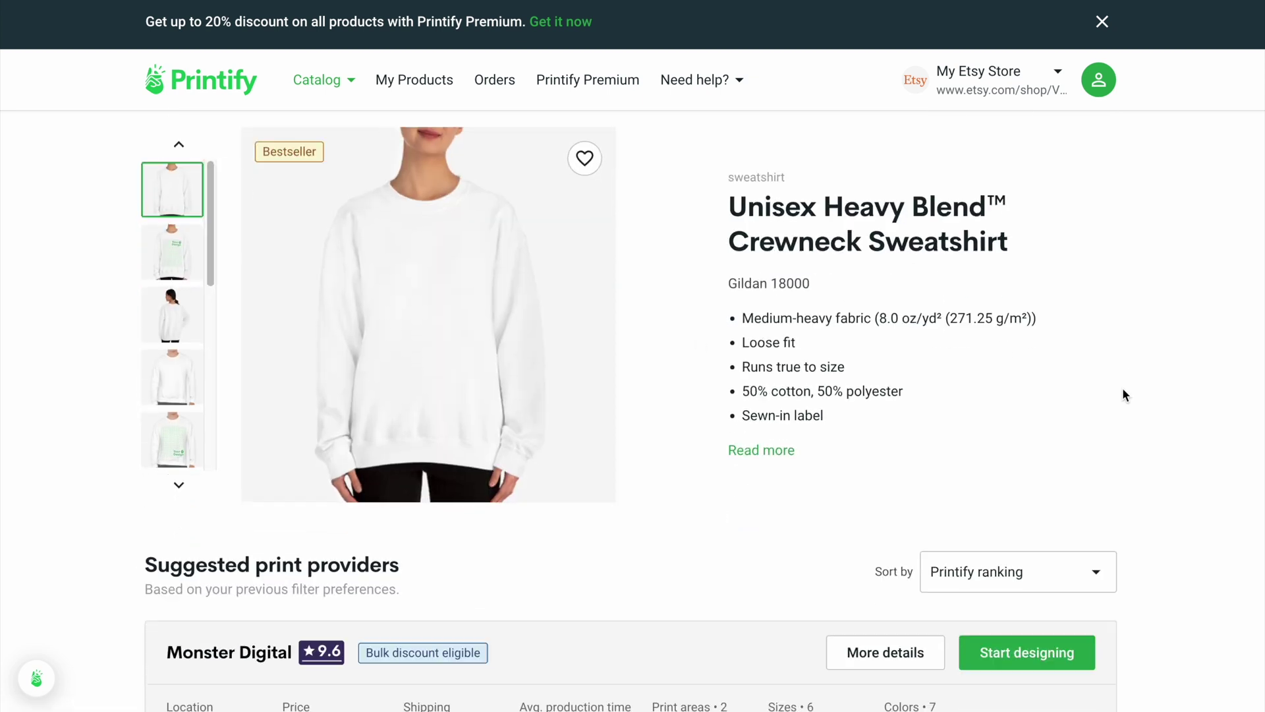
pyautogui.scroll(-4, 1124, 393)
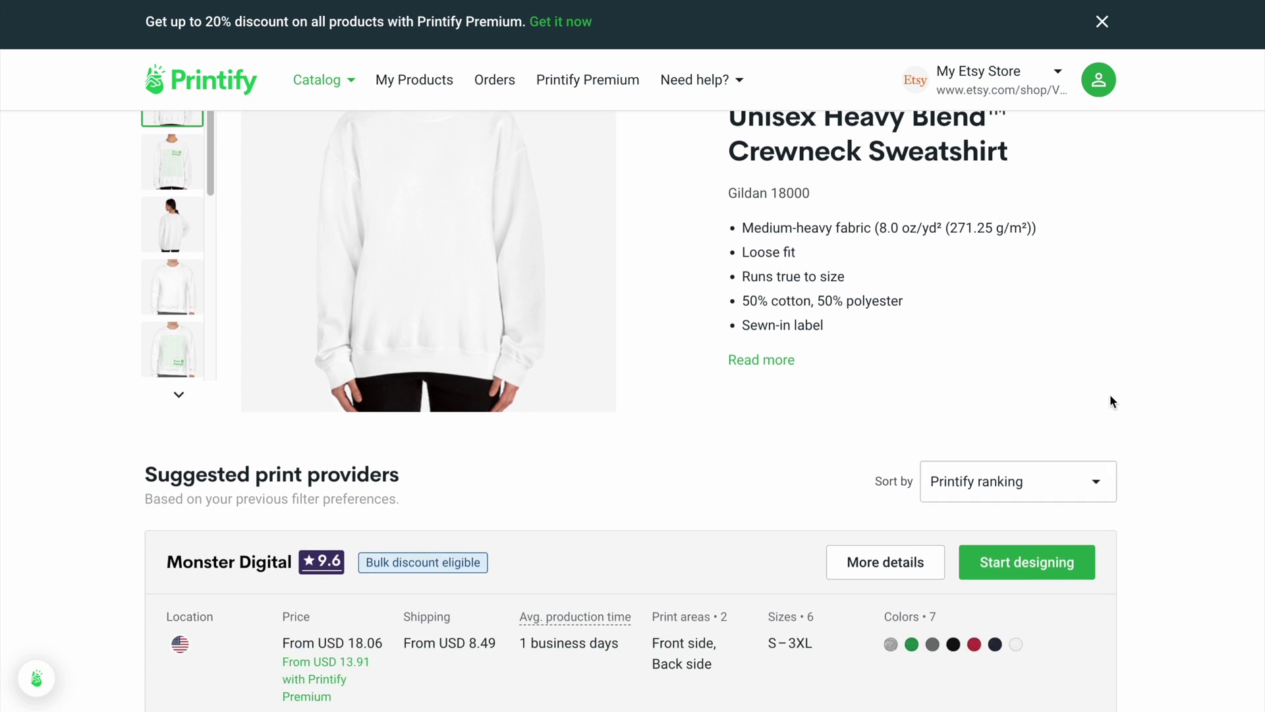
pyautogui.scroll(-3, 1128, 396)
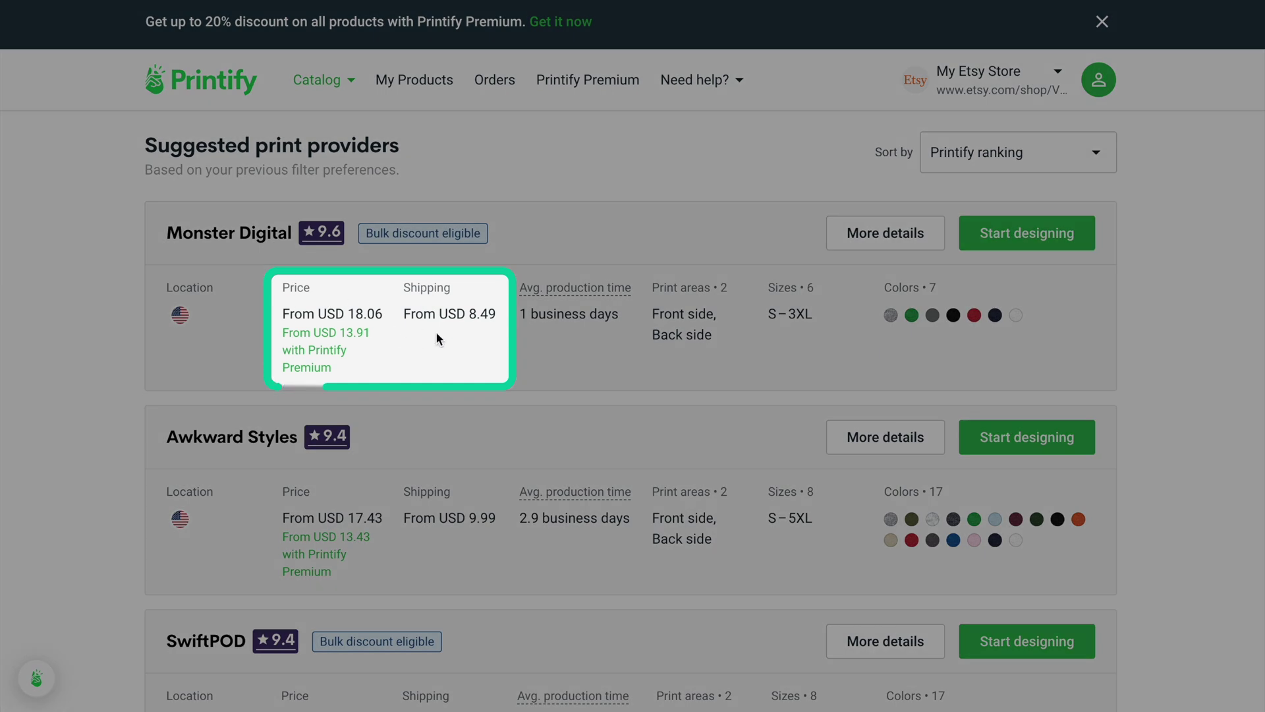
pyautogui.scroll(-1, 1203, 317)
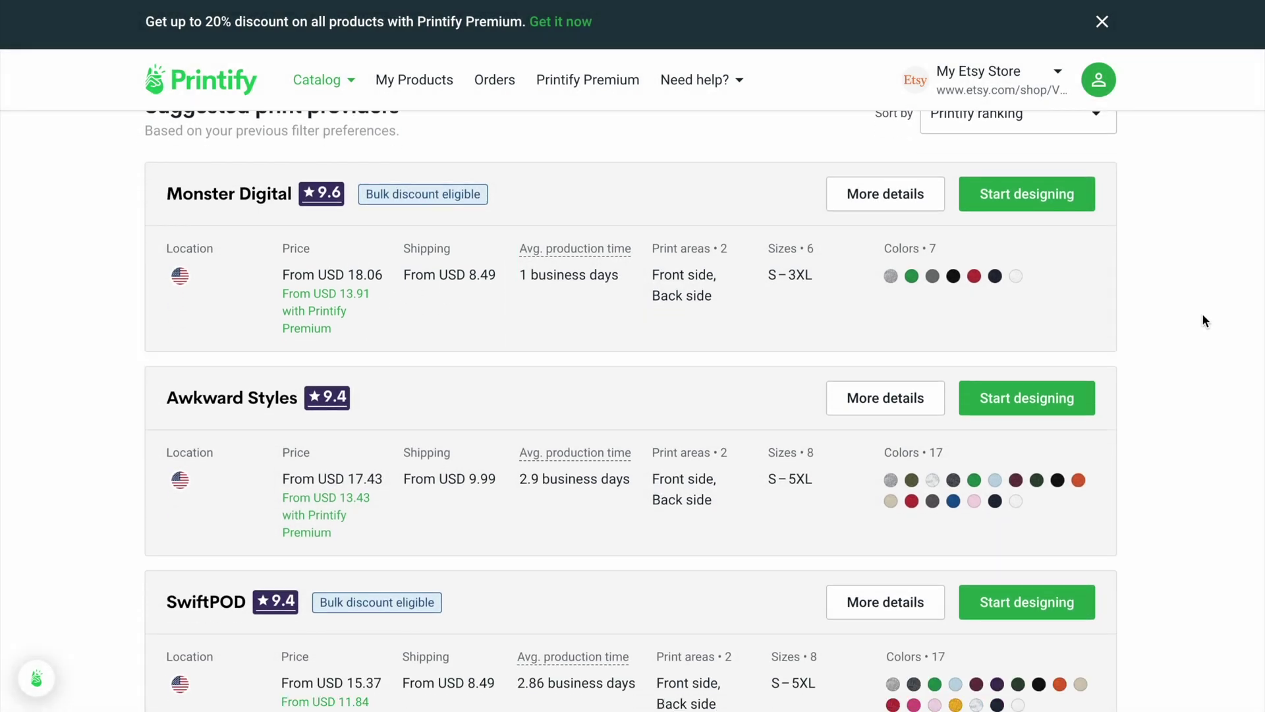
pyautogui.scroll(-2, 1202, 314)
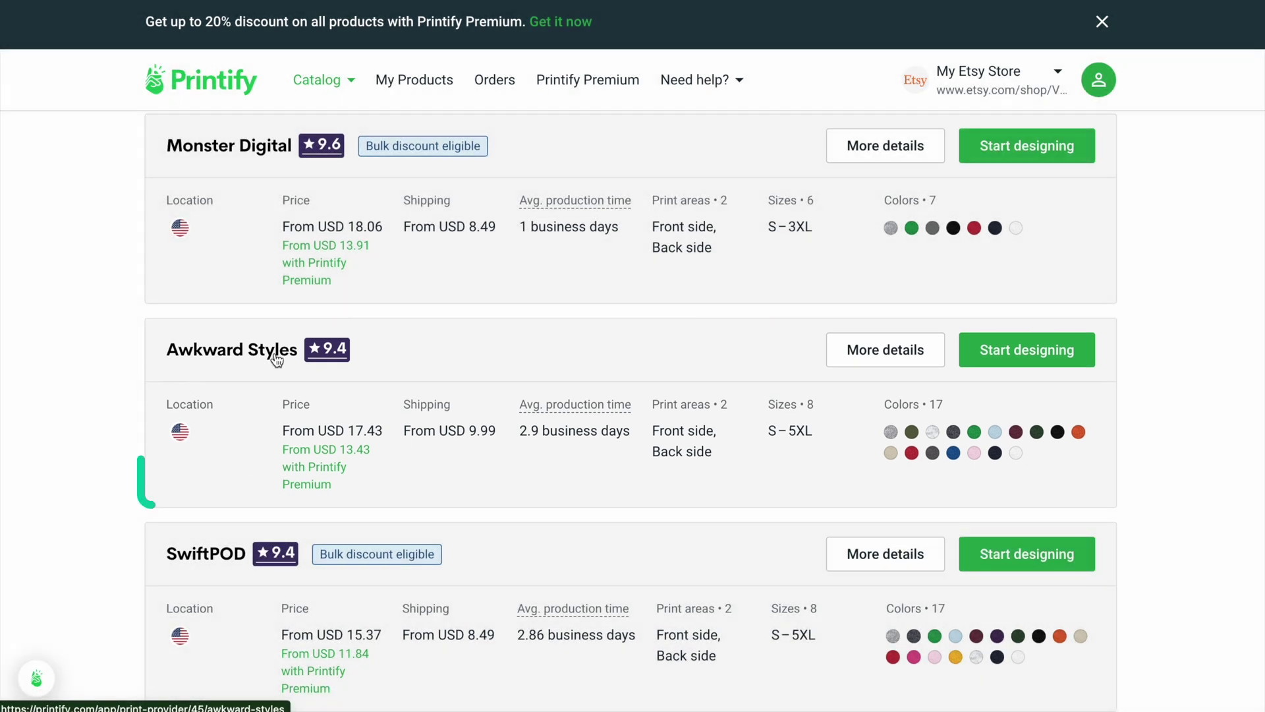
pyautogui.scroll(-3, 274, 353)
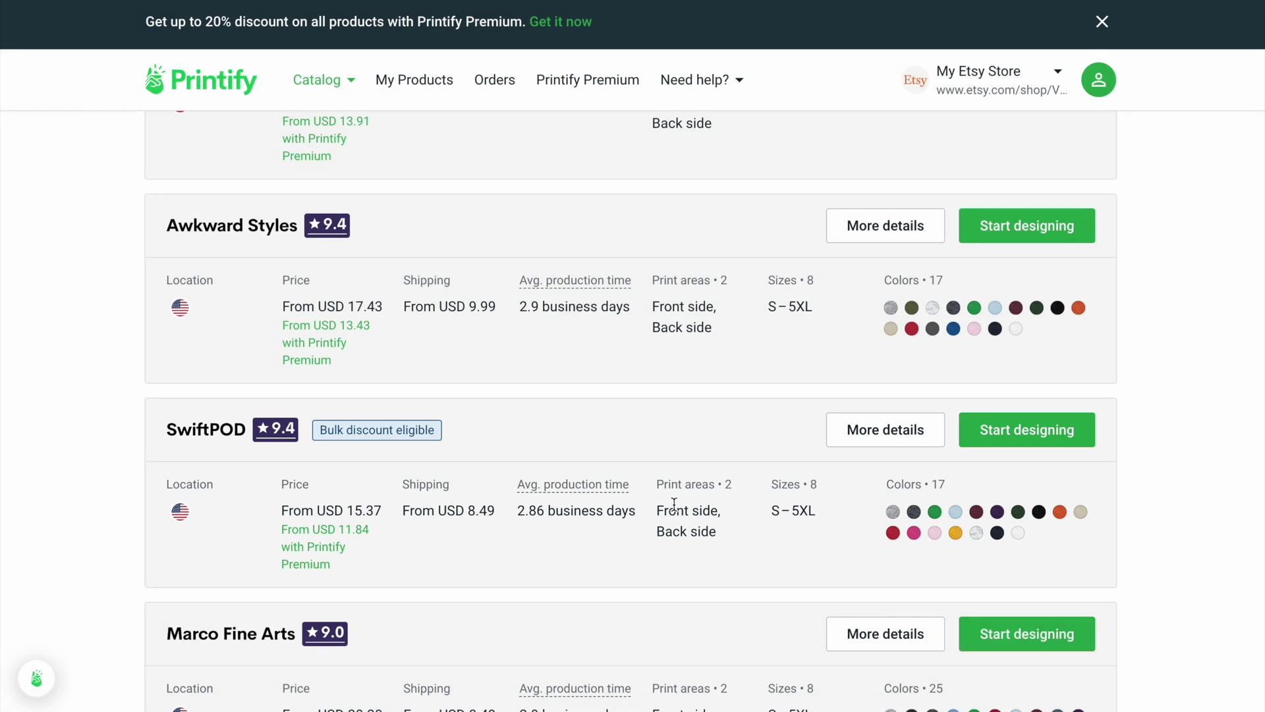
pyautogui.scroll(-5, 673, 504)
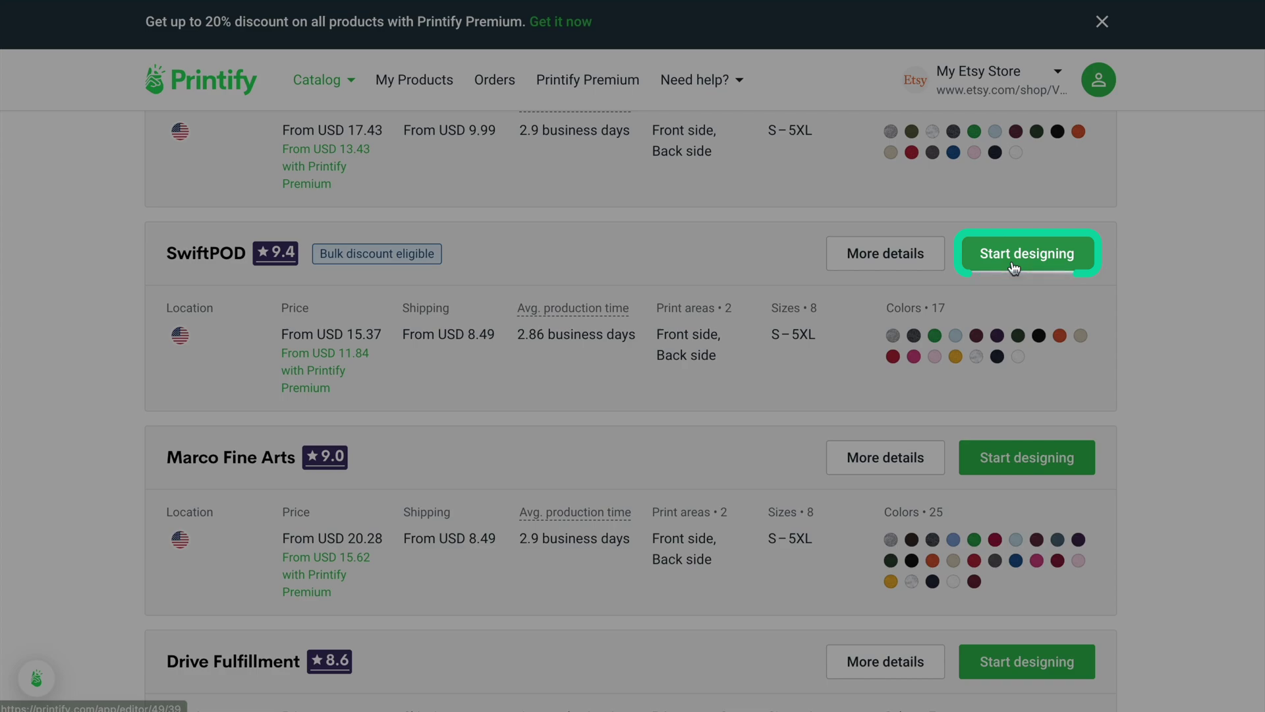
# - Start designing the sweatshirt with SwiftPOD and place Mushroom Sweater.png on the front print area
pyautogui.click(1018, 260)
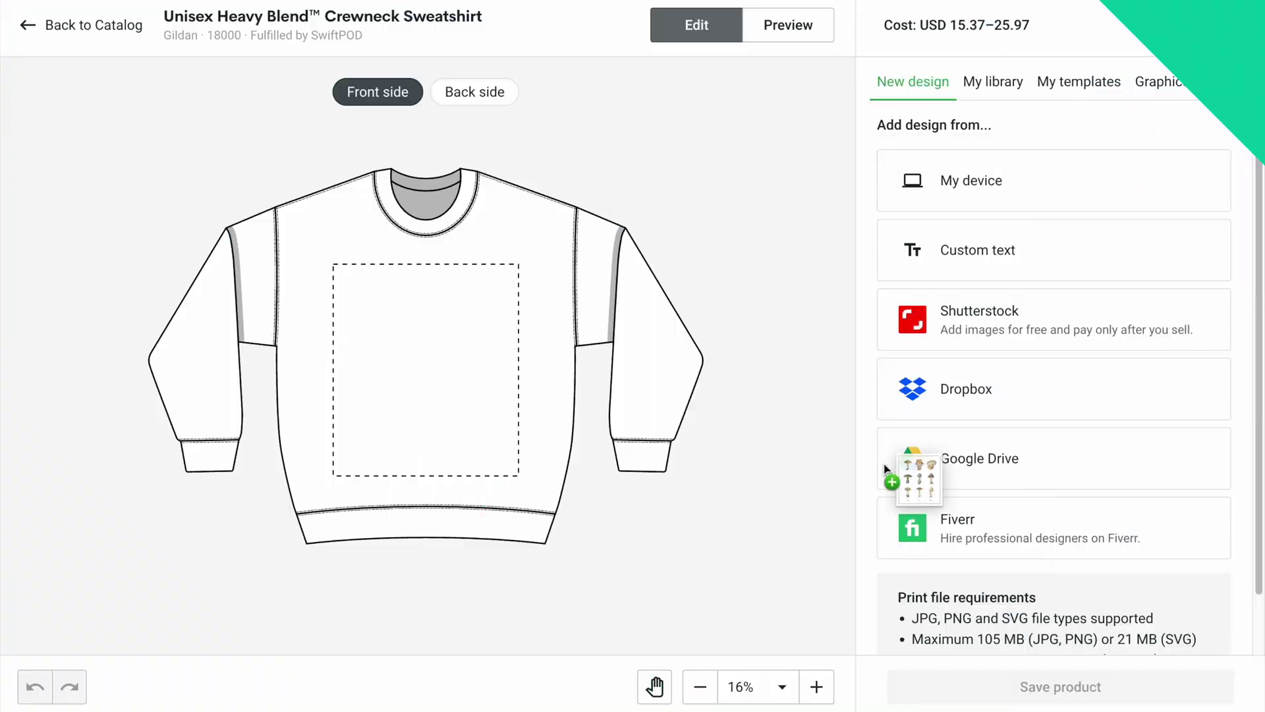
pyautogui.moveTo(918, 479); pyautogui.dragTo(422, 374)
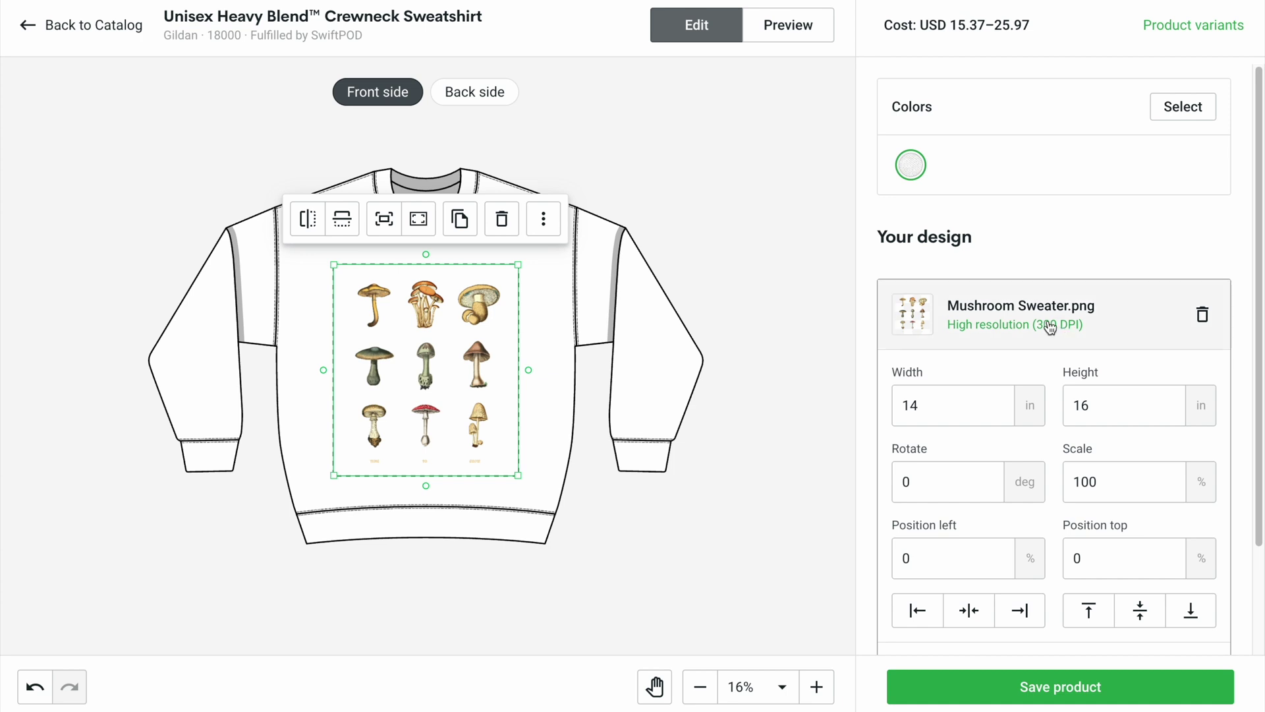
# - Add Dark Heather to the sweatshirt's colour variants and remove white
pyautogui.click(1184, 111)
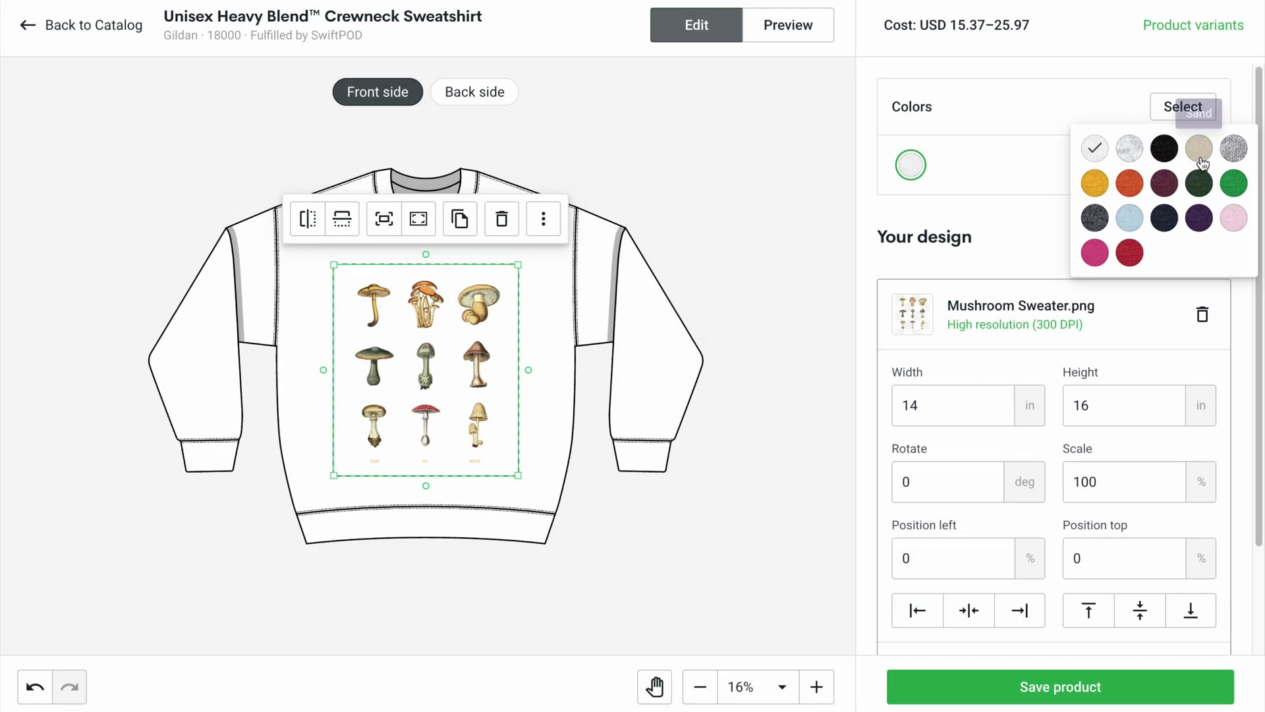
pyautogui.click(1095, 218)
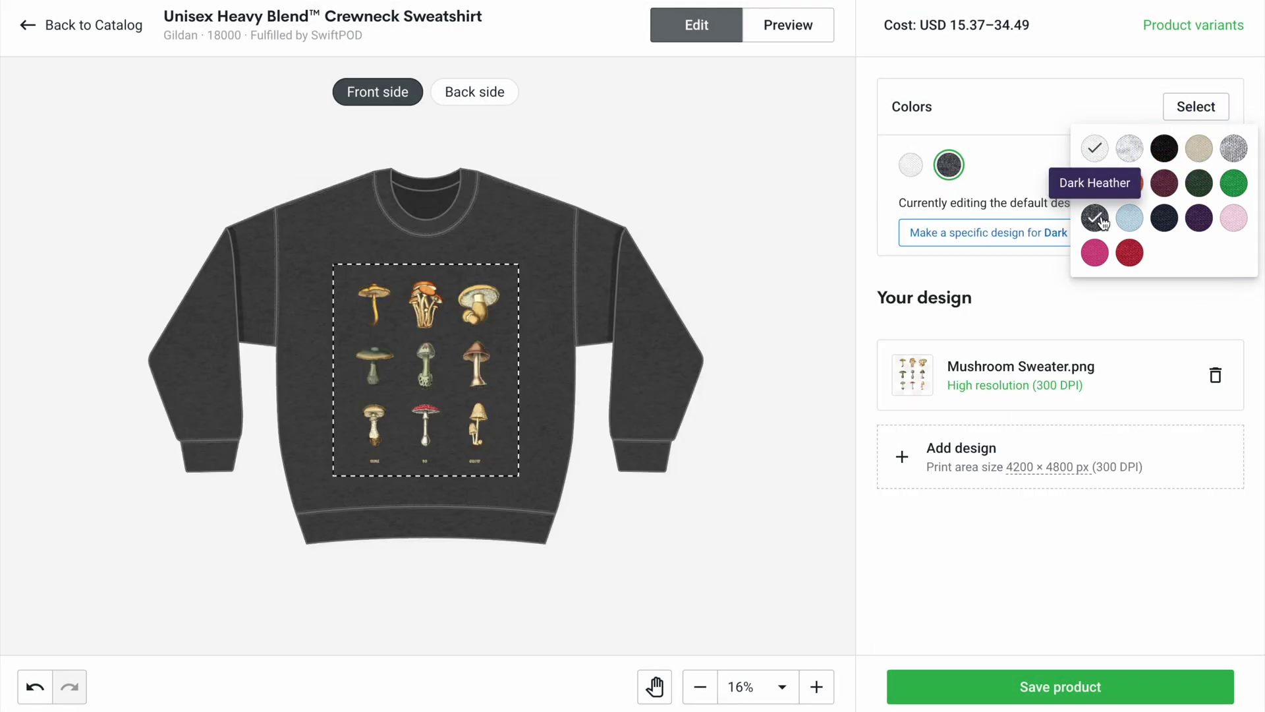
pyautogui.click(1094, 152)
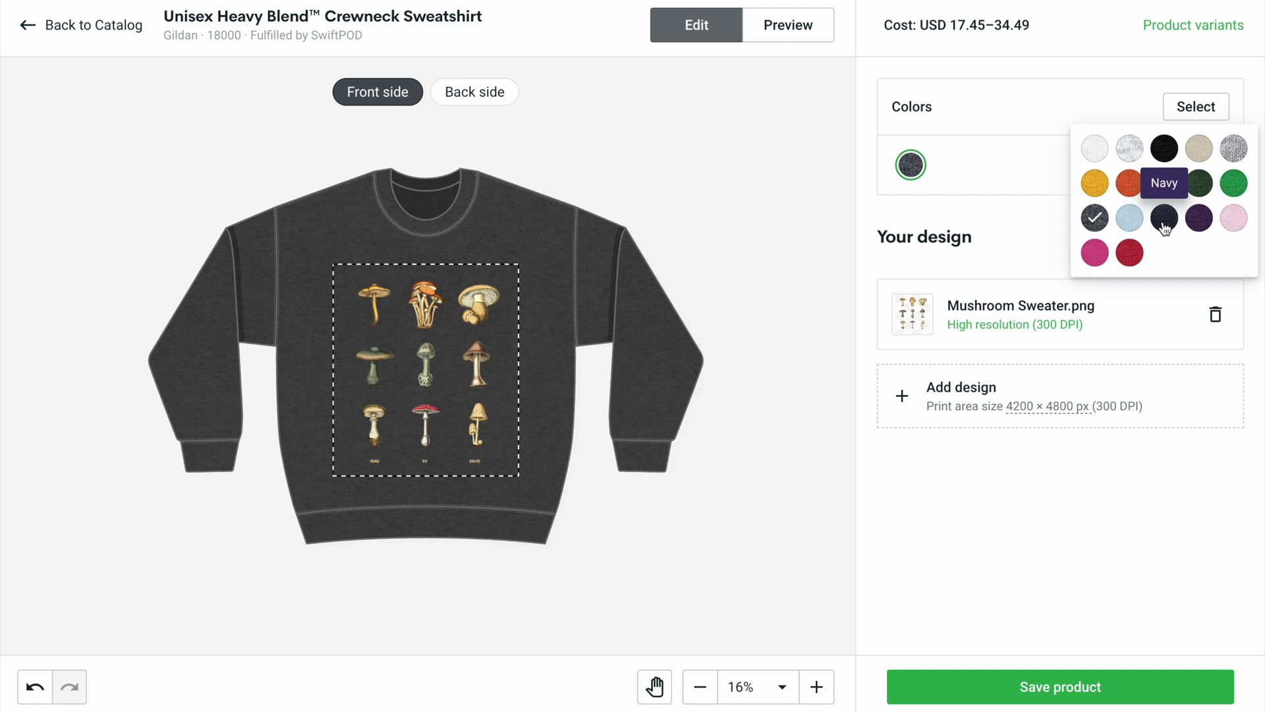
# - Add Forest Green as a sweatshirt colour, remove Dark Heather, and open the product preview
pyautogui.click(1200, 184)
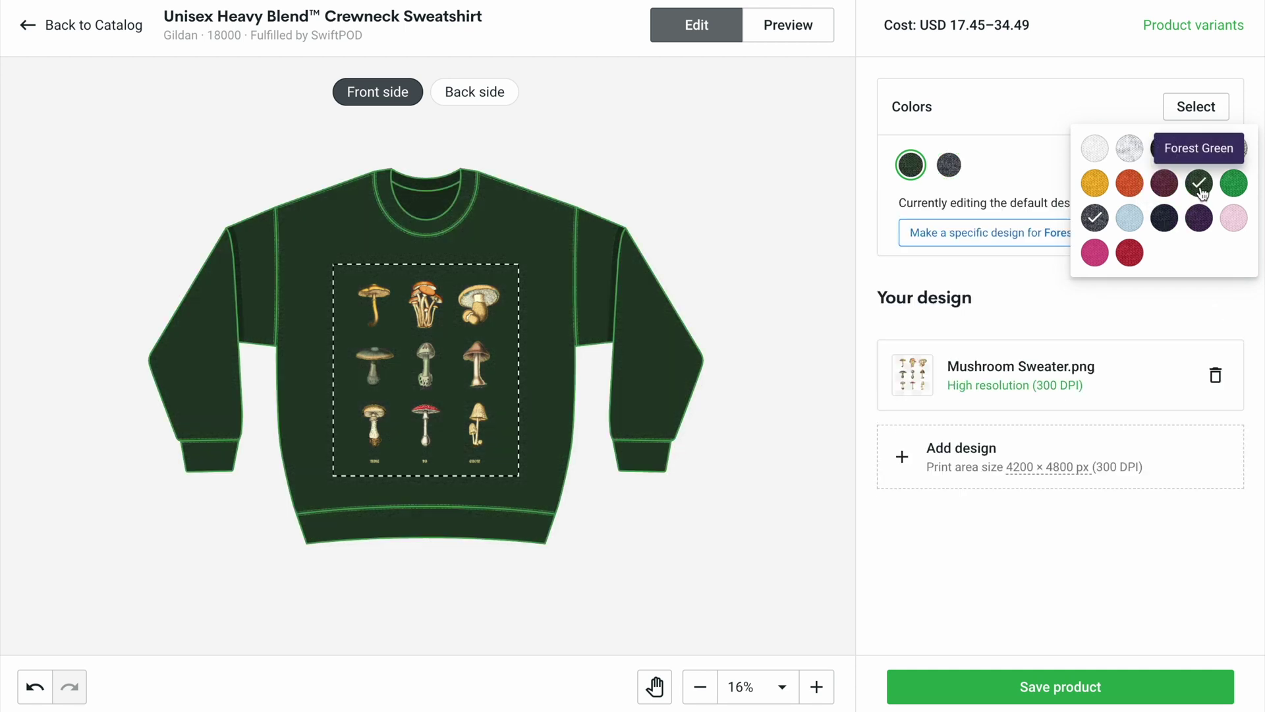
pyautogui.click(1094, 216)
pyautogui.click(814, 33)
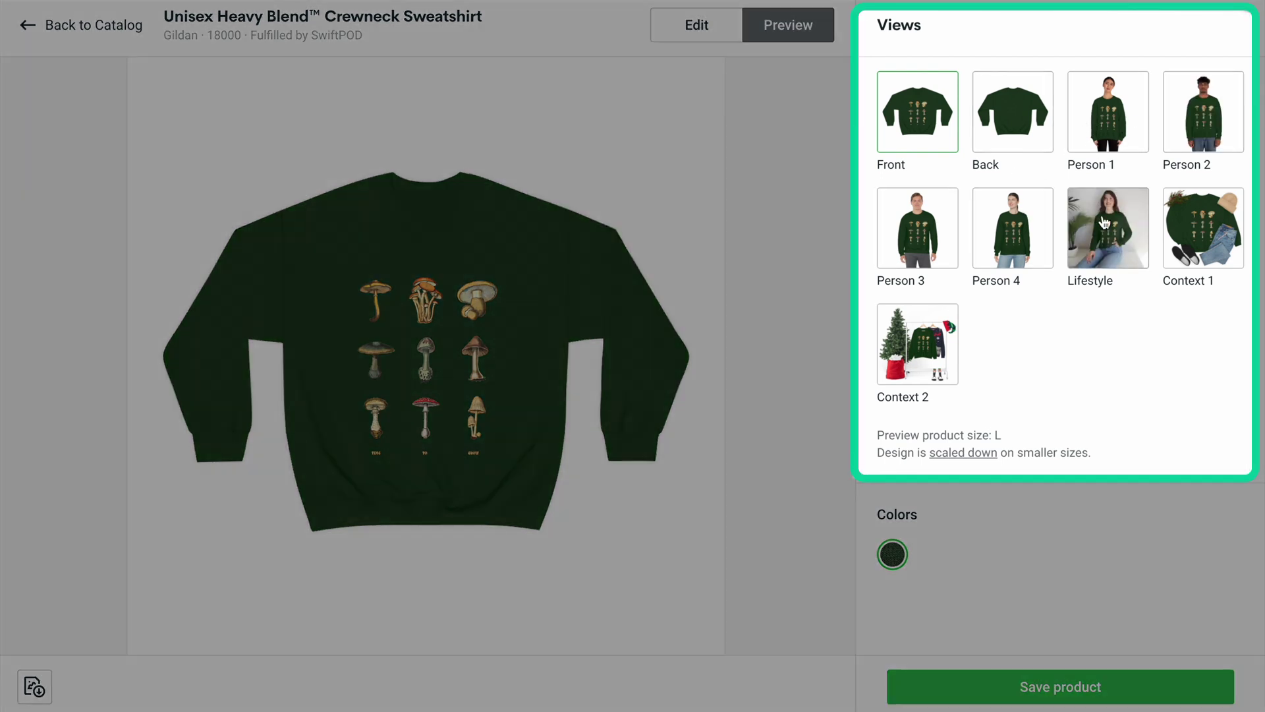
# - Check the Forest Green sweatshirt in the Lifestyle mockup, and replace Forest Green with Dark Heather as the only colour variant
pyautogui.click(1104, 223)
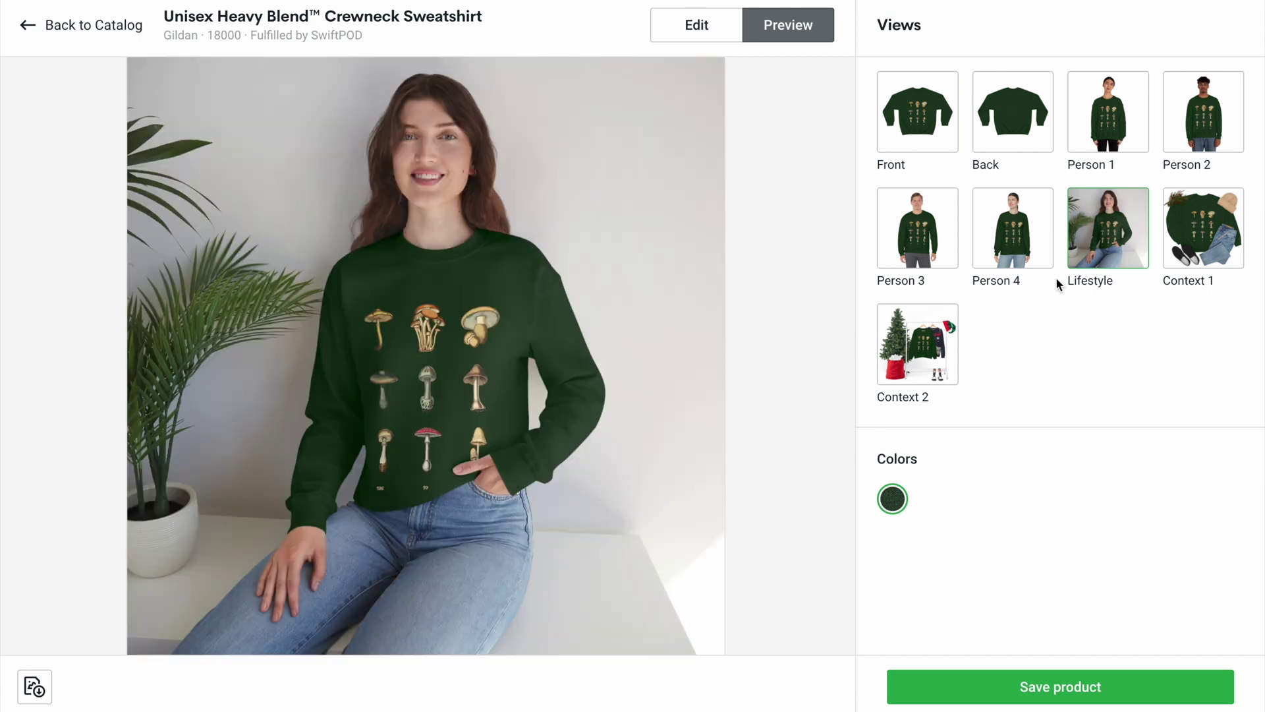
pyautogui.click(725, 24)
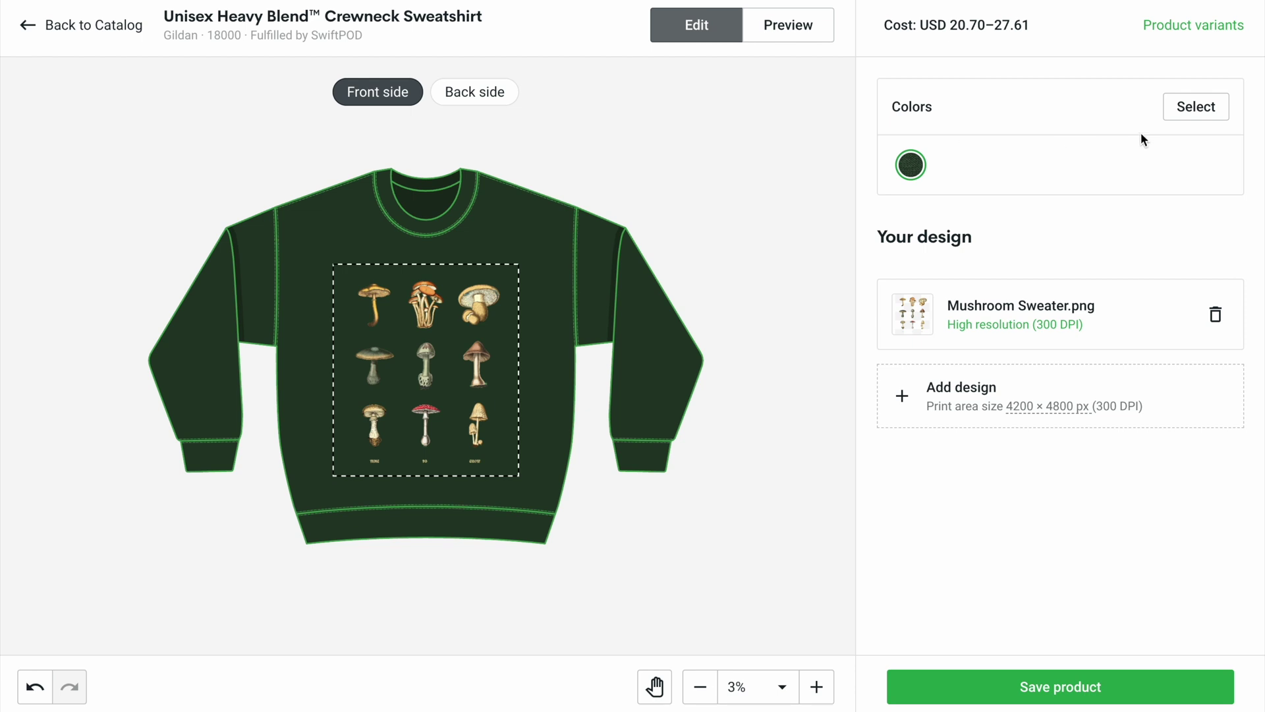
pyautogui.click(1190, 111)
pyautogui.click(1095, 220)
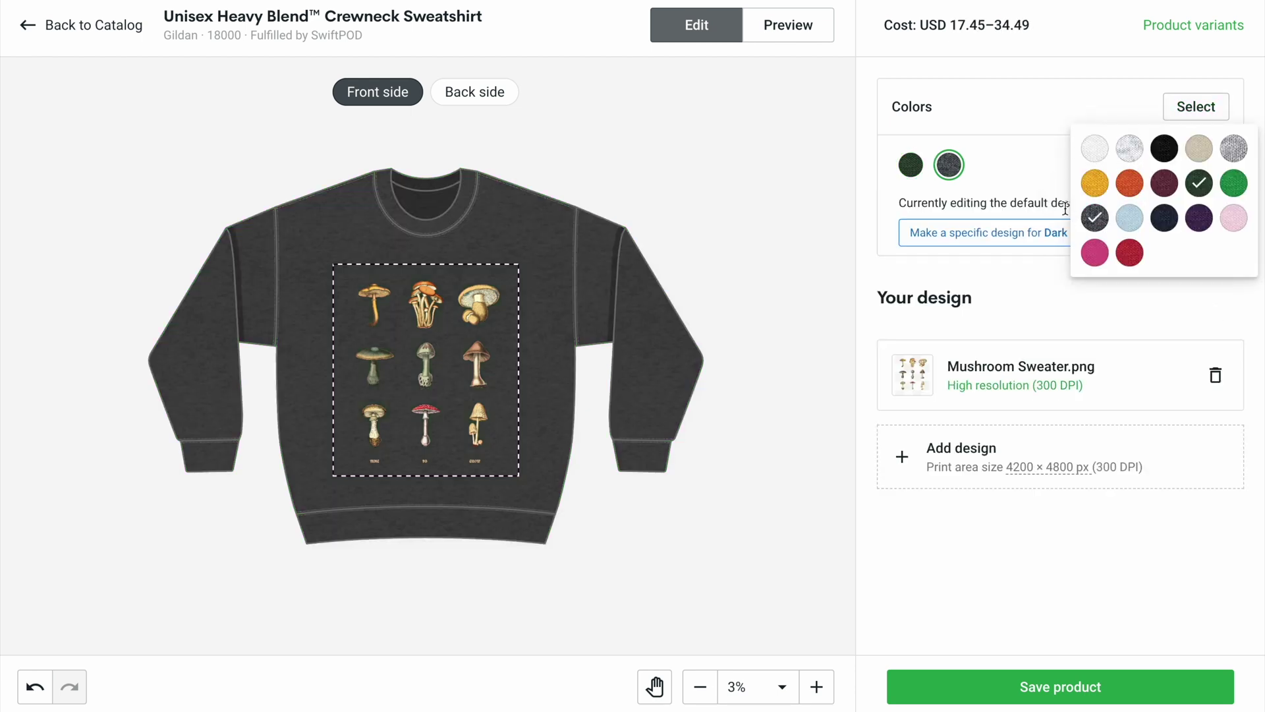
pyautogui.click(1198, 187)
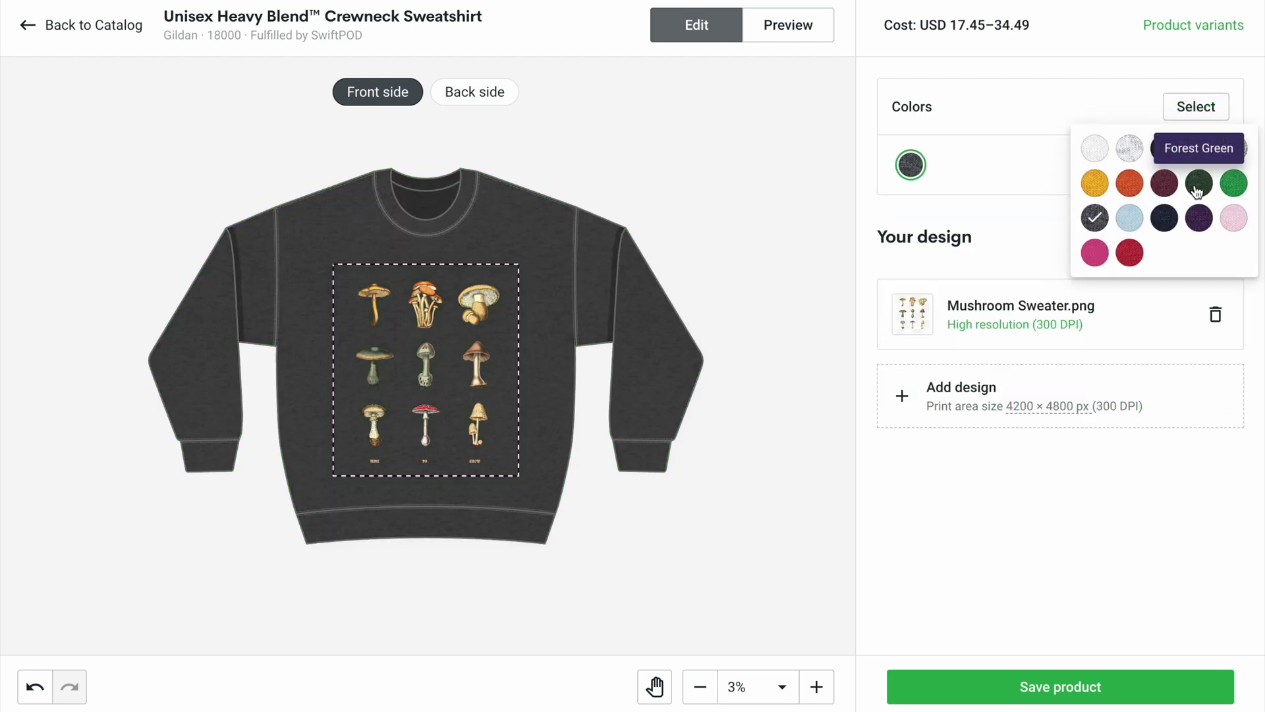
pyautogui.click(1132, 91)
# - Preview the Dark Heather sweatshirt in the Lifestyle and Person 2 mockups, and save the product
pyautogui.click(818, 30)
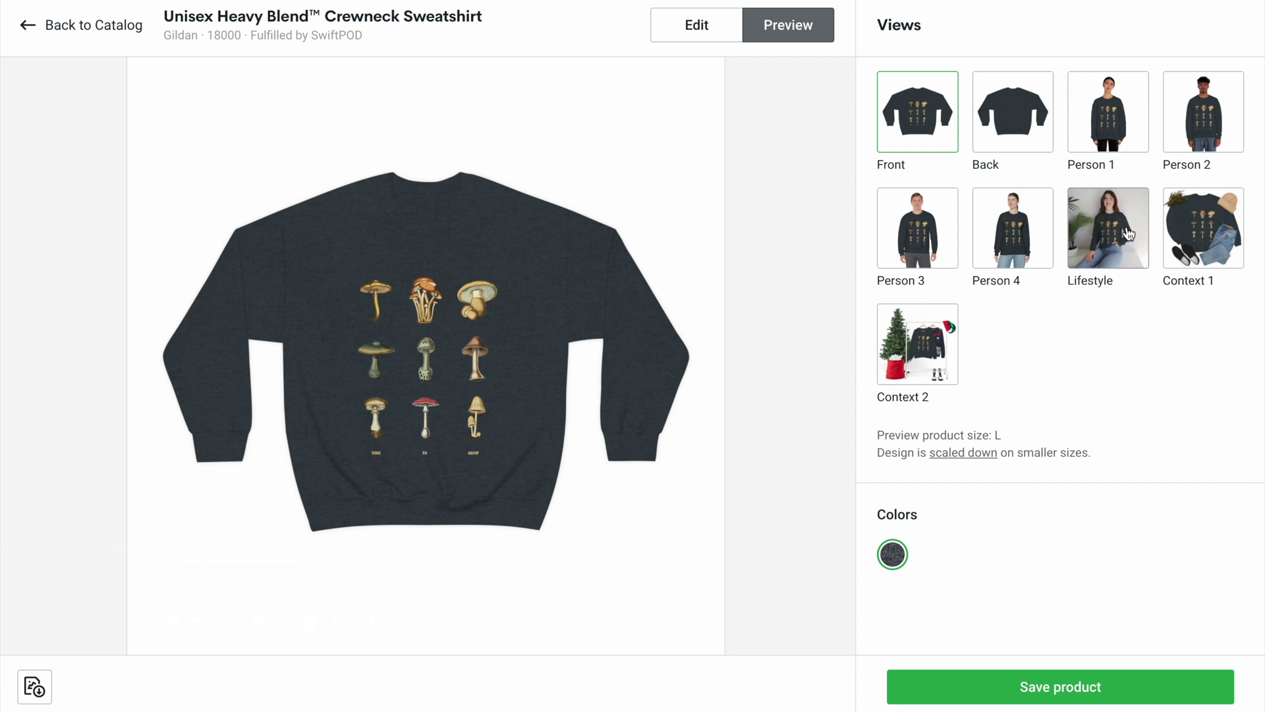
pyautogui.click(1114, 243)
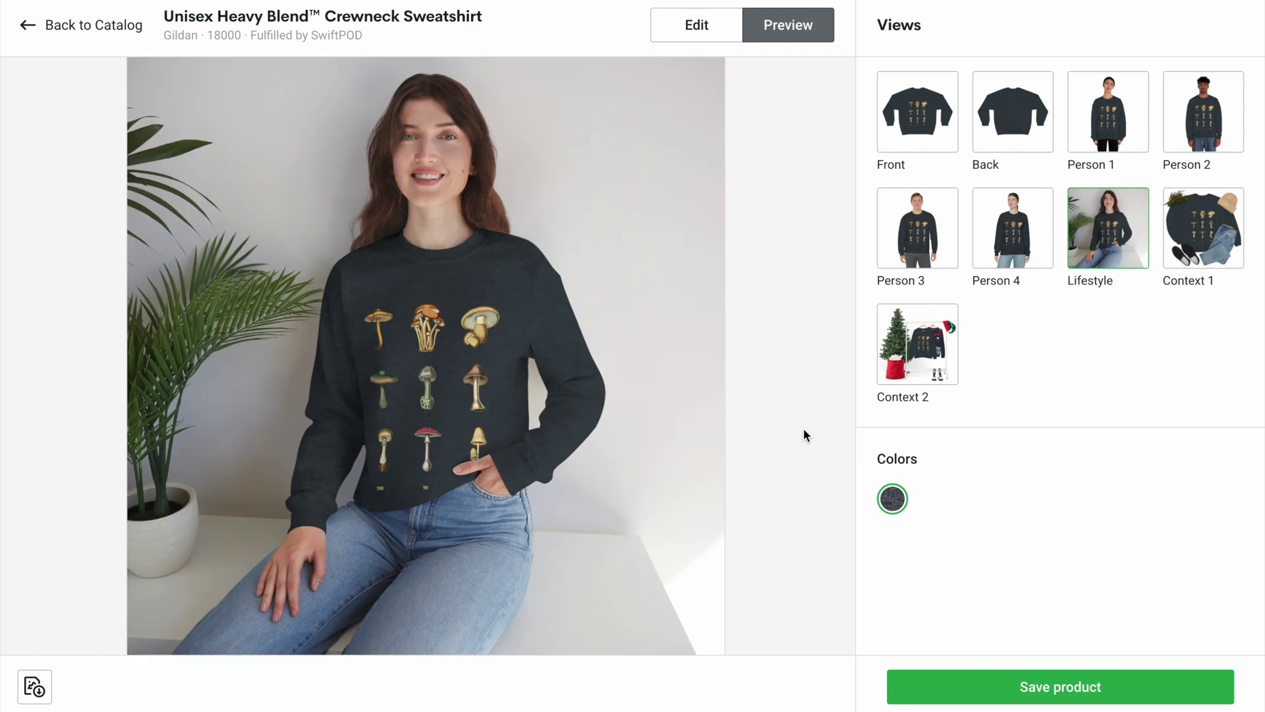
pyautogui.click(1203, 112)
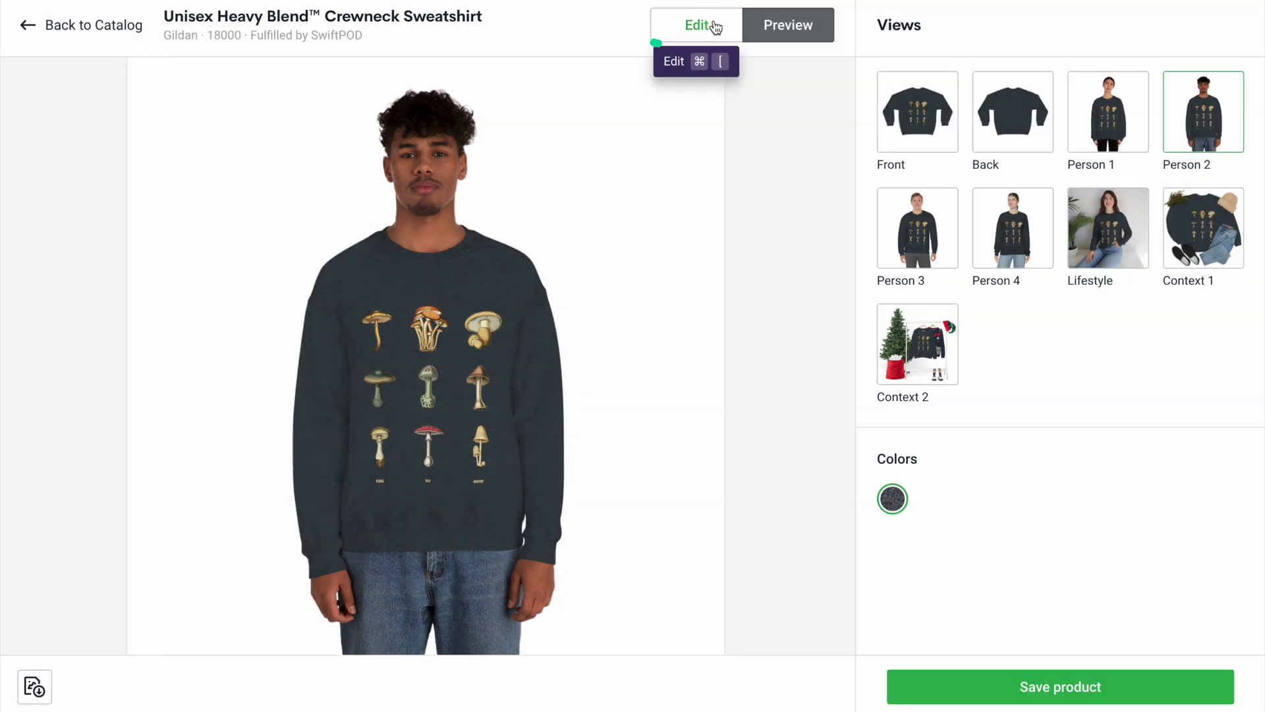
pyautogui.click(715, 28)
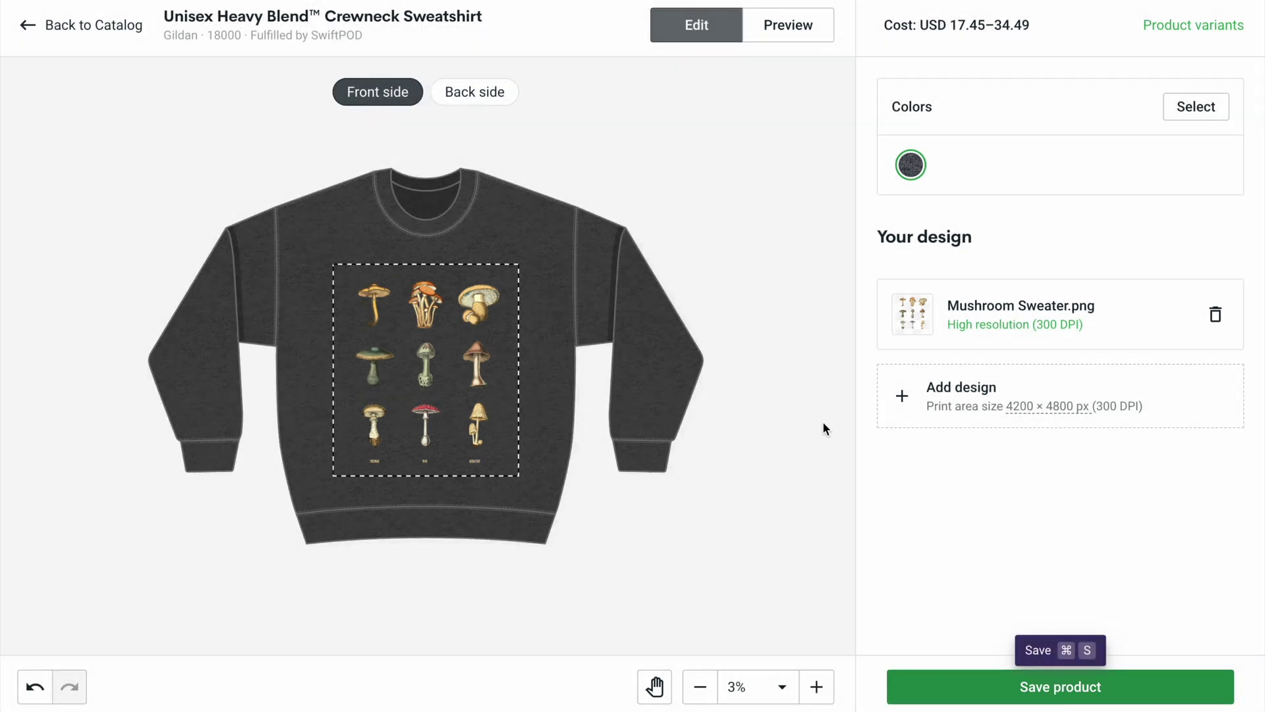
pyautogui.click(1060, 691)
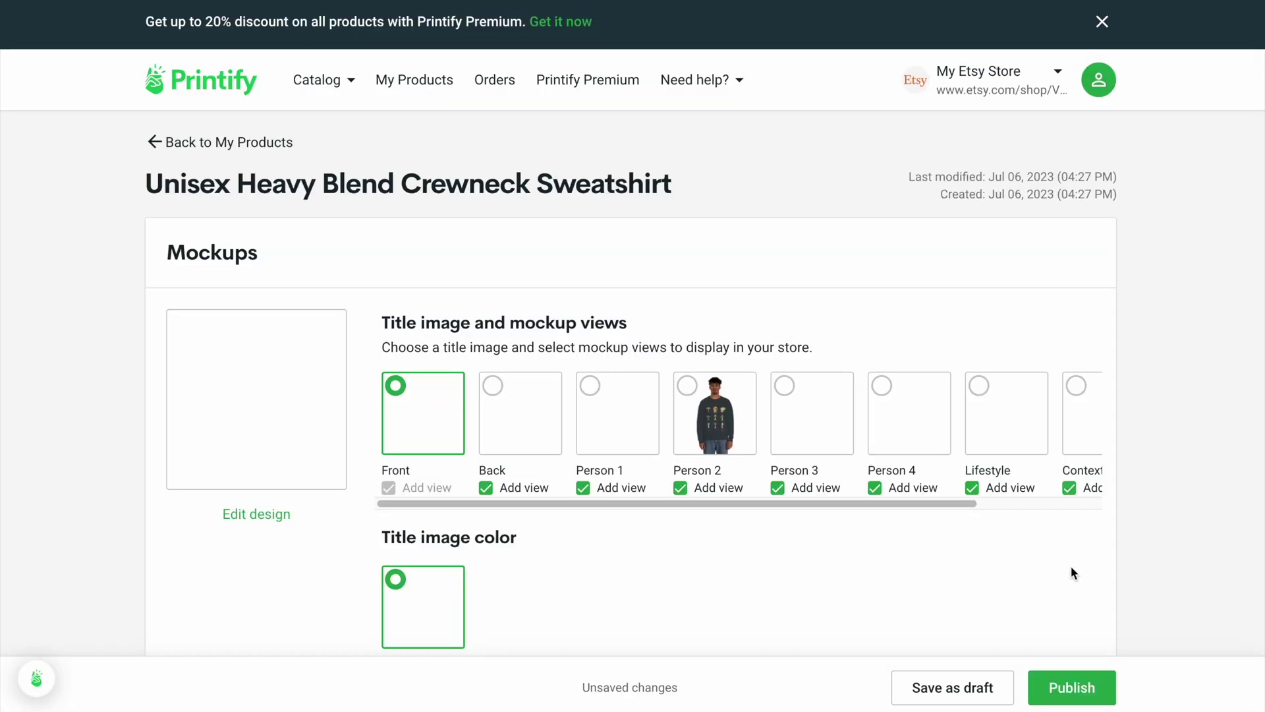
# - Look over the saved product's mockups, description, shipping profile, variant prices and publishing settings
pyautogui.scroll(-4, 1163, 441)
pyautogui.scroll(-4, 1162, 437)
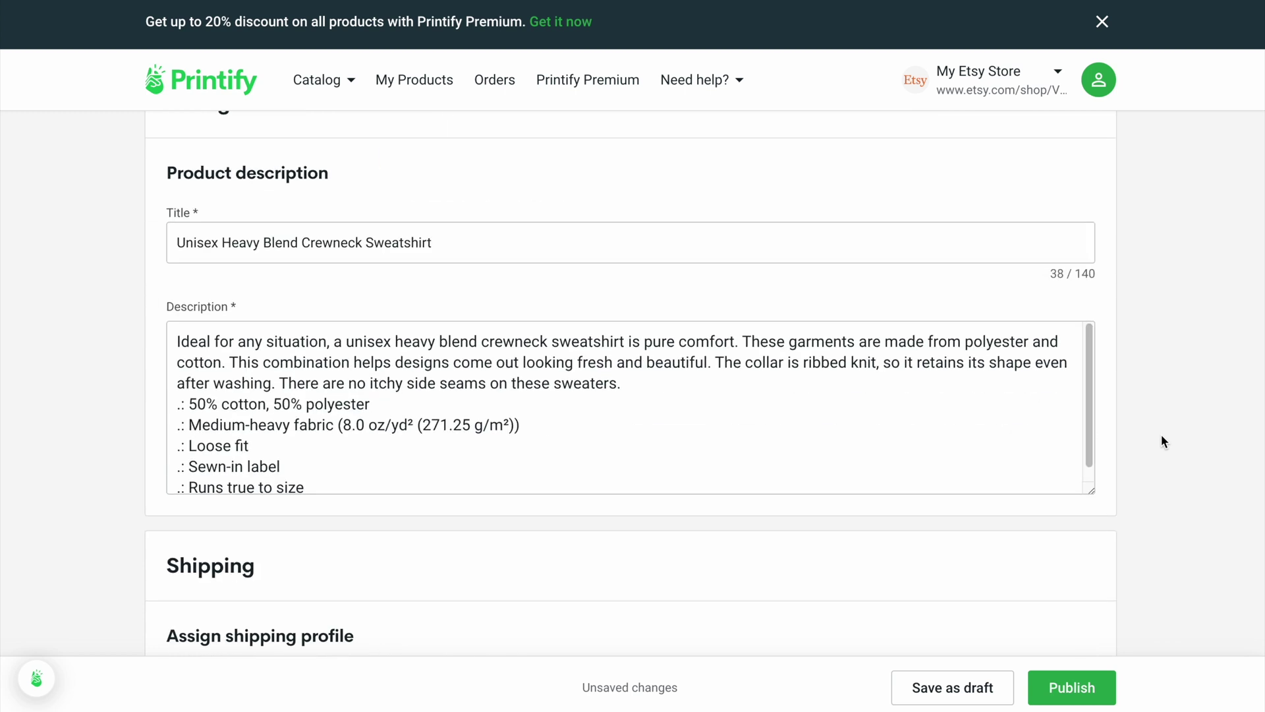
pyautogui.scroll(-10, 1162, 438)
pyautogui.scroll(-10, 1161, 440)
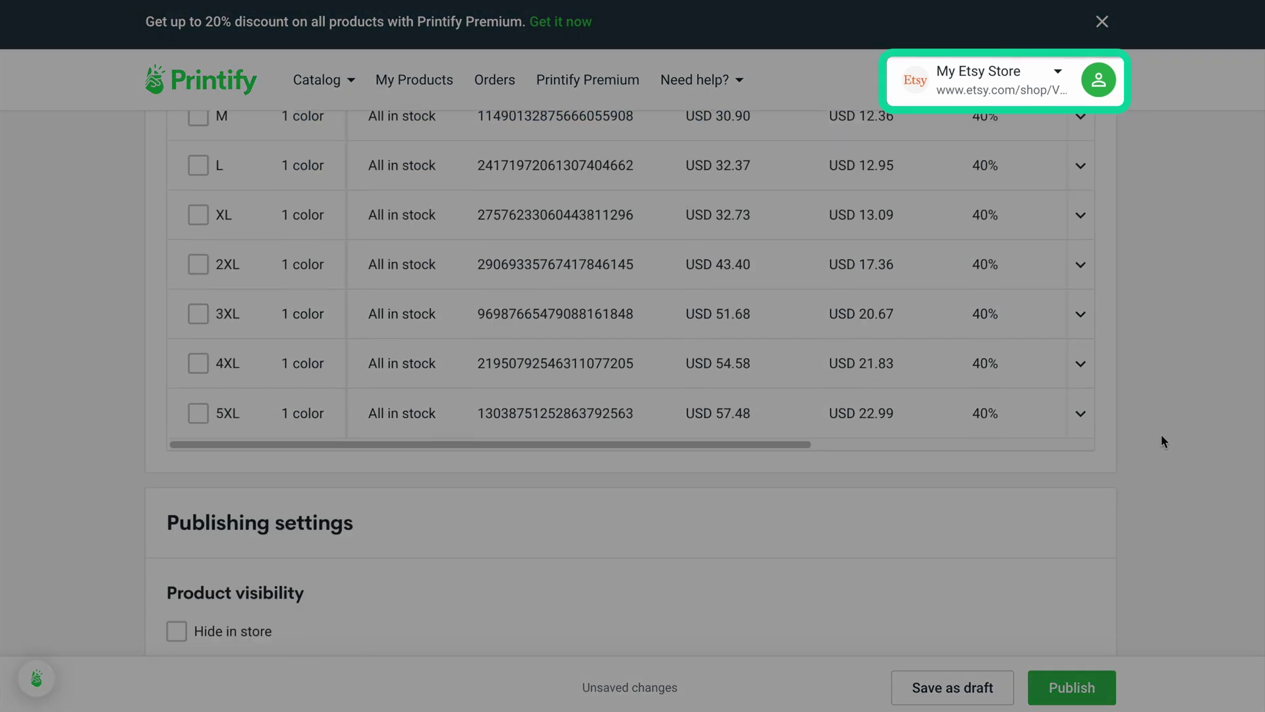
pyautogui.scroll(7, 1161, 440)
pyautogui.scroll(15, 1162, 436)
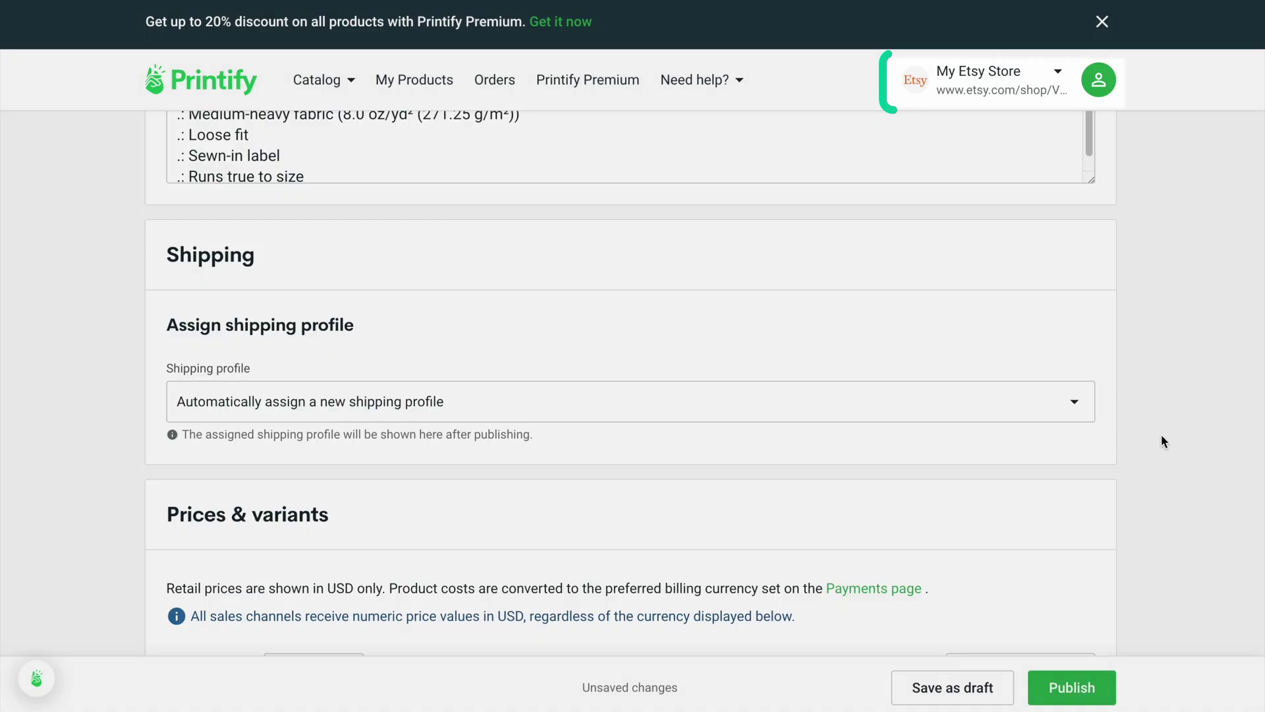
pyautogui.scroll(2, 1161, 440)
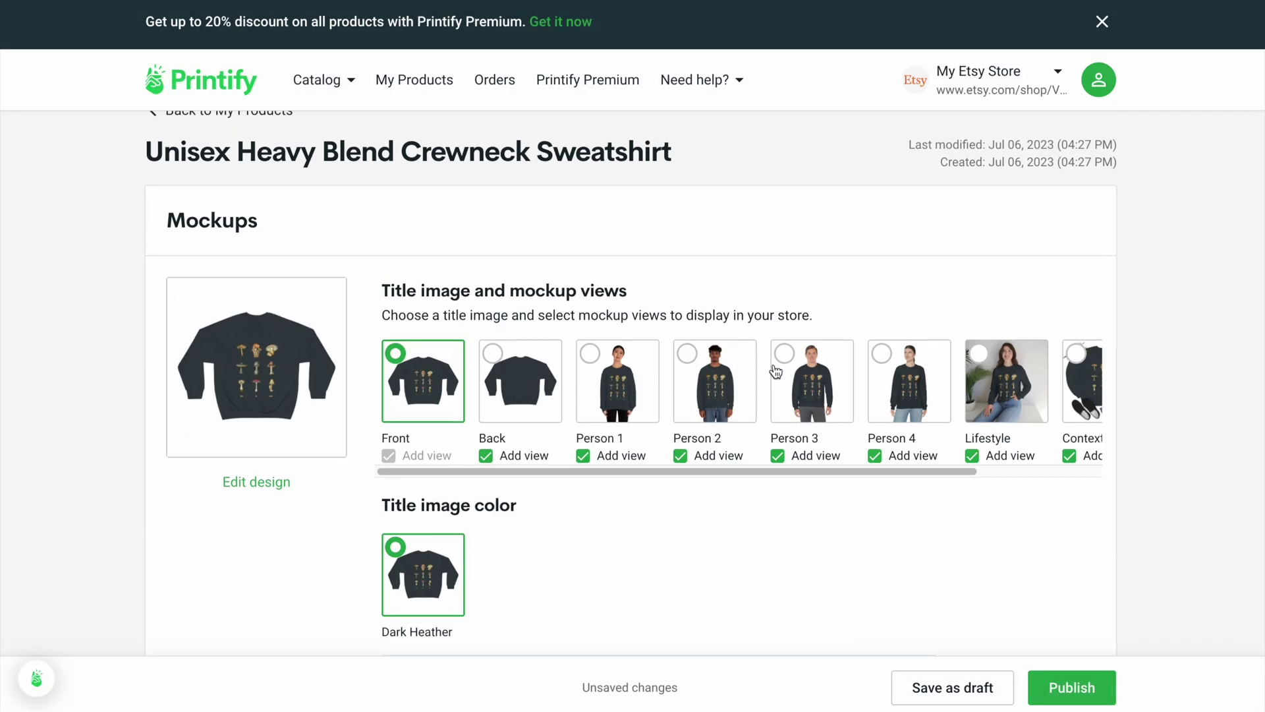
# - Make the Lifestyle mockup the title image and exclude the Back, Person 2, Person 3 and Person 4 views from the listing
pyautogui.click(832, 353)
pyautogui.click(486, 456)
pyautogui.click(680, 456)
pyautogui.click(778, 456)
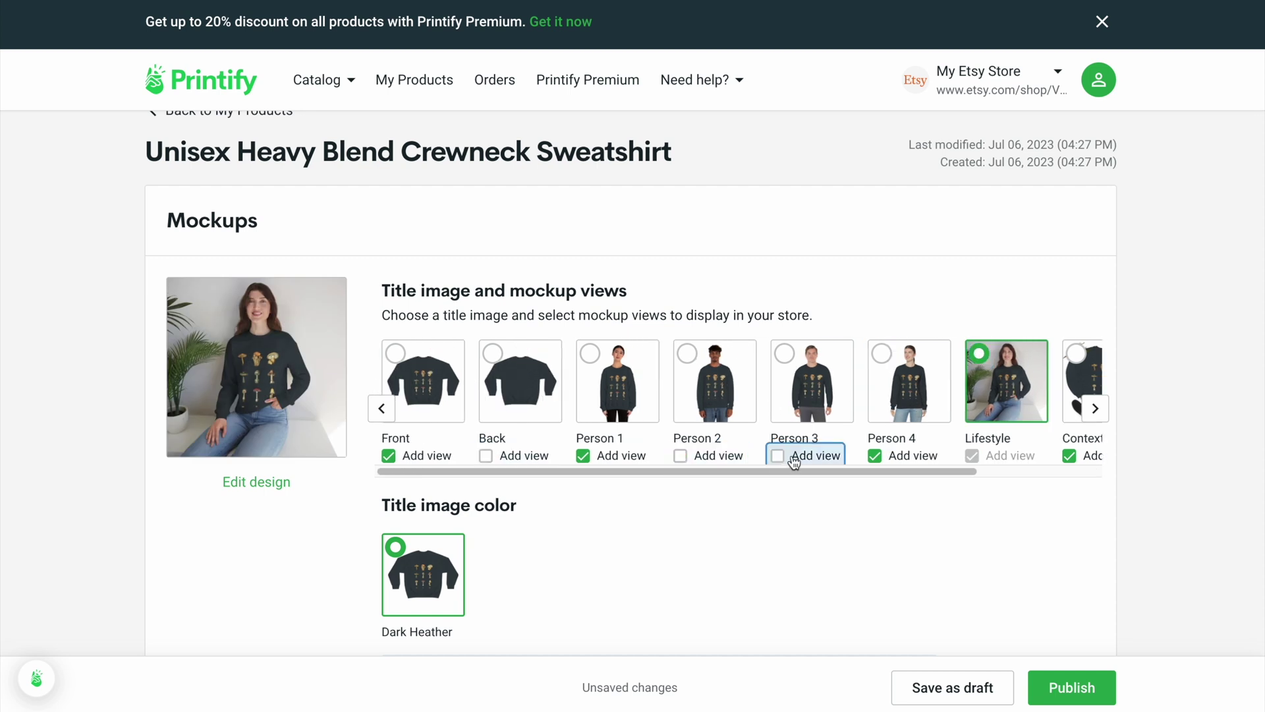
pyautogui.click(874, 455)
# - Switch to eRank and examine the titles and tags of competing Etsy listings for "mushroom sweater"
pyautogui.scroll(-9, 499, 420)
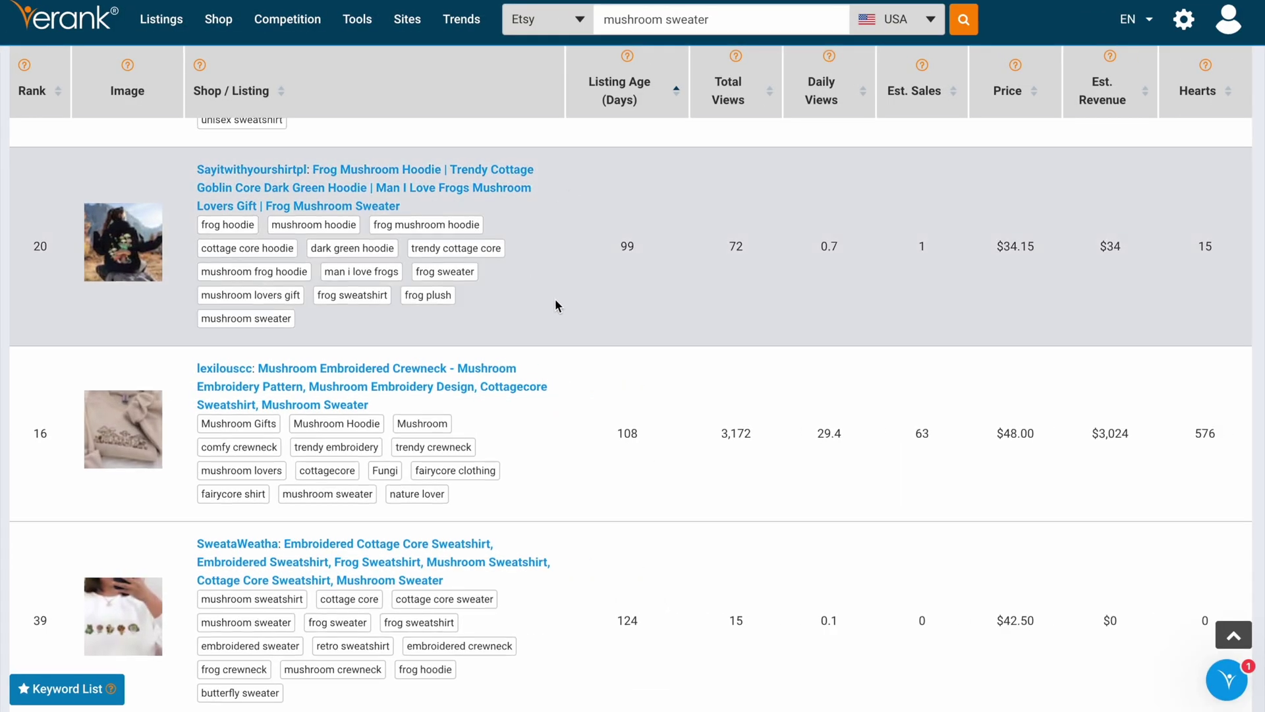
pyautogui.scroll(1, 556, 300)
pyautogui.scroll(6, 556, 299)
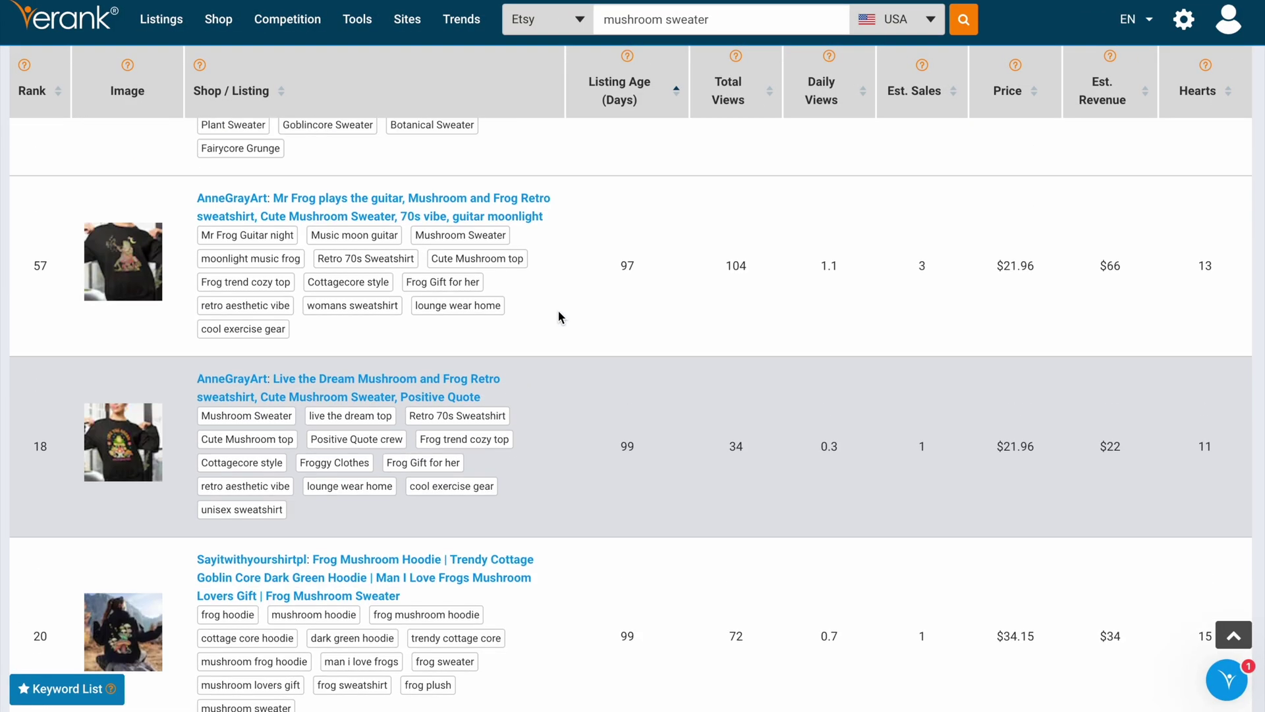
pyautogui.scroll(2, 559, 310)
pyautogui.scroll(-5, 559, 313)
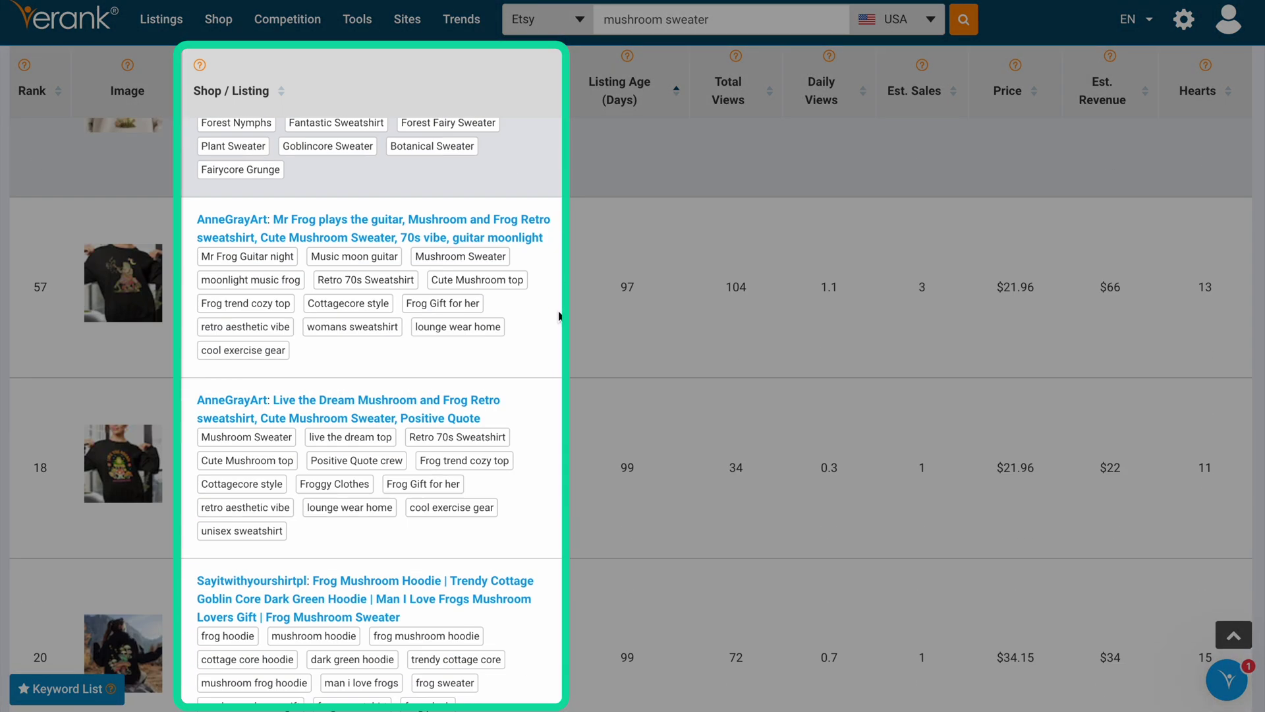
pyautogui.scroll(-3, 559, 313)
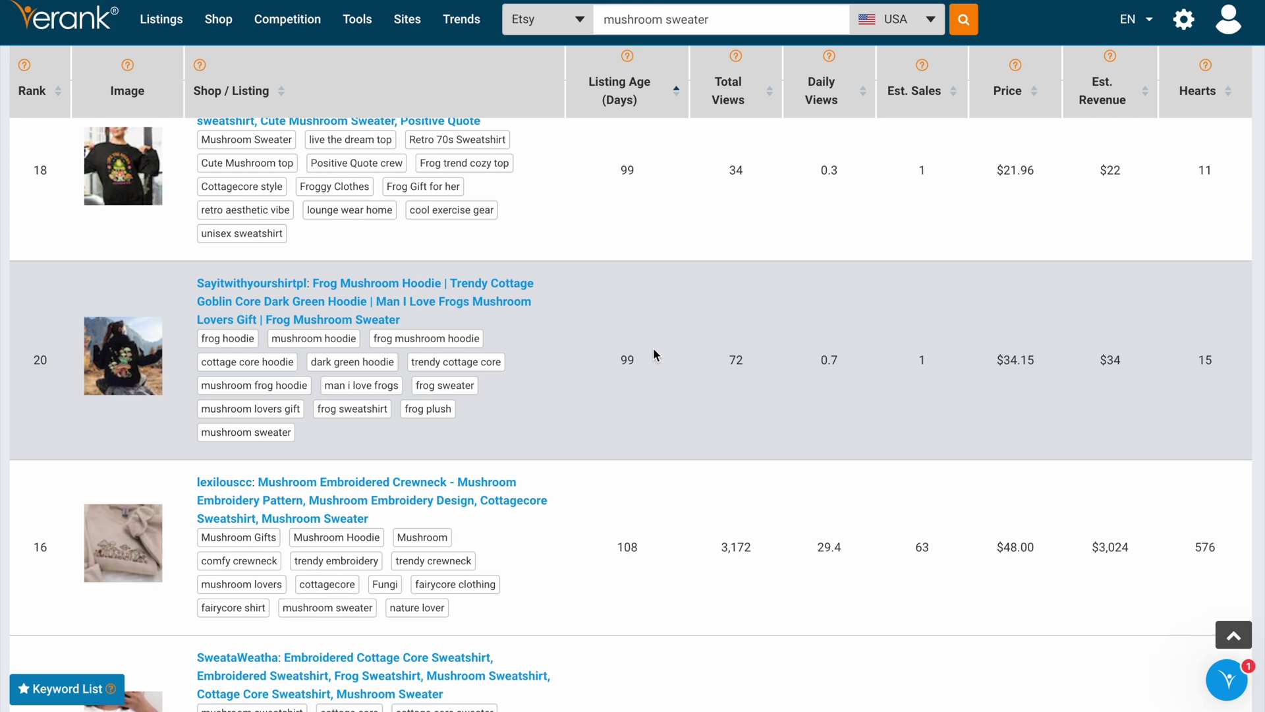
pyautogui.scroll(-1, 654, 349)
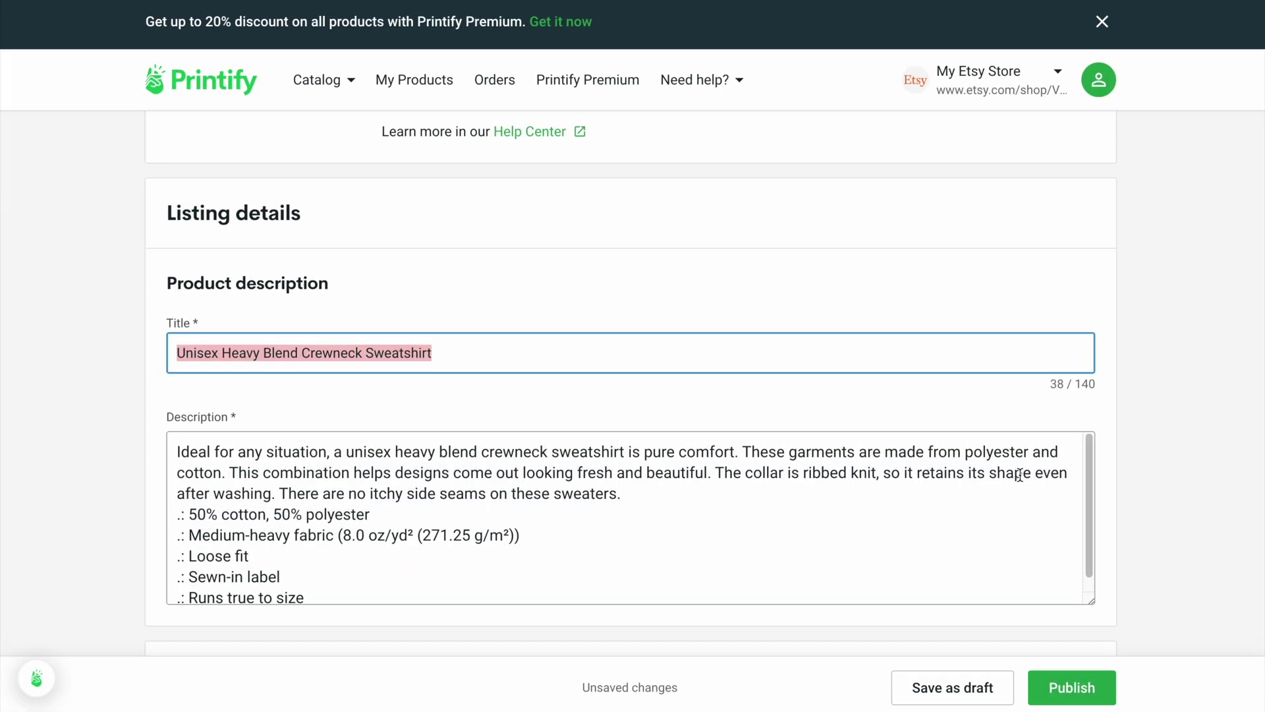
# - Title the Printify listing "Magic Mushroom Sweater, Vintage Forrest Fungi Sweater, Cottagecore Forrest Sweater, Nature Lover Crewneck, Botanical Mushroom Sweater, Fungi"
pyautogui.write('Magic Mushr')
pyautogui.write('oom Sweater, Vintage Forrest Fungi Sweater,')
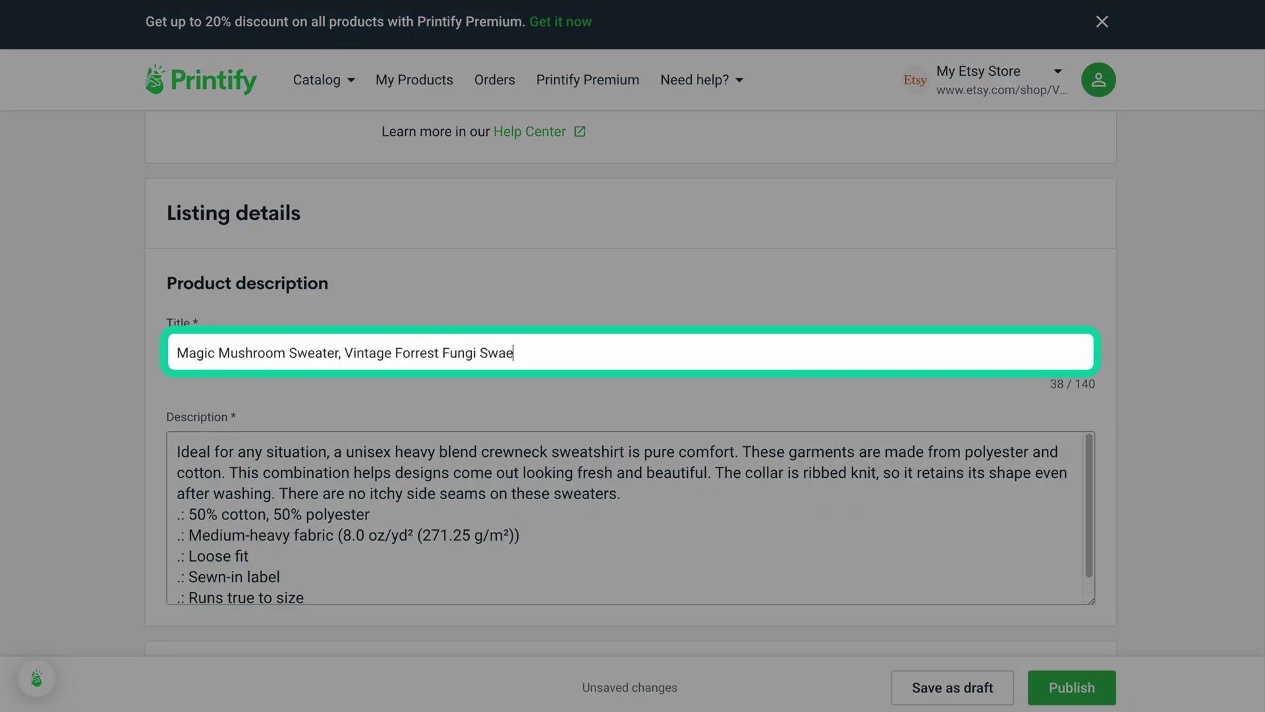
pyautogui.write(' Cottagecore Forrest Sweater, Nature Lover Crewneck')
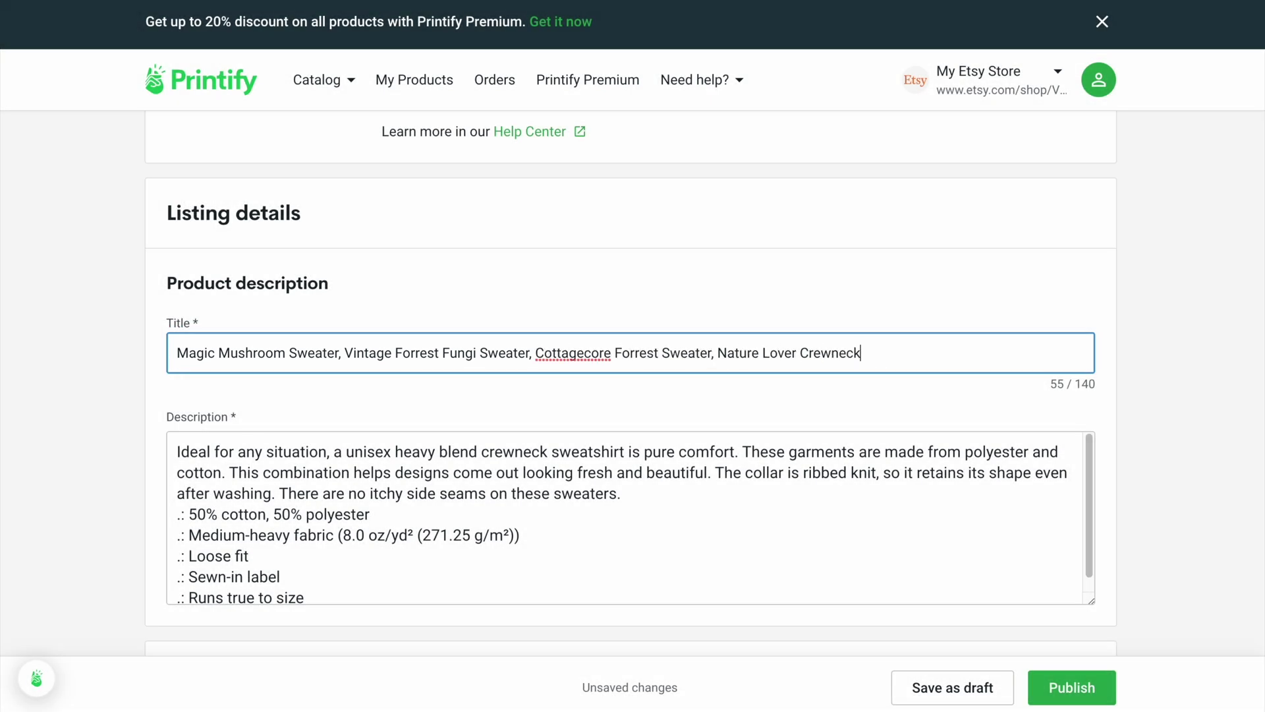
pyautogui.write(', Botanical Mushroom Sweater, ')
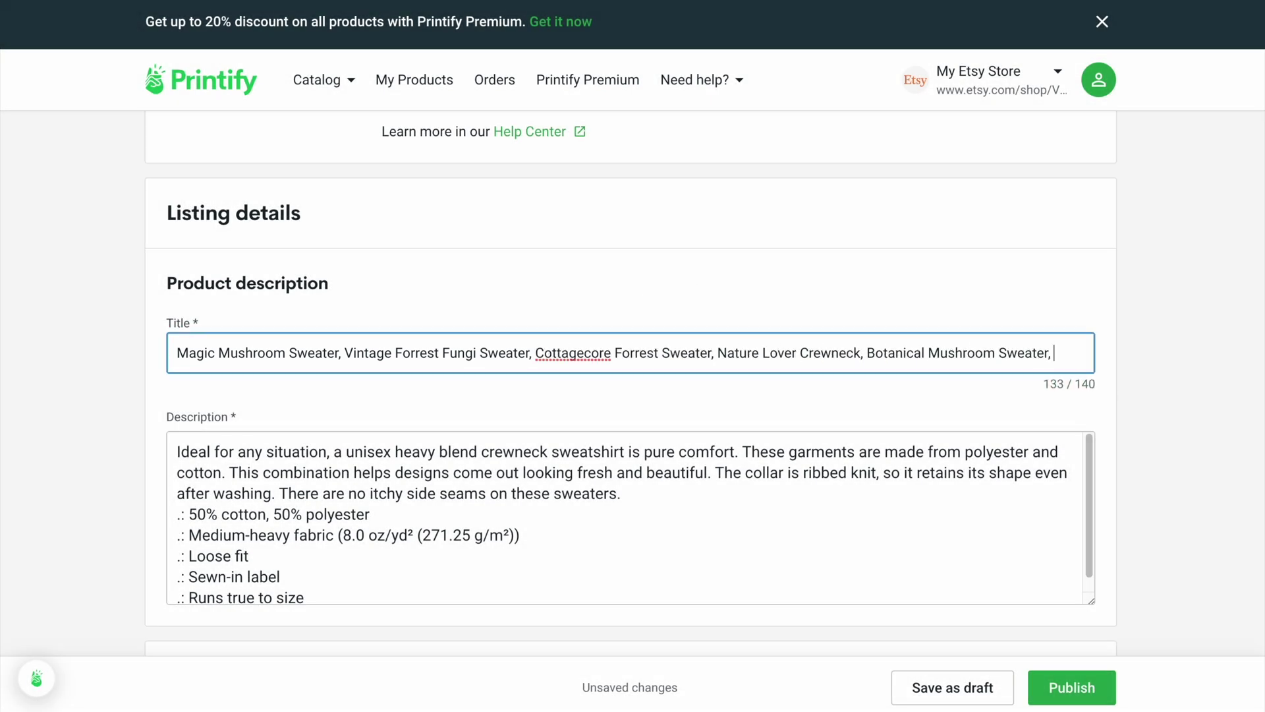
pyautogui.write('Oversized')
pyautogui.hotkey('ctrl', 'BackSpace')
pyautogui.write('M')
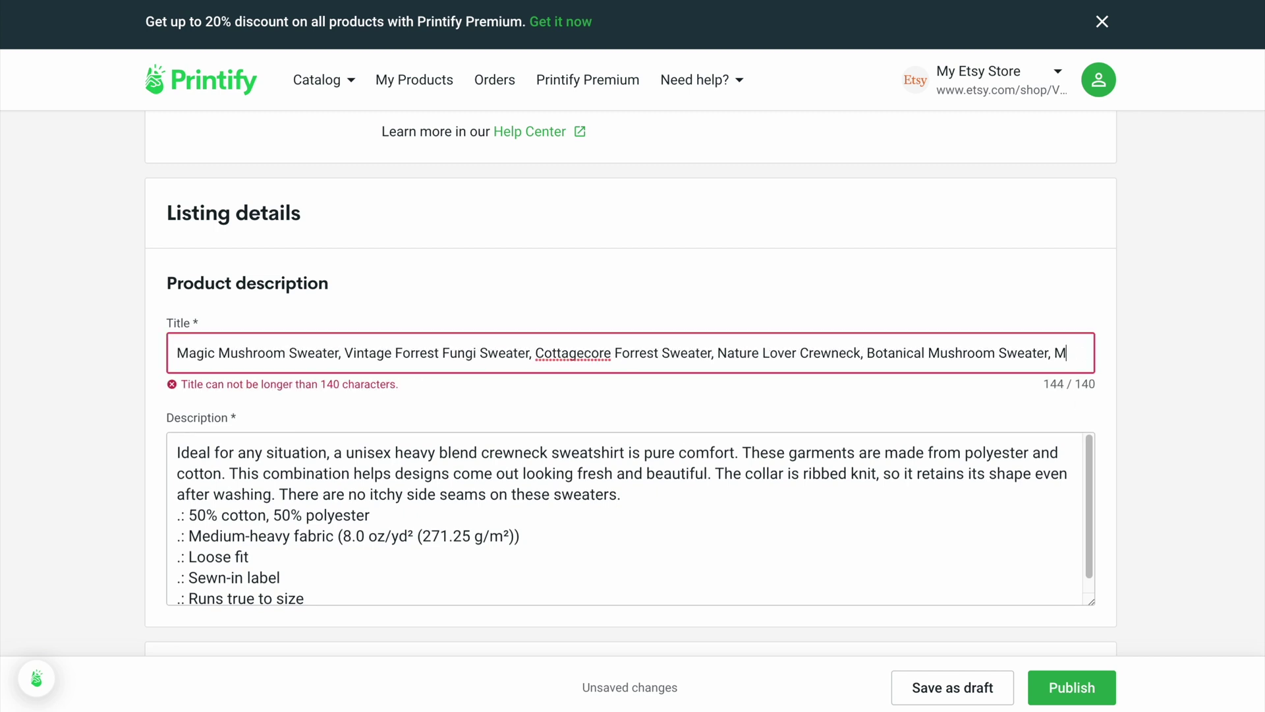
pyautogui.hotkey('ctrl', 'BackSpace')
pyautogui.write('Fungi S')
# - Replace the default product description with the placeholder line "[Title but in sentences]"
pyautogui.scroll(-3, 412, 343)
pyautogui.click(413, 343)
pyautogui.hotkey('ctrl', 'a')
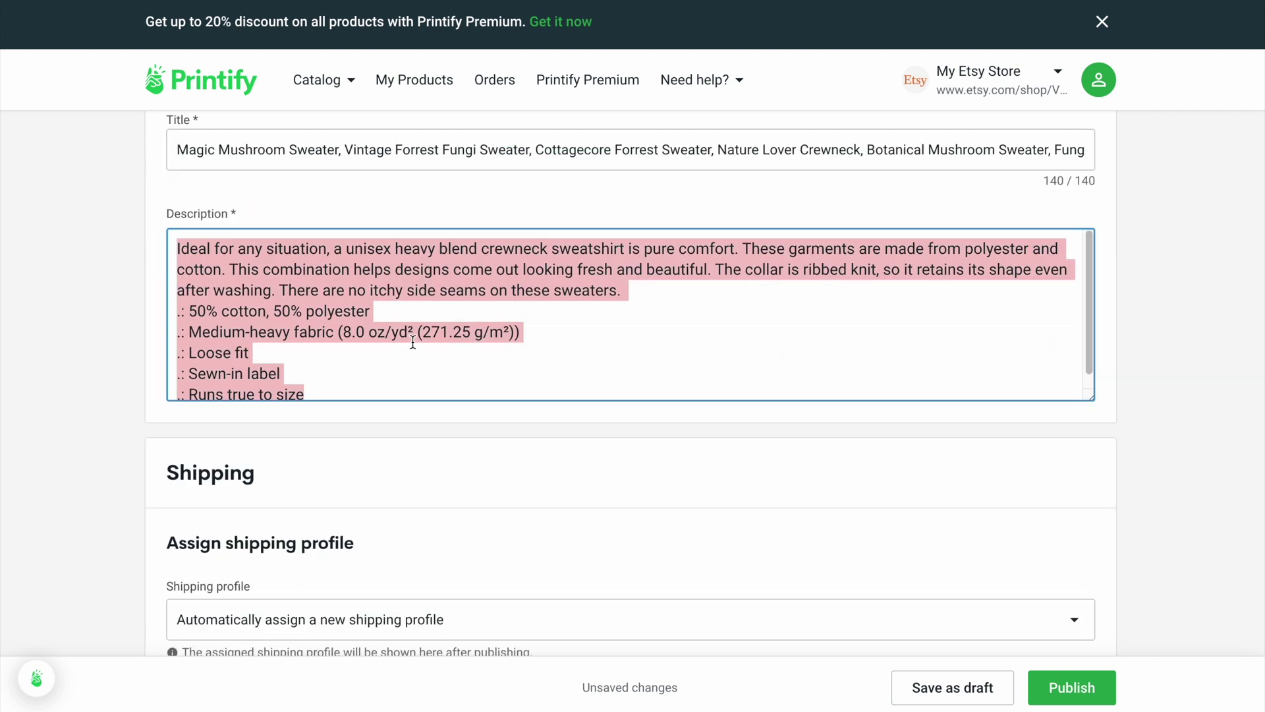
pyautogui.press('BackSpace')
pyautogui.write('[Title but in sen')
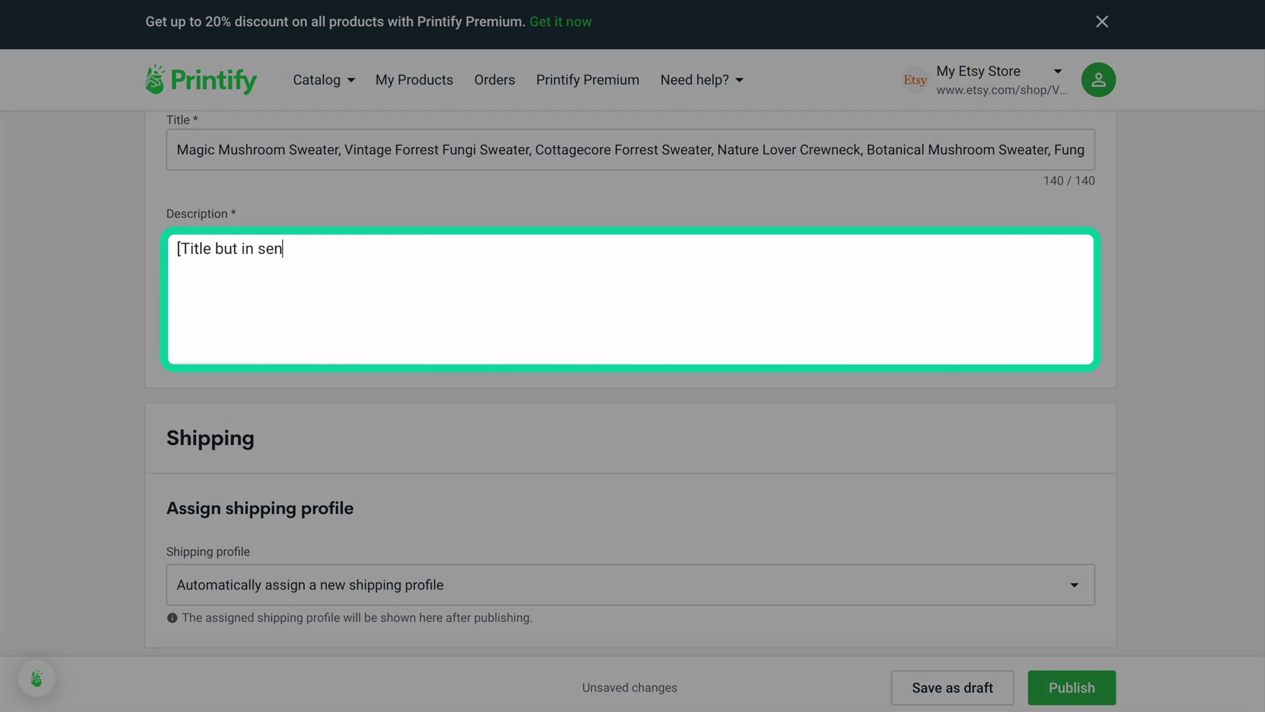
pyautogui.write('tences]')
pyautogui.press('Return')
# - Add the description line "[Who this sweater would be great for, i.e. gift for nature lovers, plant moms, mushroom lovers, etc.]"
pyautogui.write('[Who this sweater would be great for, i.e. gift for nature')
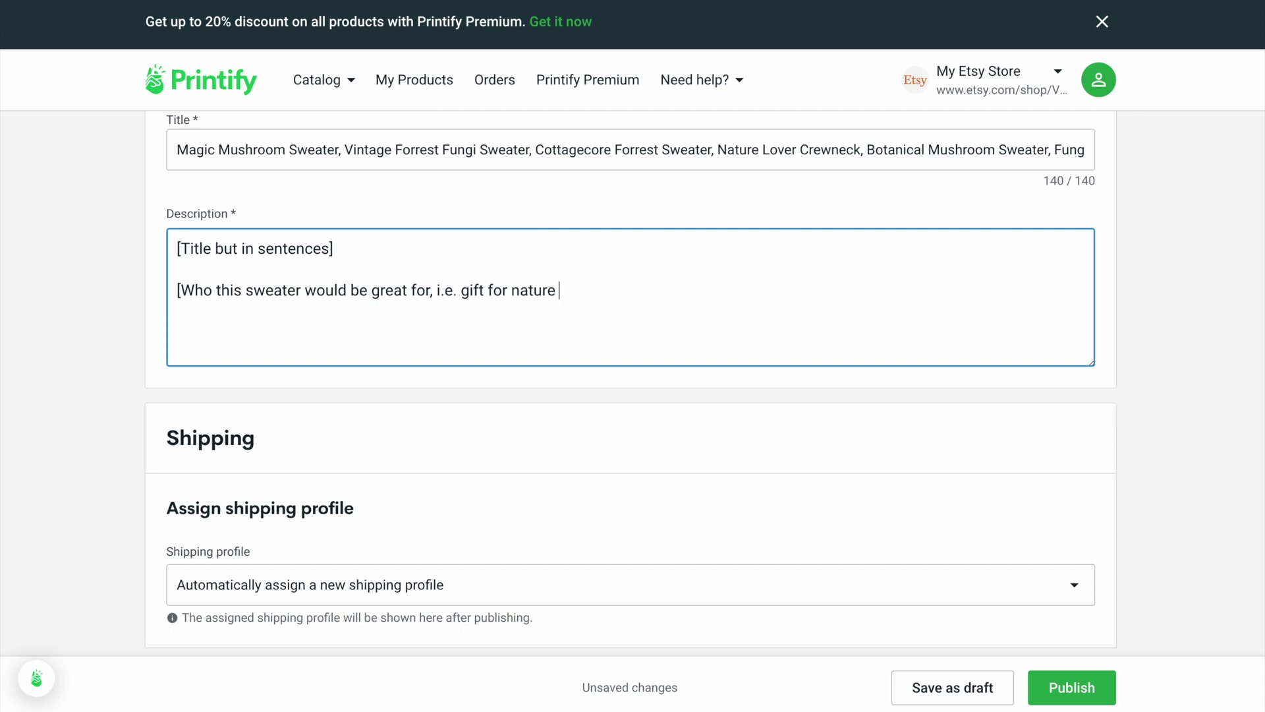
pyautogui.write('lovers, platn')
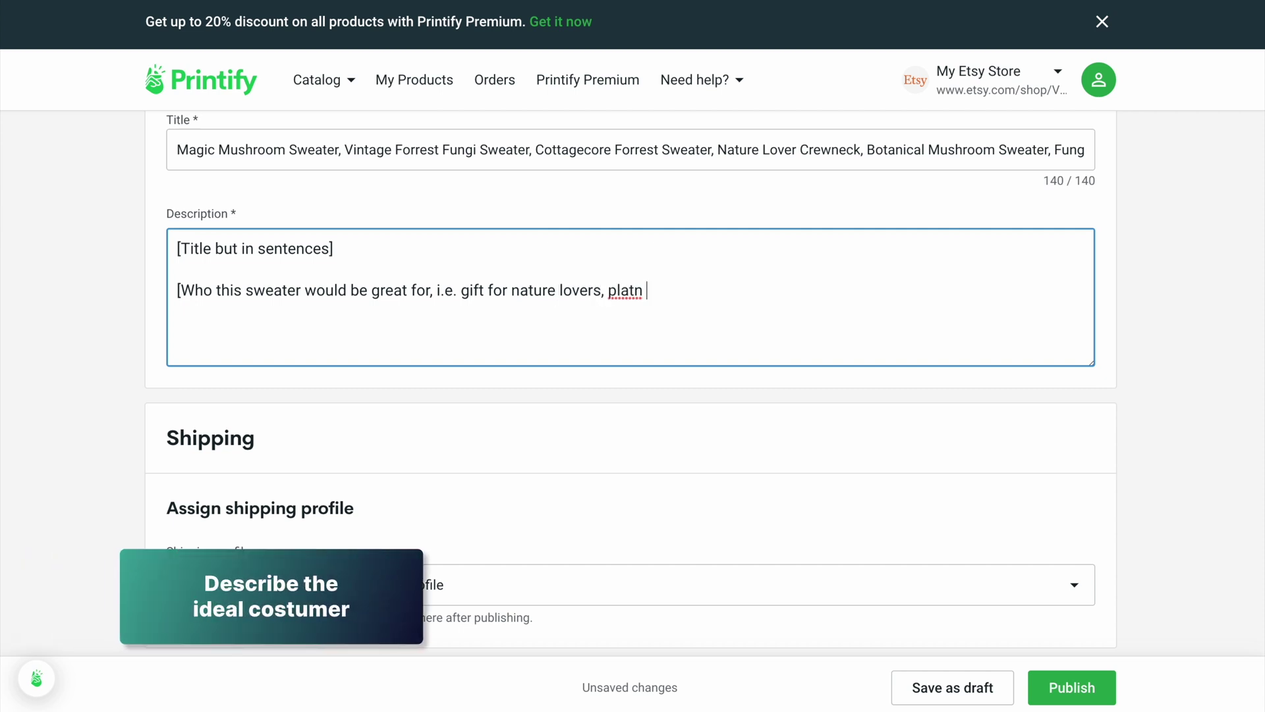
pyautogui.press('BackSpace')
pyautogui.press('BackSpace')
pyautogui.press('BackSpace')
pyautogui.write('nt moms, ')
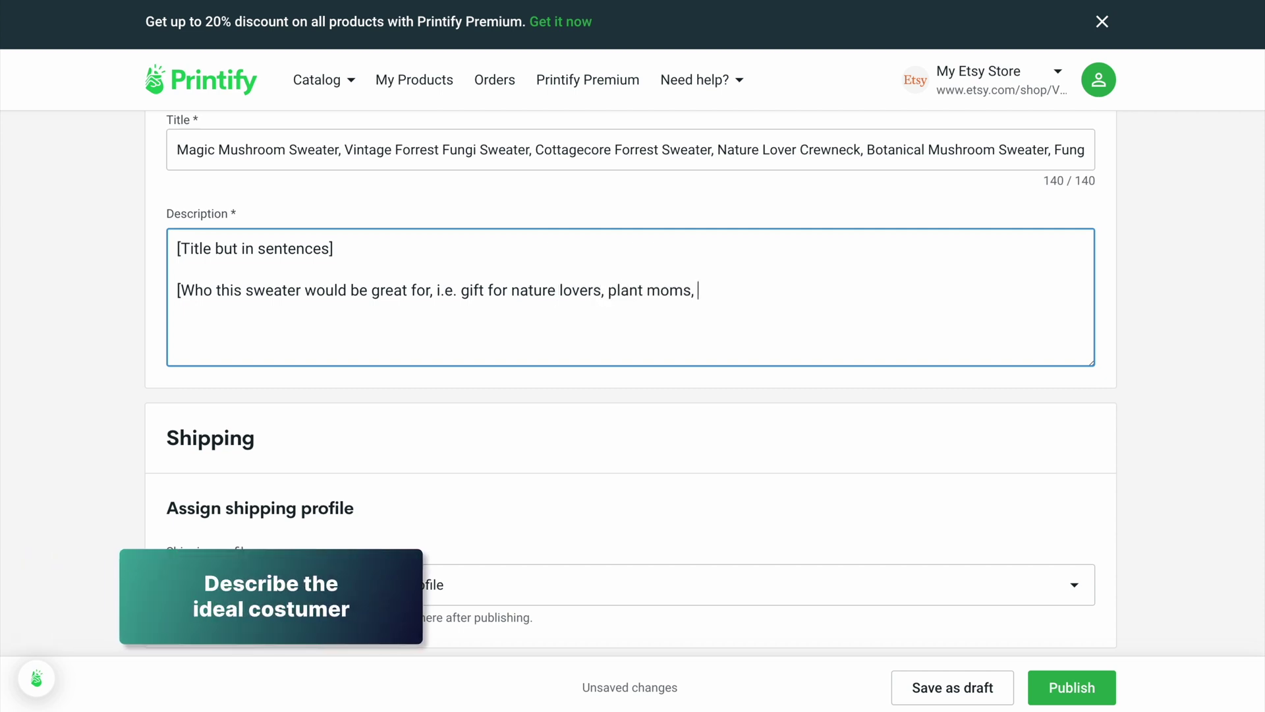
pyautogui.write('mushroom lovers, etc.')
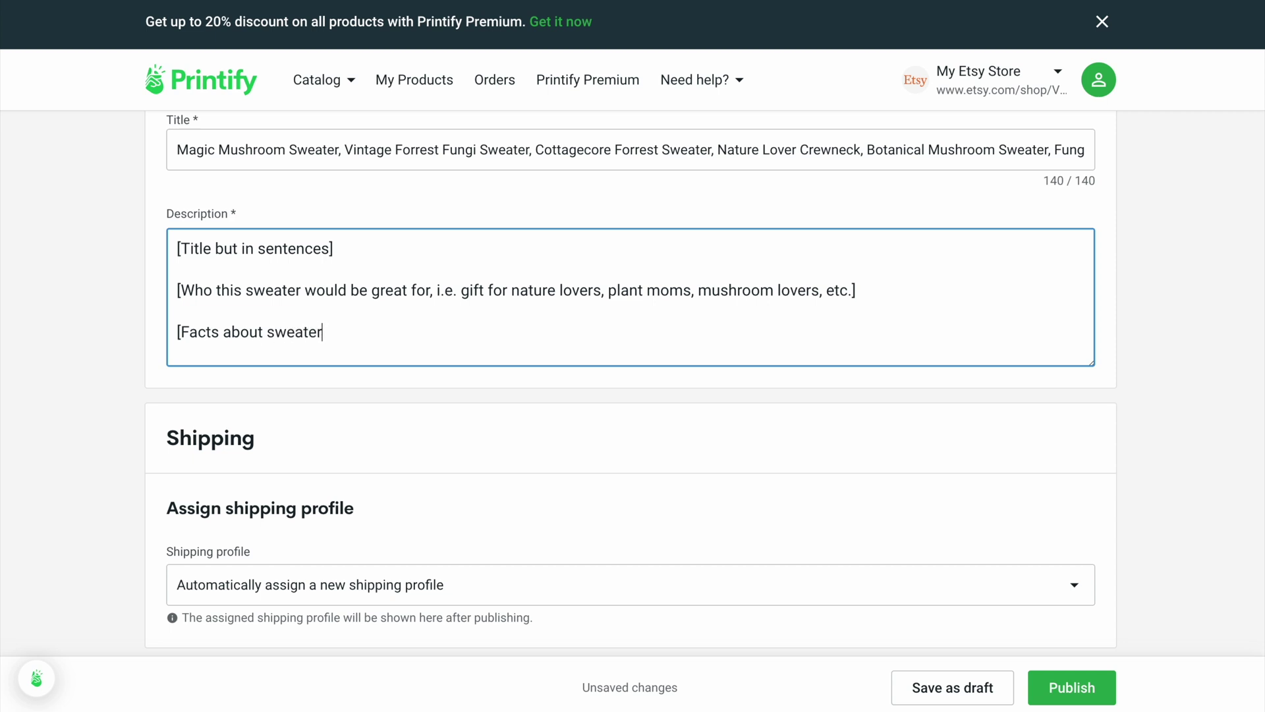
# - Add a "[Facts about sweater]" section to the description listing "100% cotton", "Gildan 18000", "One color only (Dark Grey)" and "etc."
pyautogui.write(']')
pyautogui.press('Return')
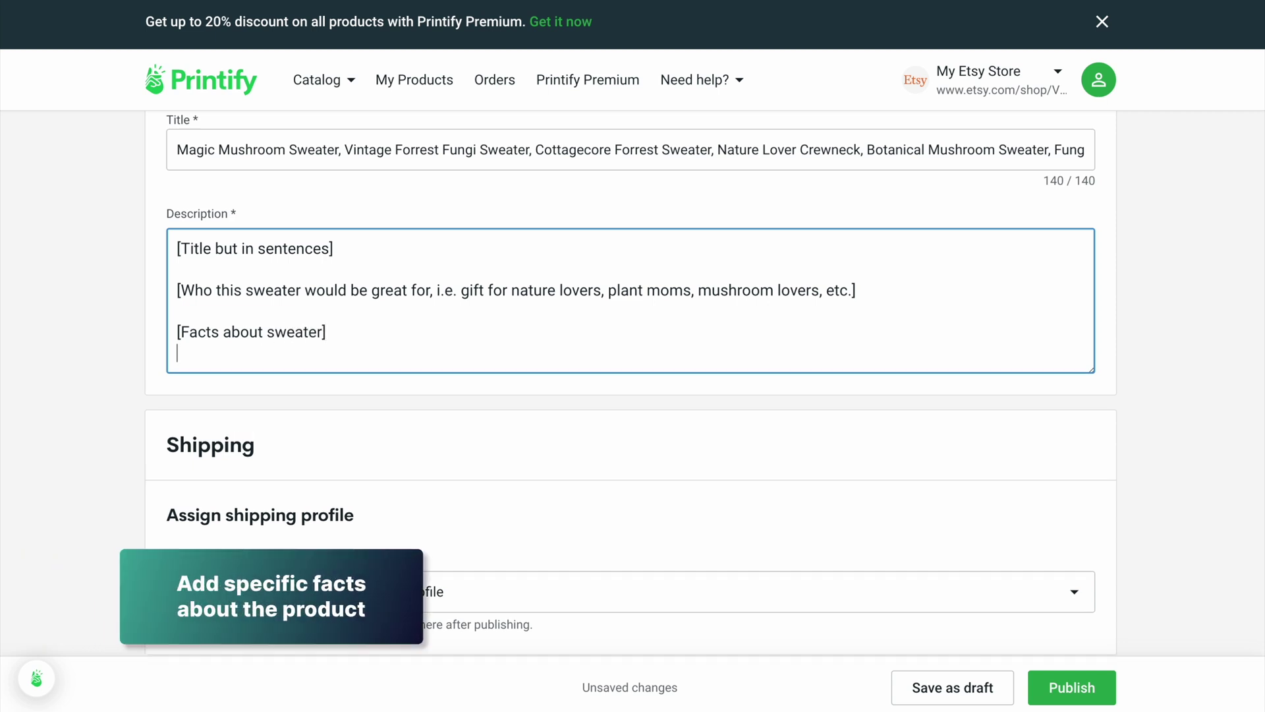
pyautogui.write('- 100% cottonr')
pyautogui.press('BackSpace')
pyautogui.press('Return')
pyautogui.write('- Gildan 18000')
pyautogui.press('Return')
pyautogui.write('-')
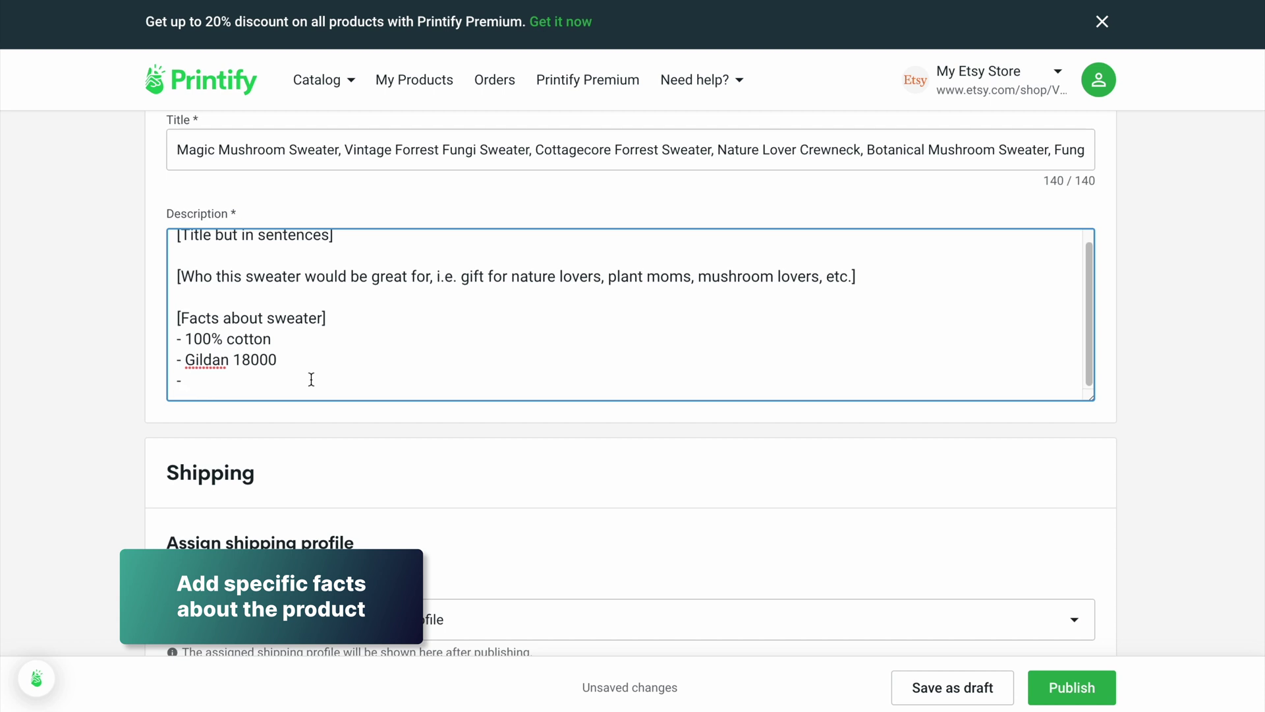
pyautogui.write(' One color only (Dark Grey)')
pyautogui.press('Return')
pyautogui.write('- etc.')
pyautogui.press('Return')
pyautogui.press('Return')
# - Add a "[How To Care for Shirt]" section to the description with the line "- we suggest hang-drying"
pyautogui.write('[')
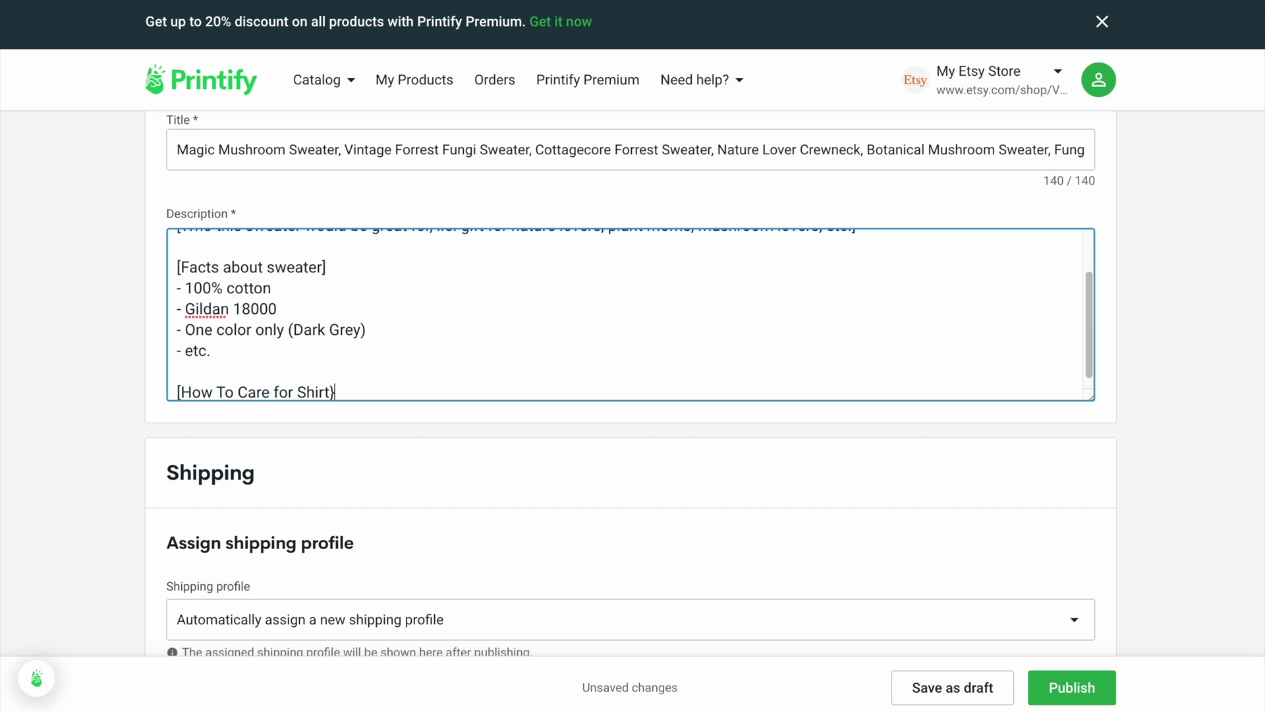
pyautogui.write('How To Care for Shirt]')
pyautogui.press('Return')
pyautogui.write('- we suggest')
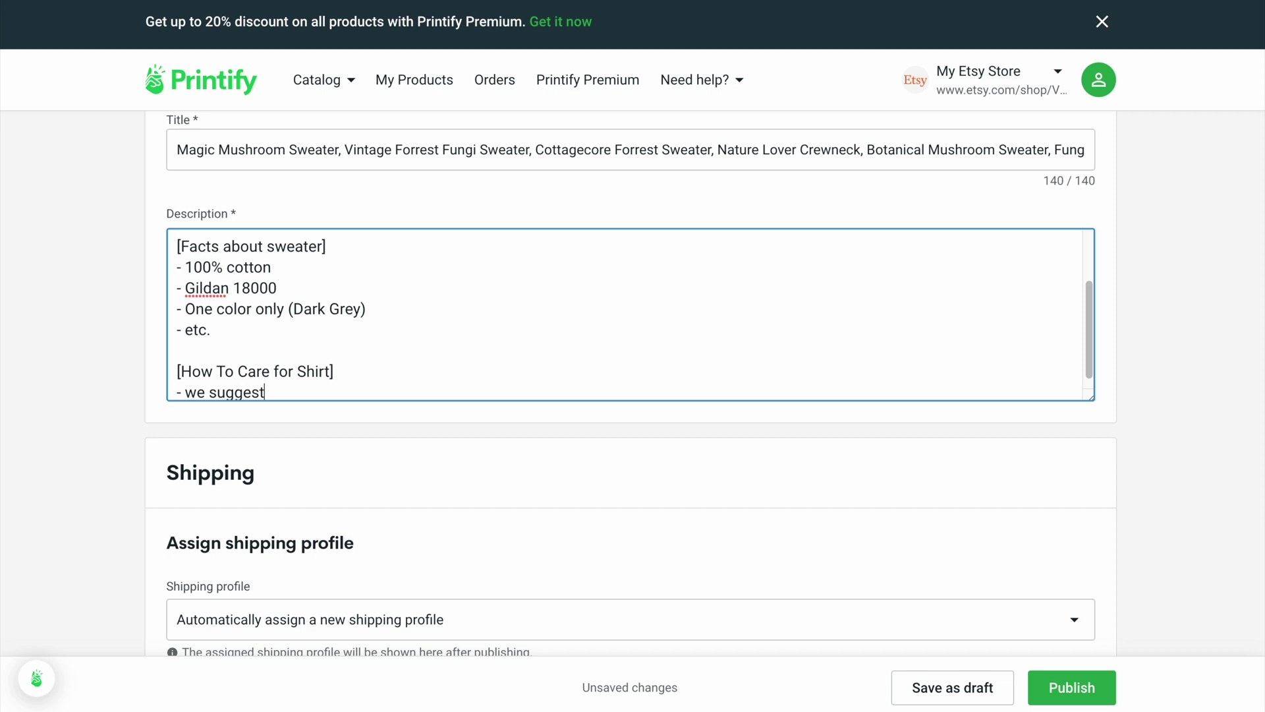
pyautogui.write(' hang-dry')
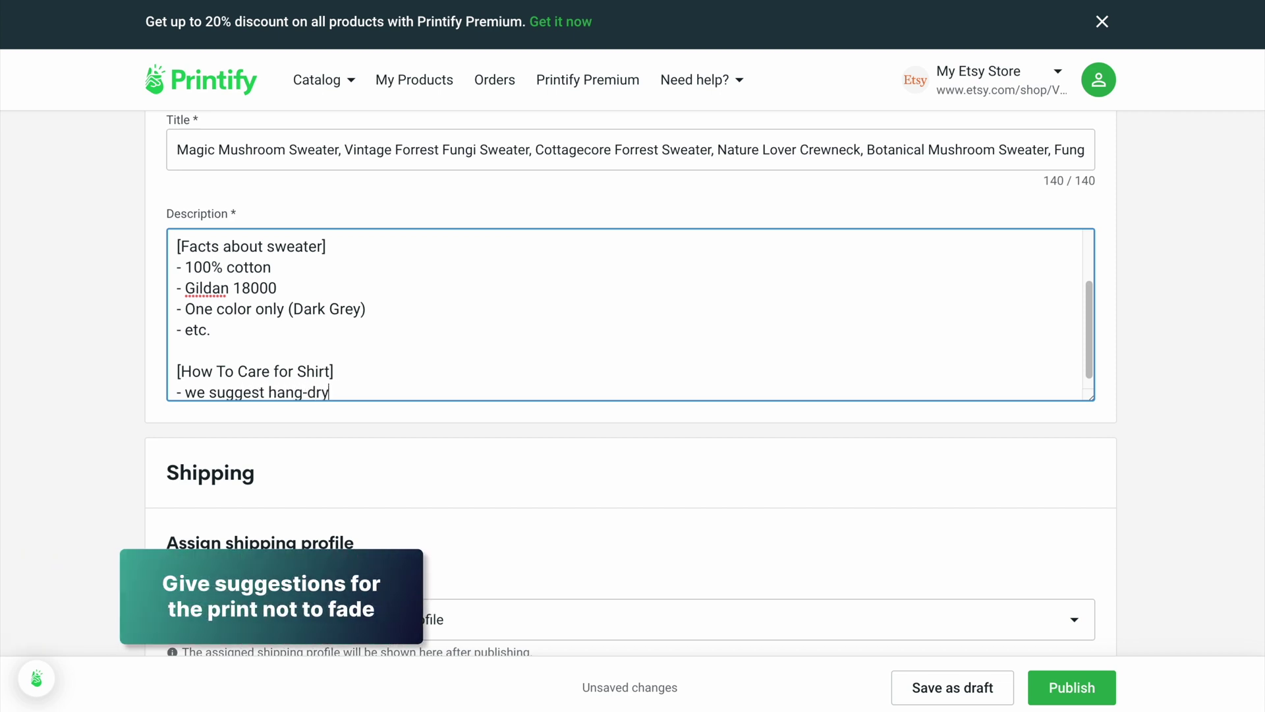
pyautogui.write('ing')
pyautogui.press('Return')
# - Add a "[Shipping & Returns]" section to the description with the placeholder line ". . ."
pyautogui.press('Return')
pyautogui.write('Shipping & R')
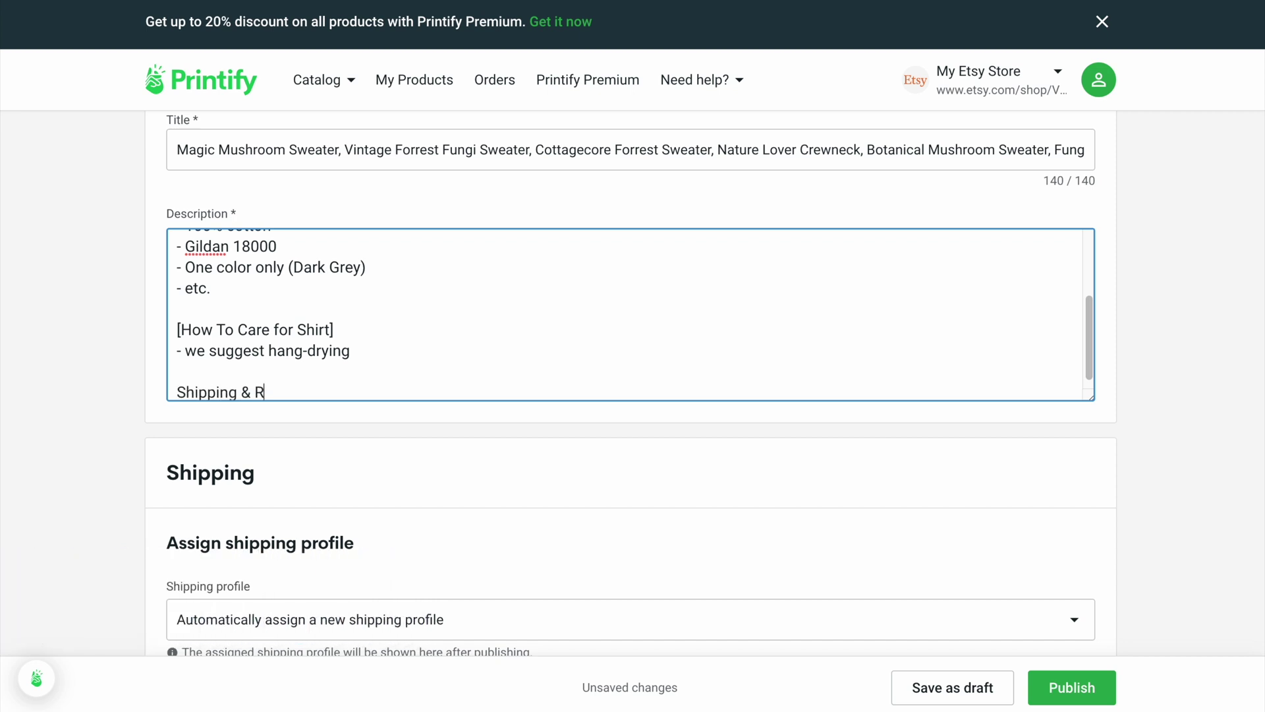
pyautogui.write('eturns]')
pyautogui.press('Home')
pyautogui.write('[')
pyautogui.press('End')
pyautogui.press('Return')
pyautogui.write('. . .')
pyautogui.press('Return')
pyautogui.press('Return')
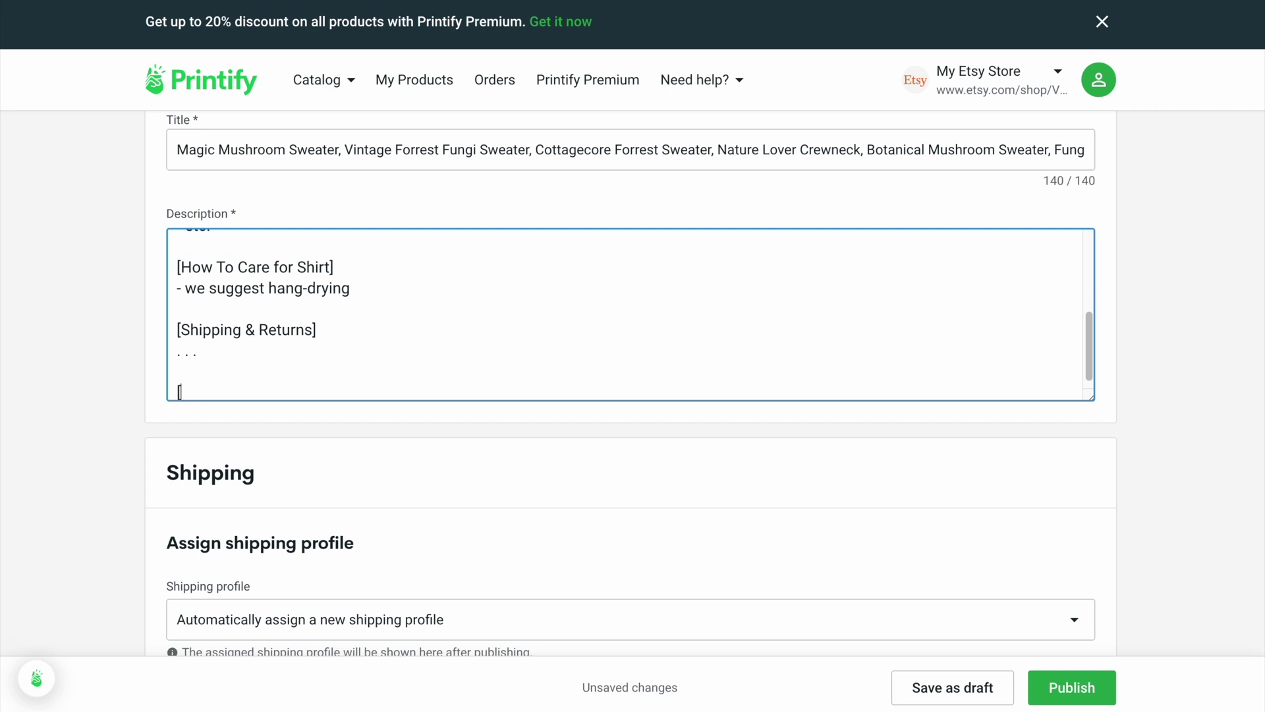
# - Add a "[Tags]" section to the description with the line "paste your tags here and make sentences out of them"
pyautogui.write('[Tags]')
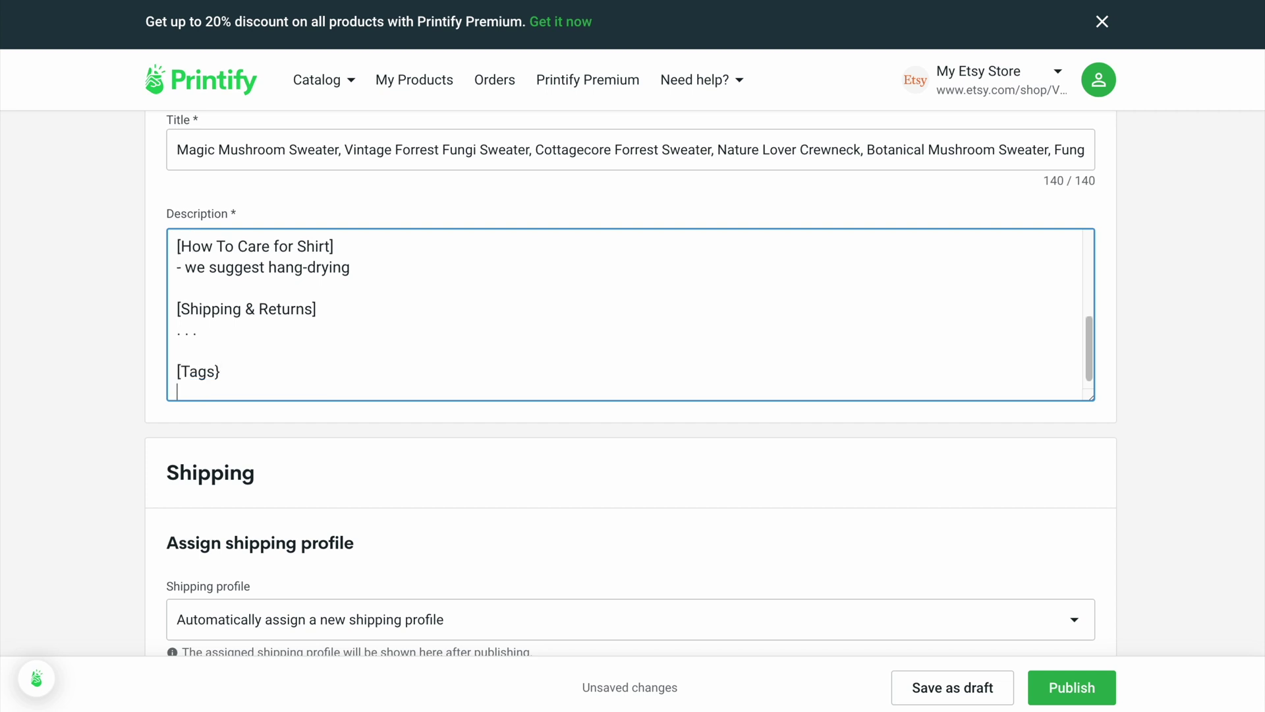
pyautogui.write(']')
pyautogui.press('Return')
pyautogui.write('paste your tags here and make senten')
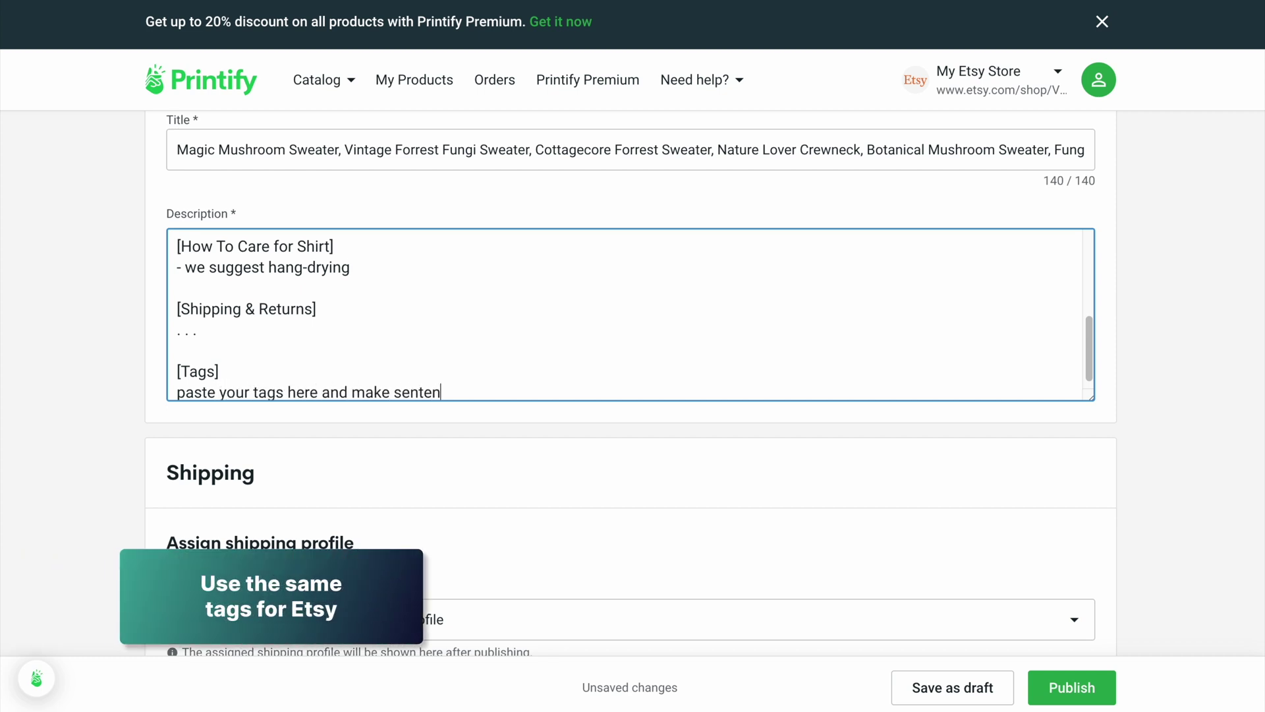
pyautogui.write('ces out of them')
# - Set the retail price of the S, M, L and XL variants to USD 30
pyautogui.scroll(-3, 305, 369)
pyautogui.scroll(-8, 627, 451)
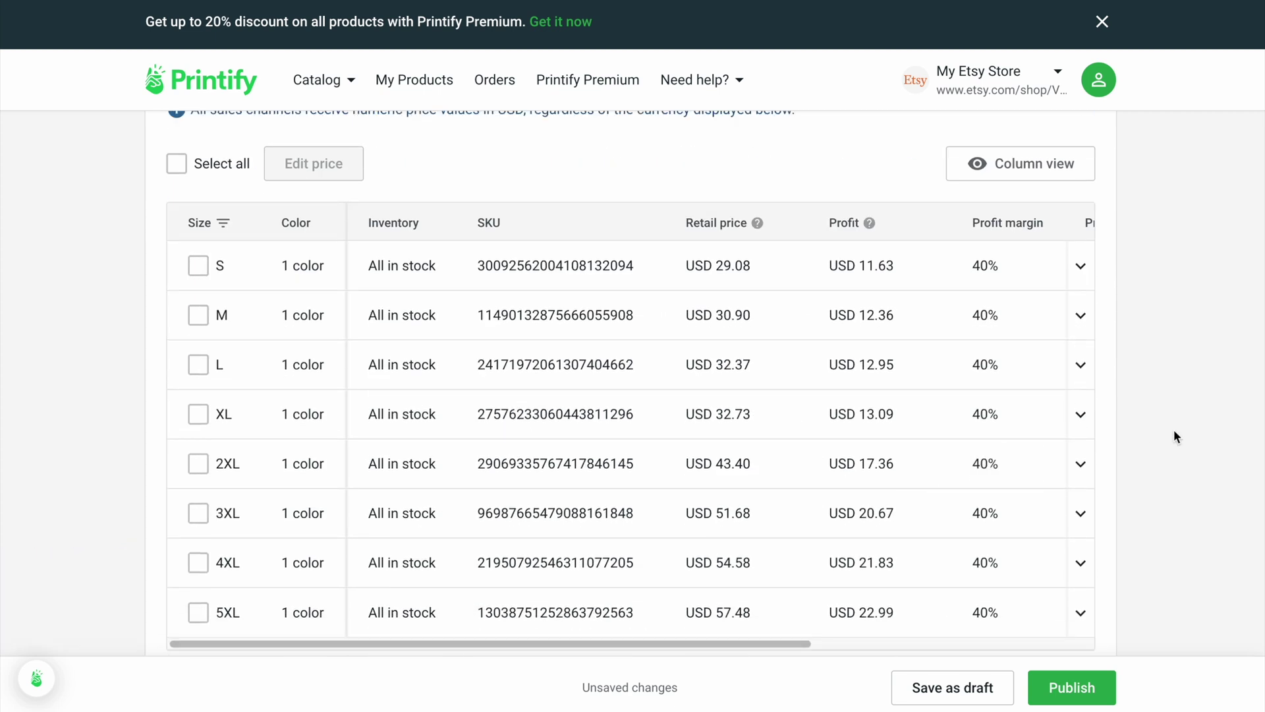
pyautogui.scroll(-1, 1176, 436)
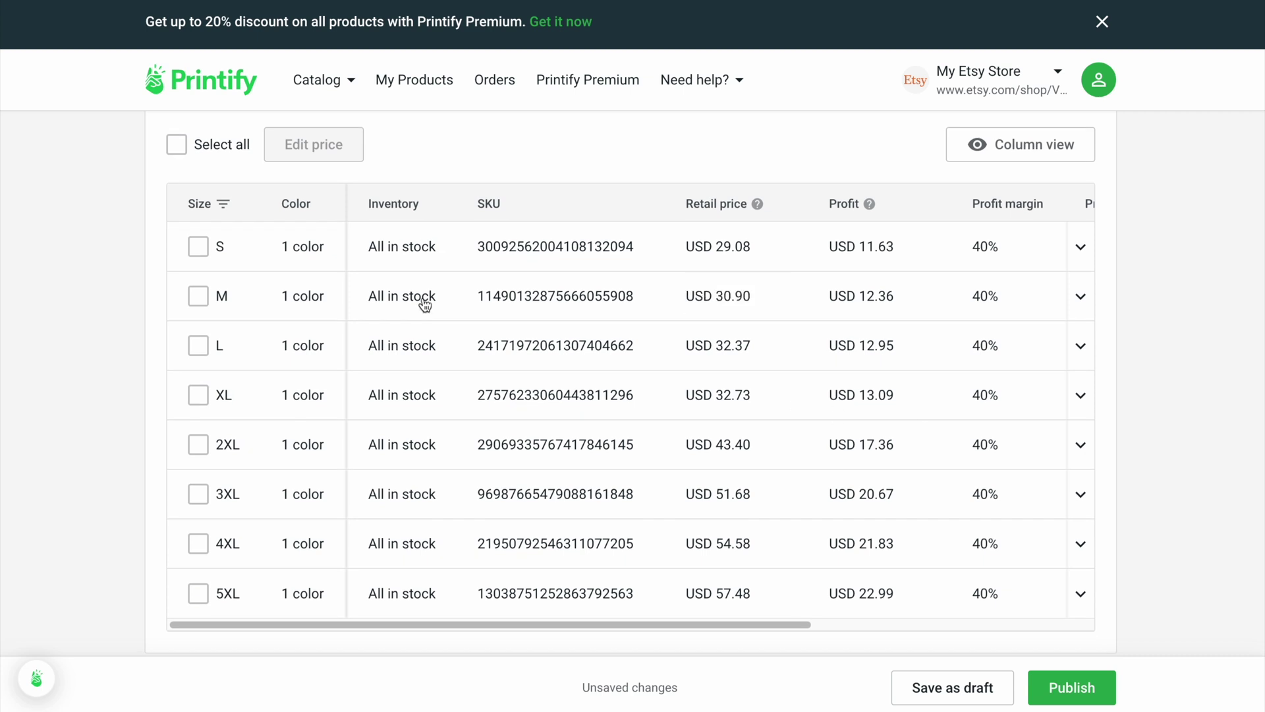
pyautogui.scroll(1, 1215, 432)
pyautogui.hscroll(5, 948, 337)
pyautogui.hscroll(-5, 946, 337)
pyautogui.hscroll(5, 853, 251)
pyautogui.hscroll(-5, 972, 398)
pyautogui.scroll(-1, 754, 246)
pyautogui.write('30')
pyautogui.press('Tab')
pyautogui.write('30')
pyautogui.press('Tab')
pyautogui.write('30')
pyautogui.press('Tab')
pyautogui.write('30')
pyautogui.press('Tab')
# - Set the retail prices to USD 35 for 2XL and 3XL, USD 40 for 4XL and USD 45 for 5XL
pyautogui.write('35')
pyautogui.press('Tab')
pyautogui.write('35')
pyautogui.press('Tab')
pyautogui.write('35')
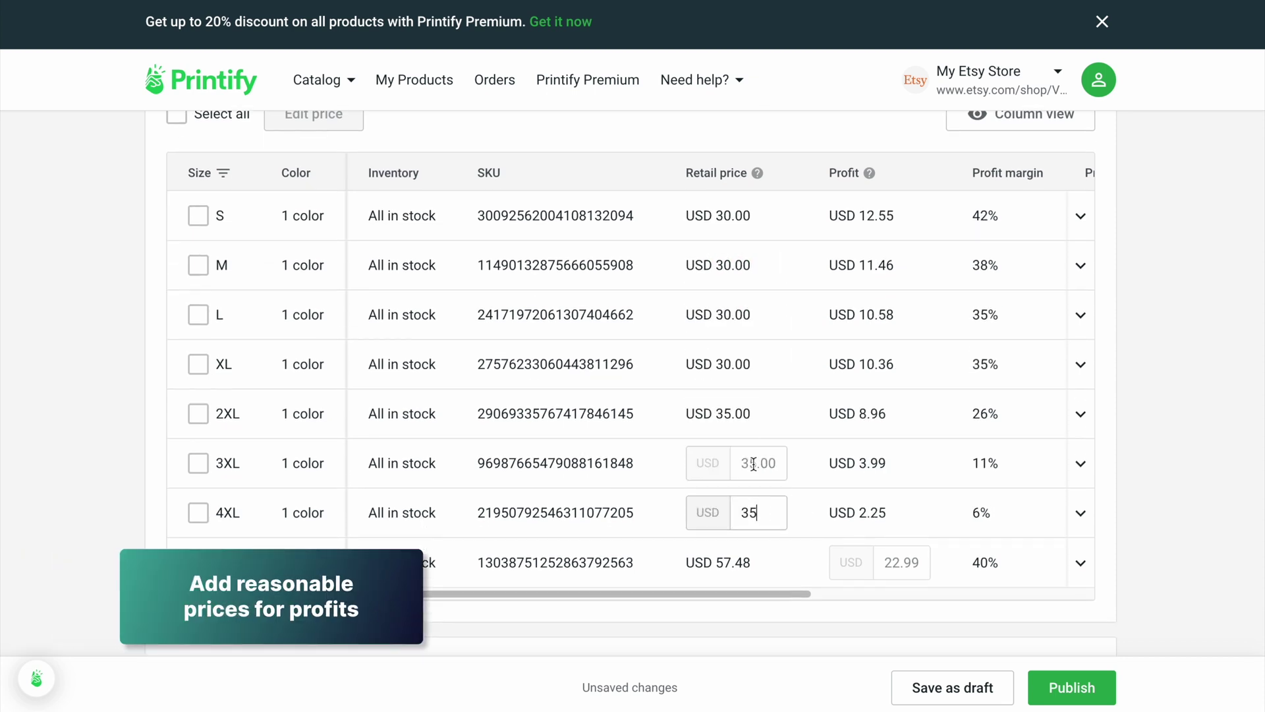
pyautogui.press('BackSpace')
pyautogui.press('BackSpace')
pyautogui.write('40')
pyautogui.press('Tab')
pyautogui.write('45')
pyautogui.click(820, 526)
# - Review the variant prices and the product visibility, variant visibility and sync settings
pyautogui.scroll(-2, 667, 548)
pyautogui.scroll(2, 628, 404)
pyautogui.hscroll(5, 656, 502)
pyautogui.scroll(4, 655, 503)
pyautogui.hscroll(-5, 655, 503)
pyautogui.scroll(-12, 727, 489)
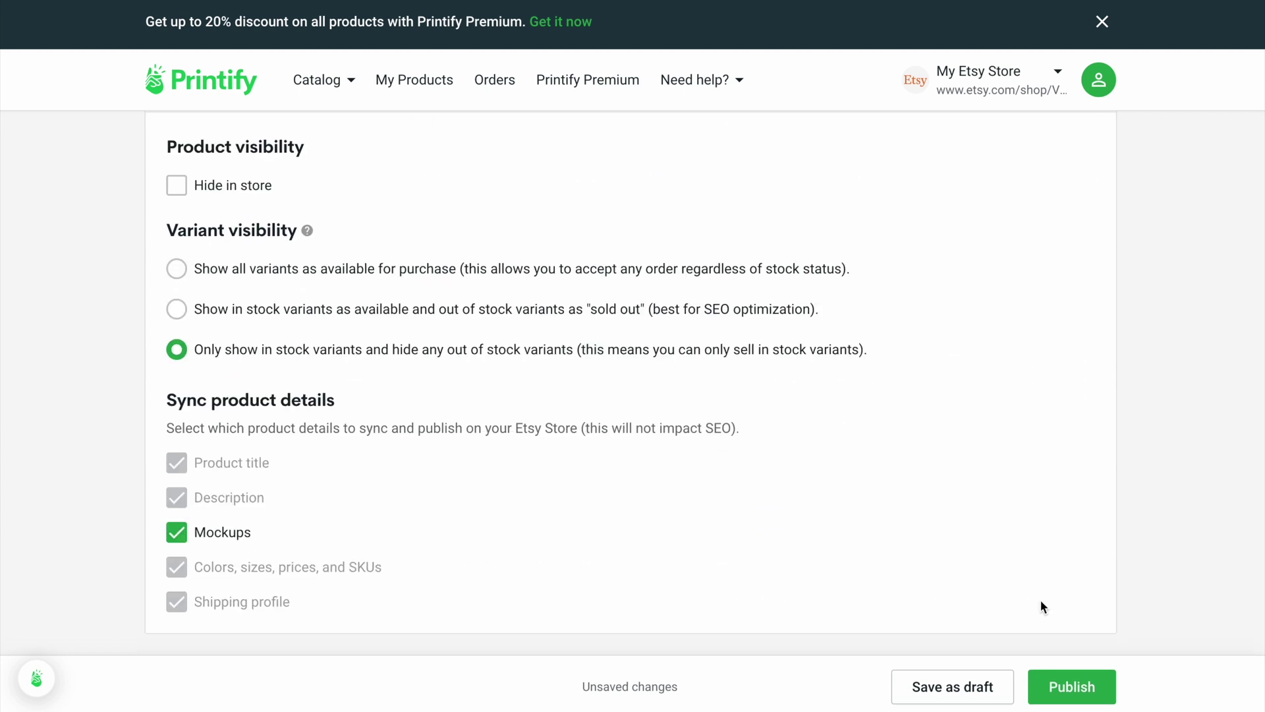
pyautogui.scroll(20, 976, 519)
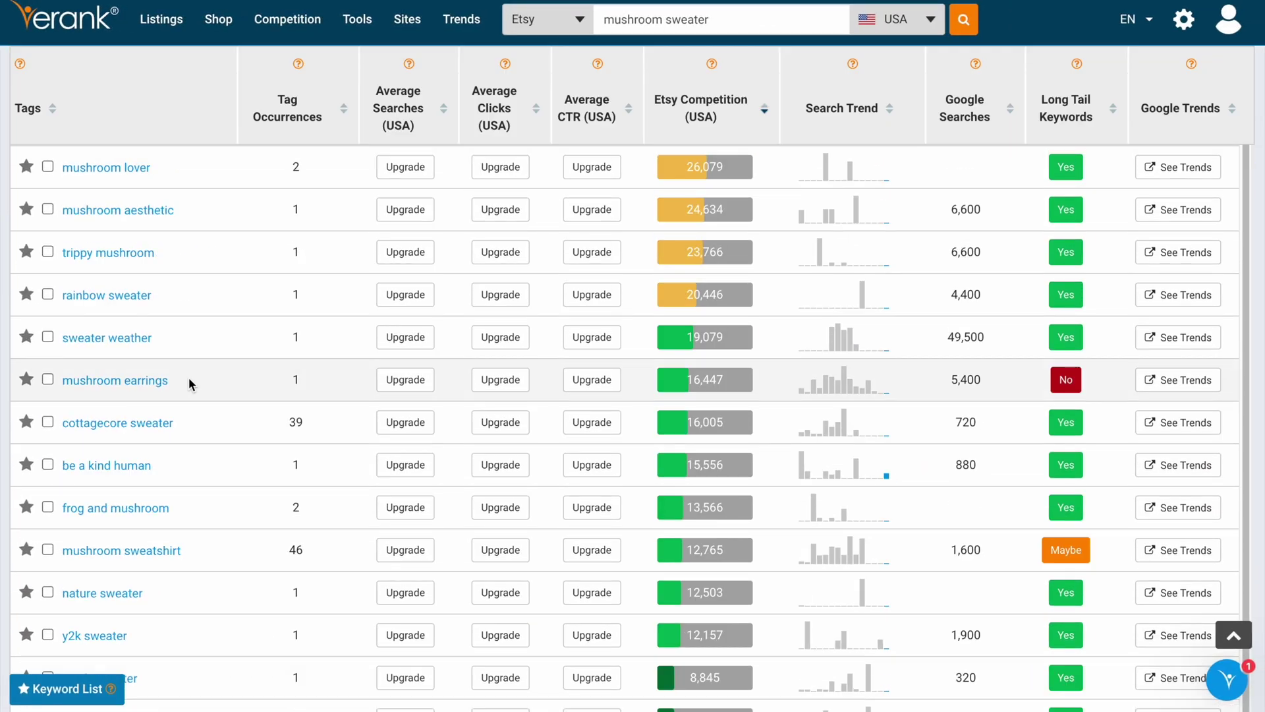
# - In eRank, select the tags cottagecore sweater, mushroom sweatshirt, retro mushroom shirt, mushroom pullover, mushroom clothes and mushroom foraging
pyautogui.click(48, 422)
pyautogui.scroll(-5, 65, 412)
pyautogui.click(47, 255)
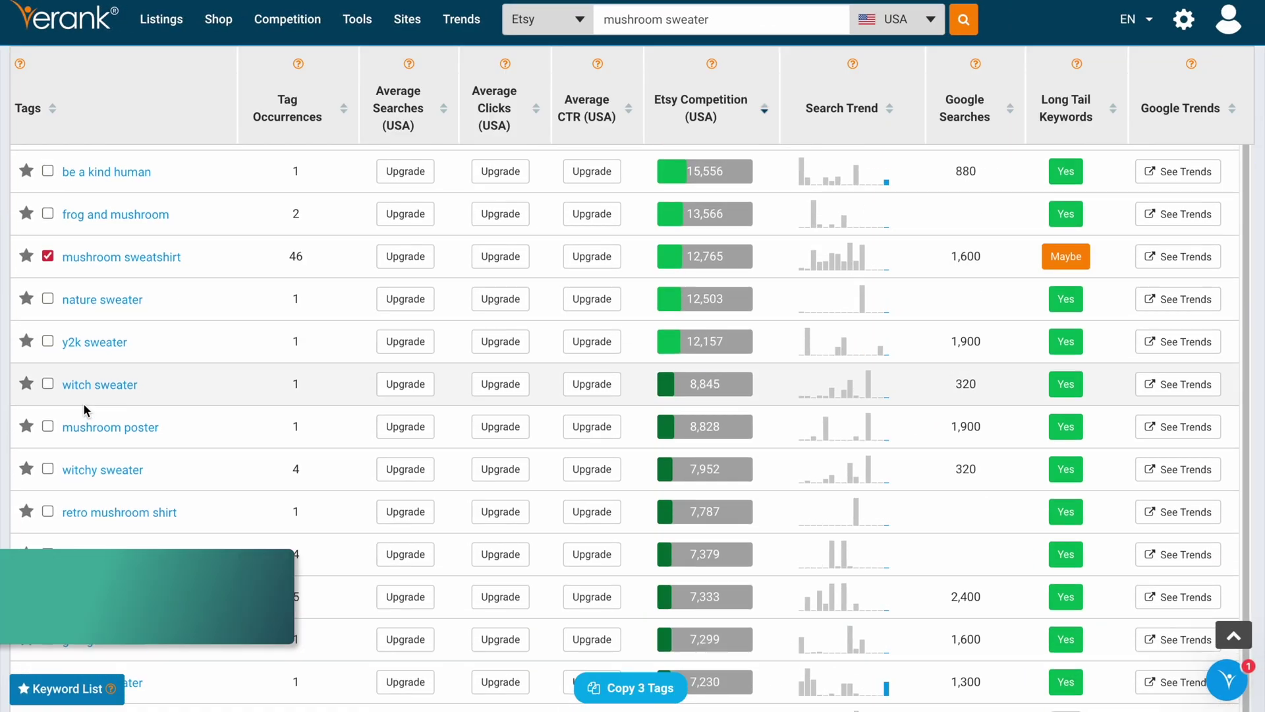
pyautogui.scroll(-3, 66, 376)
pyautogui.click(47, 296)
pyautogui.click(47, 340)
pyautogui.click(47, 383)
pyautogui.scroll(-2, 40, 356)
pyautogui.click(48, 406)
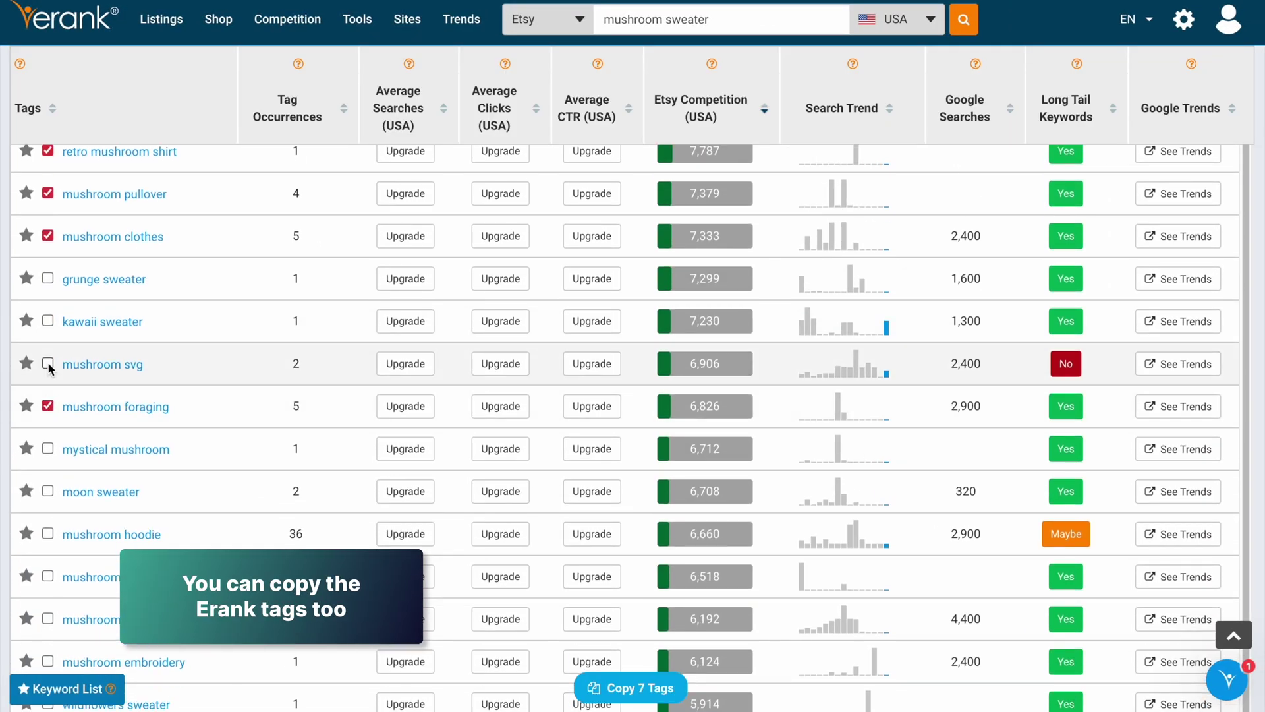
# - Add "mushroom hoodie" and five more relevant low-competition tags to the eRank selection
pyautogui.click(48, 533)
pyautogui.scroll(-2, 50, 531)
pyautogui.click(47, 438)
pyautogui.click(48, 480)
pyautogui.scroll(-5, 49, 501)
pyautogui.click(48, 560)
pyautogui.scroll(-2, 56, 554)
pyautogui.click(47, 554)
pyautogui.scroll(-4, 53, 580)
pyautogui.click(47, 444)
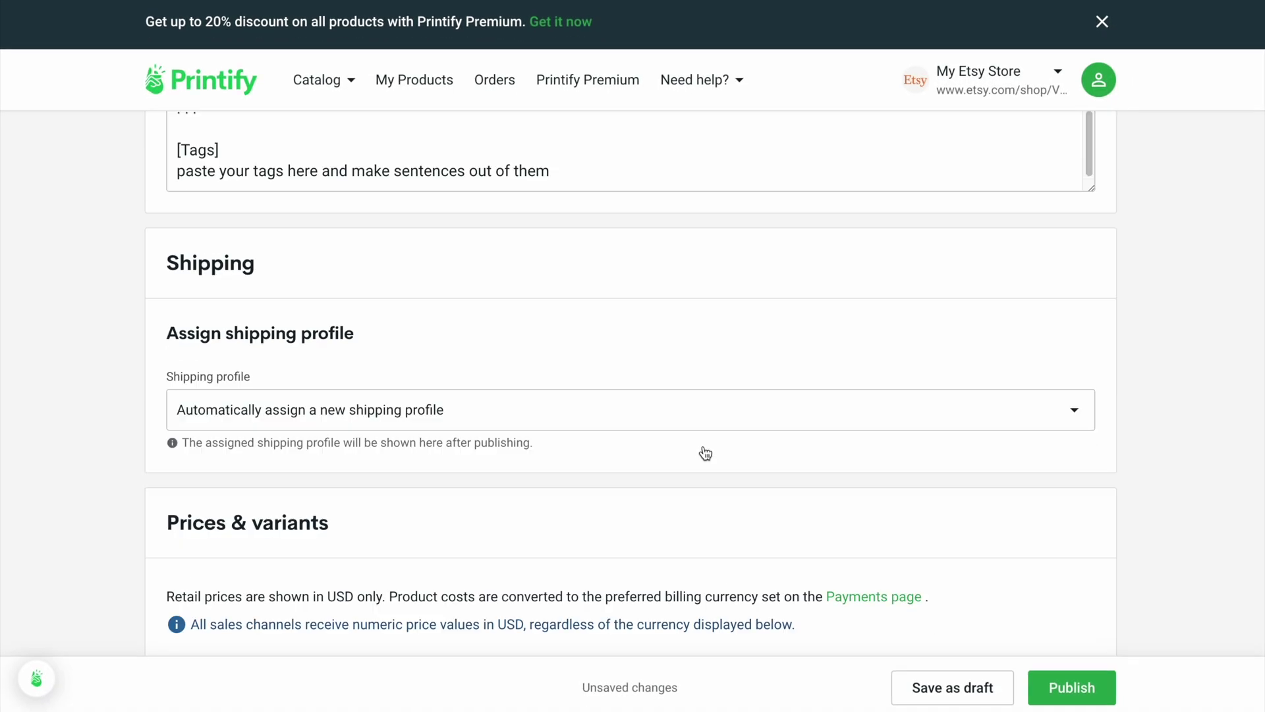
# - Back in Printify, paste the copied eRank tags into the description's [Tags] section and save the product as a draft
pyautogui.write('sweater weather, cottagecore sweater, mushroom sweatshirt, retro mushroom shirt, mushroom pullover, mushroom clothes, mushroom foraging, mushroom hoodie, mushroom lovers, mushroom sweater, mushroom crewneck, mushroom patch, mushroom hunting')
pyautogui.scroll(-1, 593, 264)
pyautogui.moveTo(176, 307); pyautogui.dragTo(351, 297)
pyautogui.scroll(-6, 494, 279)
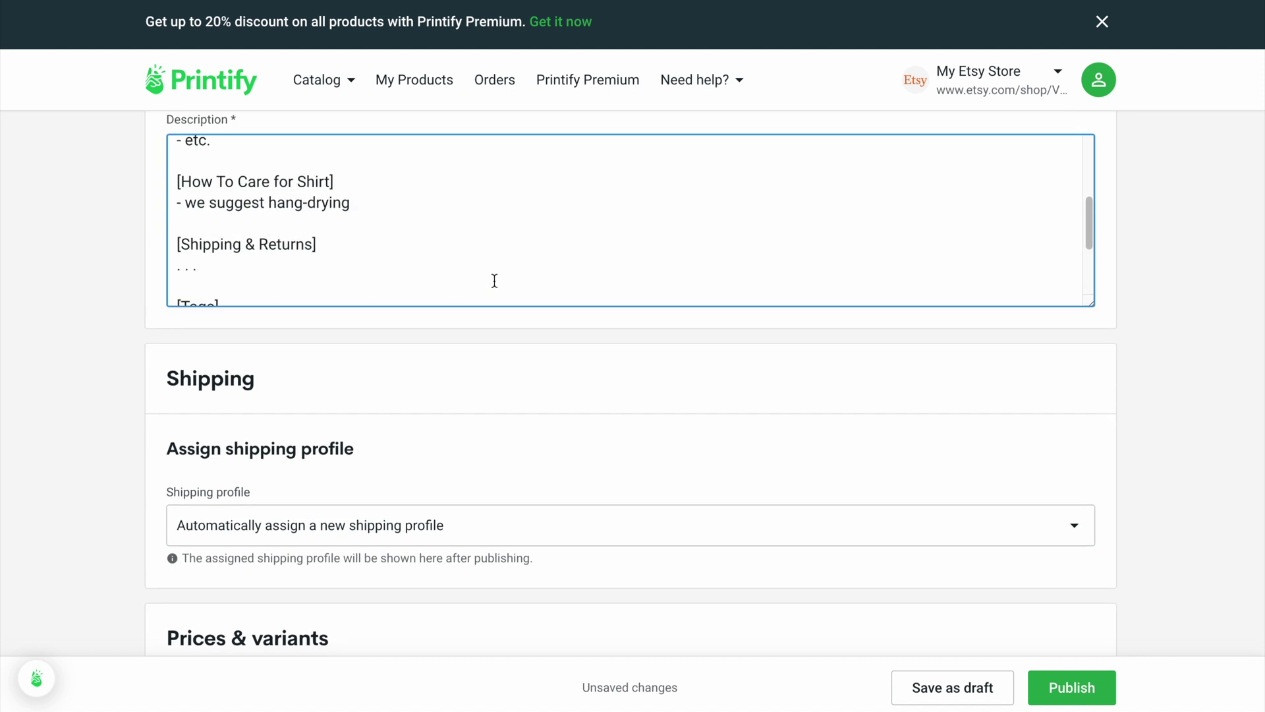
pyautogui.click(953, 687)
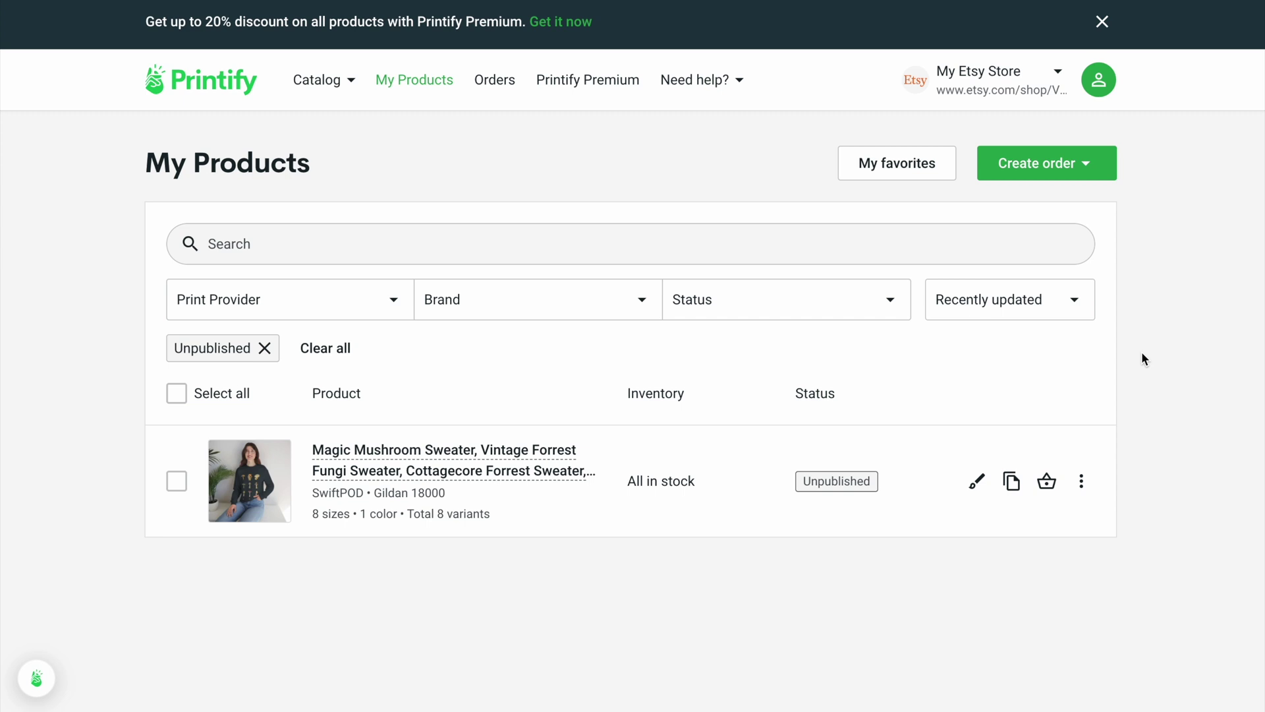
# - Create a sample order for the mushroom sweater in size XL
pyautogui.click(1050, 179)
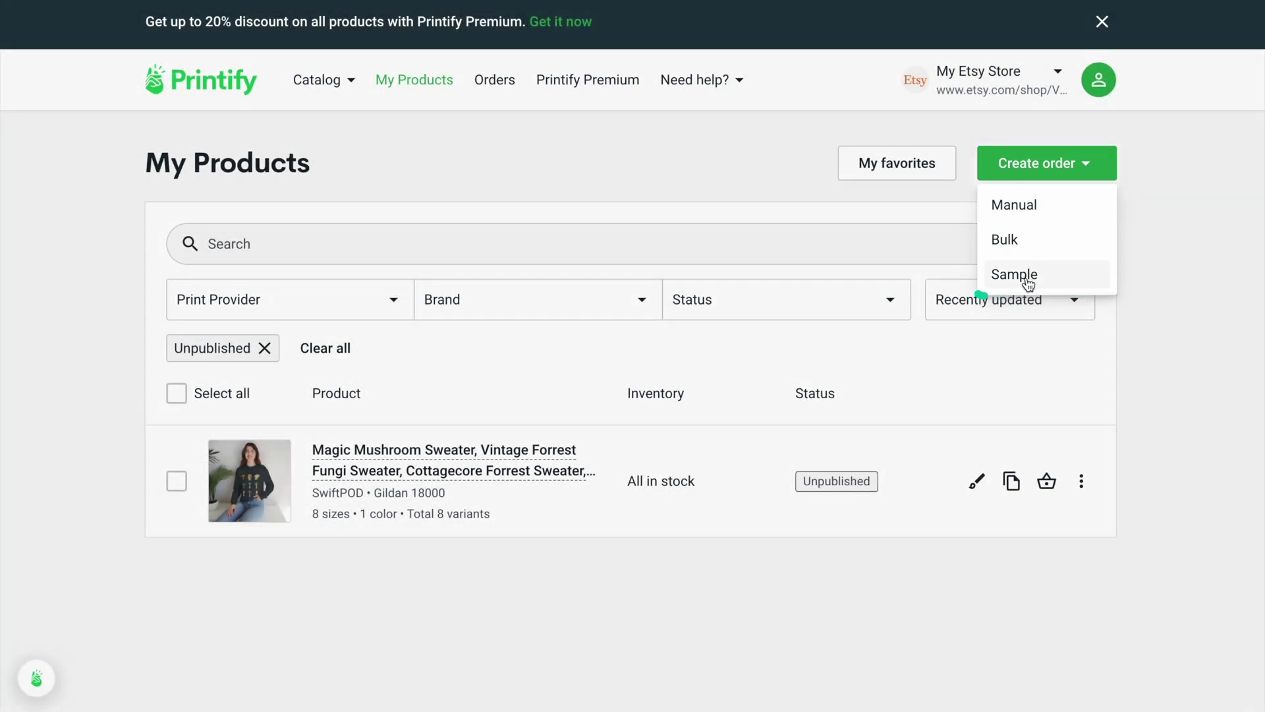
pyautogui.click(1026, 276)
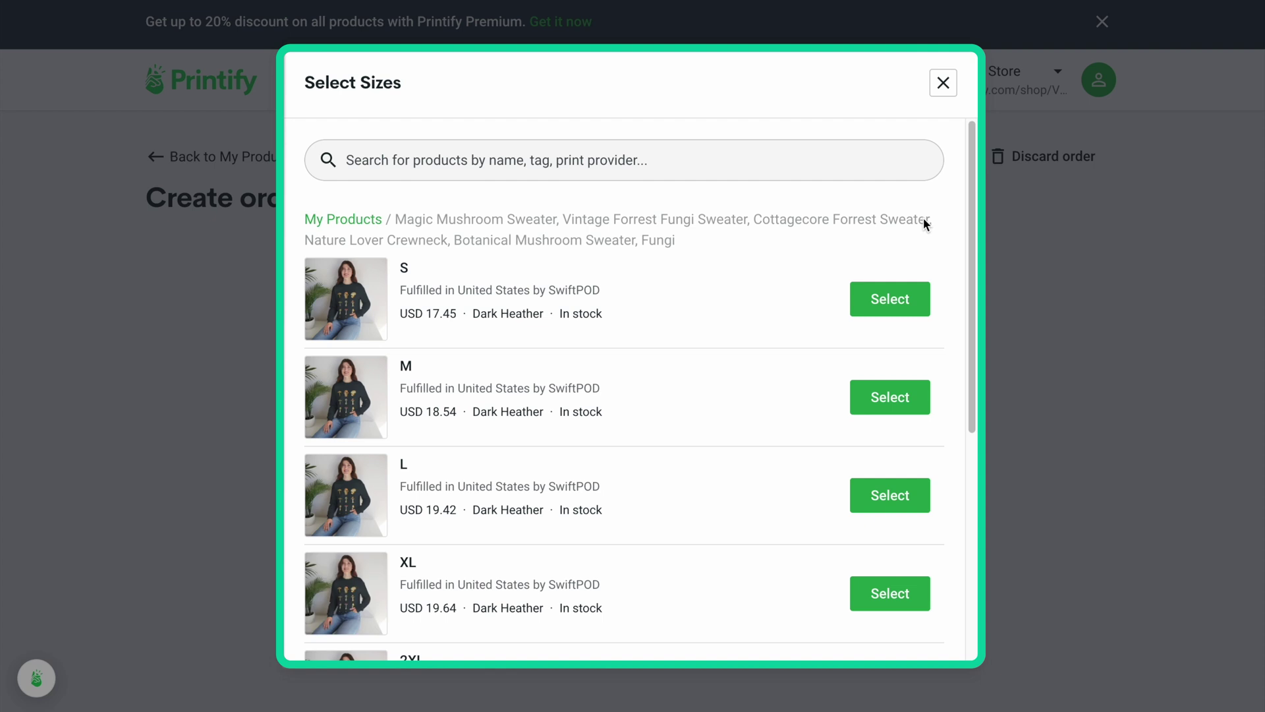
pyautogui.scroll(-2, 932, 234)
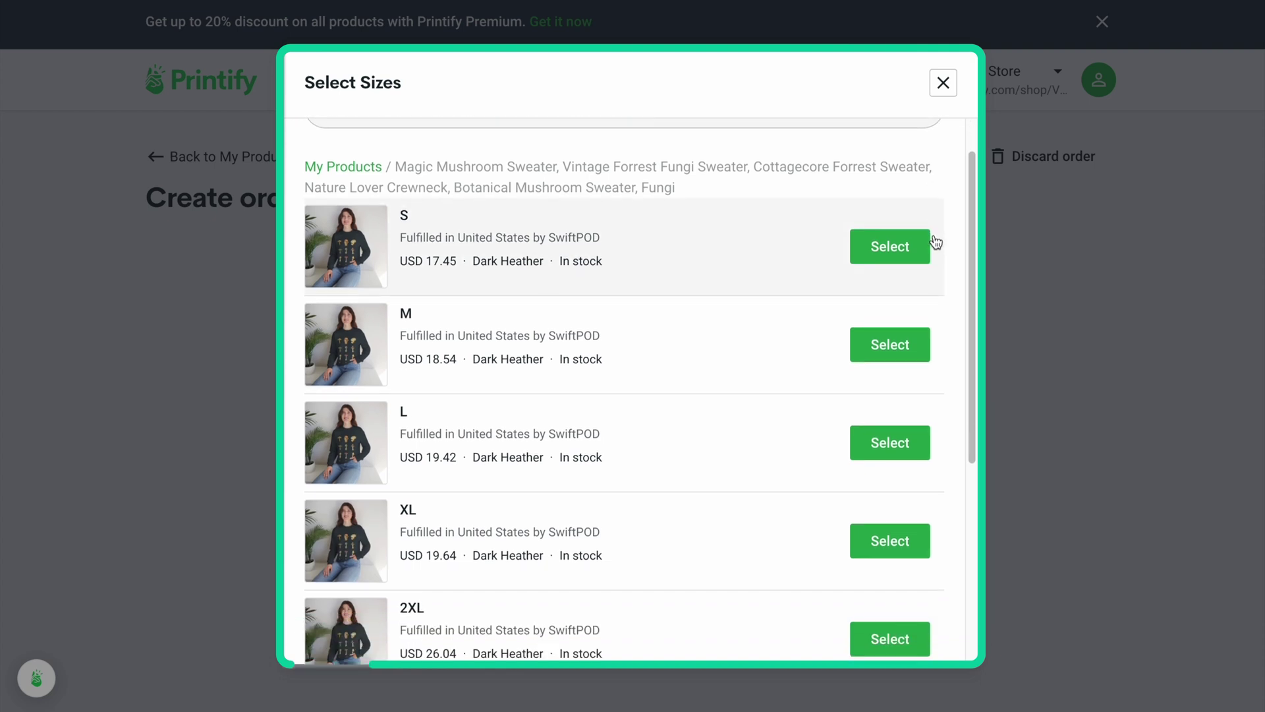
pyautogui.scroll(-2, 936, 244)
pyautogui.click(899, 369)
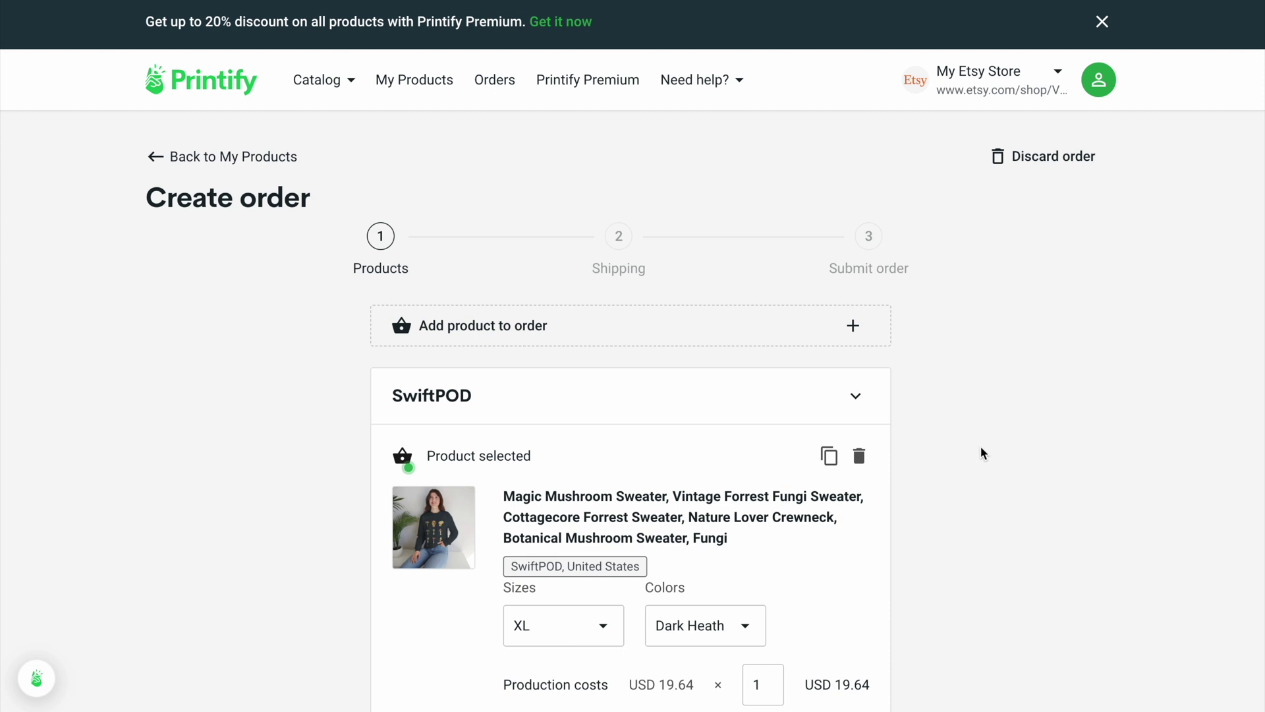
pyautogui.scroll(-2, 1042, 512)
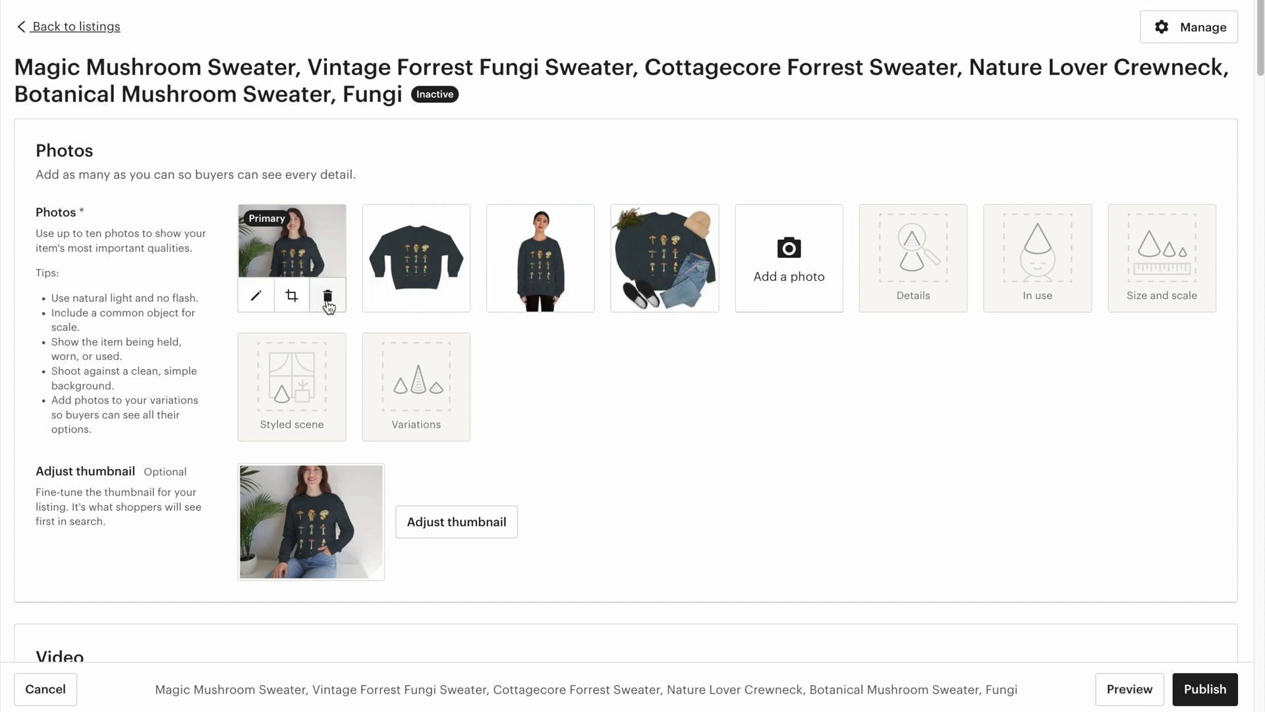
# - In the Etsy listing editor, delete the four mockup photos from the mushroom sweater listing
pyautogui.click(328, 298)
pyautogui.click(327, 298)
pyautogui.click(327, 298)
pyautogui.click(328, 298)
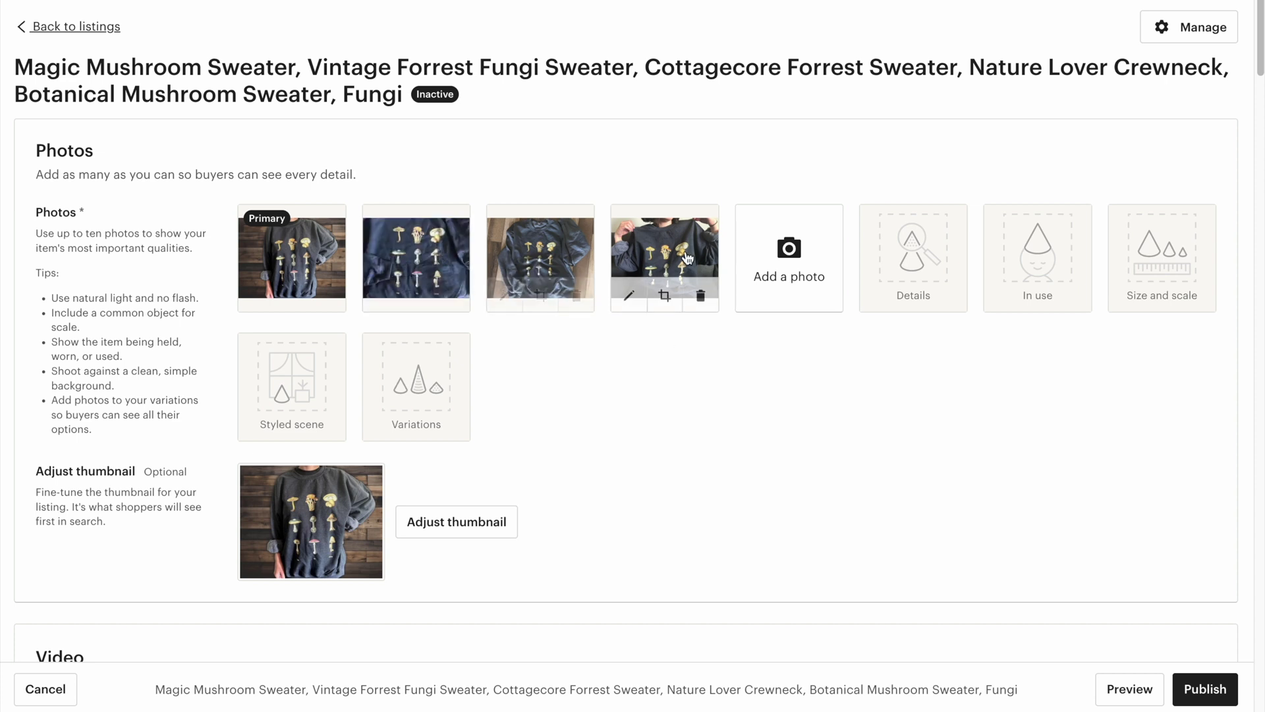
# - Move the fourth photo, showing the sweater held up by hand, to first place as the primary photo
pyautogui.moveTo(671, 255); pyautogui.dragTo(293, 256)
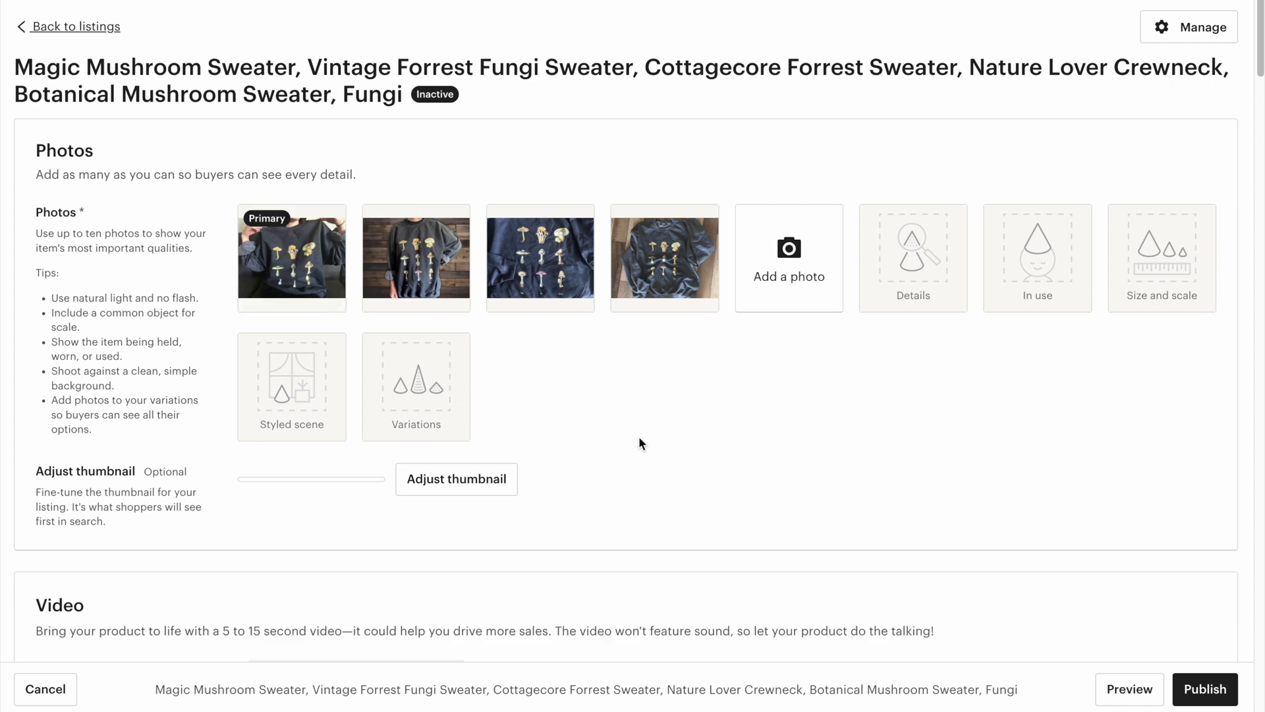
pyautogui.scroll(-1, 564, 479)
pyautogui.scroll(1, 1041, 235)
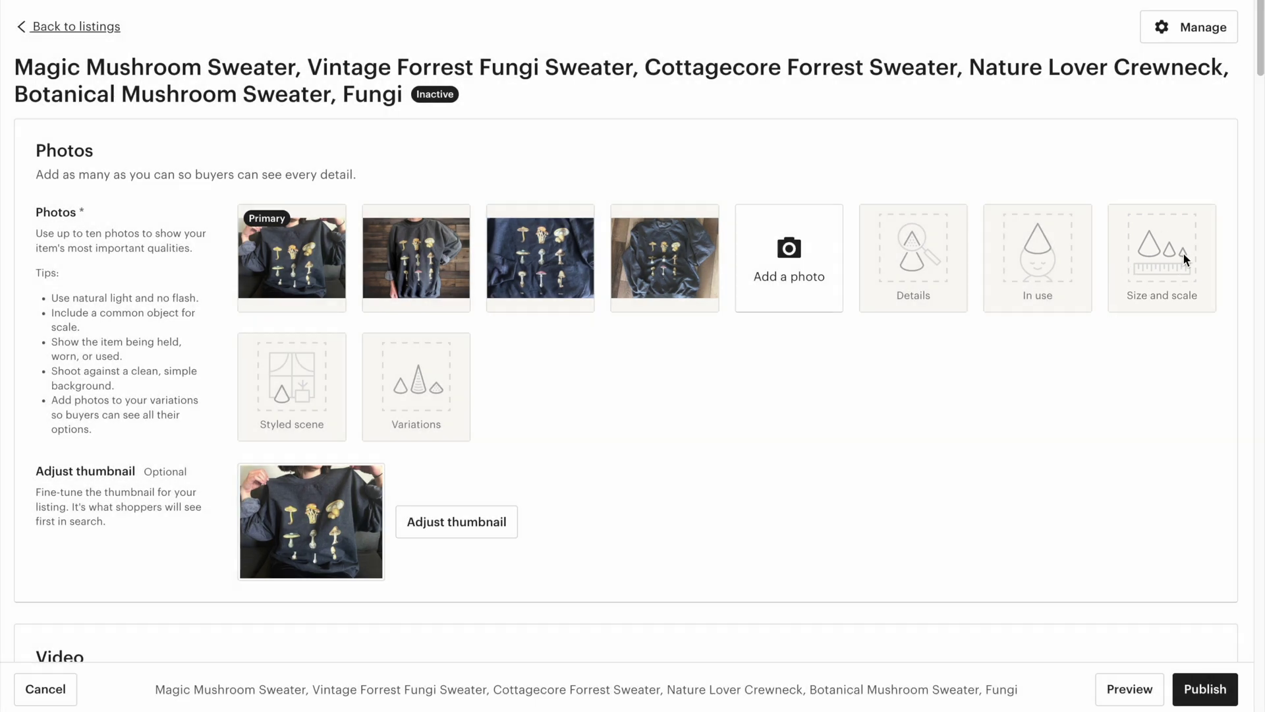
pyautogui.scroll(-1, 1092, 404)
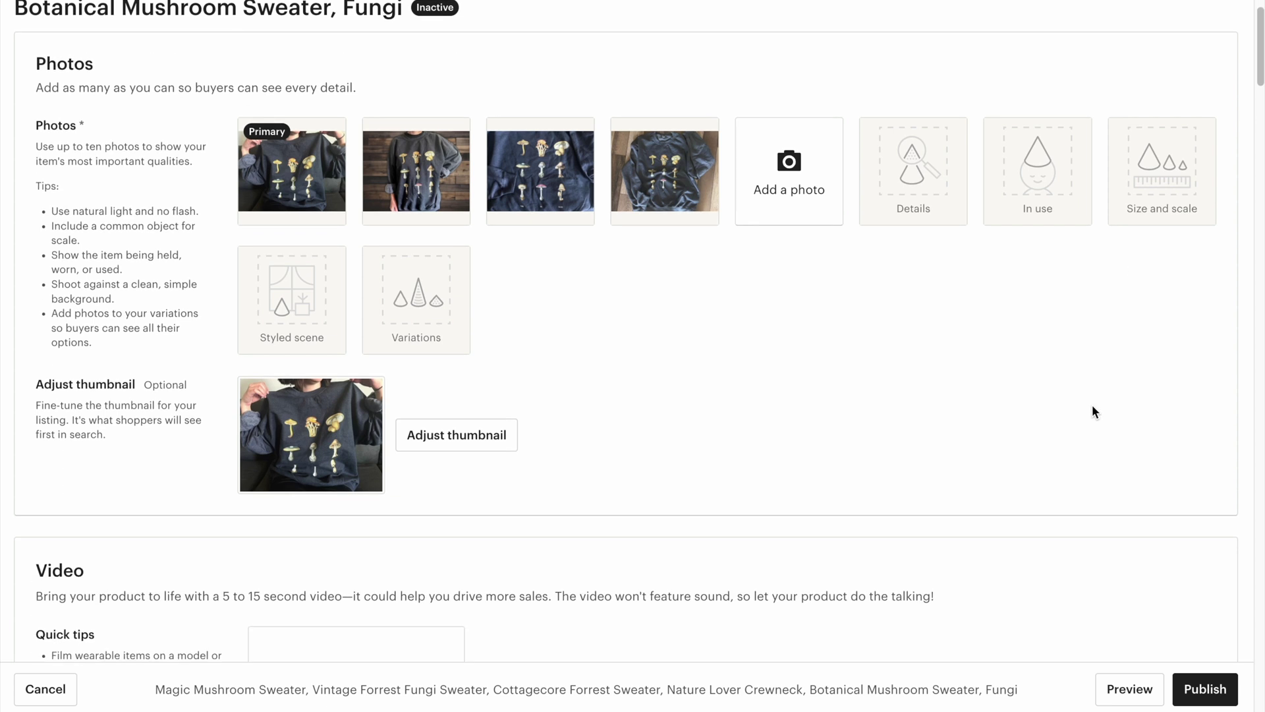
pyautogui.scroll(1, 1093, 406)
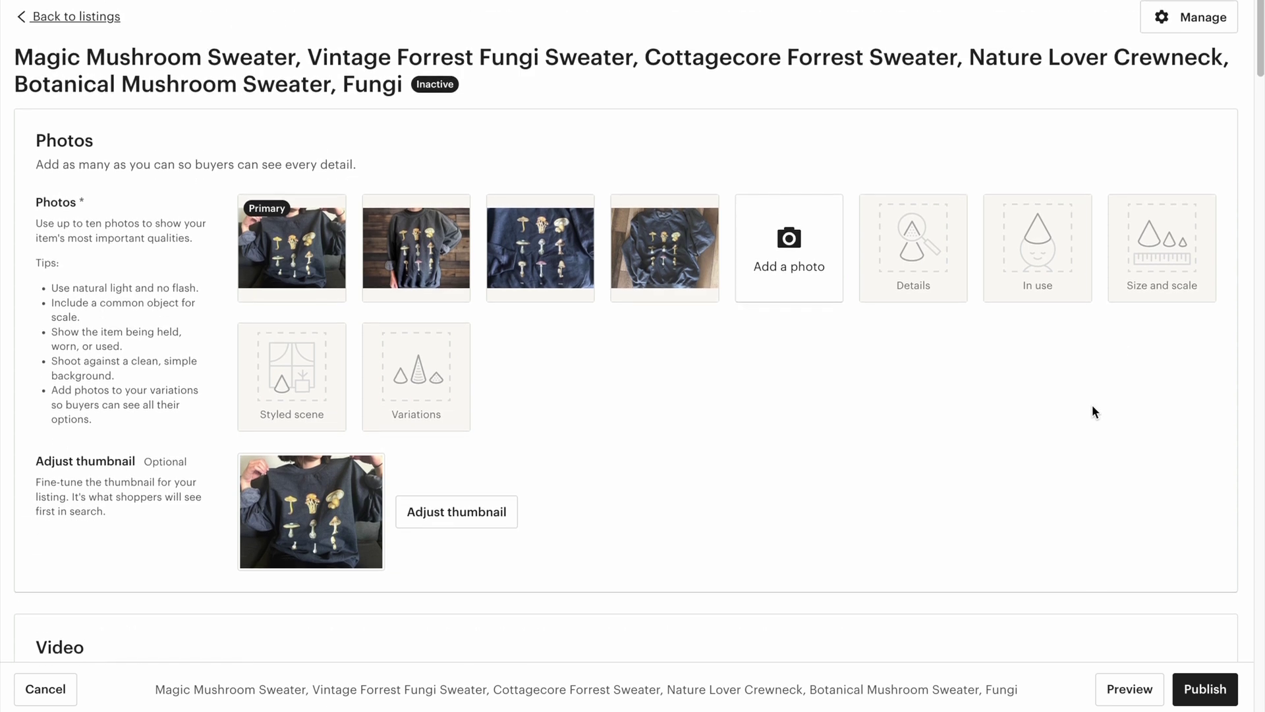
# - Review the listing's video section and its title, item type and category details
pyautogui.scroll(-3, 1093, 412)
pyautogui.scroll(-2, 1093, 412)
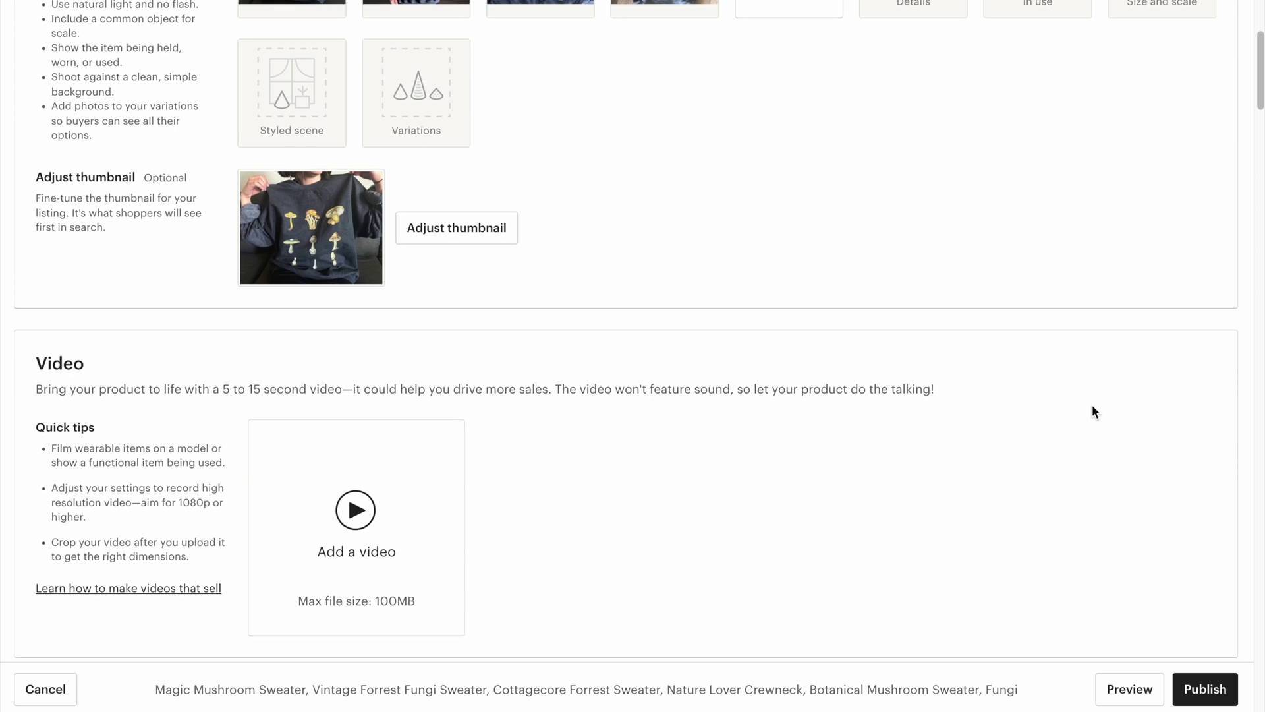
pyautogui.click(377, 440)
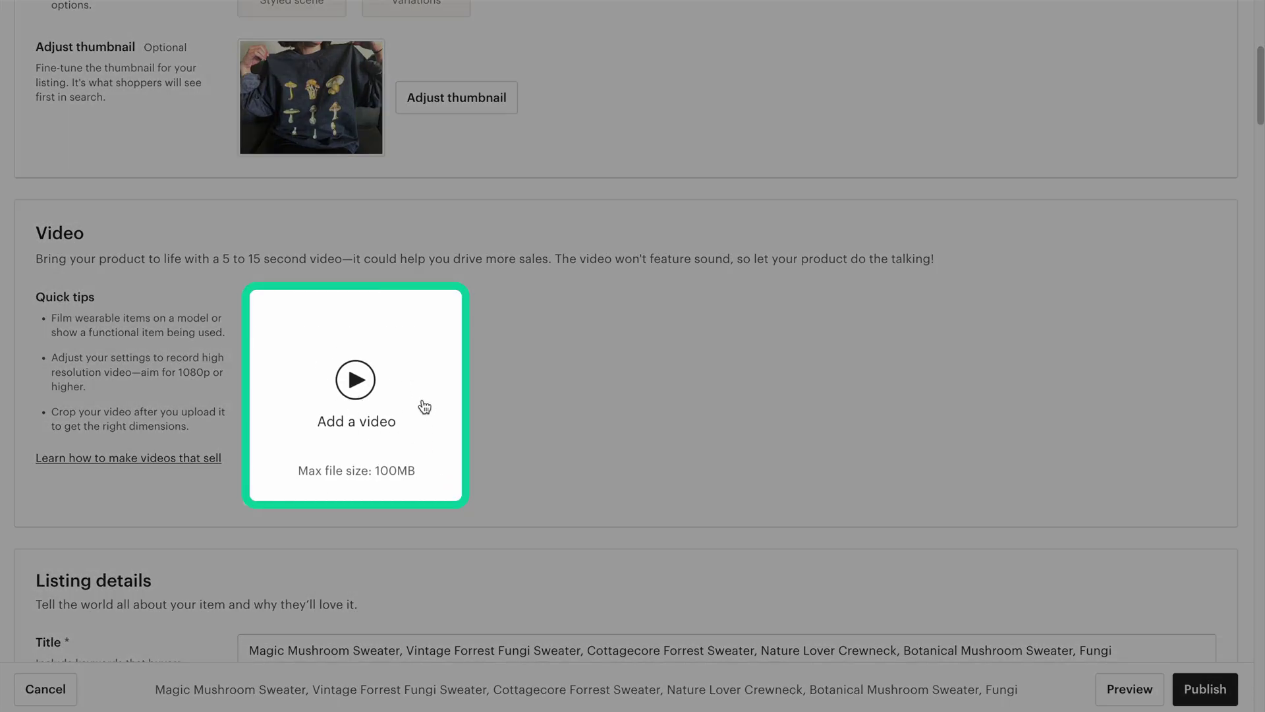
pyautogui.scroll(-5, 756, 436)
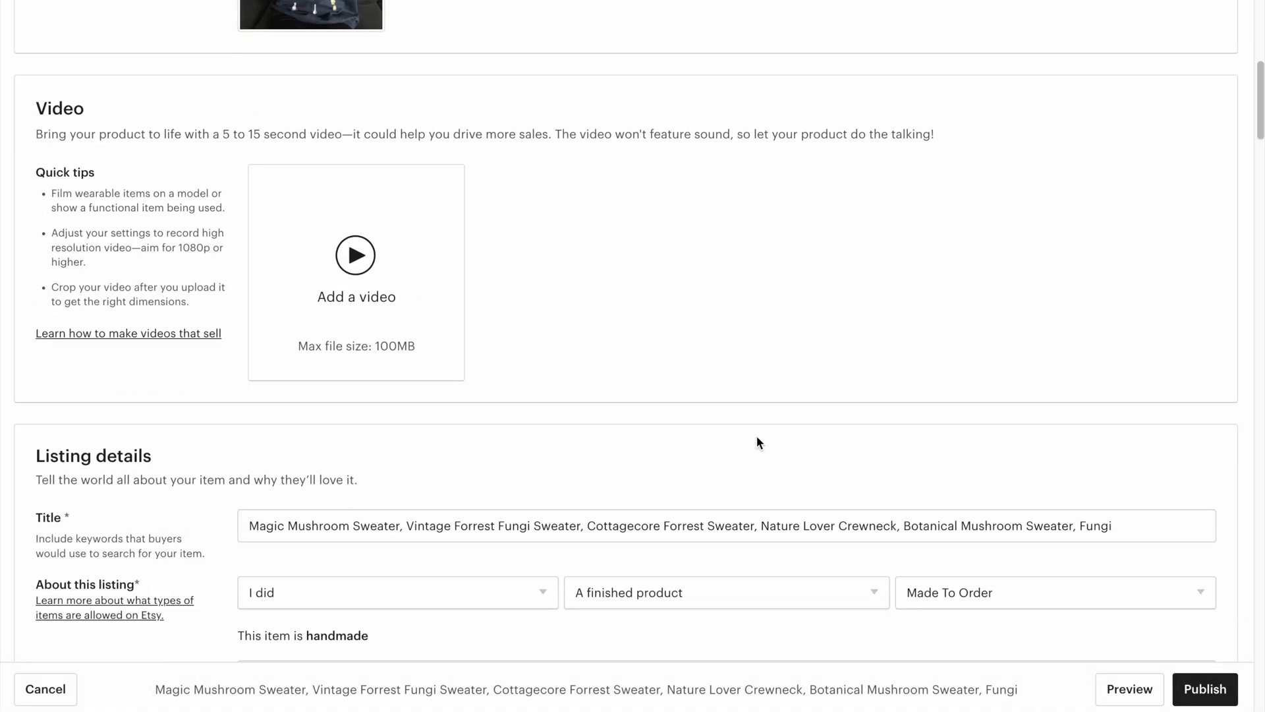
pyautogui.scroll(-1, 773, 440)
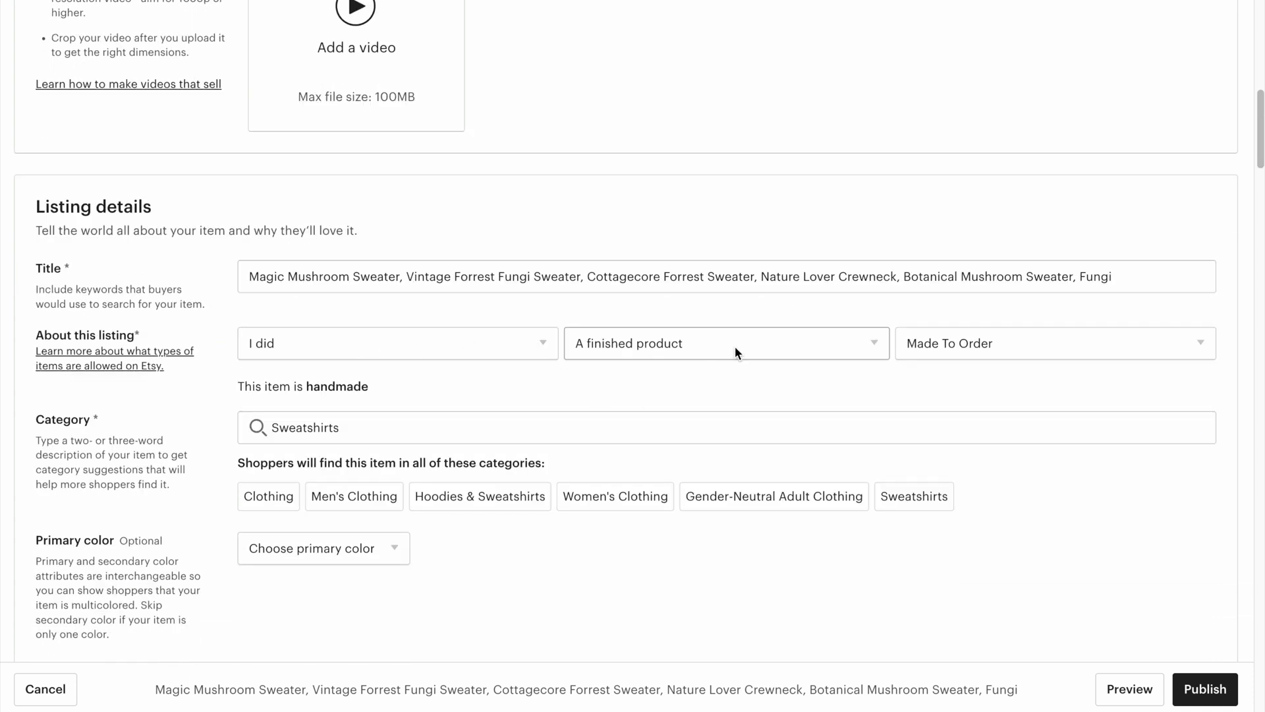
pyautogui.scroll(-2, 904, 342)
pyautogui.scroll(-2, 549, 354)
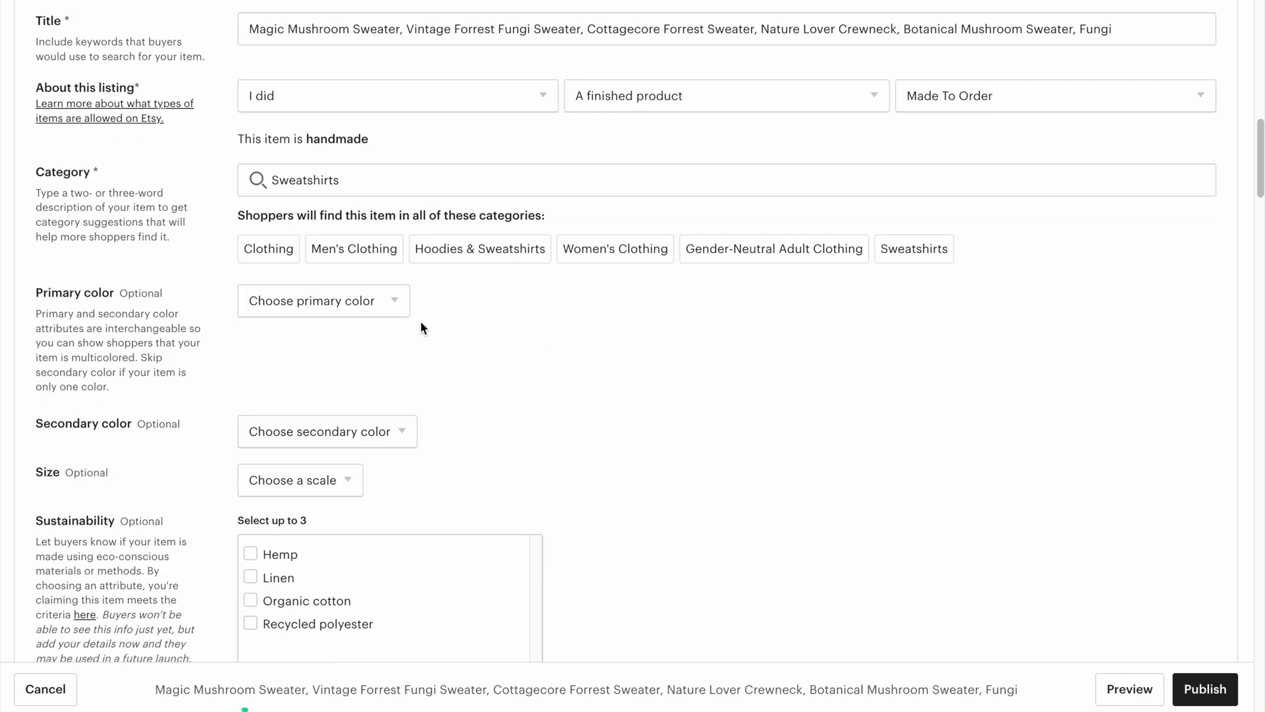
# - Set the listing's primary color to Gray and its secondary color to Yellow
pyautogui.click(386, 307)
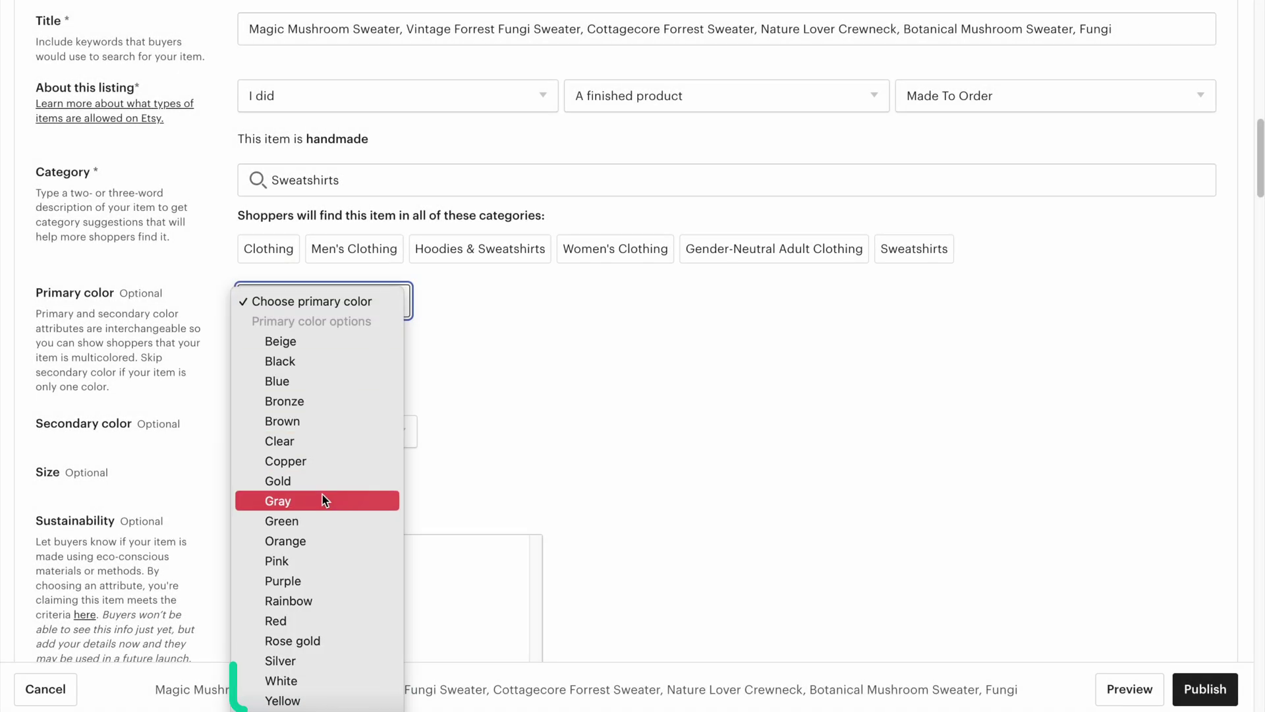
pyautogui.click(323, 499)
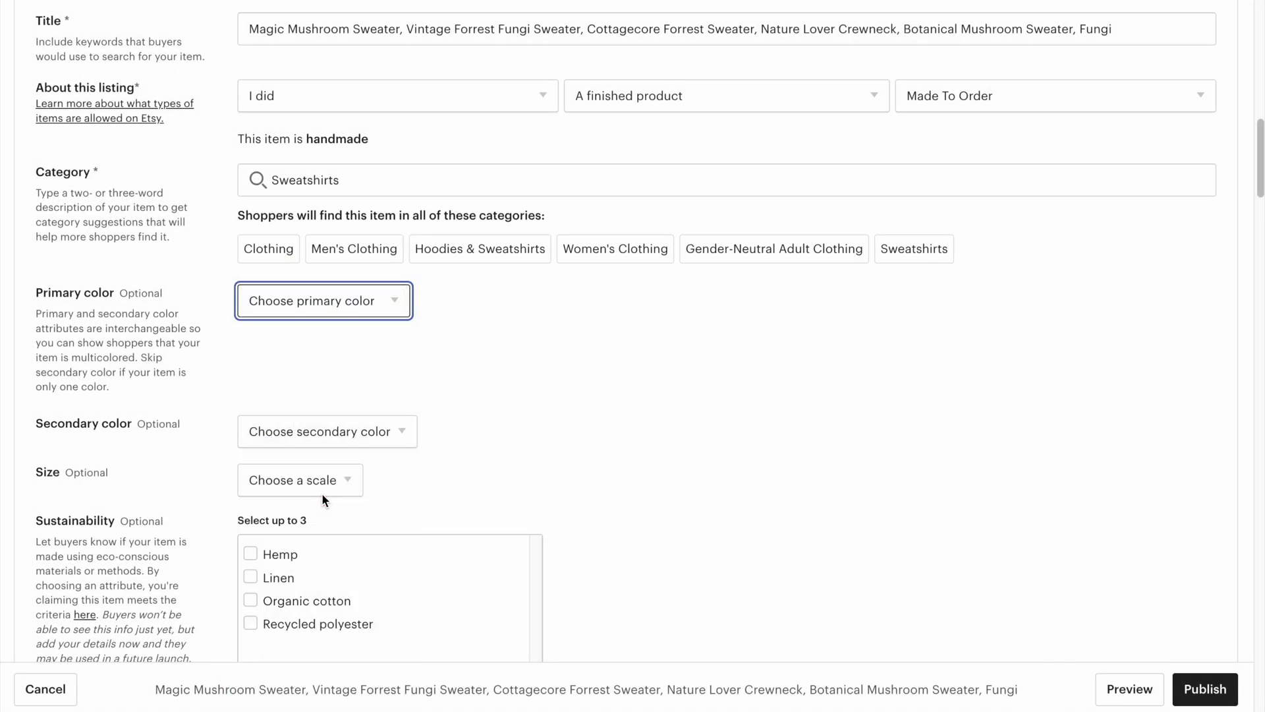
pyautogui.click(383, 432)
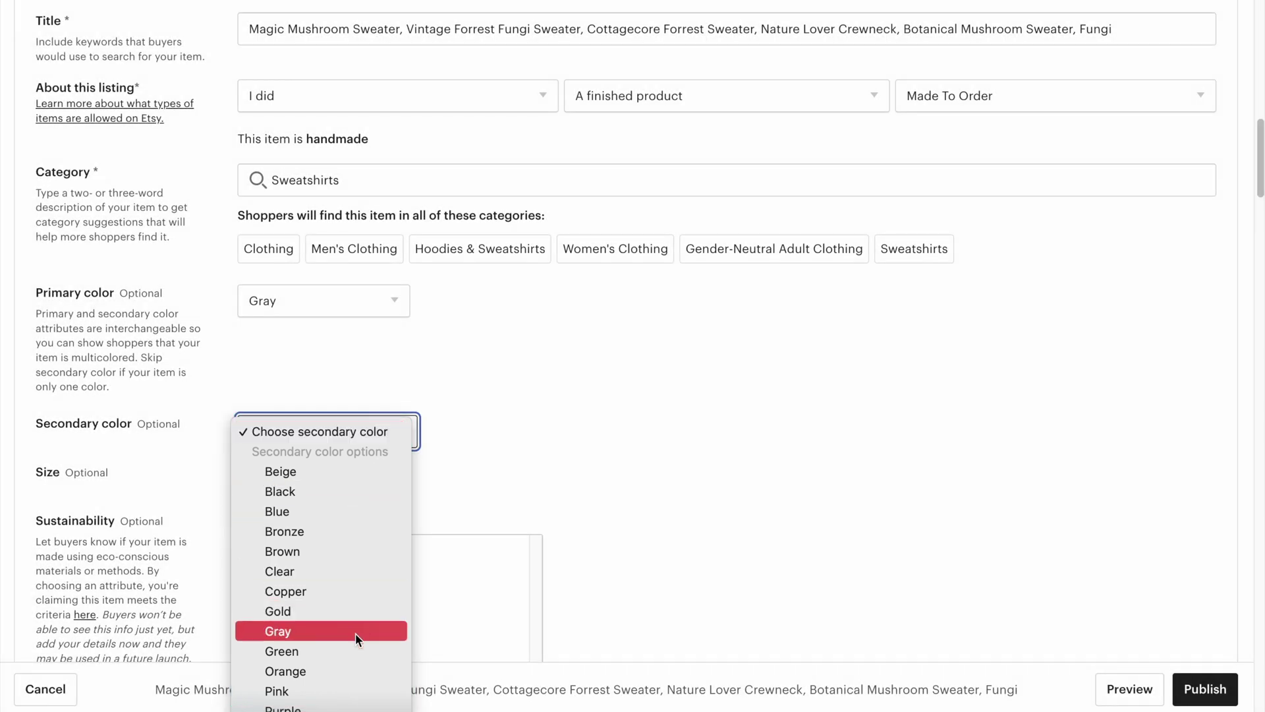
pyautogui.scroll(-3, 354, 638)
pyautogui.click(355, 638)
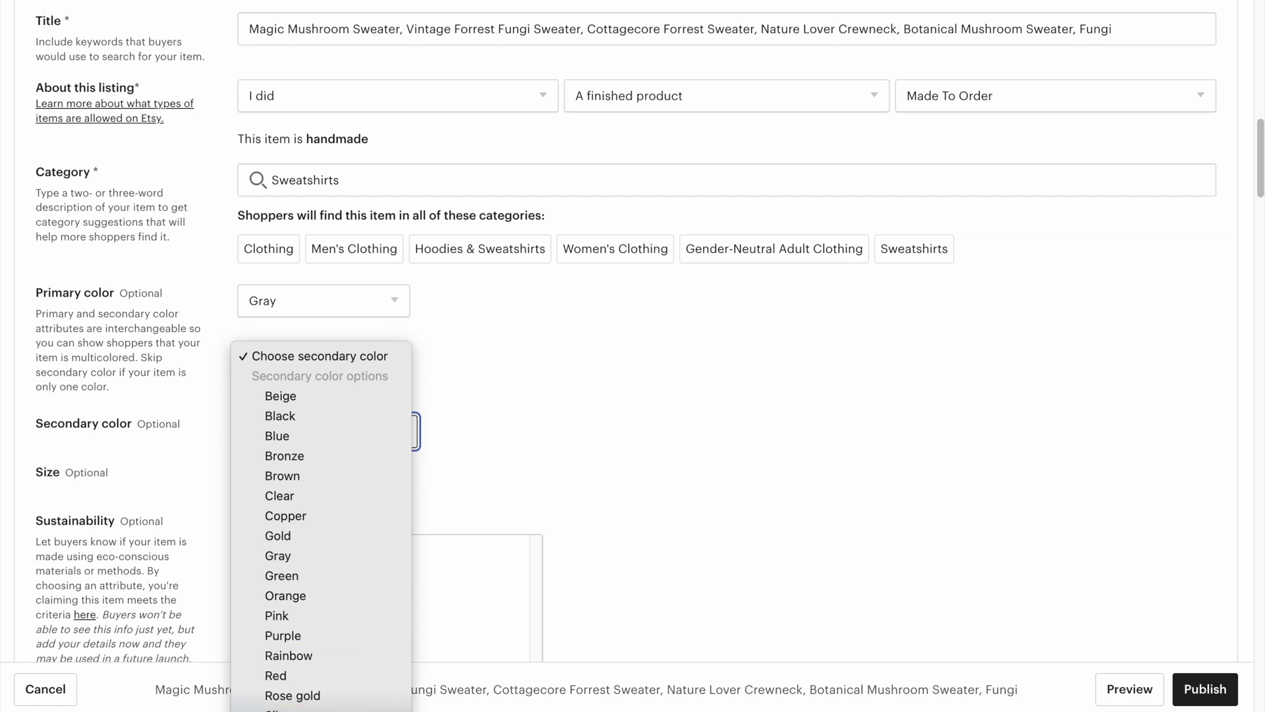
pyautogui.scroll(-2, 493, 508)
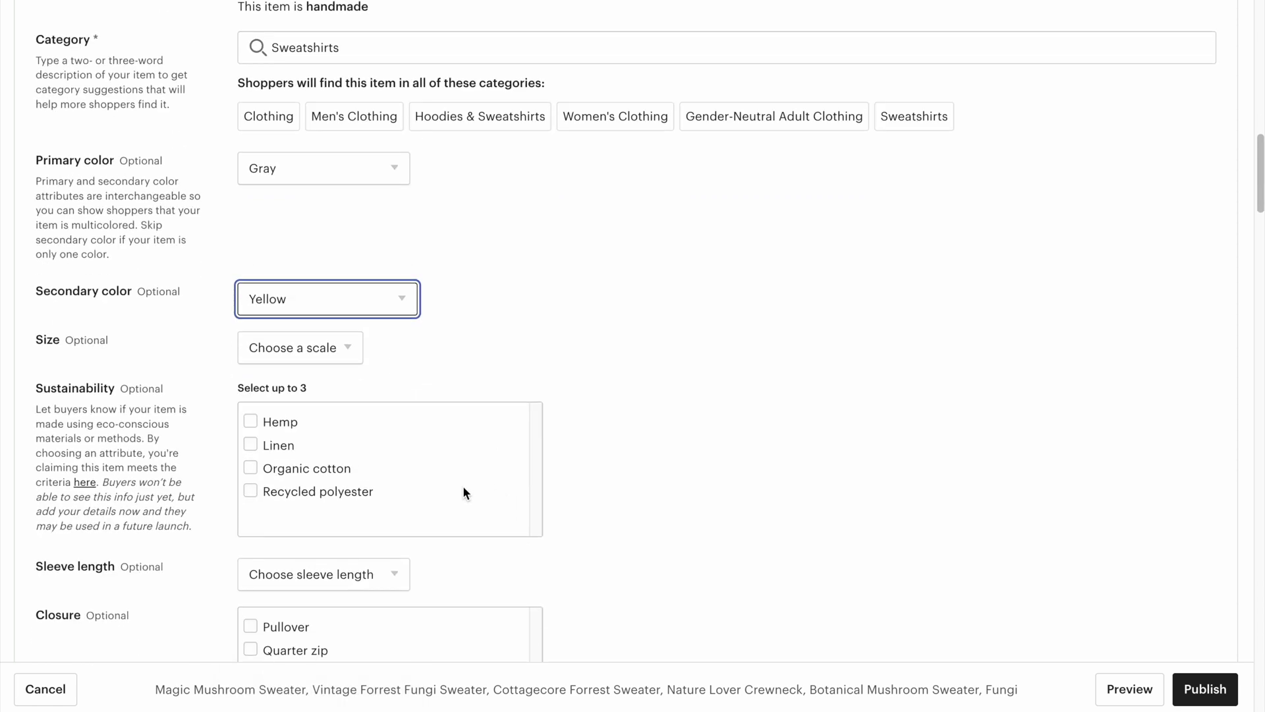
# - Mark the sweater's closure as Pullover and set its clothing style to Boho & hippie
pyautogui.click(351, 356)
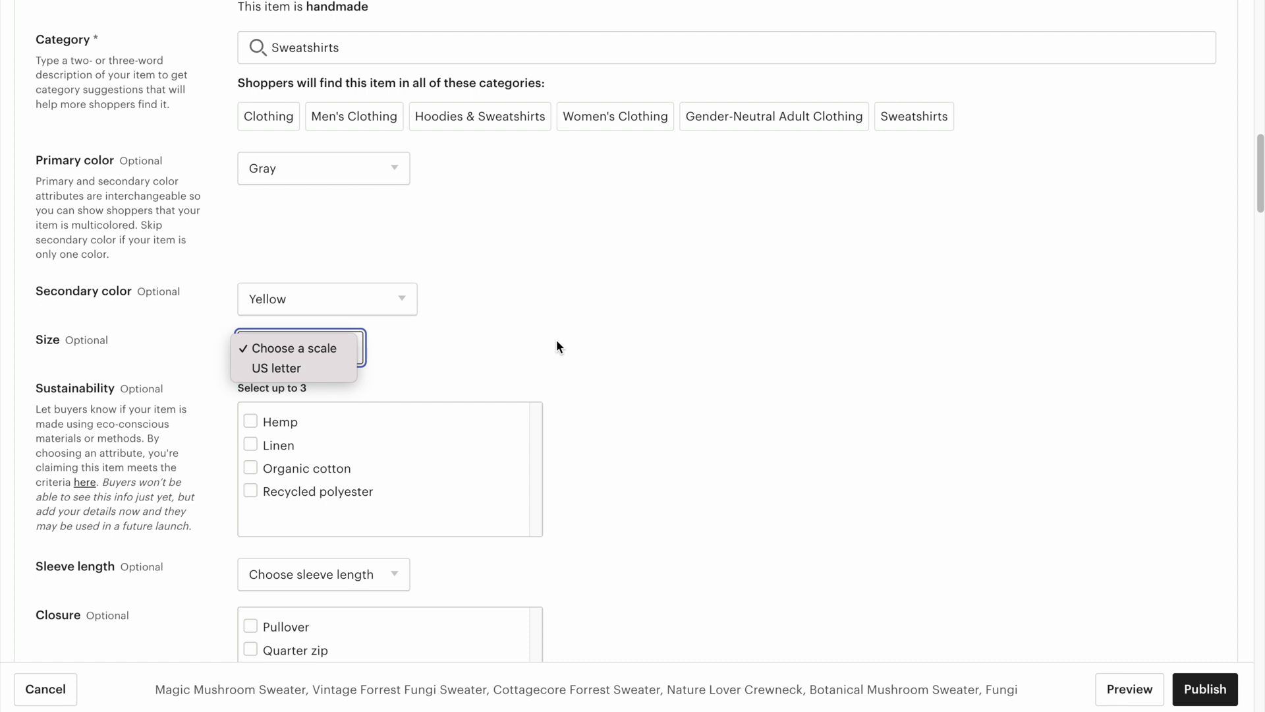
pyautogui.click(557, 346)
pyautogui.scroll(-2, 525, 388)
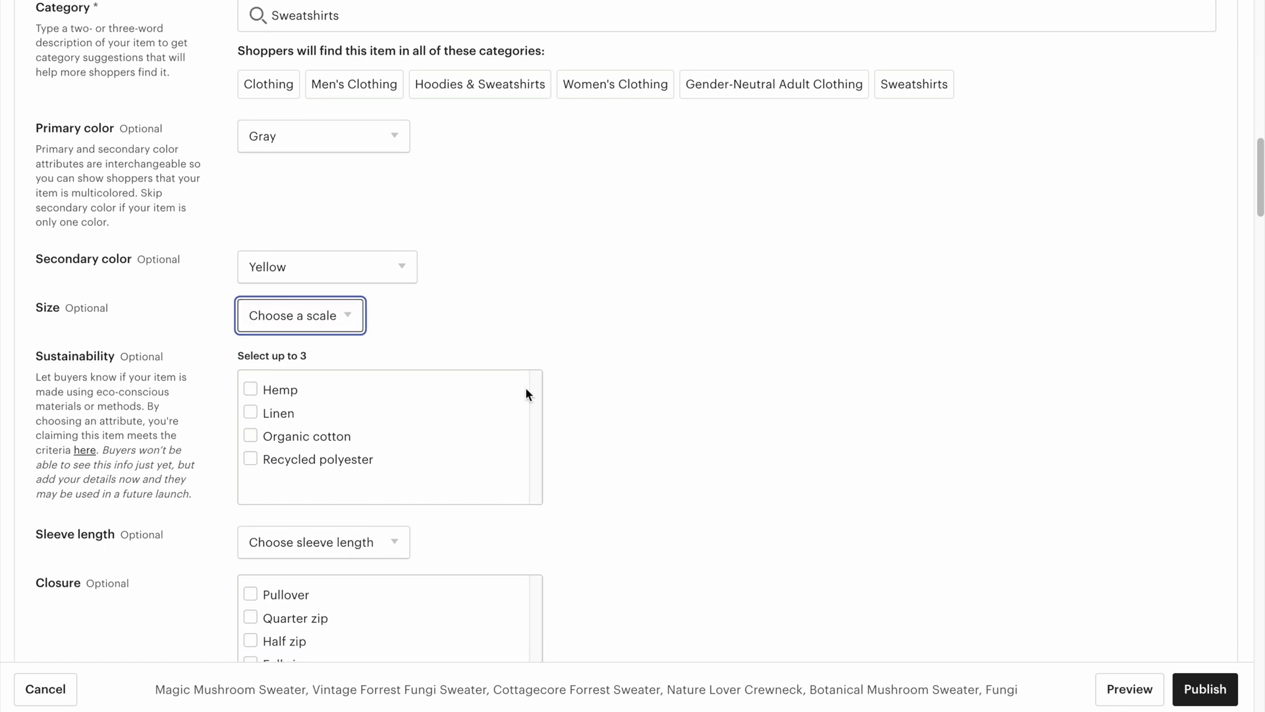
pyautogui.scroll(-5, 524, 391)
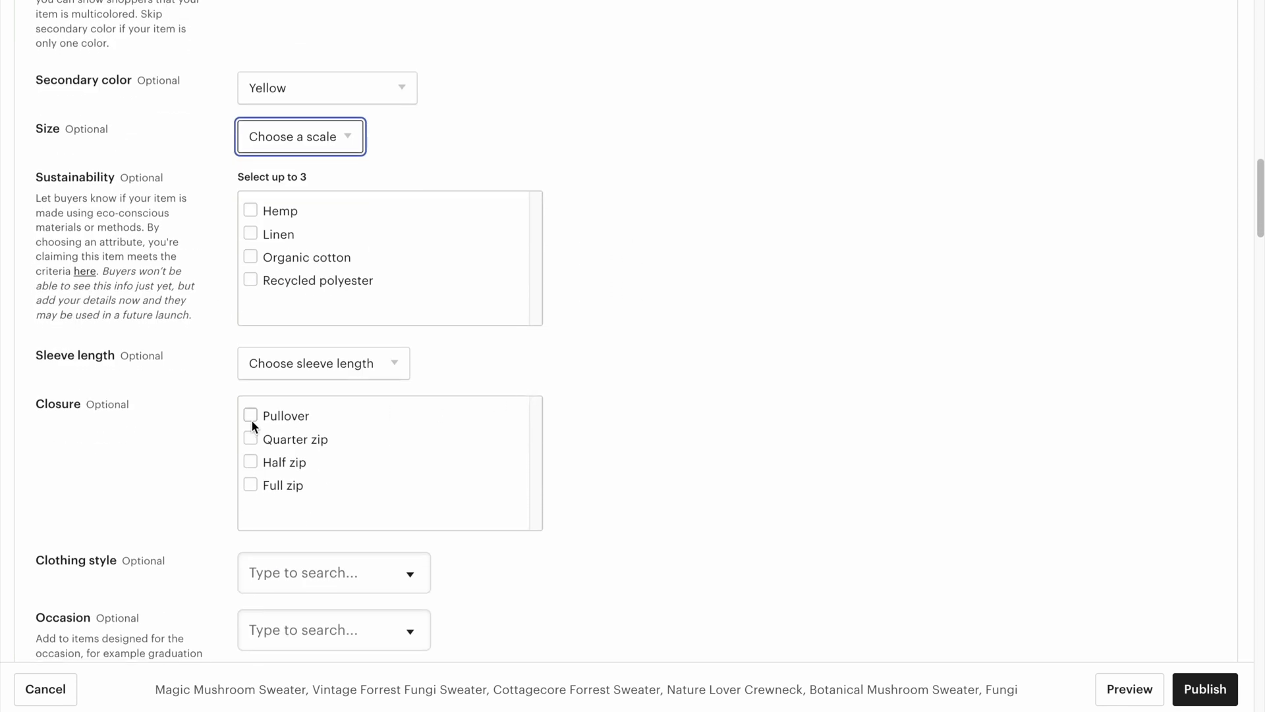
pyautogui.click(251, 418)
pyautogui.scroll(-1, 810, 437)
pyautogui.scroll(-11, 810, 441)
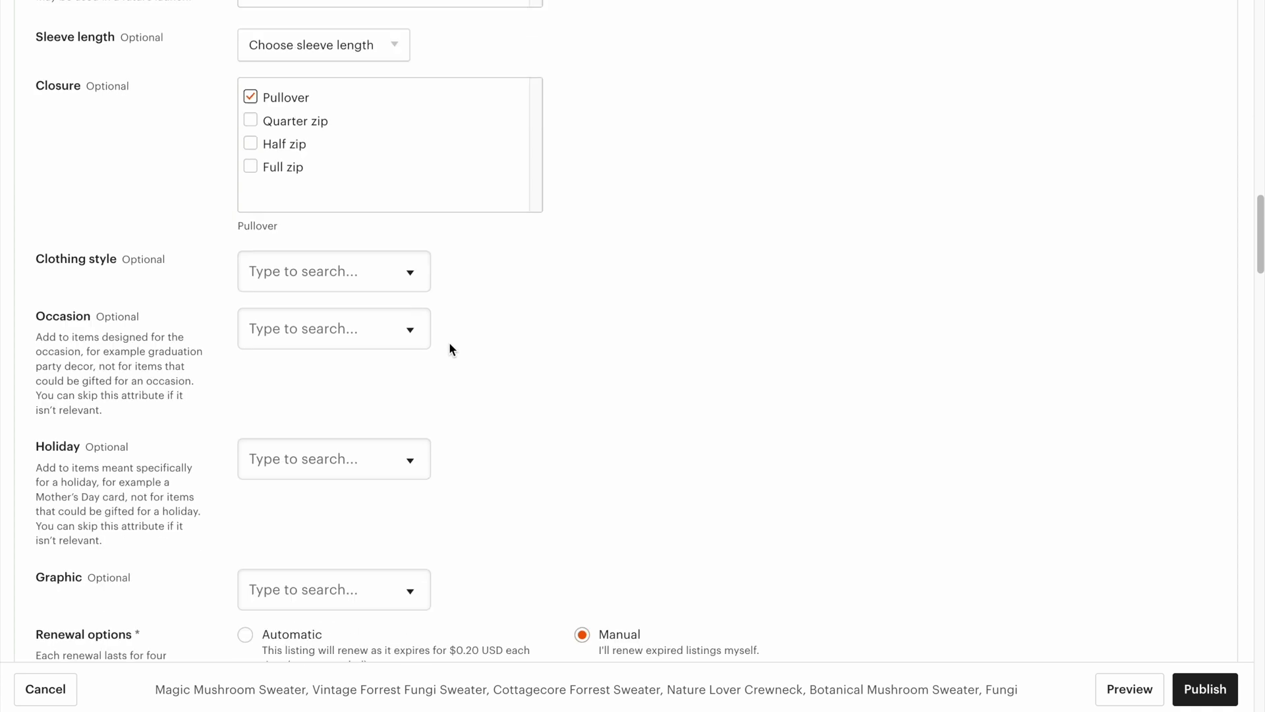
pyautogui.click(416, 233)
pyautogui.click(359, 305)
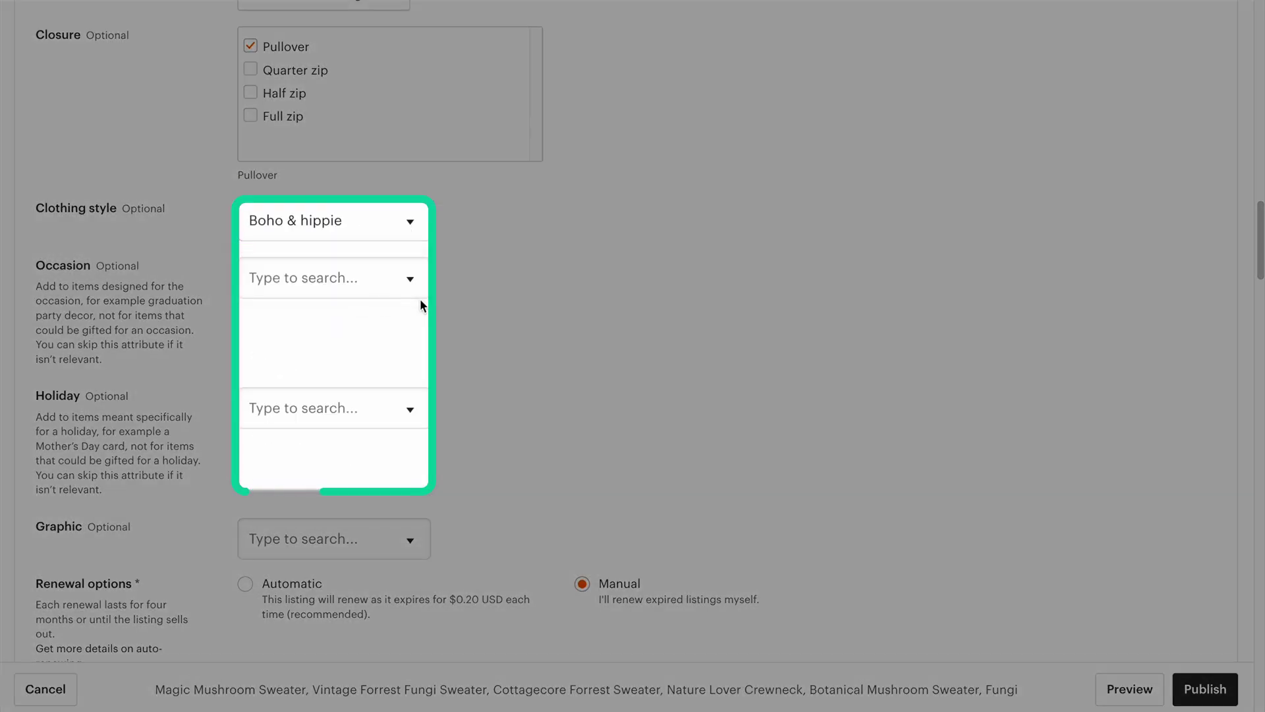
# - Look through the options offered for the listing's Occasion attribute and leave it without choosing one
pyautogui.click(416, 288)
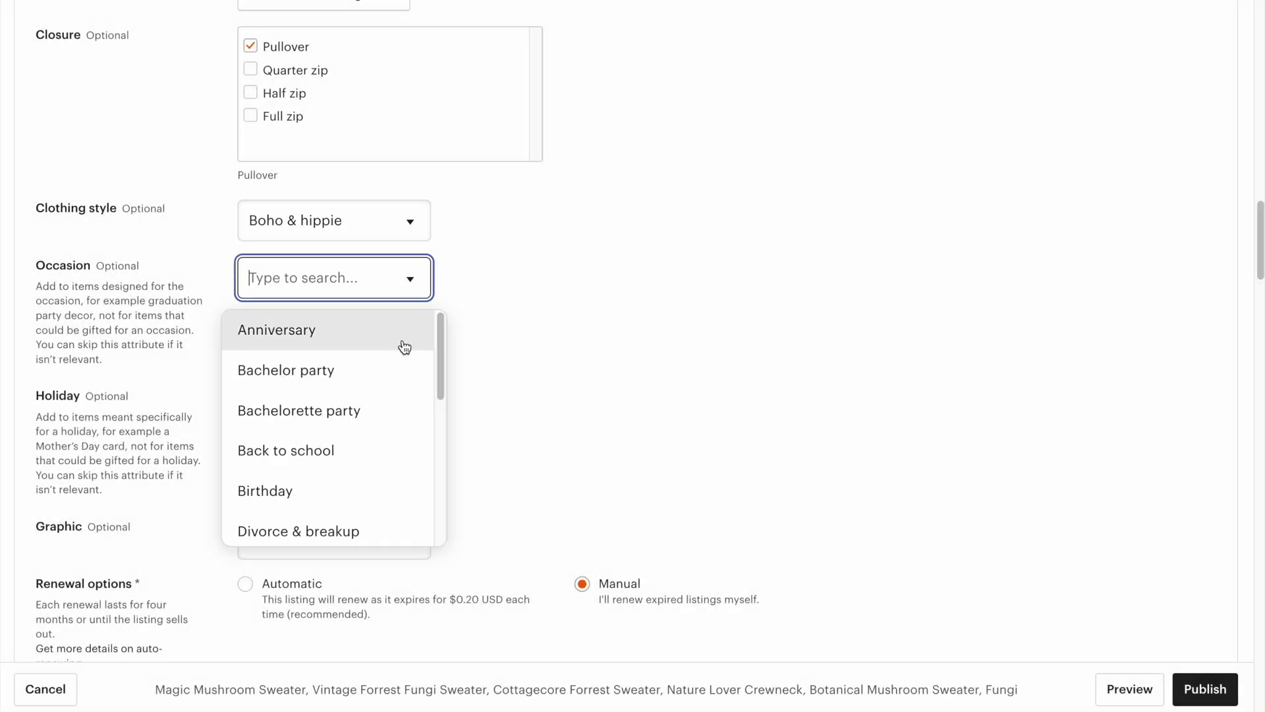
pyautogui.scroll(-5, 385, 420)
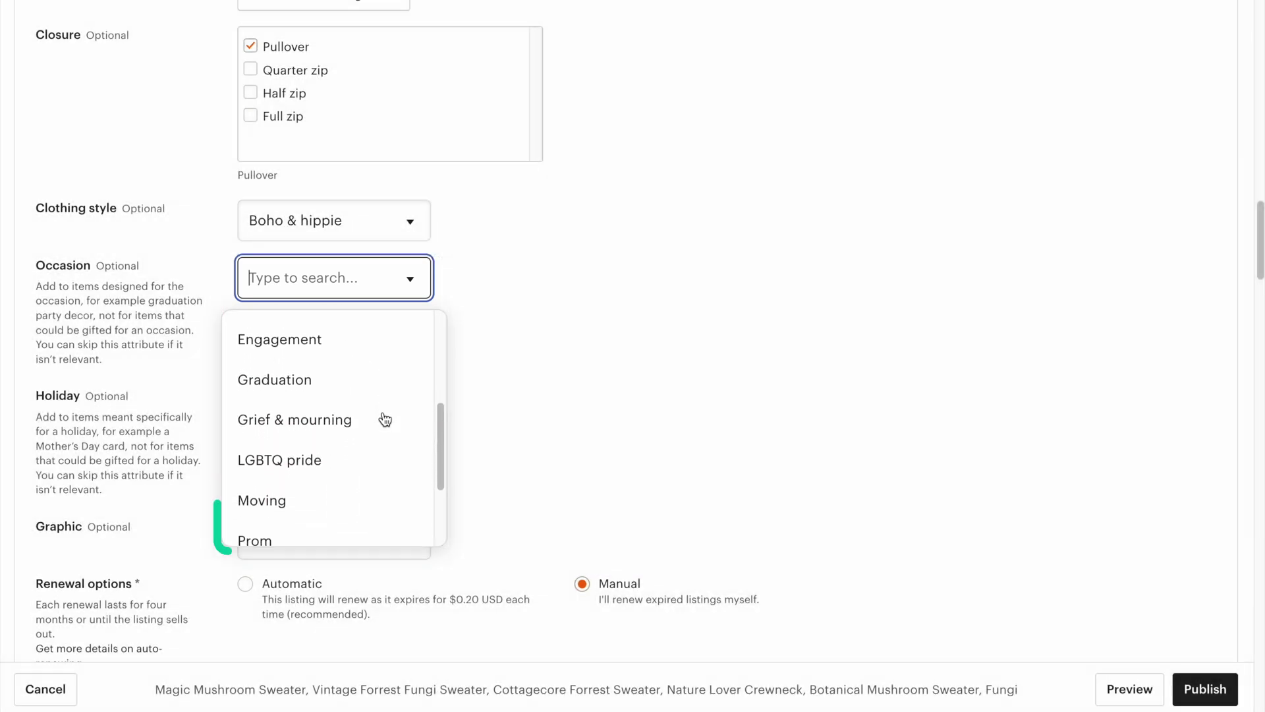
pyautogui.scroll(-3, 385, 419)
pyautogui.click(619, 406)
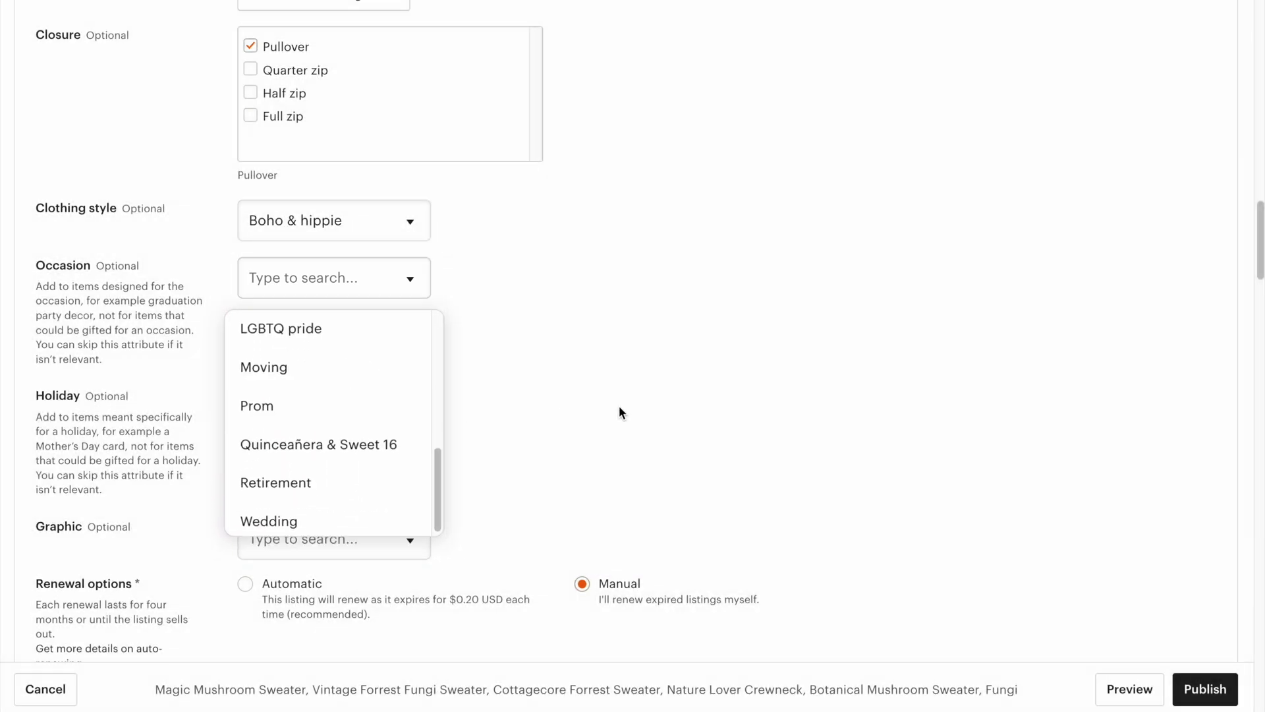
# - Set the listing's Graphic attribute to Plants & trees
pyautogui.scroll(-2, 619, 405)
pyautogui.scroll(-3, 620, 408)
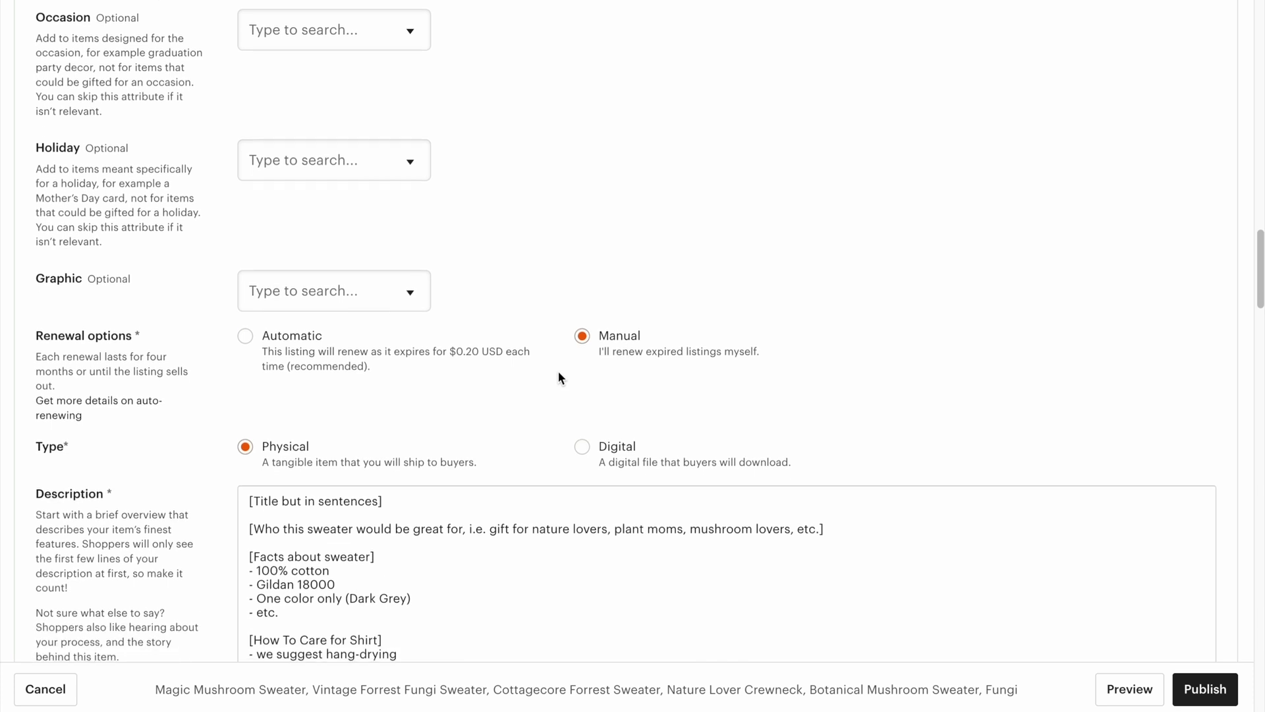
pyautogui.click(413, 291)
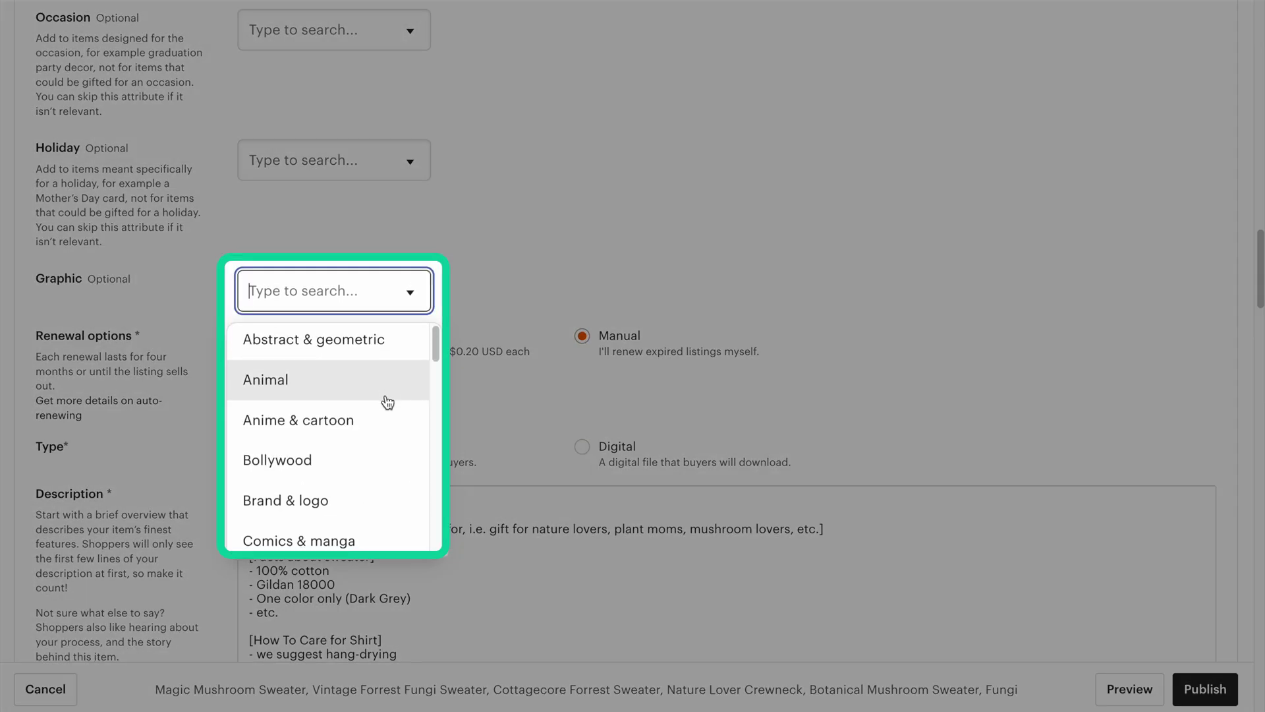
pyautogui.scroll(-1, 388, 402)
pyautogui.scroll(-5, 387, 403)
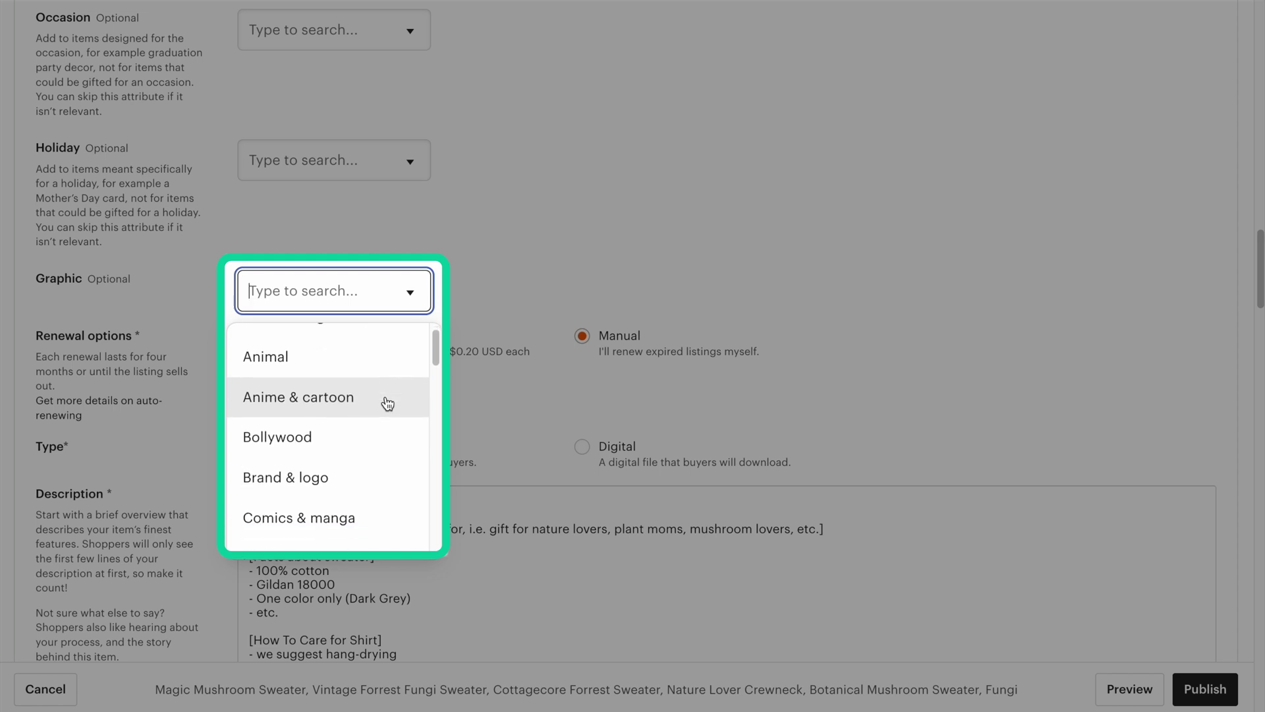
pyautogui.scroll(-3, 342, 429)
pyautogui.scroll(-4, 341, 432)
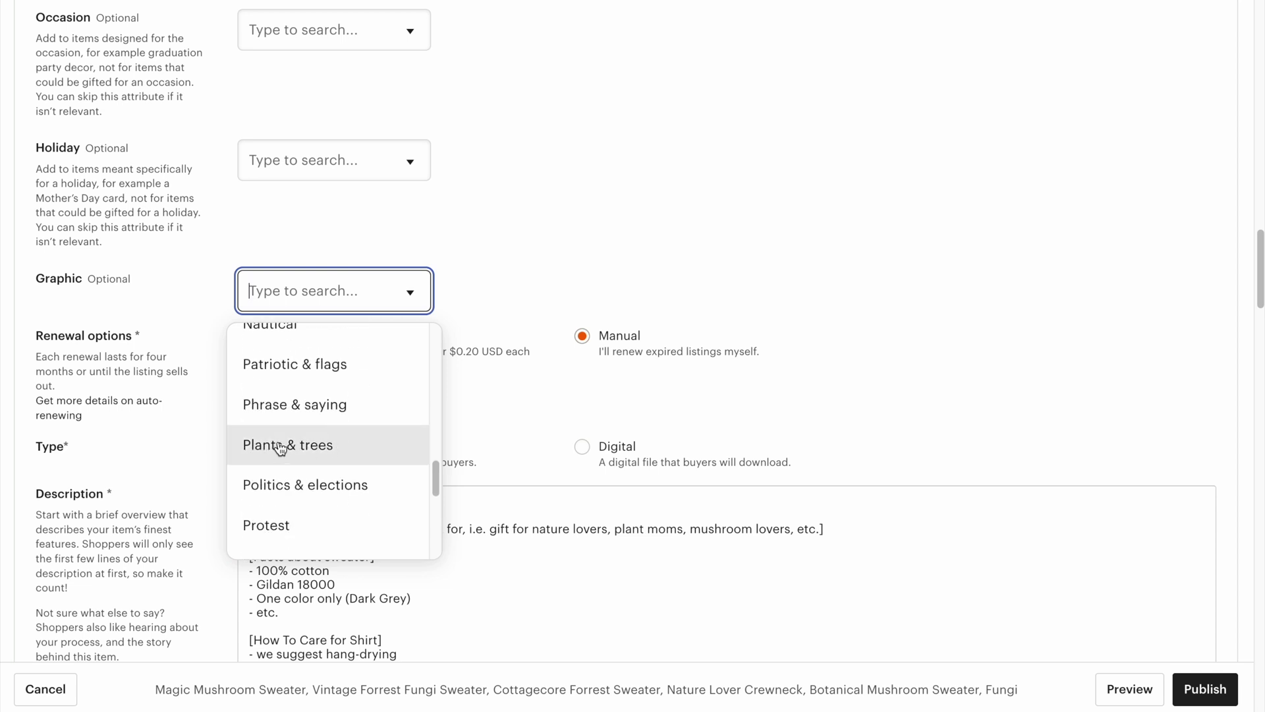
pyautogui.click(301, 447)
# - Save Printify, United States Of America, as a new production partner, citing lacking technical ability or equipment, "I design everything myself" and "They do everything for me"
pyautogui.scroll(-1, 911, 247)
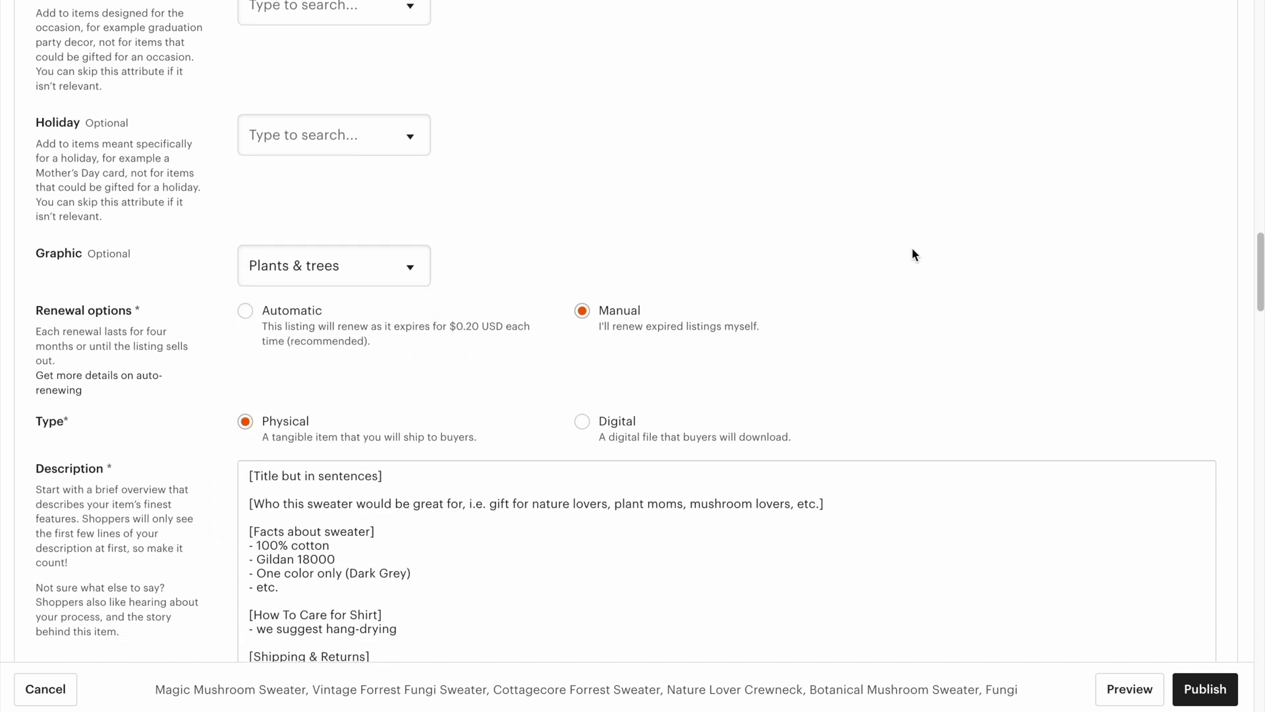
pyautogui.scroll(-3, 911, 250)
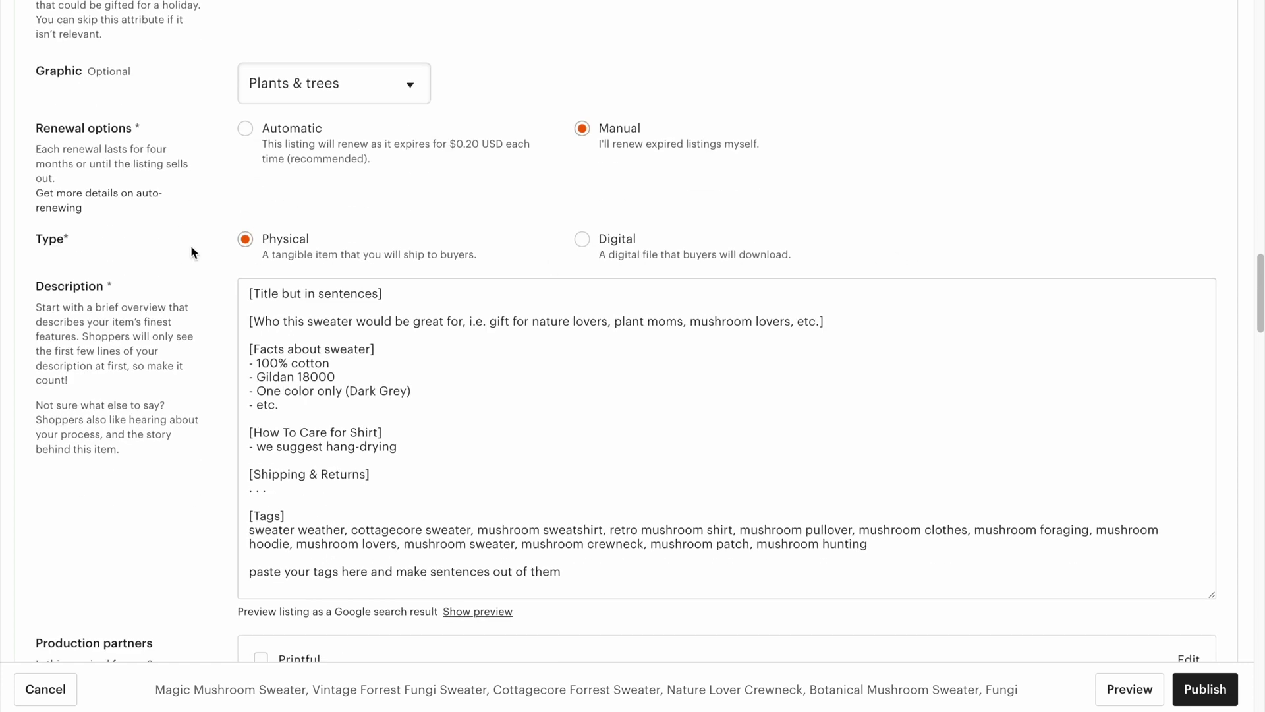
pyautogui.scroll(-3, 321, 252)
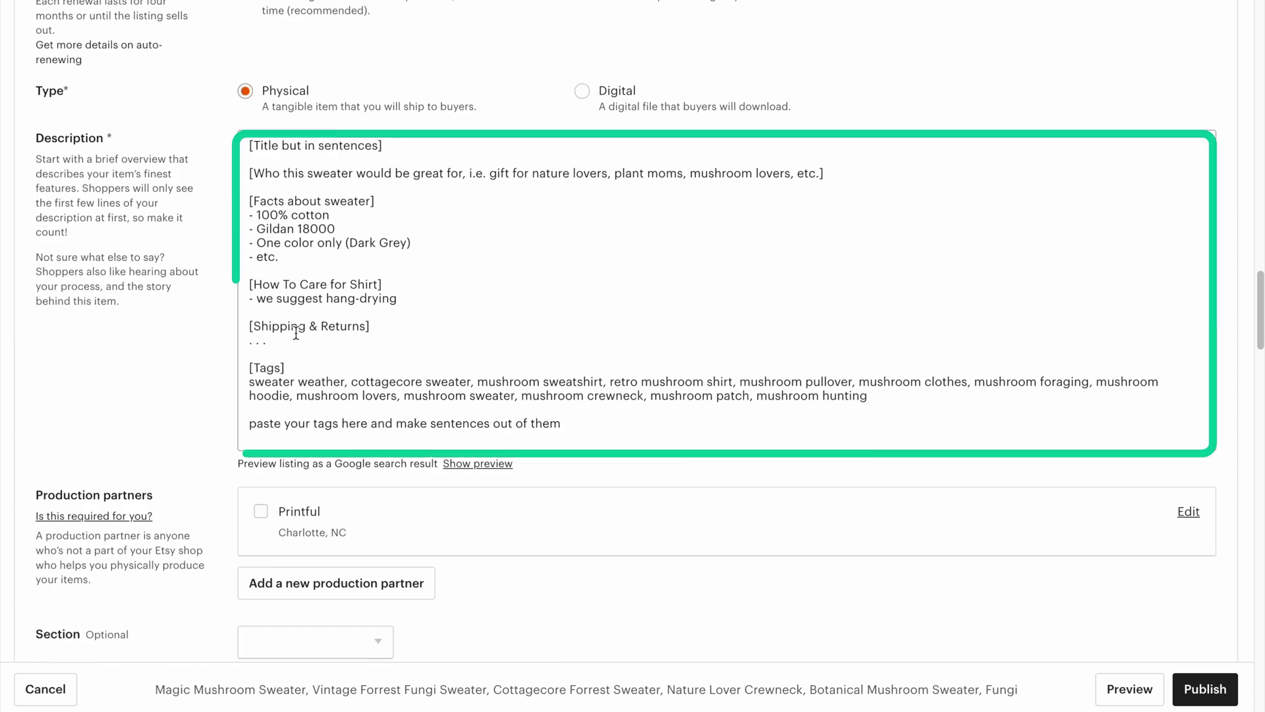
pyautogui.scroll(-1, 403, 337)
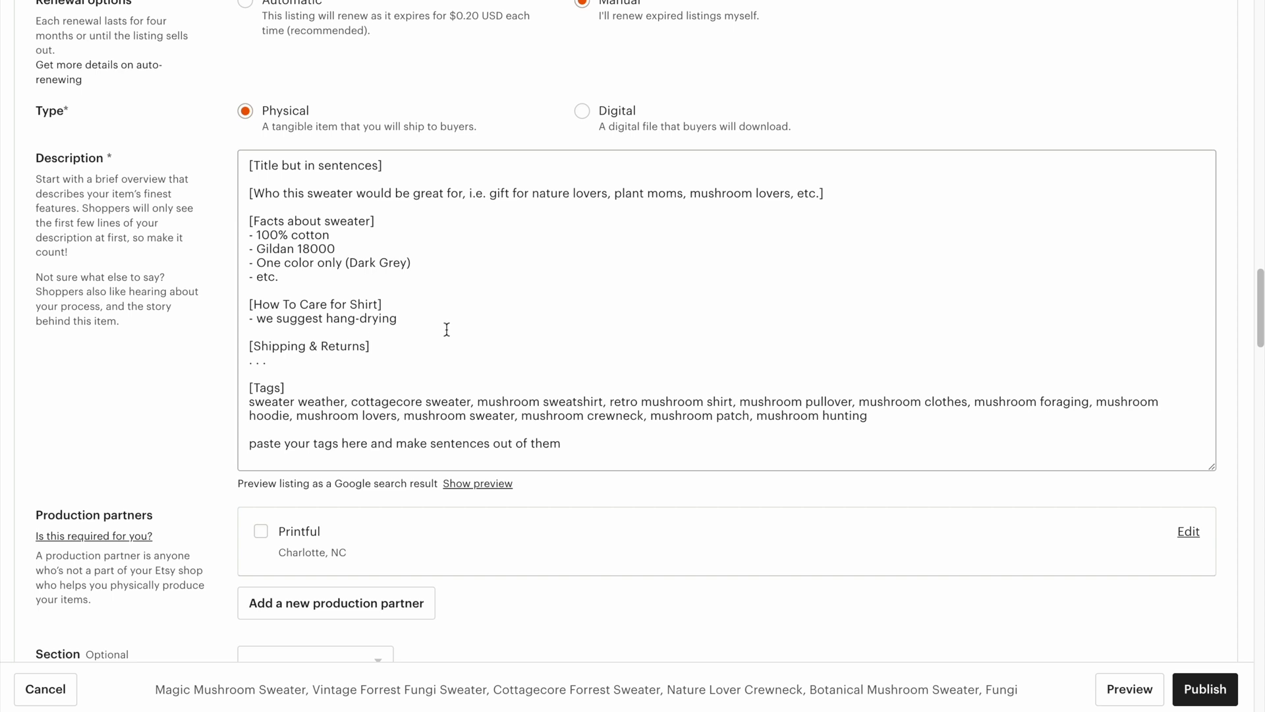
pyautogui.scroll(-3, 493, 330)
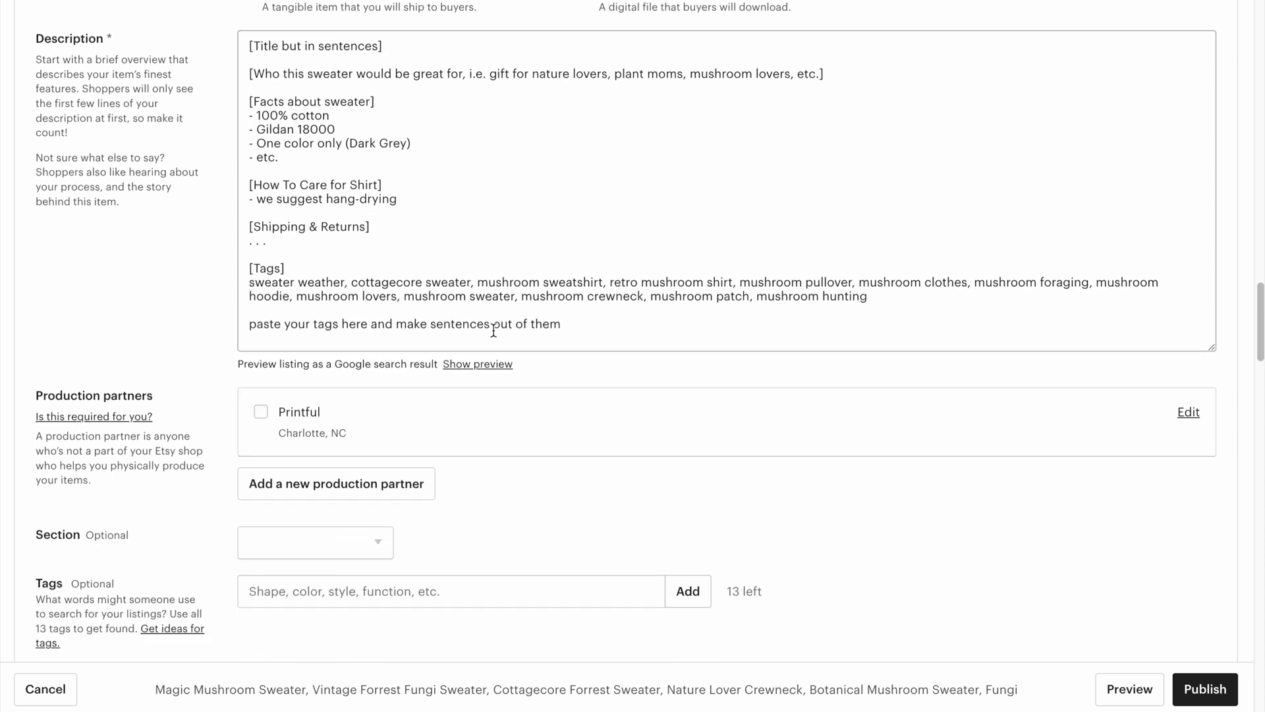
pyautogui.click(294, 359)
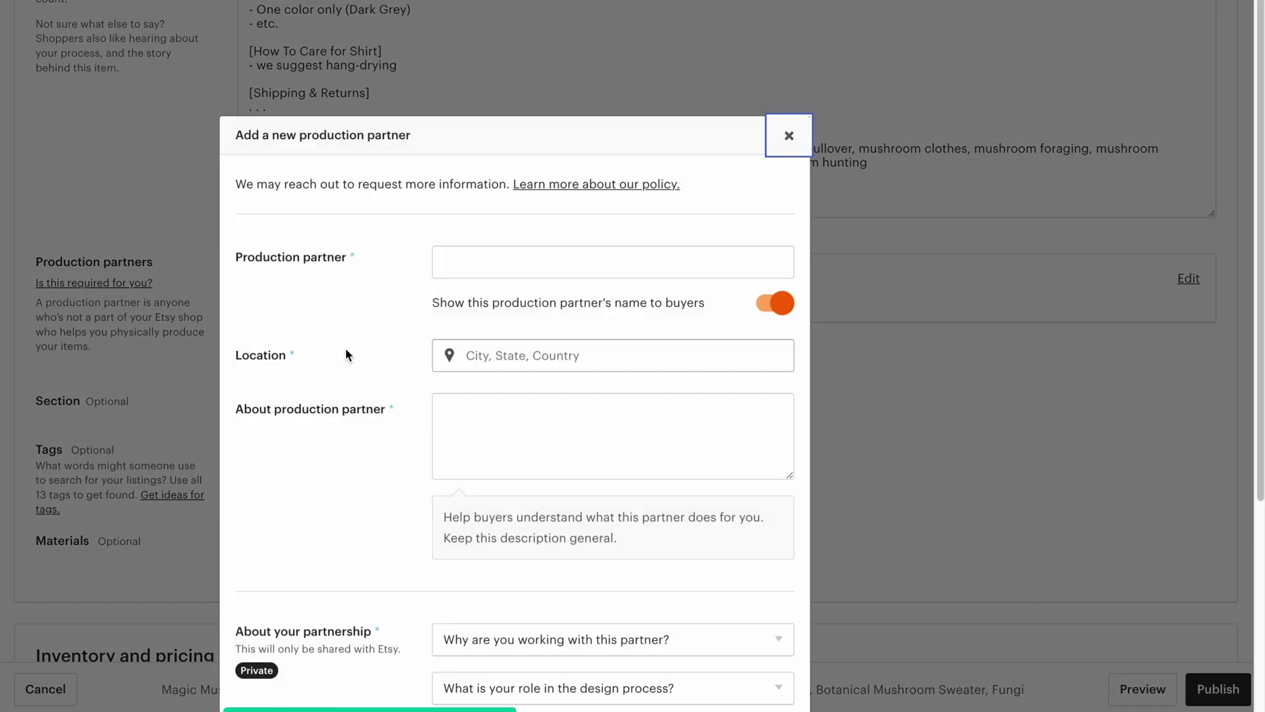
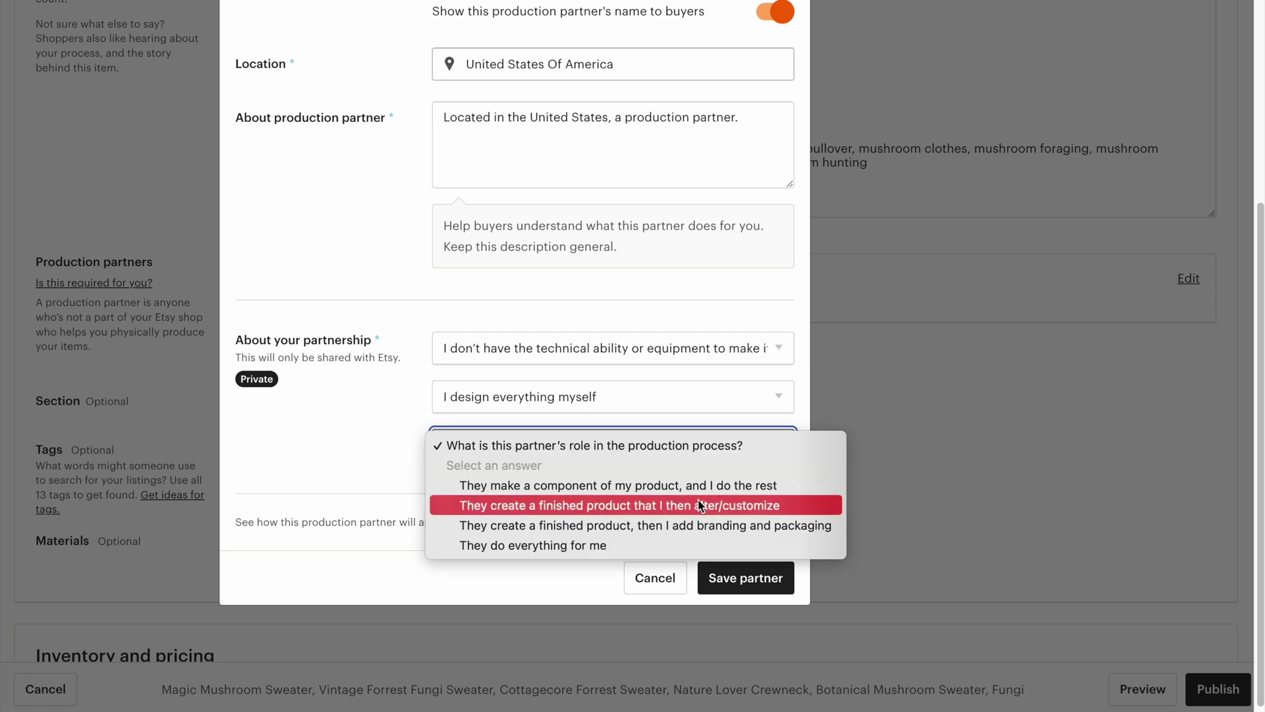
pyautogui.click(567, 543)
pyautogui.click(738, 568)
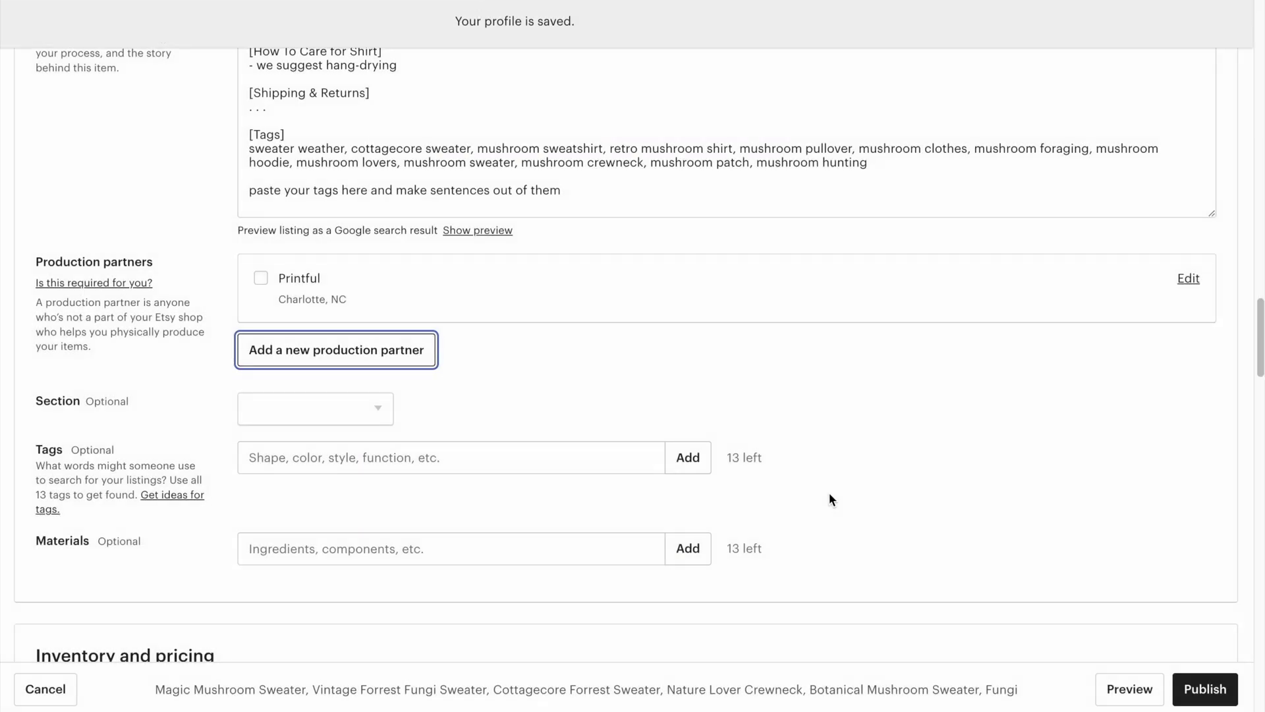
# - Change the listing's maker from "I did" to "Another company or person"
pyautogui.scroll(6, 825, 492)
pyautogui.scroll(10, 734, 455)
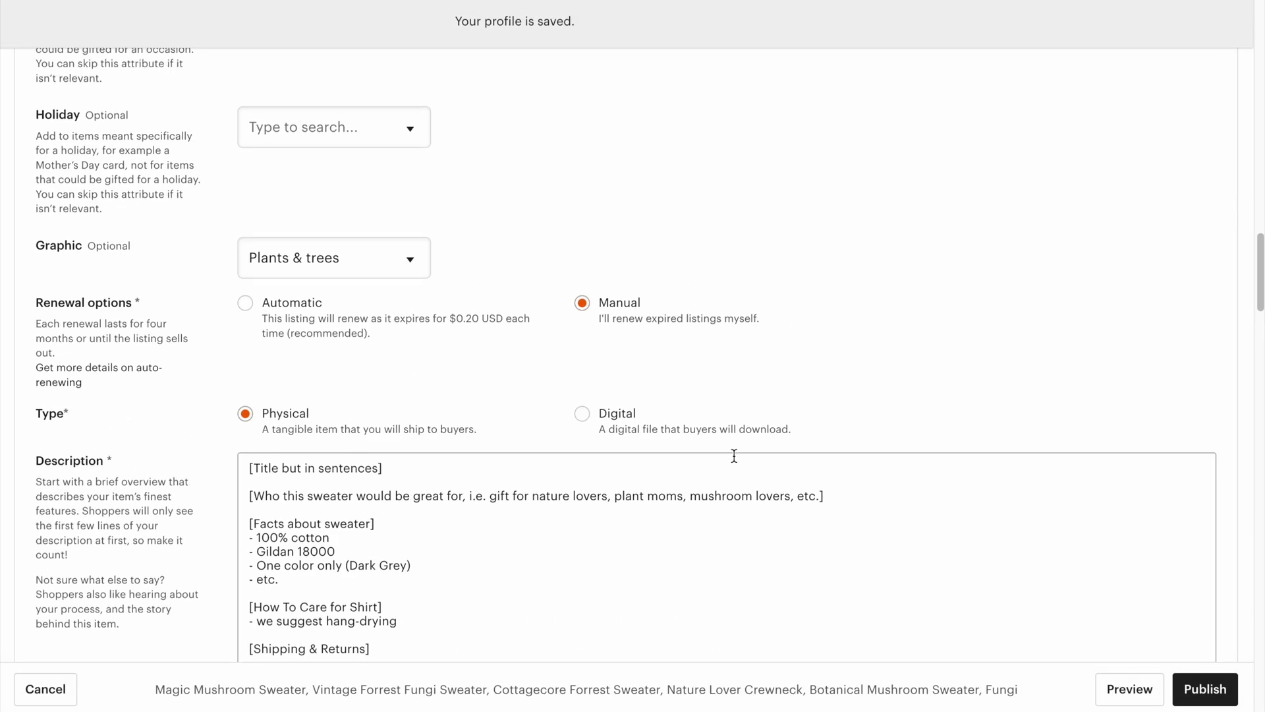
pyautogui.scroll(8, 736, 460)
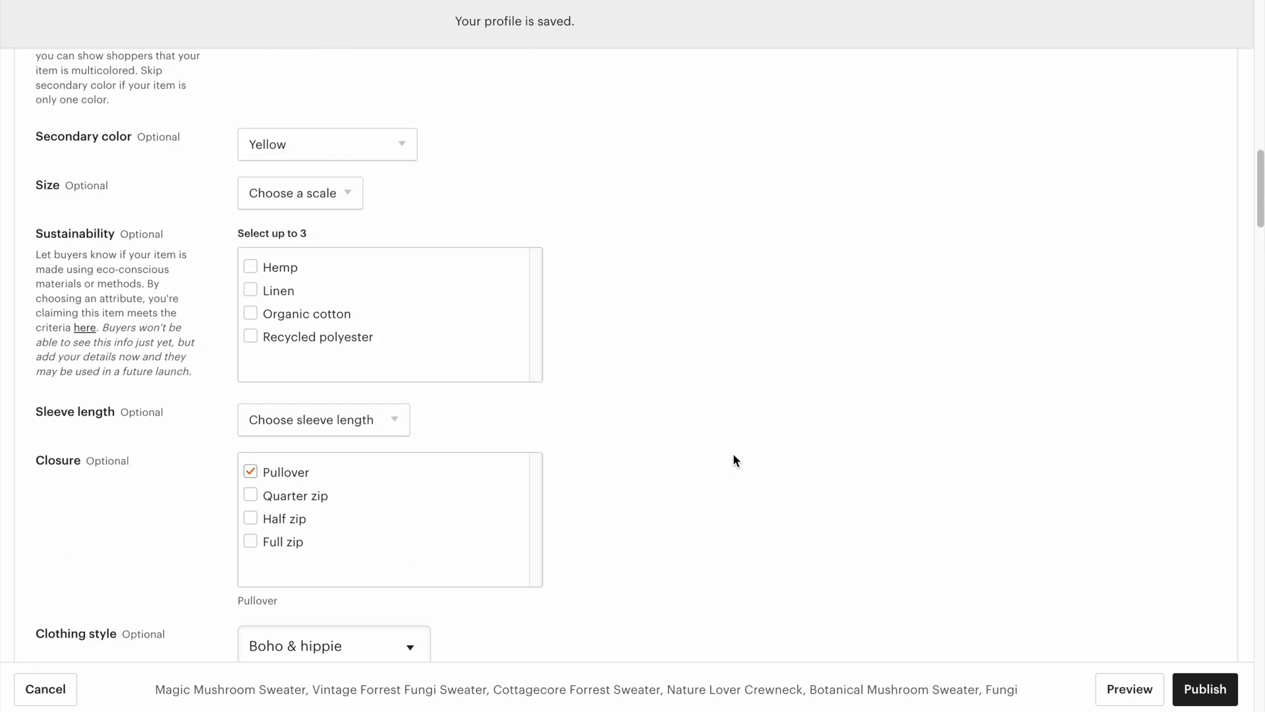
pyautogui.click(529, 282)
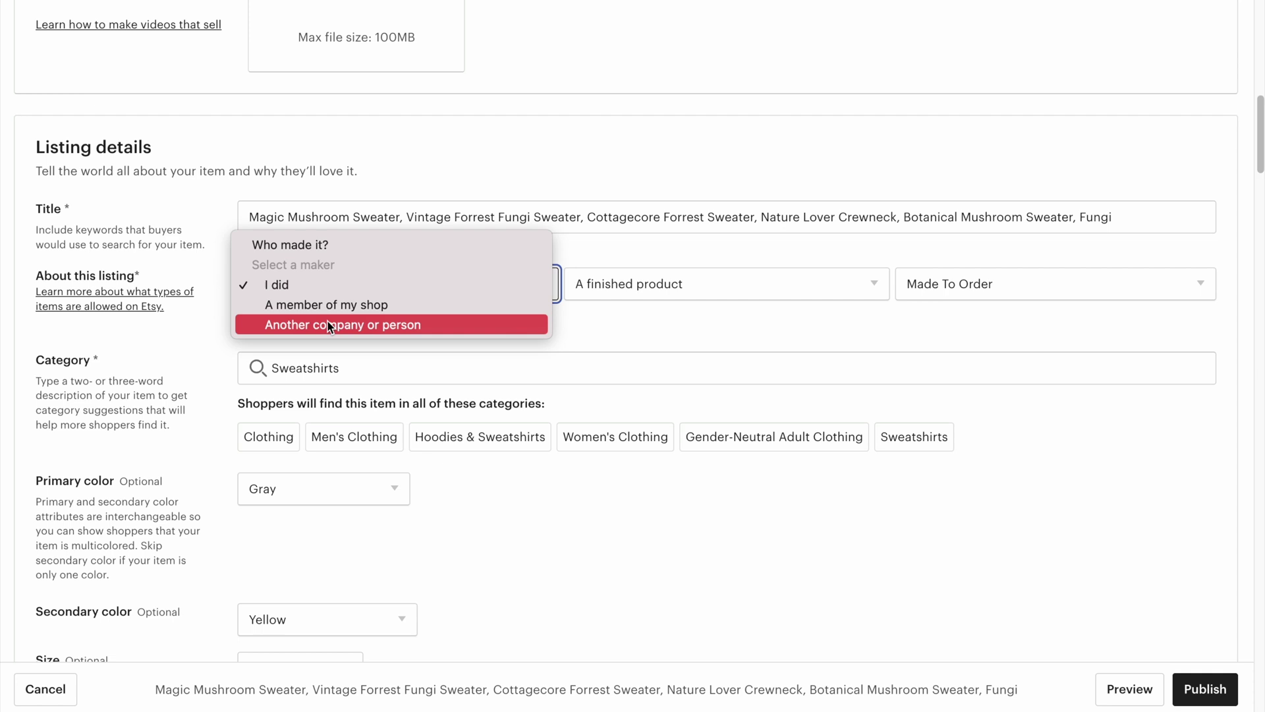
pyautogui.click(330, 326)
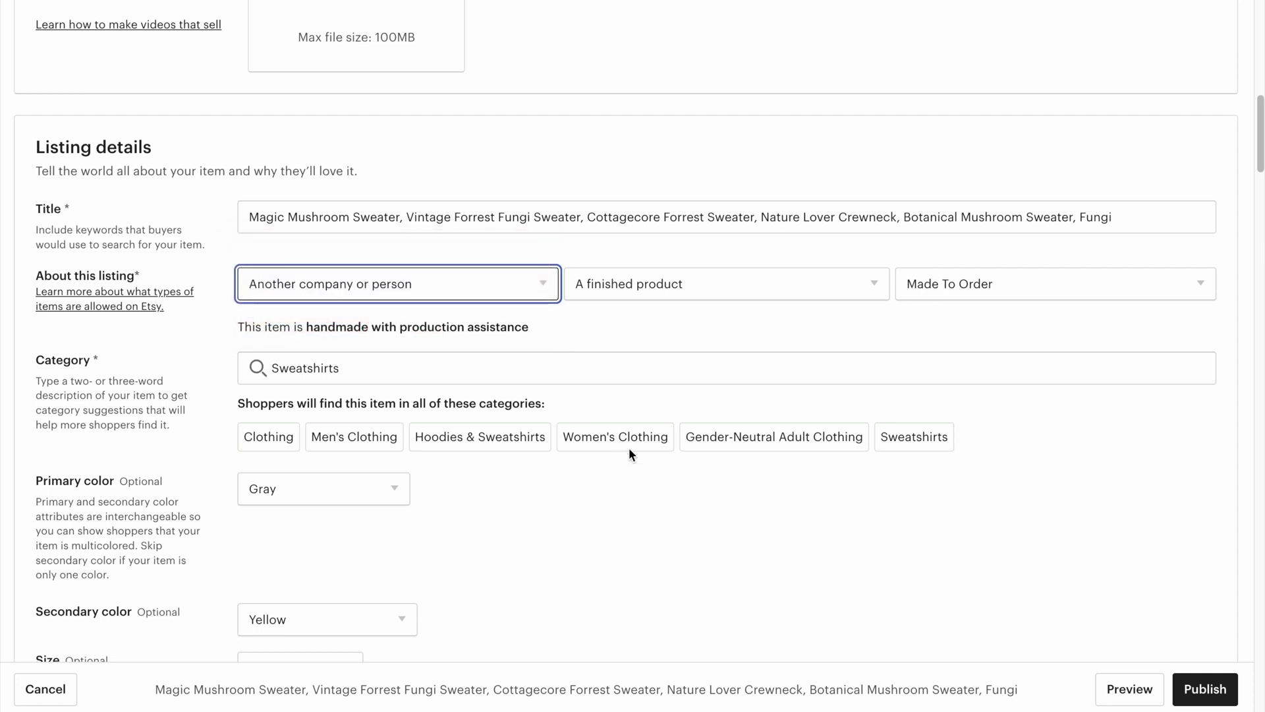
# - Select Printify as the production partner for this sweater listing
pyautogui.scroll(-14, 982, 557)
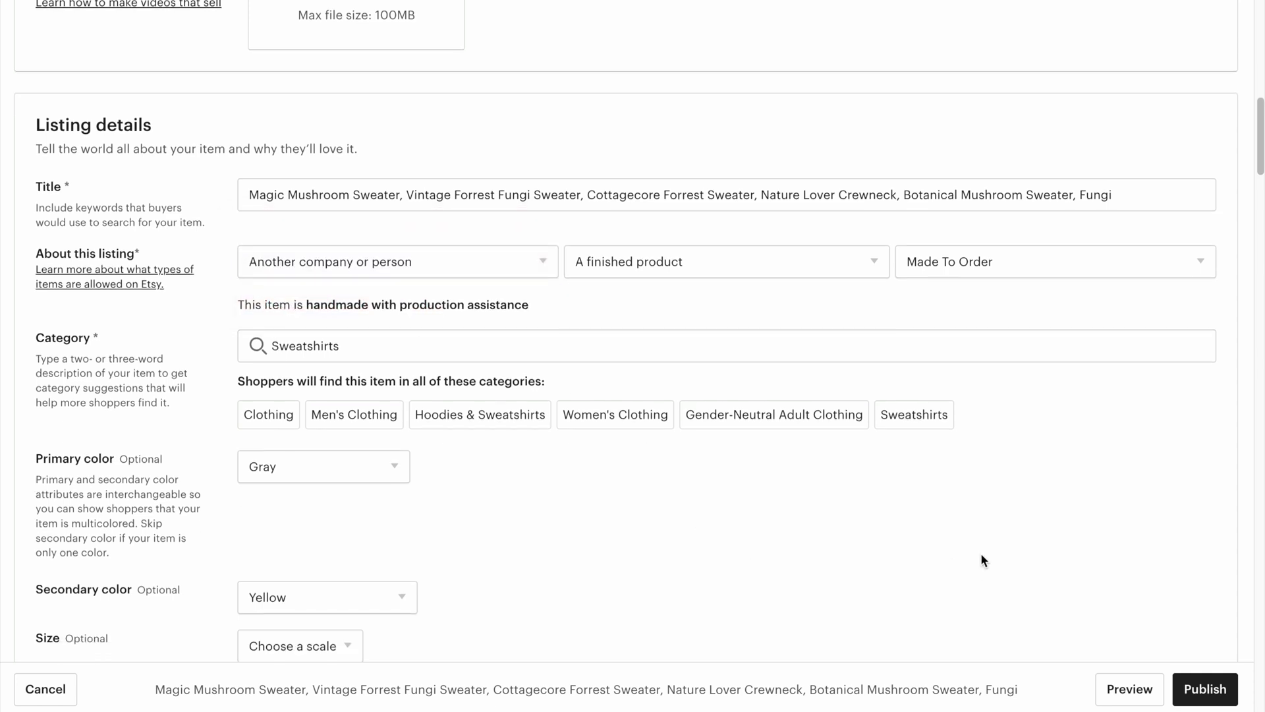
pyautogui.scroll(-12, 980, 560)
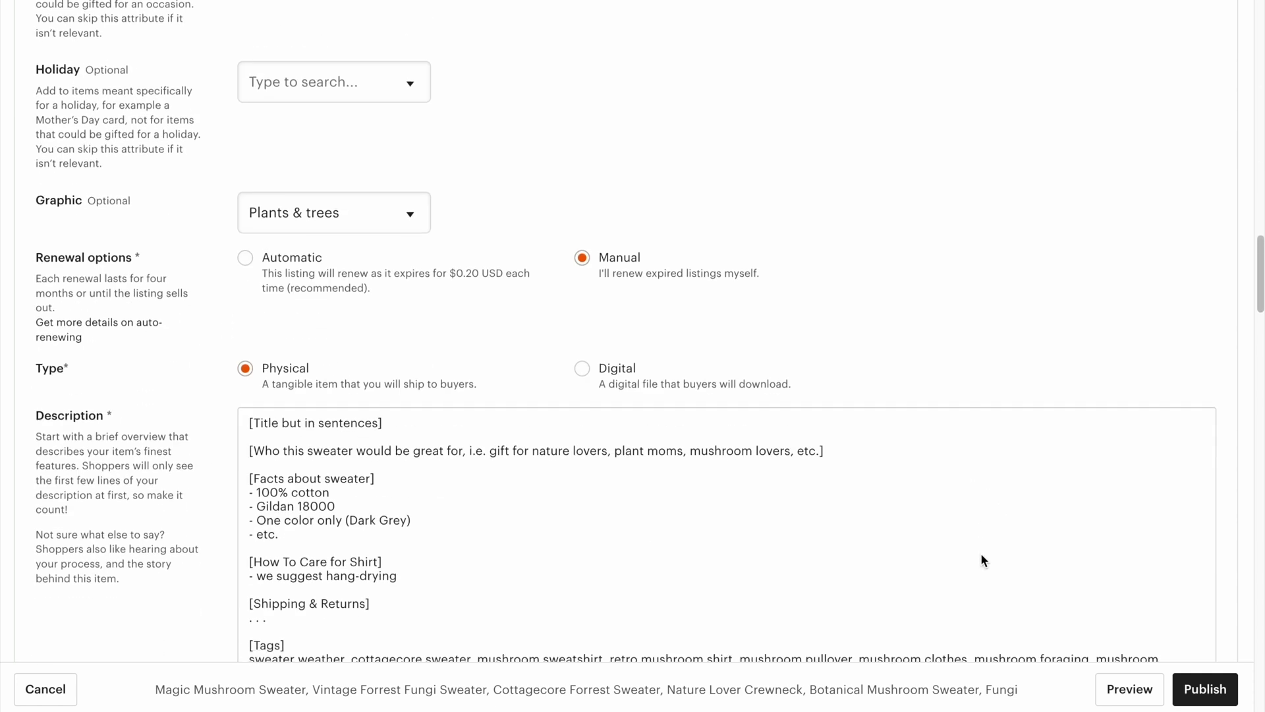
pyautogui.scroll(2, 981, 561)
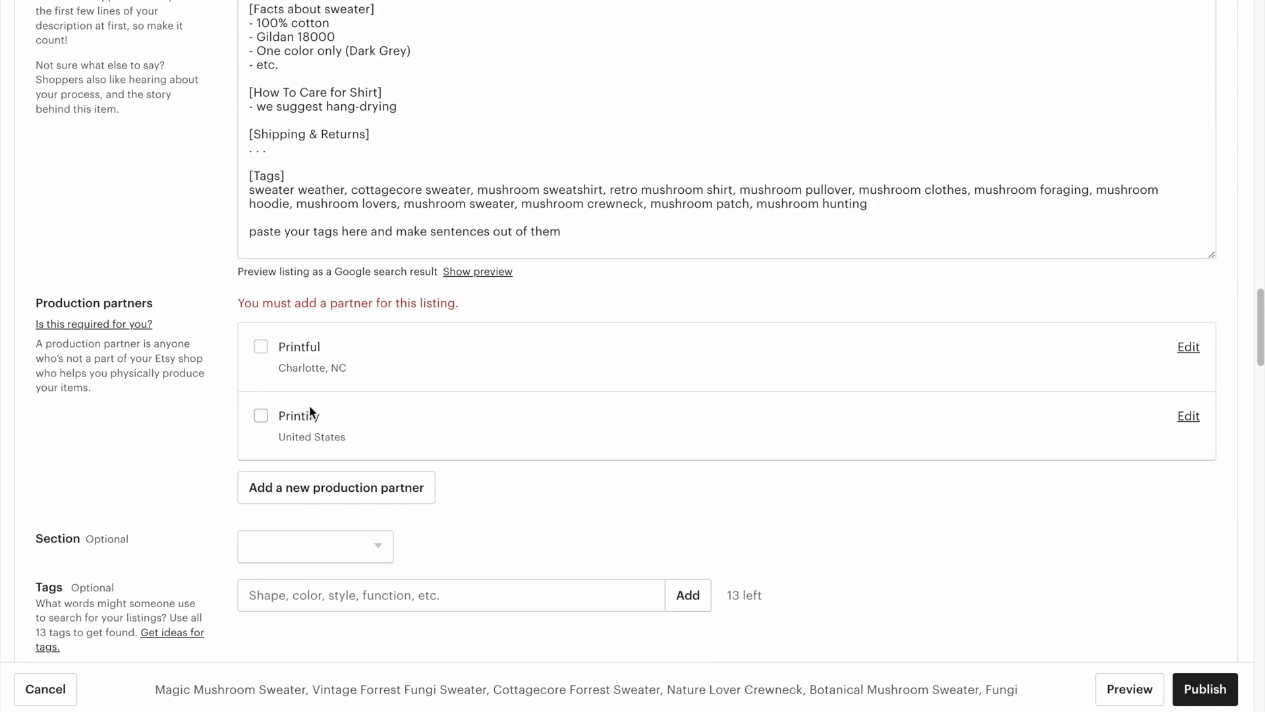
pyautogui.click(263, 416)
# - Copy the comma-separated tag list, from sweater weather to mushroom hunting, out of the listing description
pyautogui.scroll(-5, 983, 490)
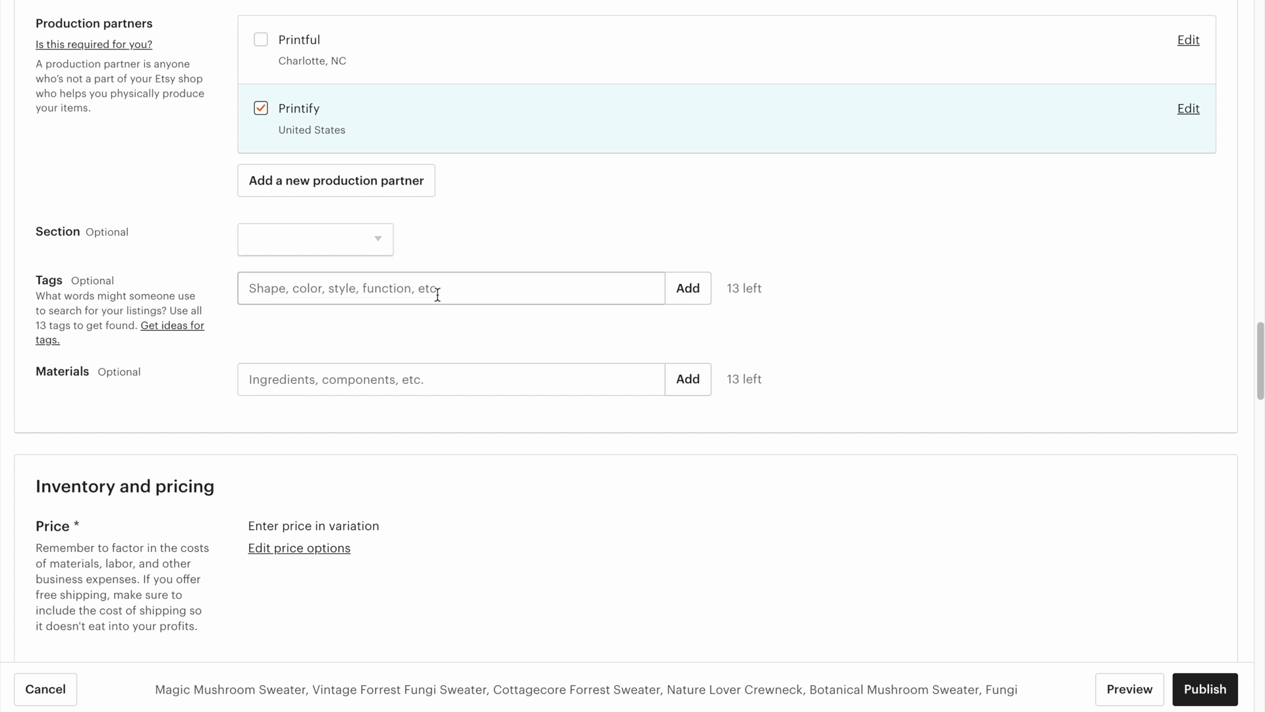
pyautogui.scroll(8, 565, 359)
pyautogui.scroll(-7, 610, 364)
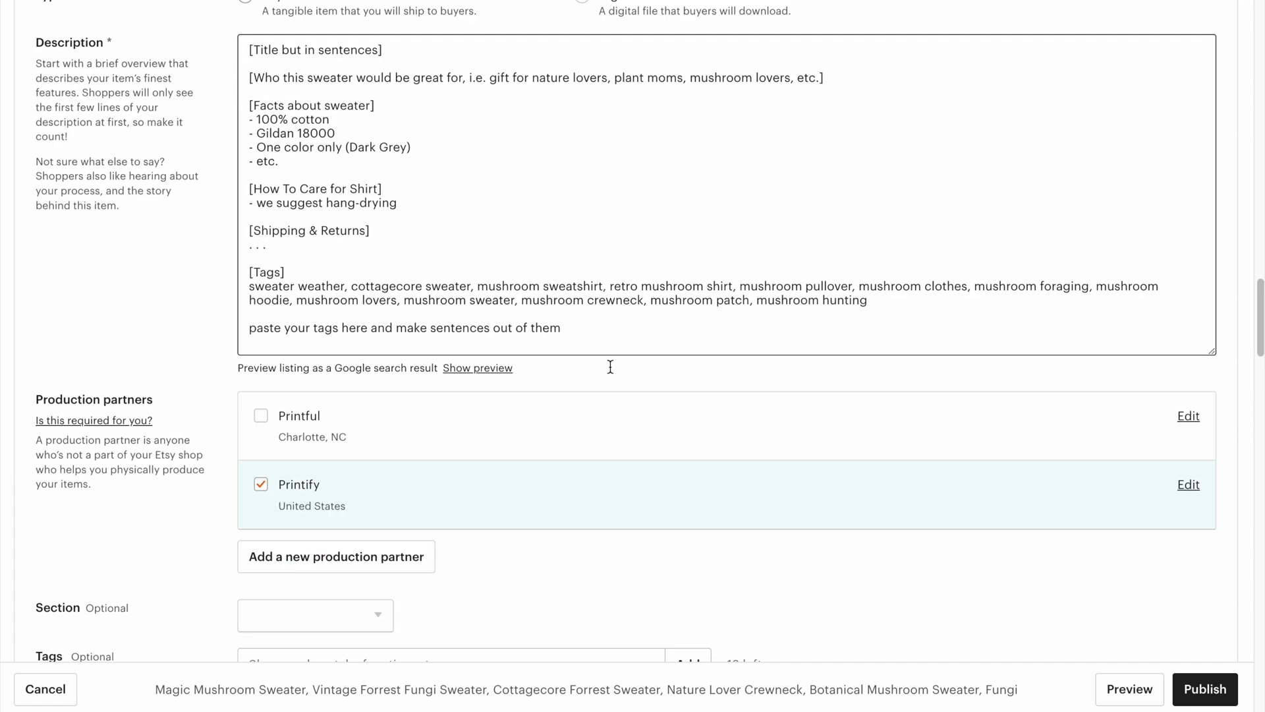
pyautogui.scroll(5, 610, 370)
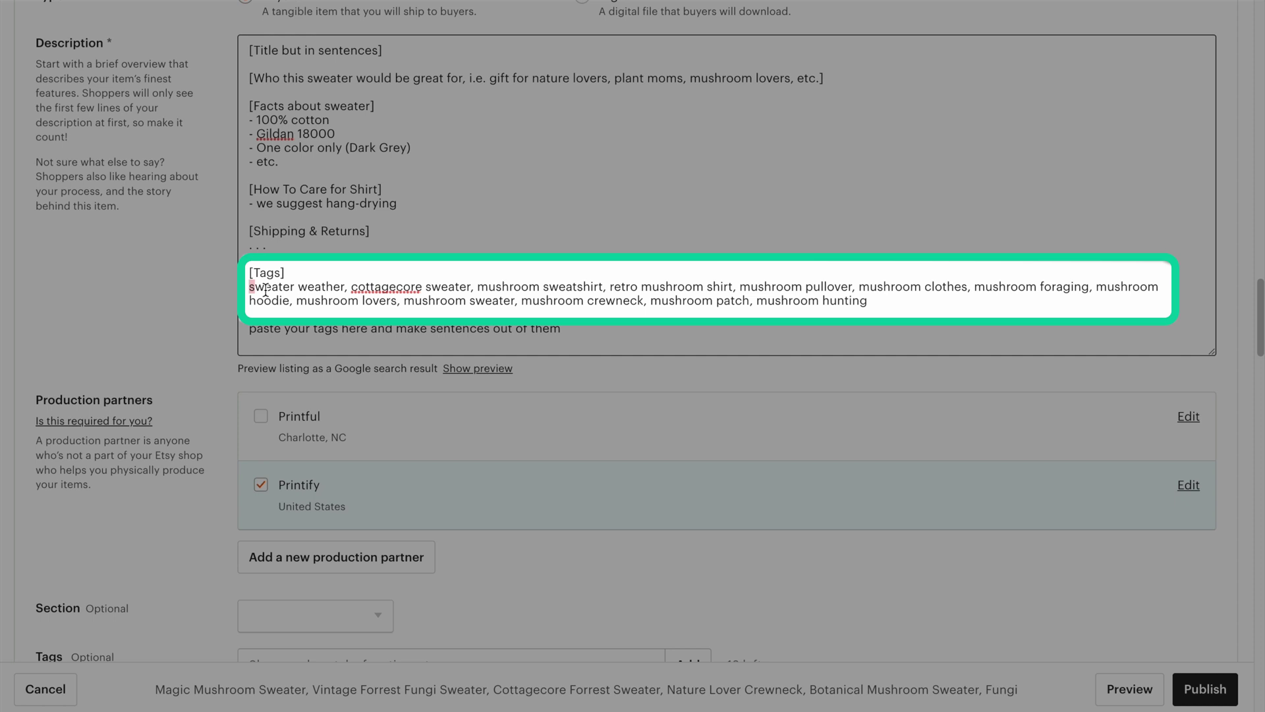
pyautogui.moveTo(249, 288); pyautogui.dragTo(874, 297)
pyautogui.hotkey('ctrl', 'c')
# - Add the copied tag list to the listing's Tags as individual tags
pyautogui.scroll(-20, 874, 298)
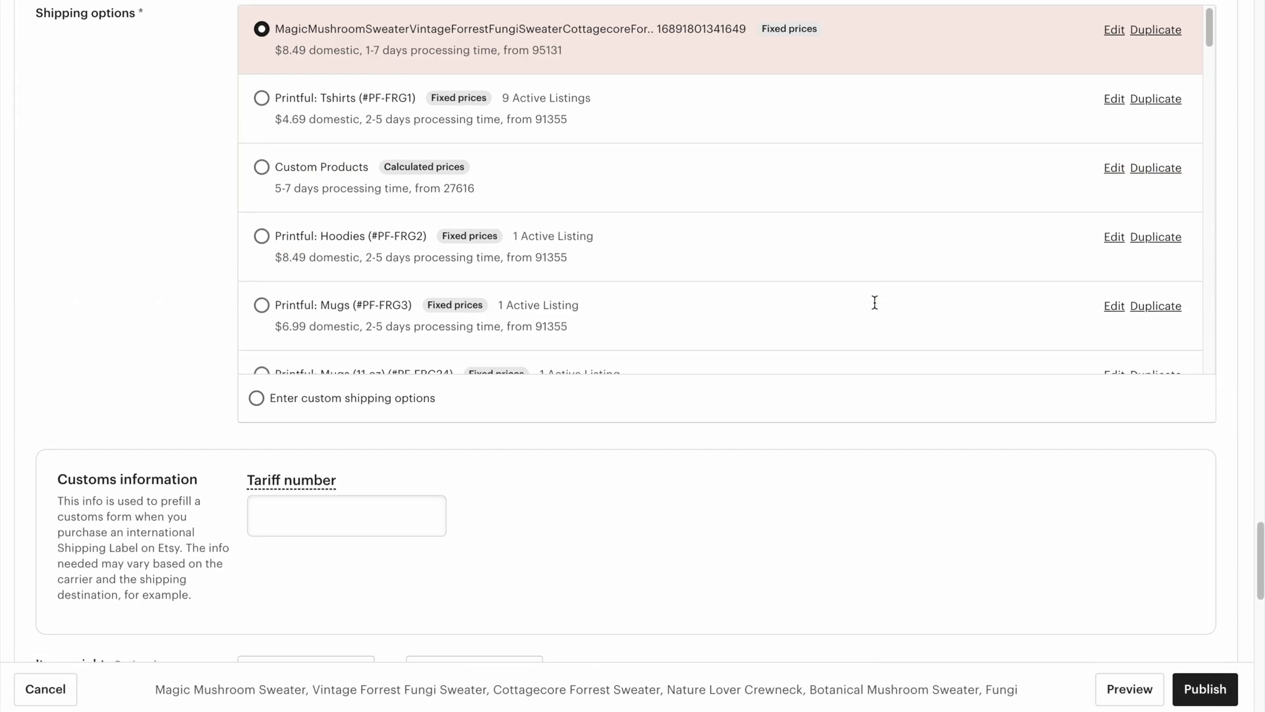
pyautogui.scroll(-15, 875, 303)
pyautogui.scroll(20, 875, 303)
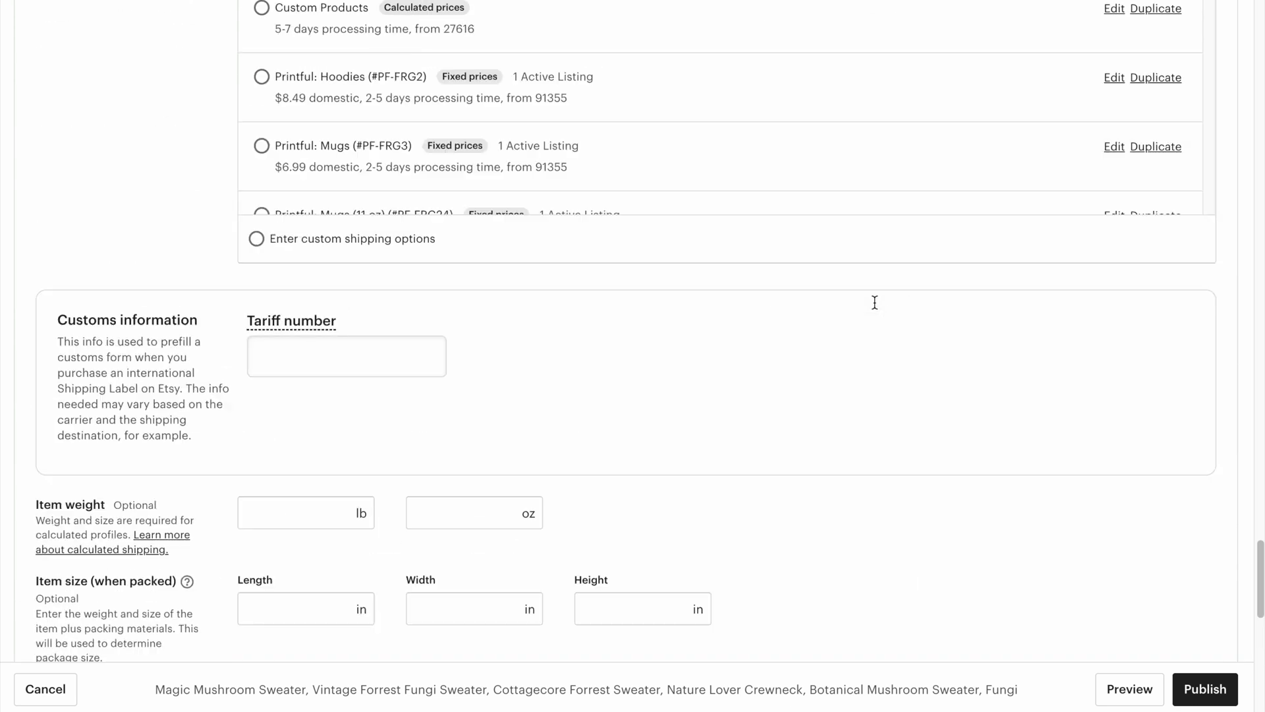
pyautogui.scroll(8, 875, 302)
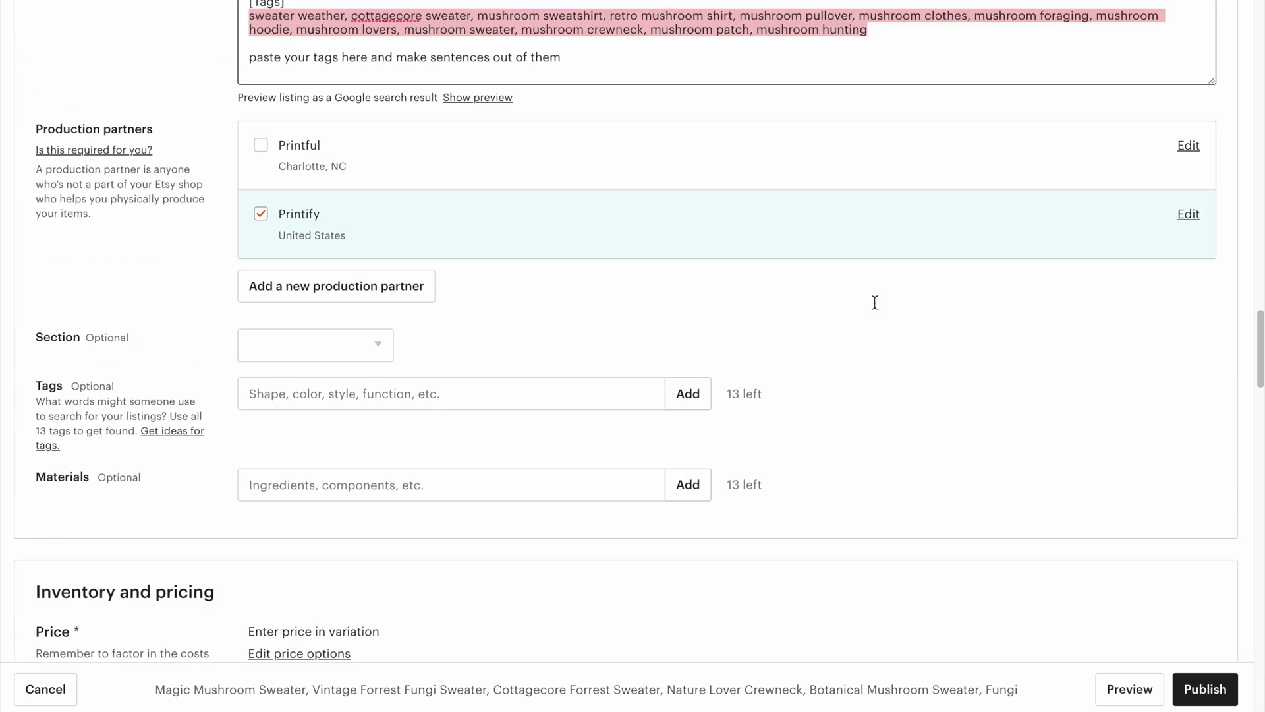
pyautogui.click(332, 402)
pyautogui.hotkey('ctrl', 'v')
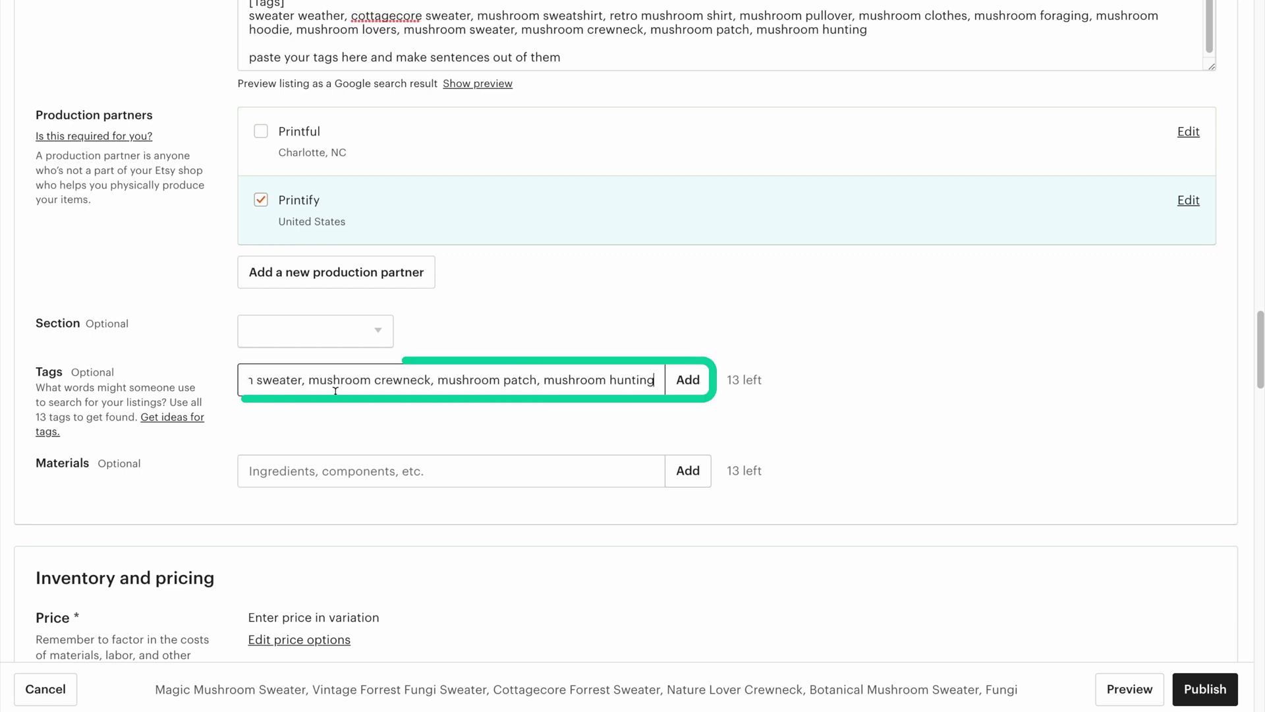
pyautogui.click(685, 381)
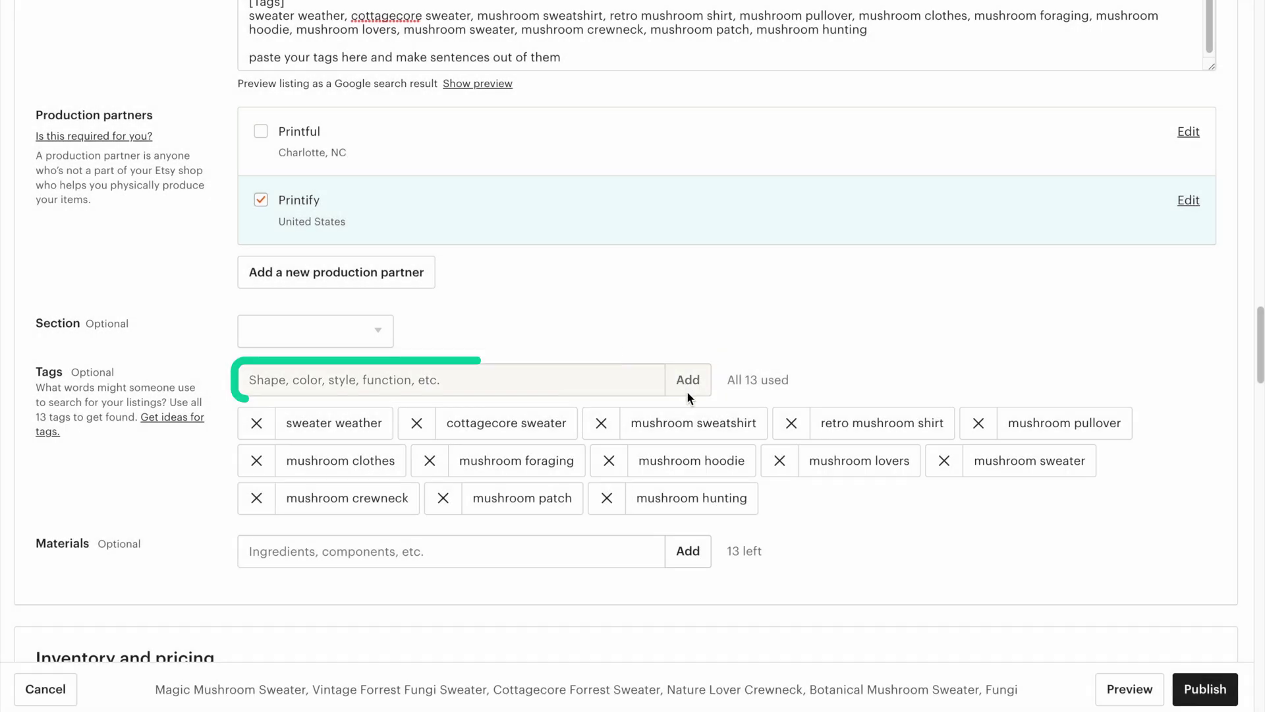
# - Add Cotton to the listing's Materials and enter DTG Printing as the next material
pyautogui.scroll(-4, 832, 526)
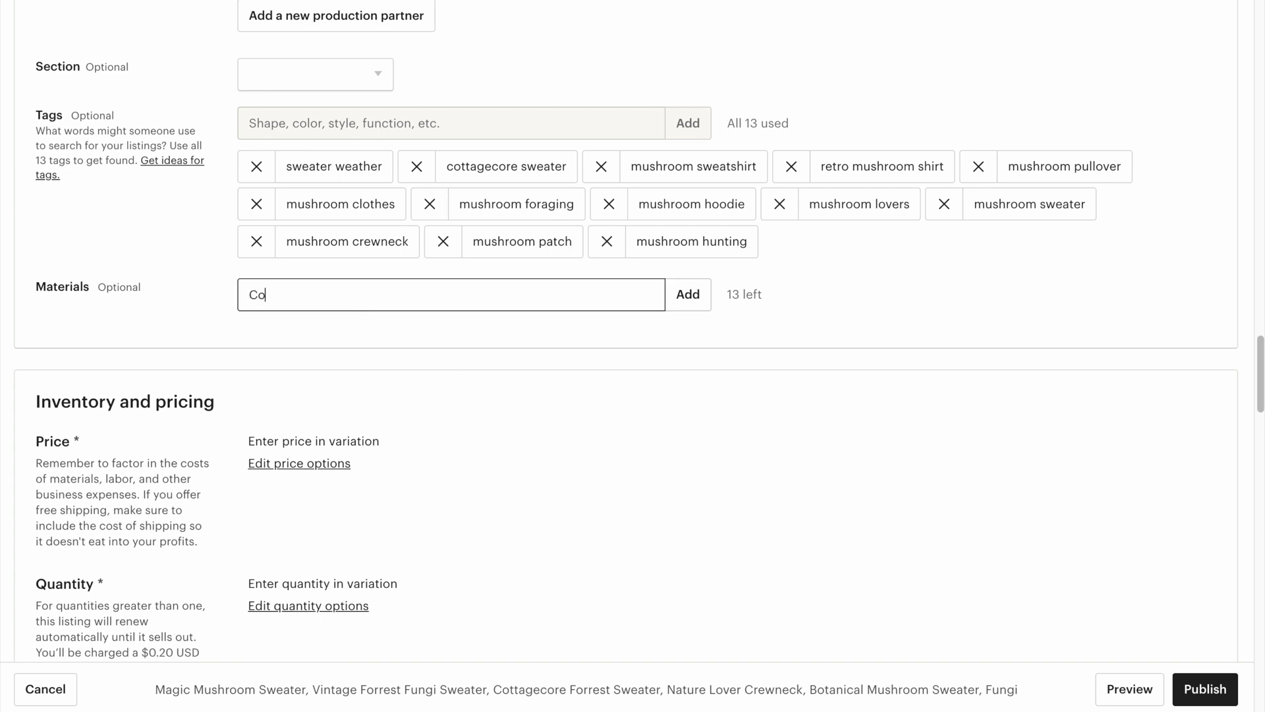
pyautogui.press('Return')
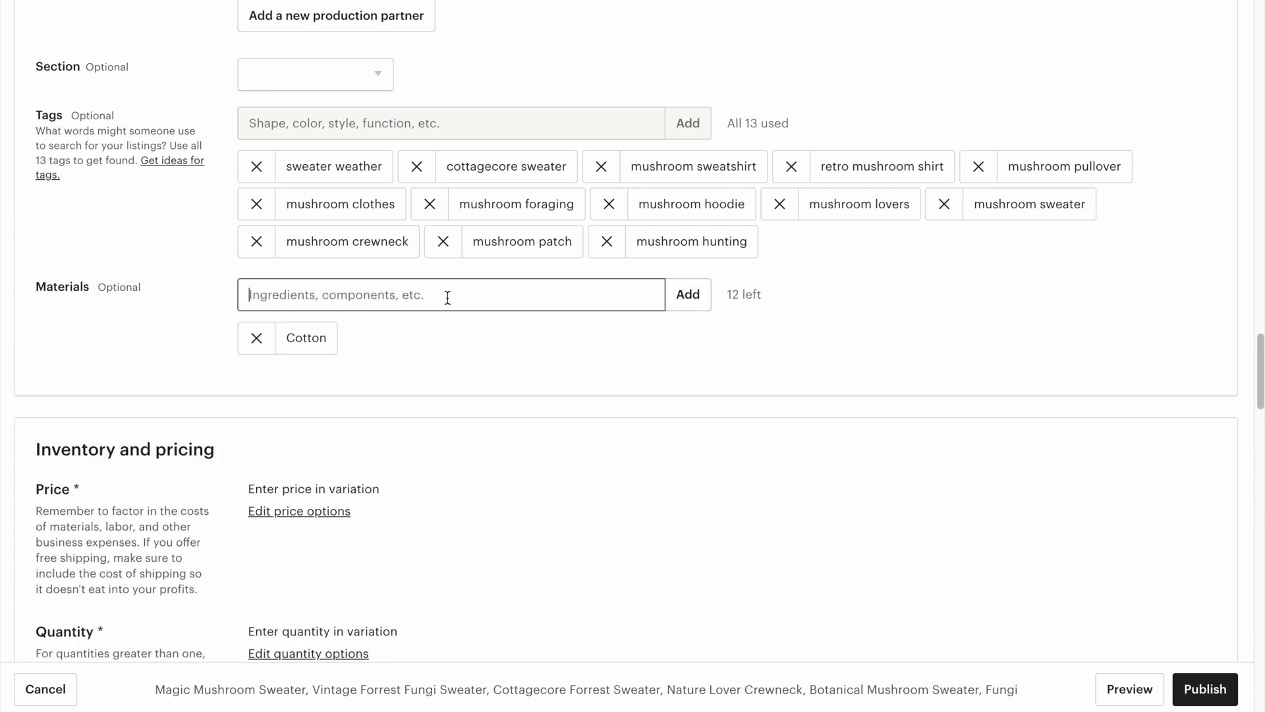
pyautogui.write('DTG')
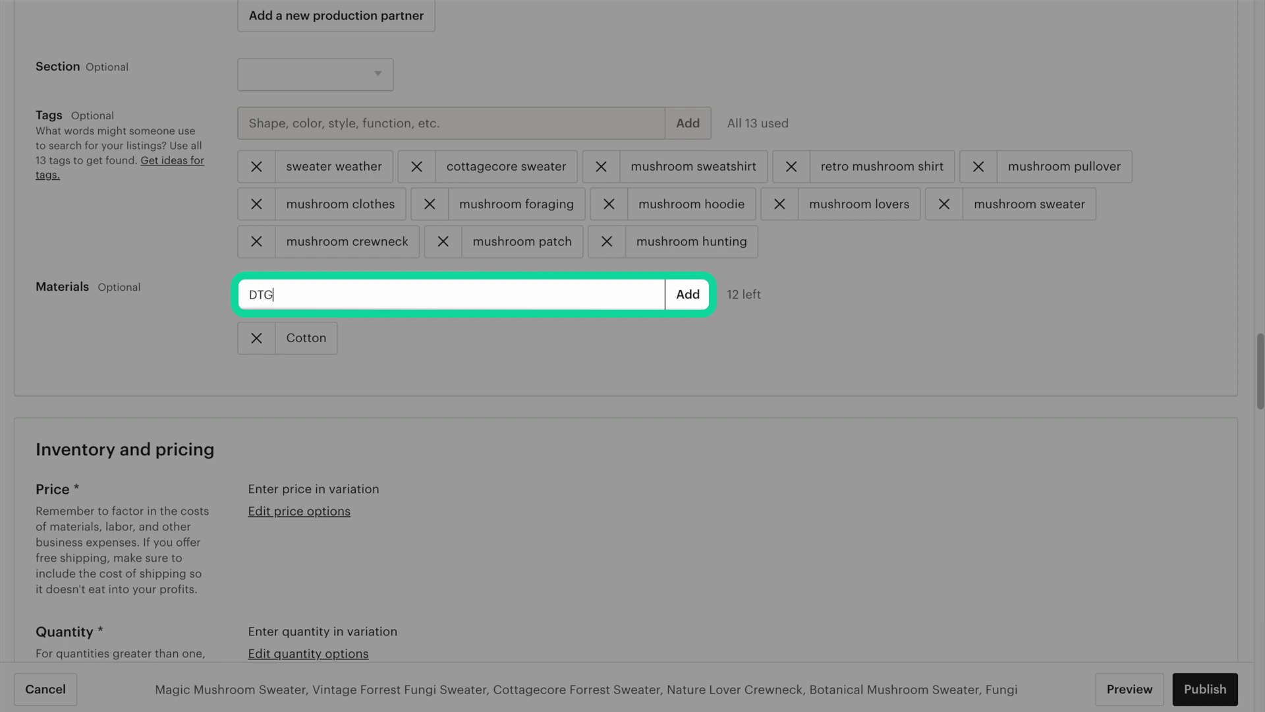
pyautogui.write(' Printing')
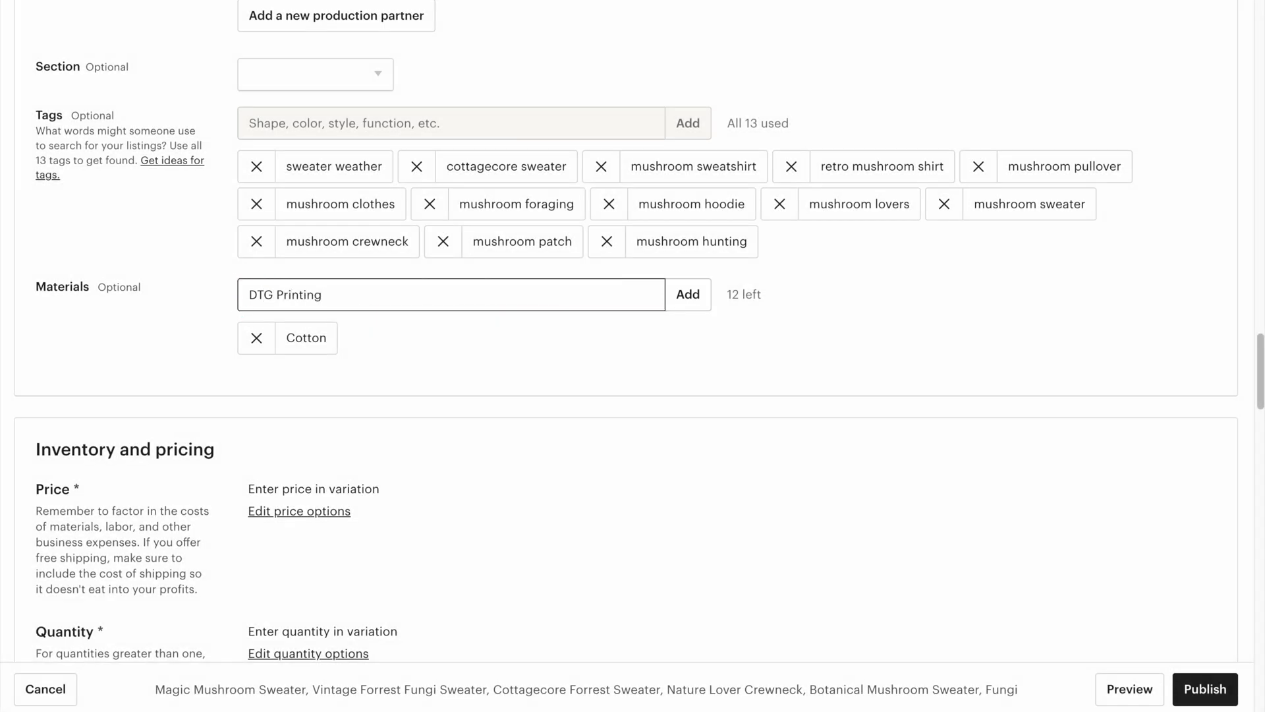
pyautogui.scroll(-20, 695, 317)
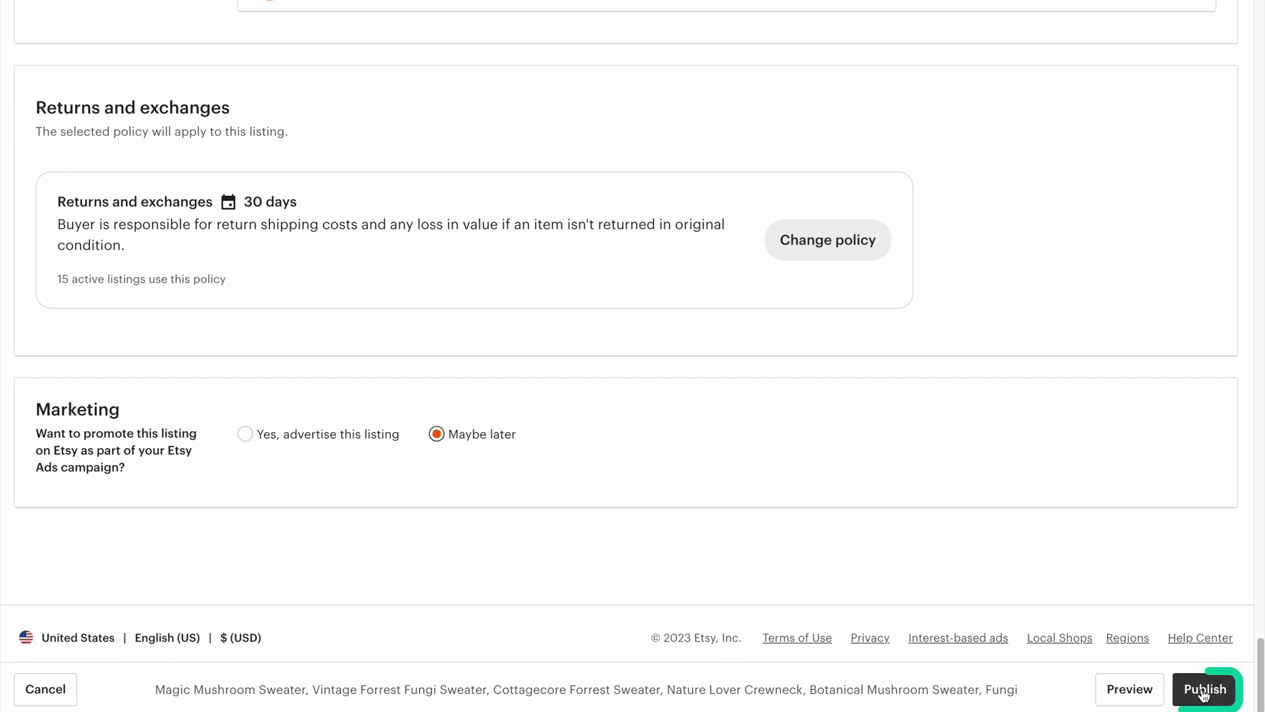
pyautogui.scroll(5, 1138, 472)
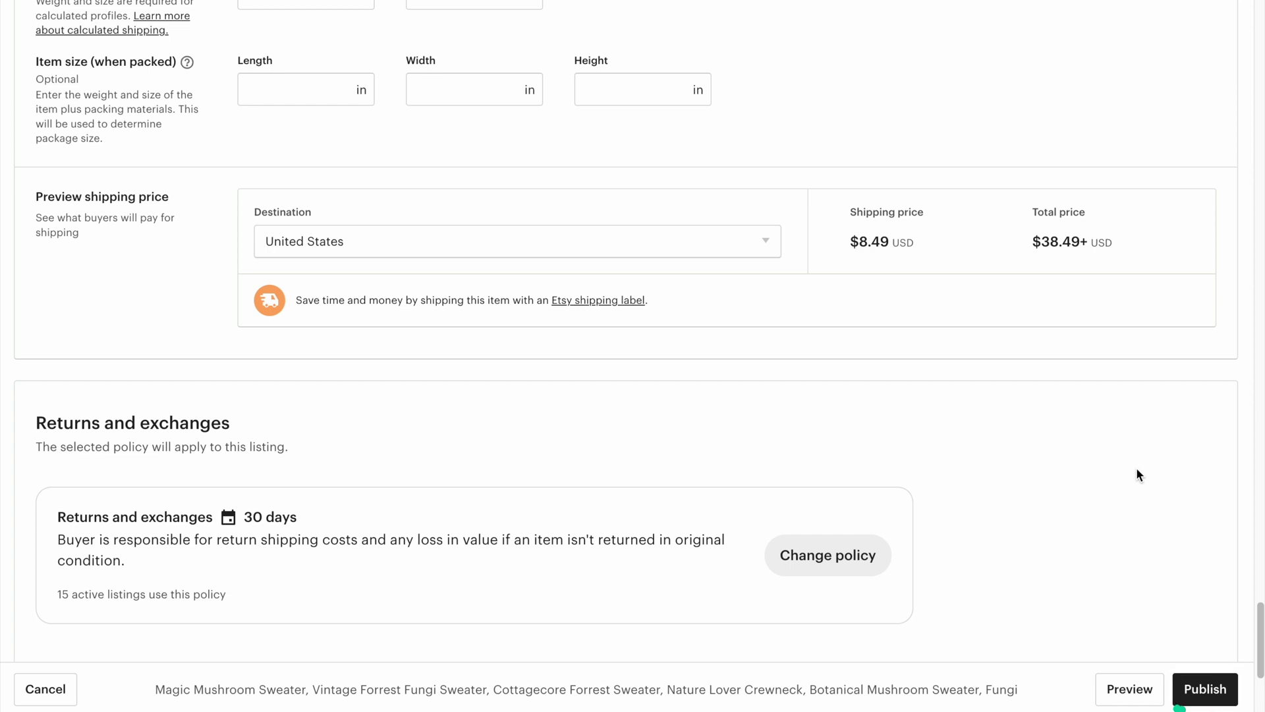
pyautogui.scroll(20, 1137, 473)
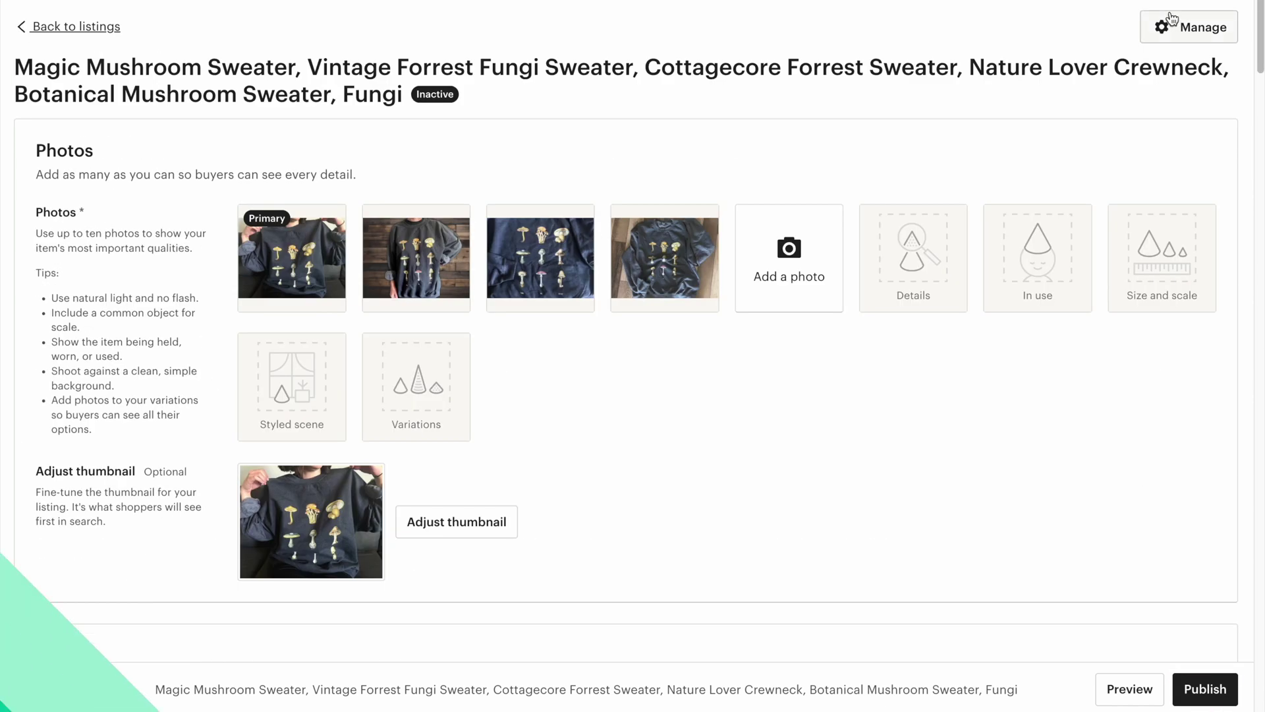